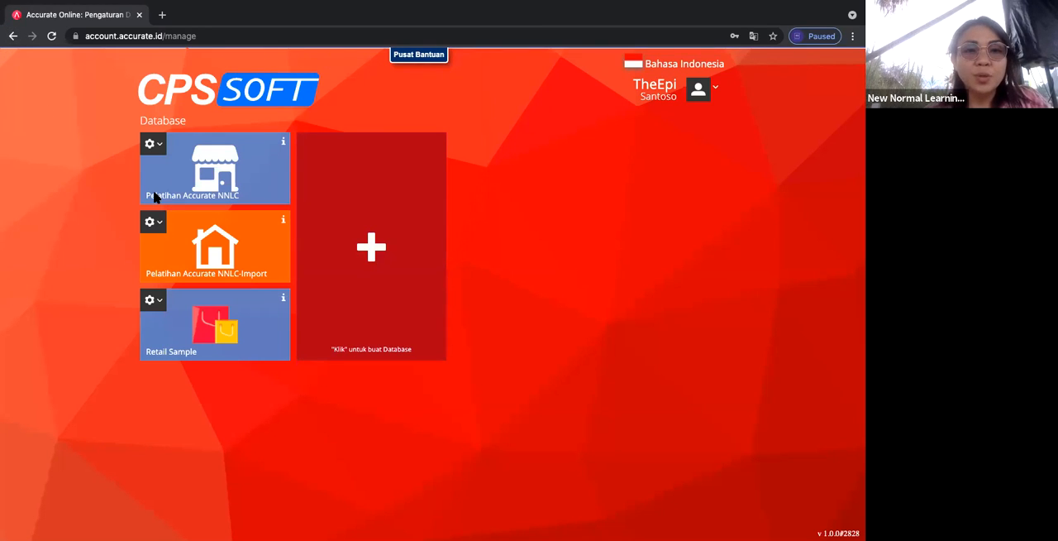
Step: Open the Pelatihan Accurate NNLC database and start a new supplier (Pemasok) record
left_click(186, 182)
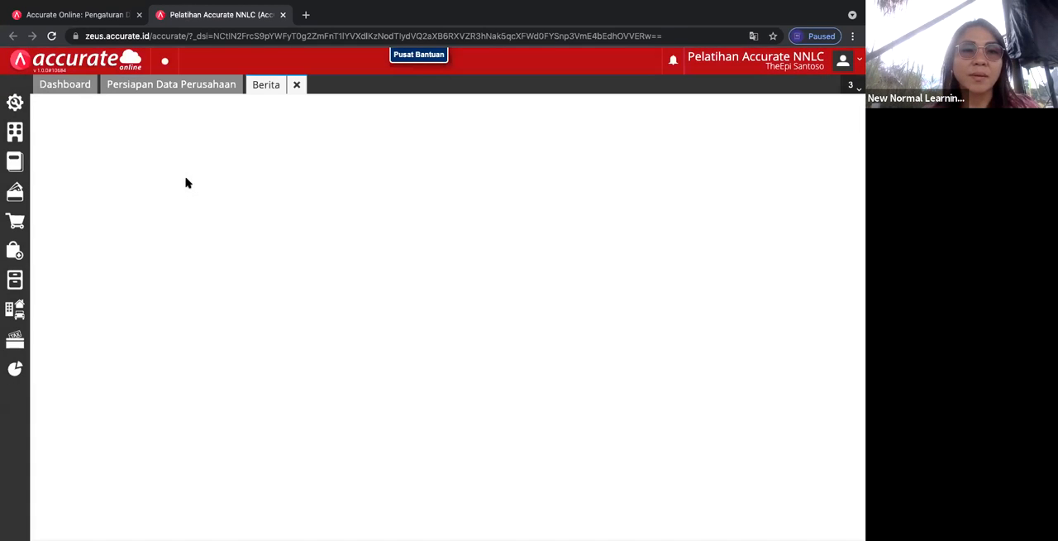
left_click(15, 104)
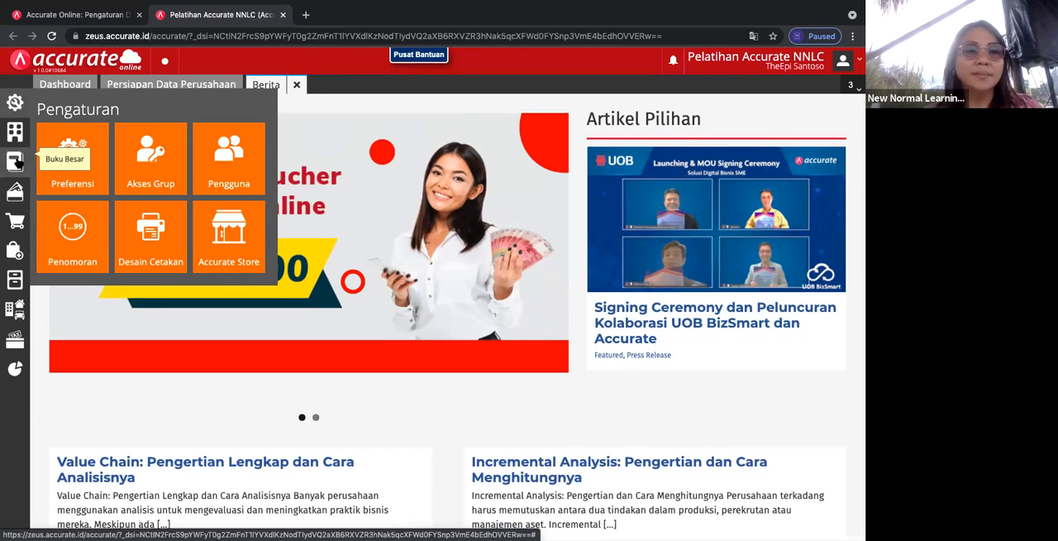
left_click(14, 256)
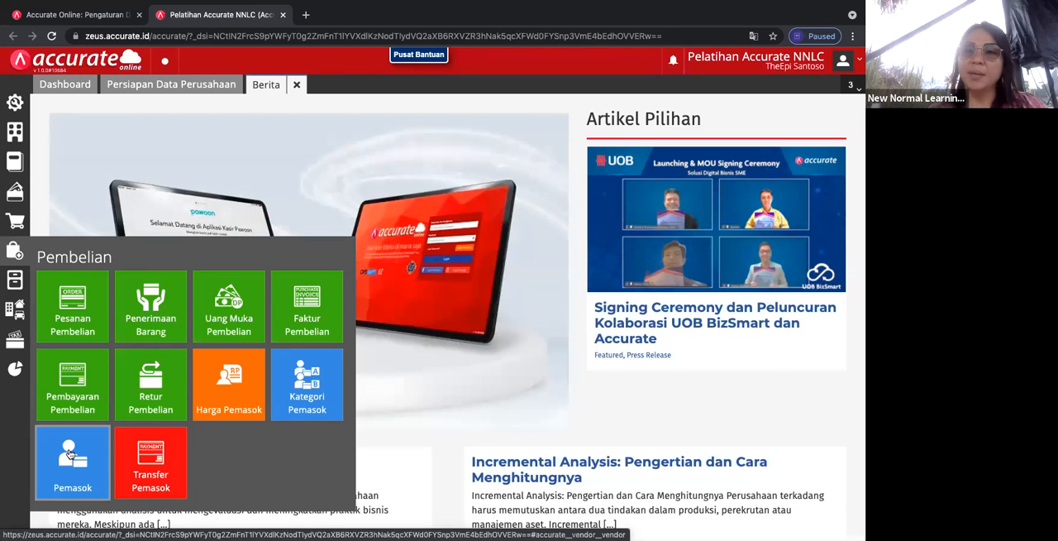
left_click(70, 454)
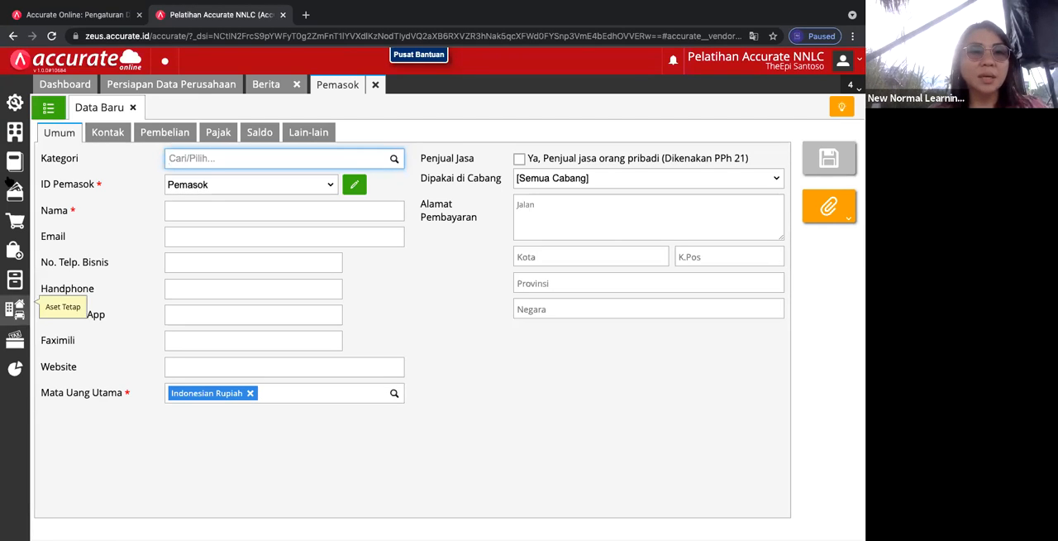
left_click(133, 107)
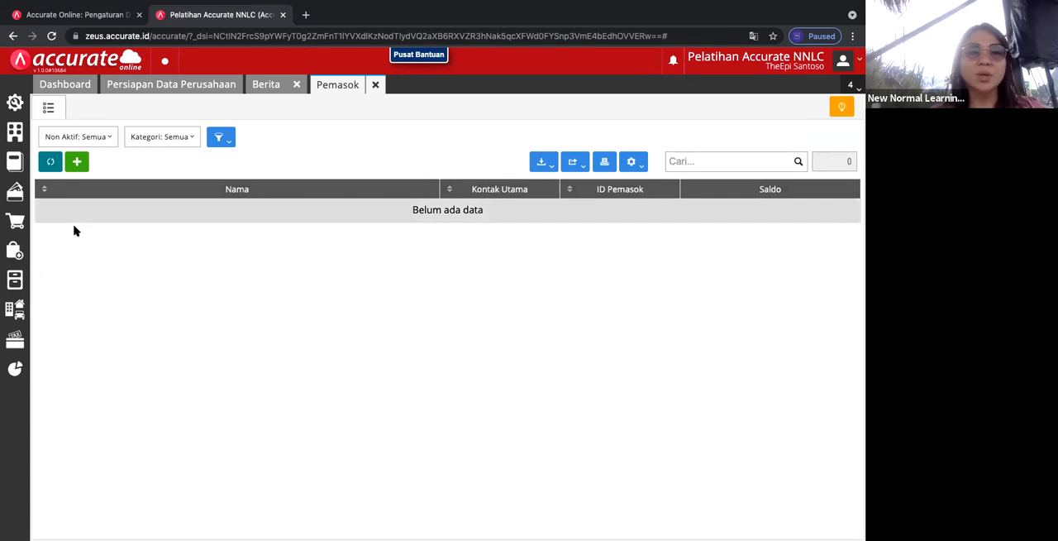
left_click(77, 162)
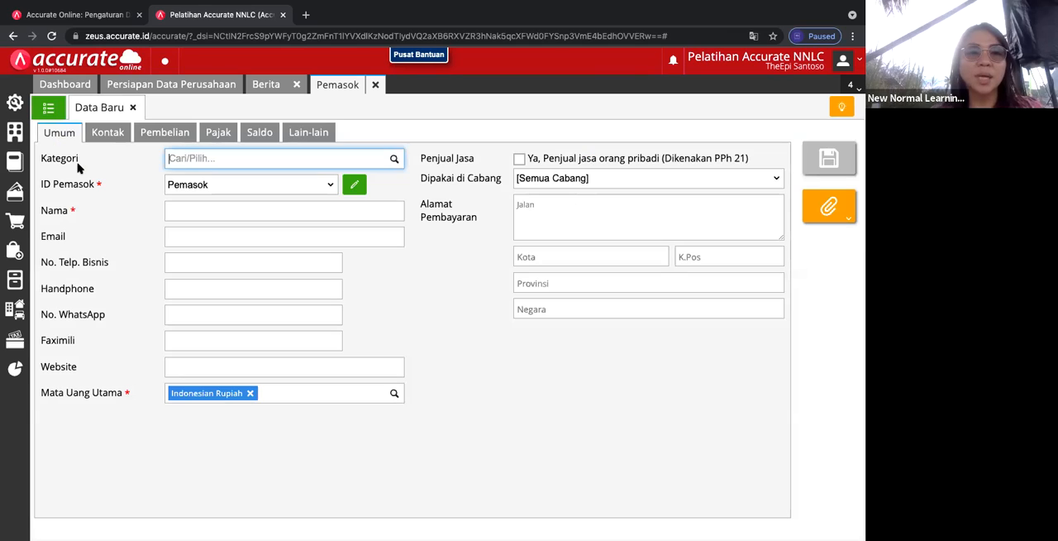
Step: Assign the new supplier to the Umum category and give it the manual supplier ID SUP-001
left_click(395, 161)
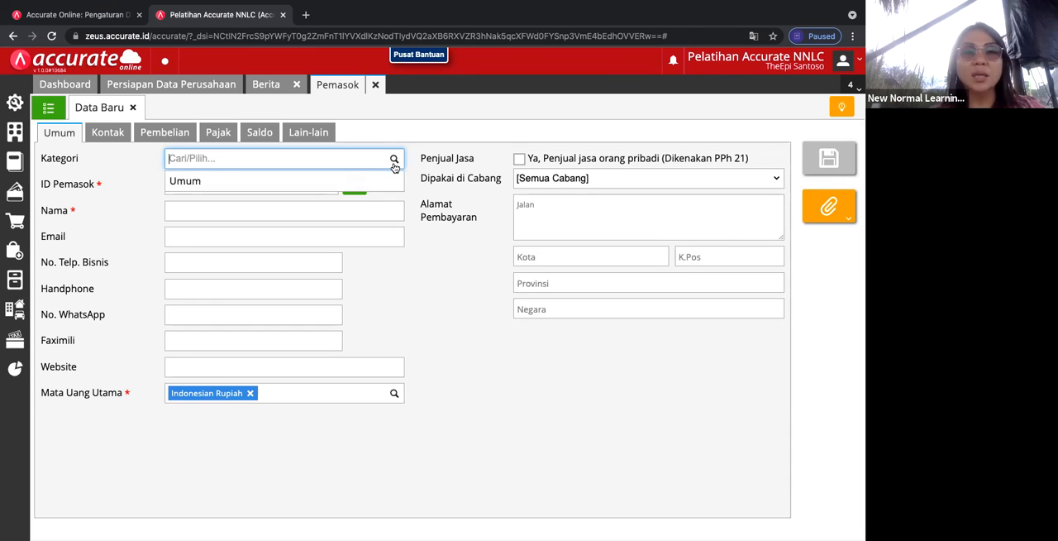
left_click(386, 182)
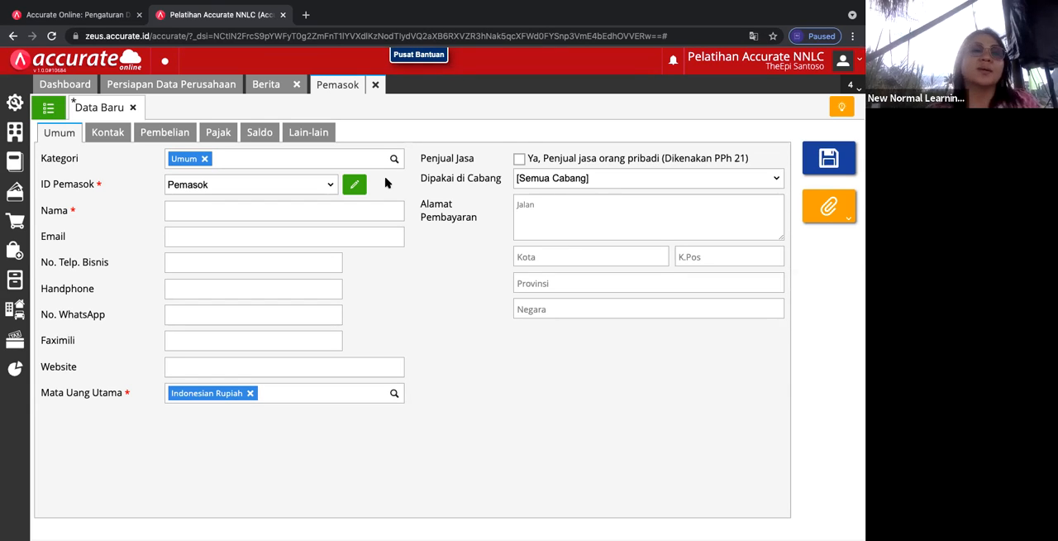
left_click(330, 187)
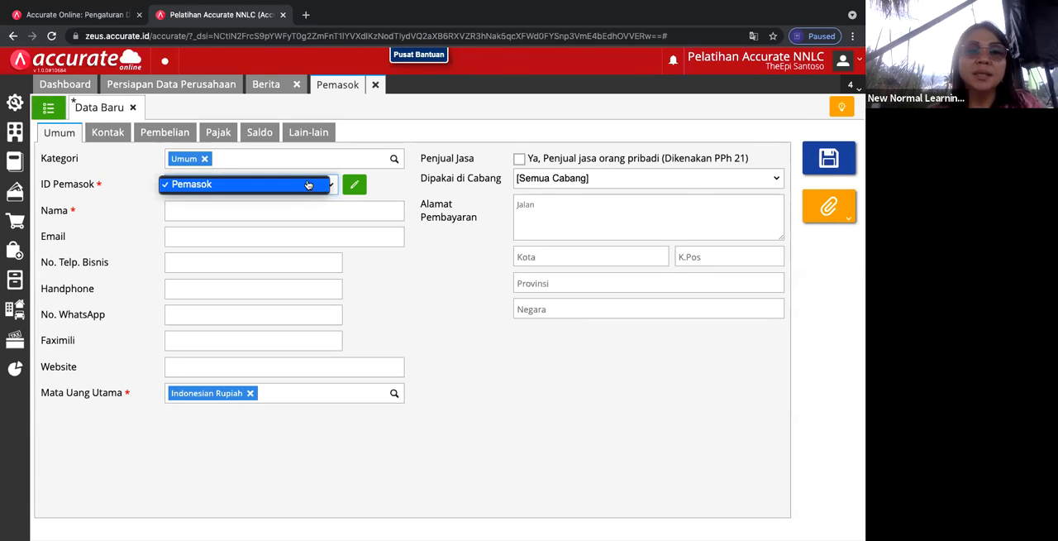
left_click(351, 187)
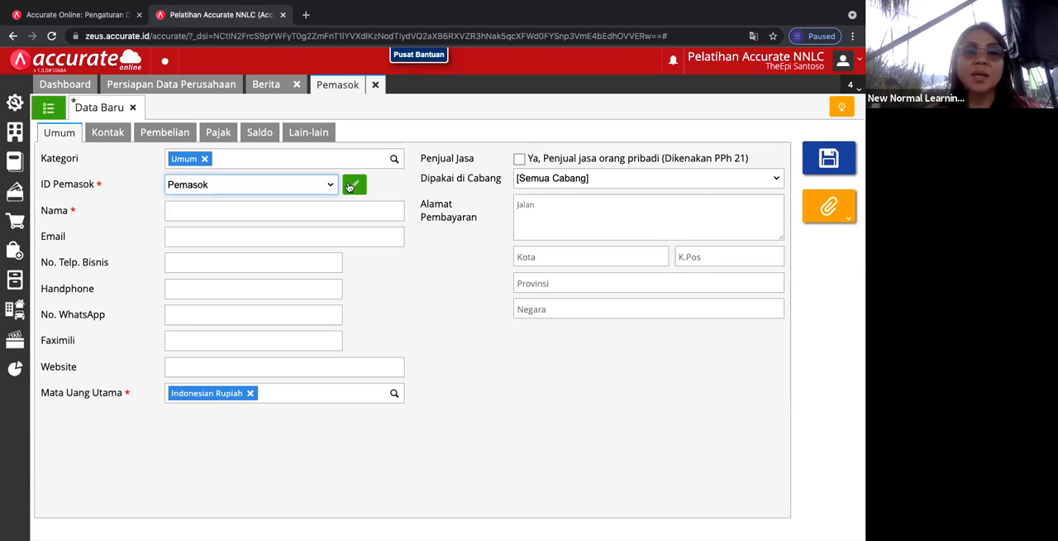
left_click(350, 187)
left_click(230, 184)
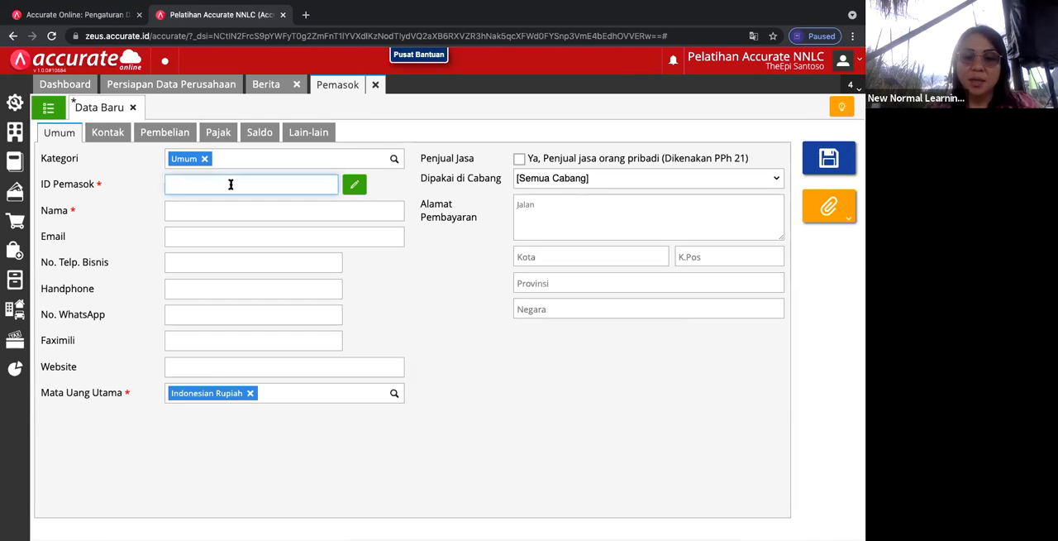
type("SUP-001")
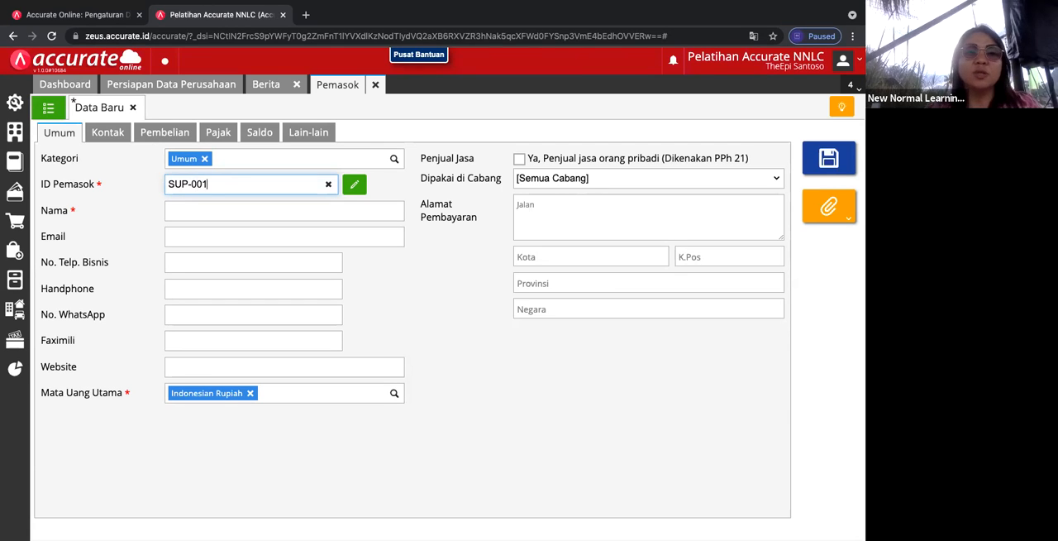
Step: Name the supplier Pemasok Tunai and mark it as an individual service seller subject to PPh 21
left_click(179, 212)
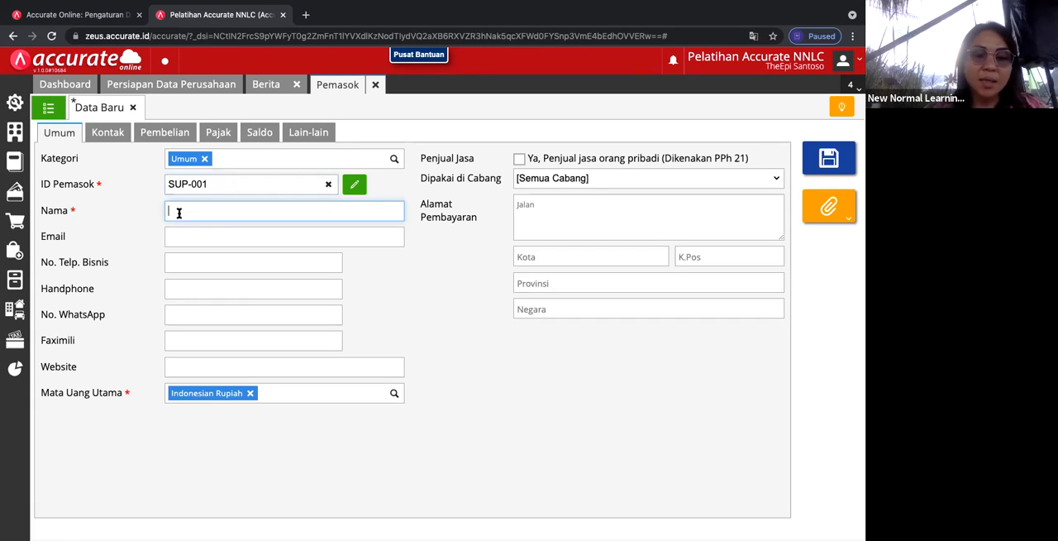
type("Pemasok Tunai")
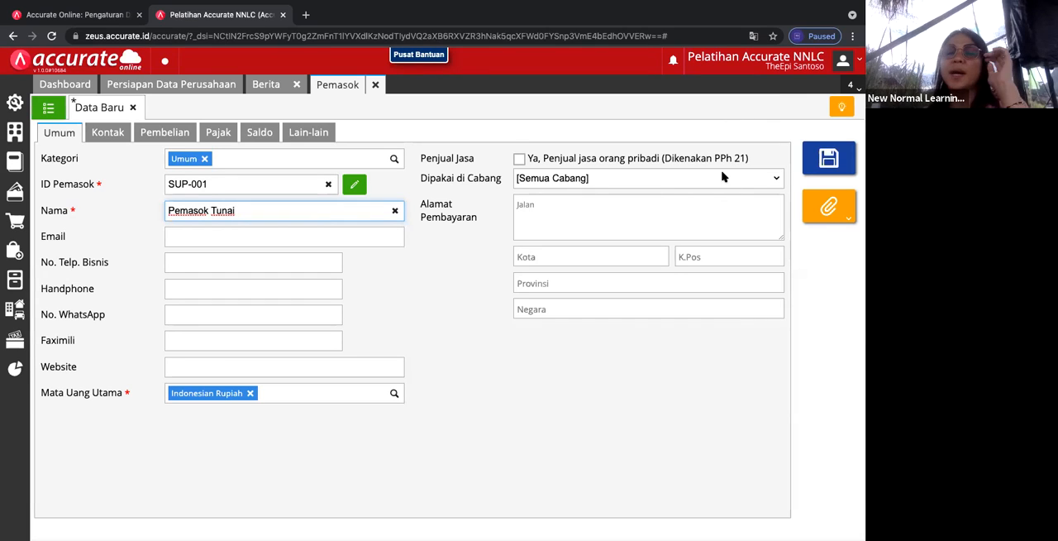
left_click(519, 158)
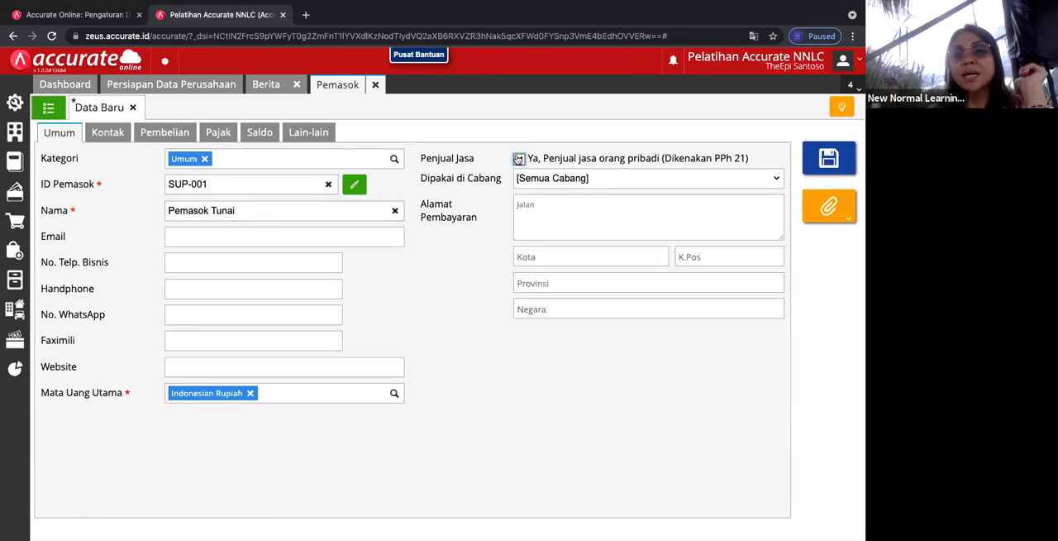
left_click(518, 157)
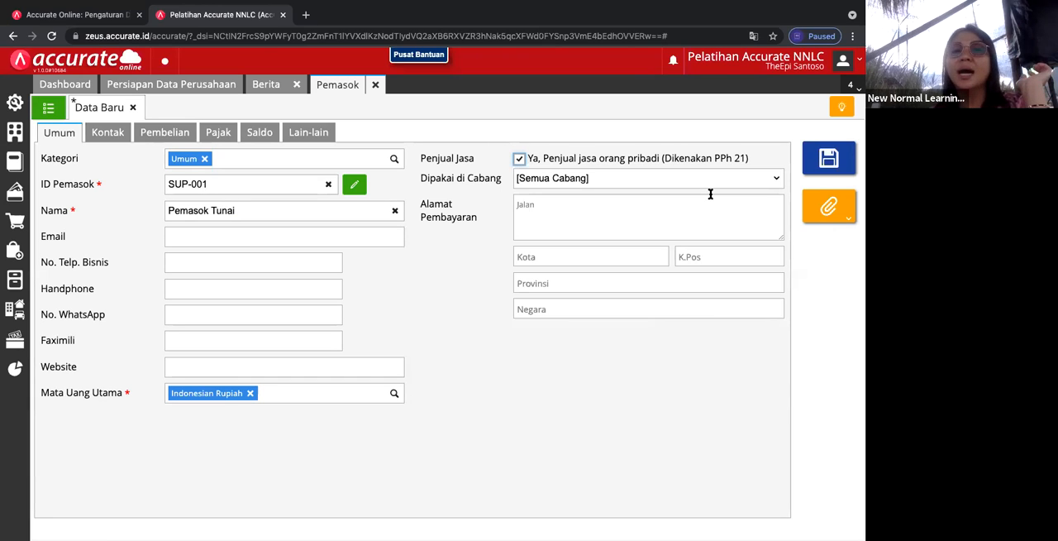
Step: Look through the supplier's branch options, contact list and purchase payment terms
left_click(775, 181)
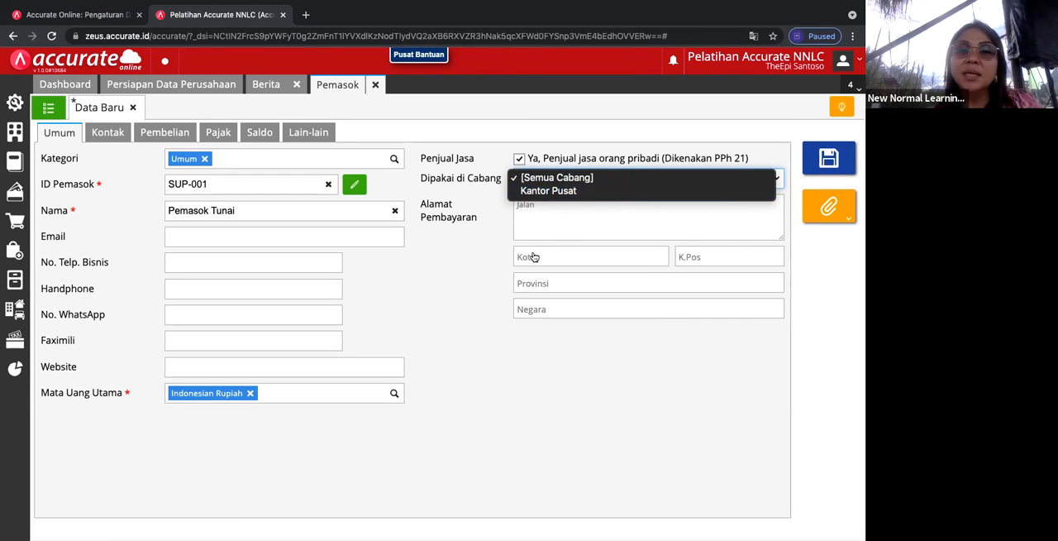
left_click(115, 135)
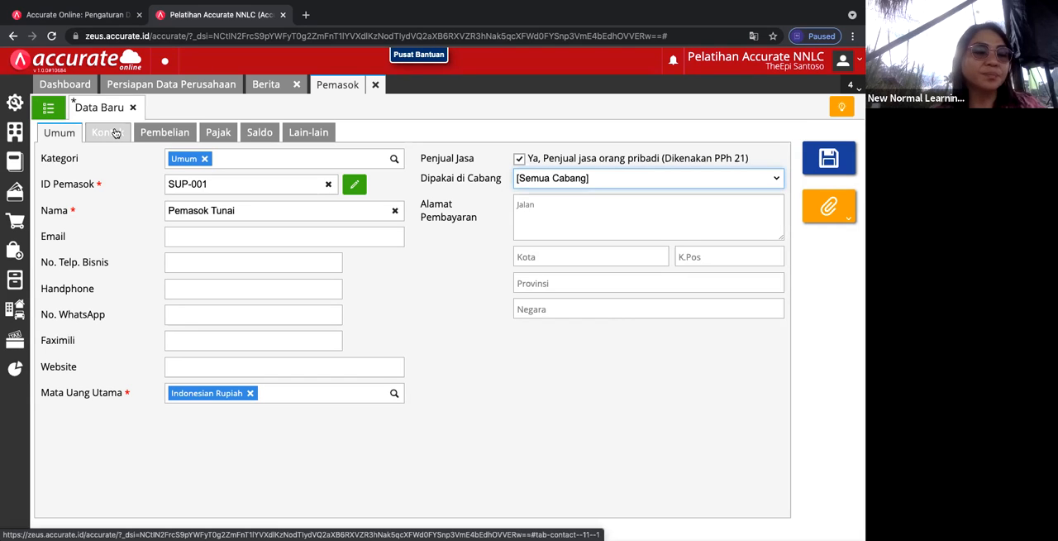
left_click(116, 134)
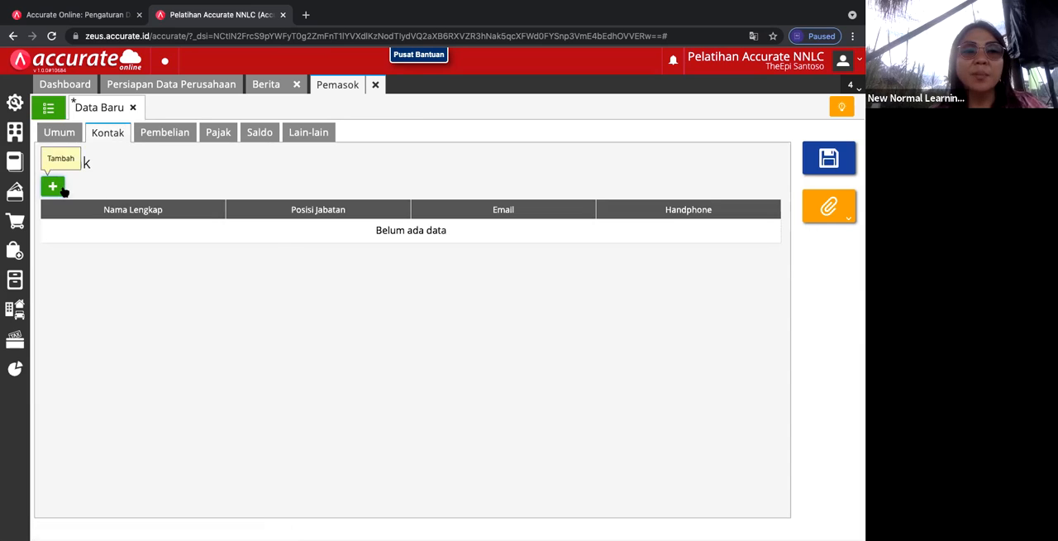
left_click(163, 137)
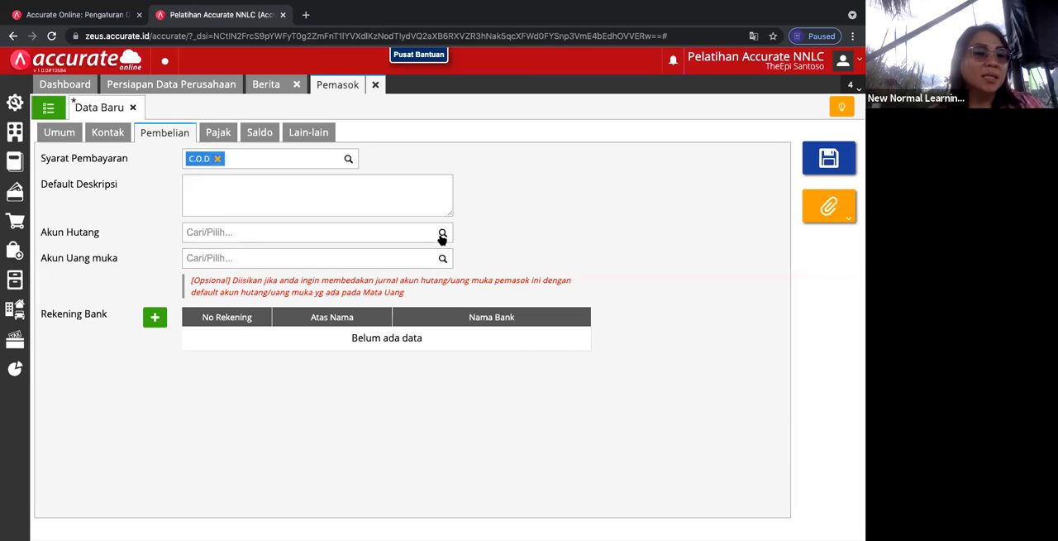
left_click(346, 159)
left_click(346, 159)
left_click(403, 190)
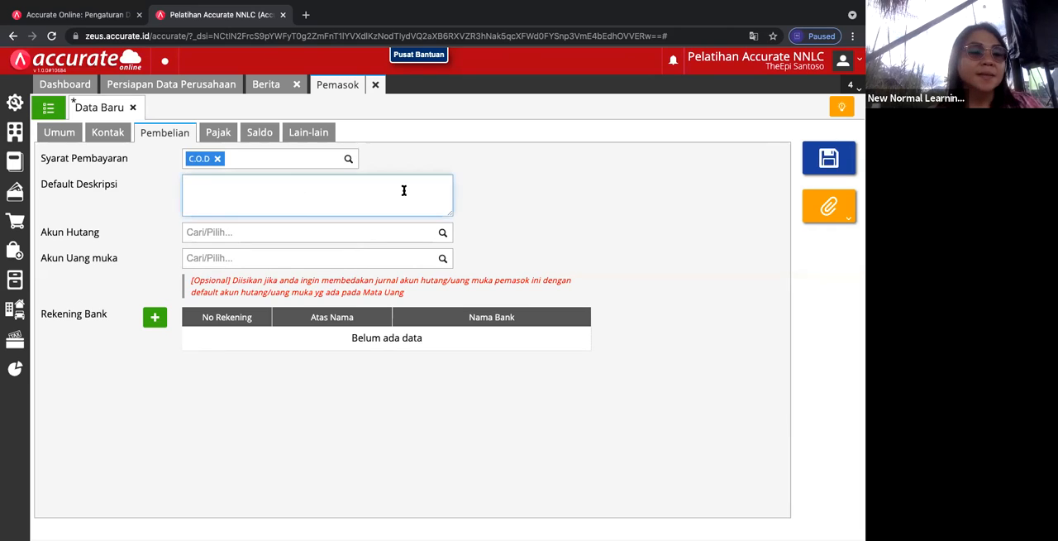
Step: Set the supplier's payable account to Hutang Usaha IDR and its advance payment account to Piutang Usaha IDR
left_click(443, 233)
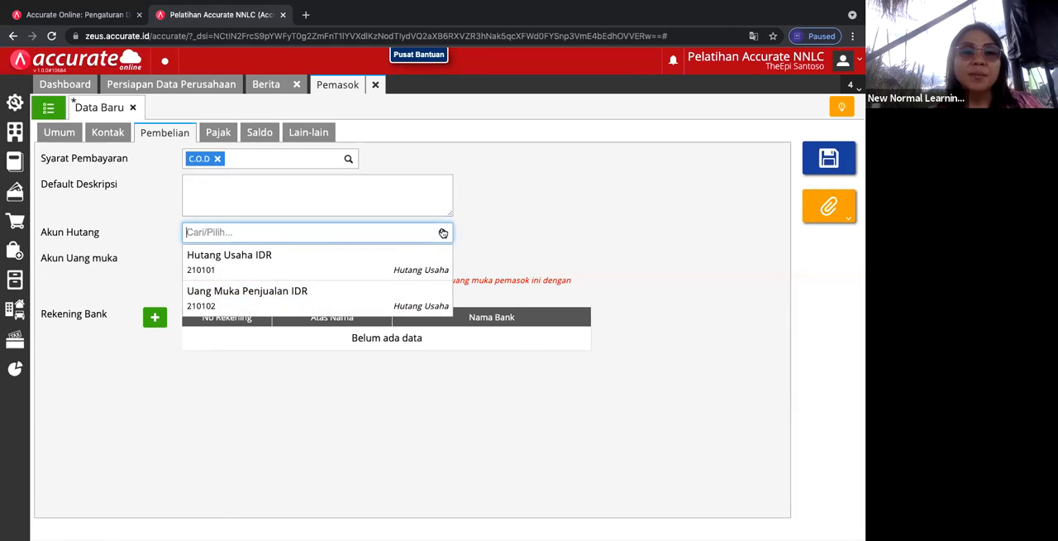
left_click(368, 263)
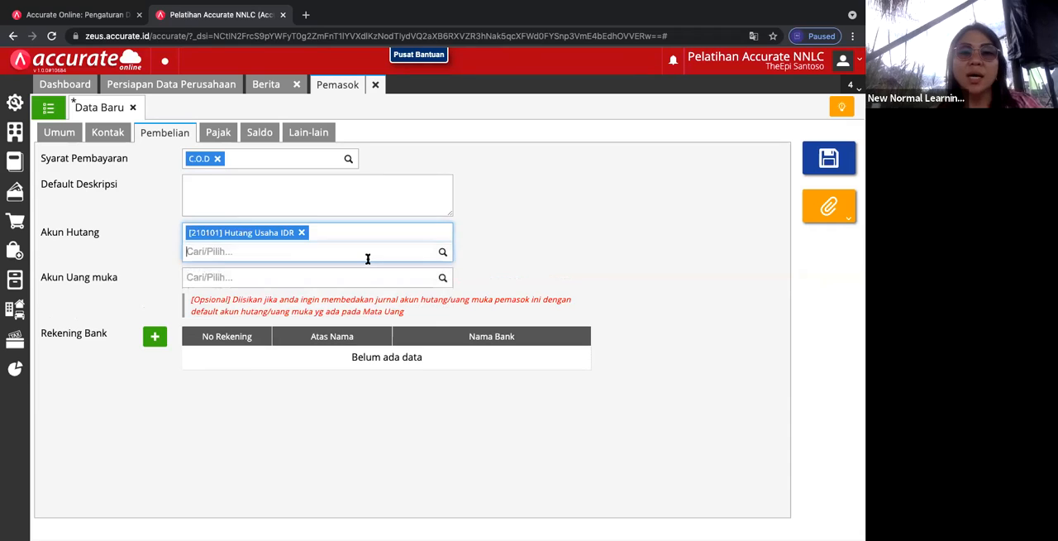
left_click(443, 279)
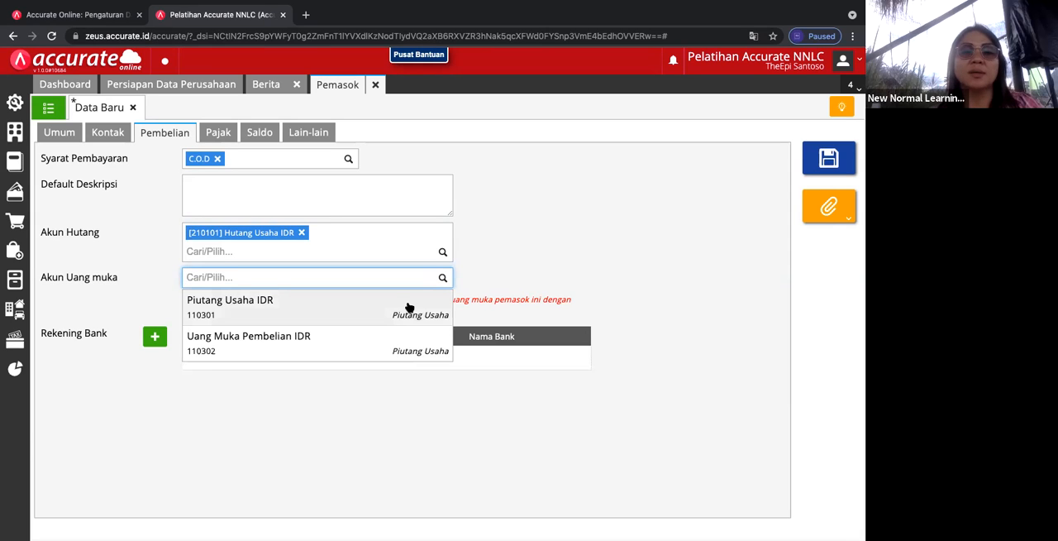
left_click(408, 307)
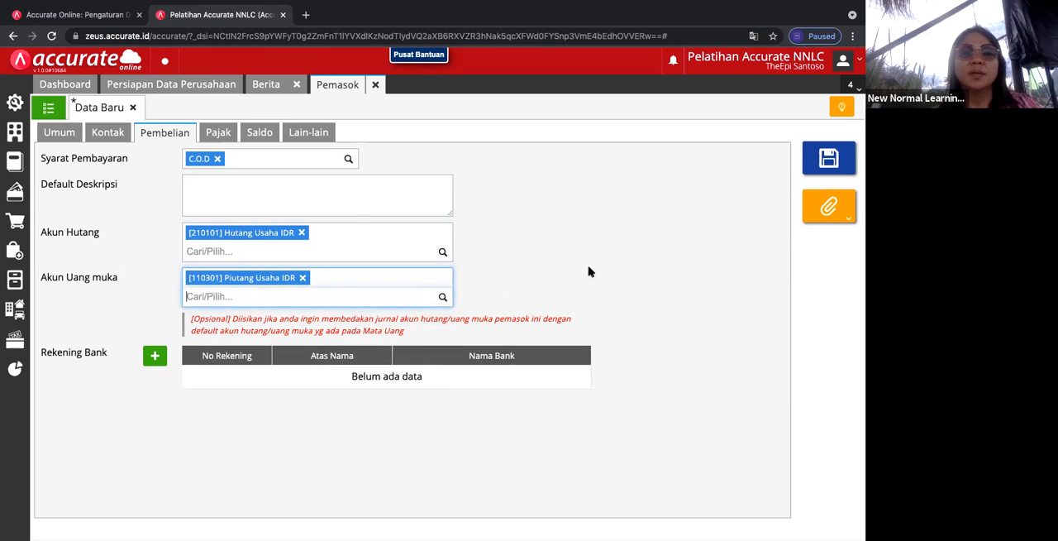
Step: Add Uang Muka Penjualan IDR to the supplier's payable accounts and Uang Muka Pembelian IDR to its advance payment accounts
left_click(442, 253)
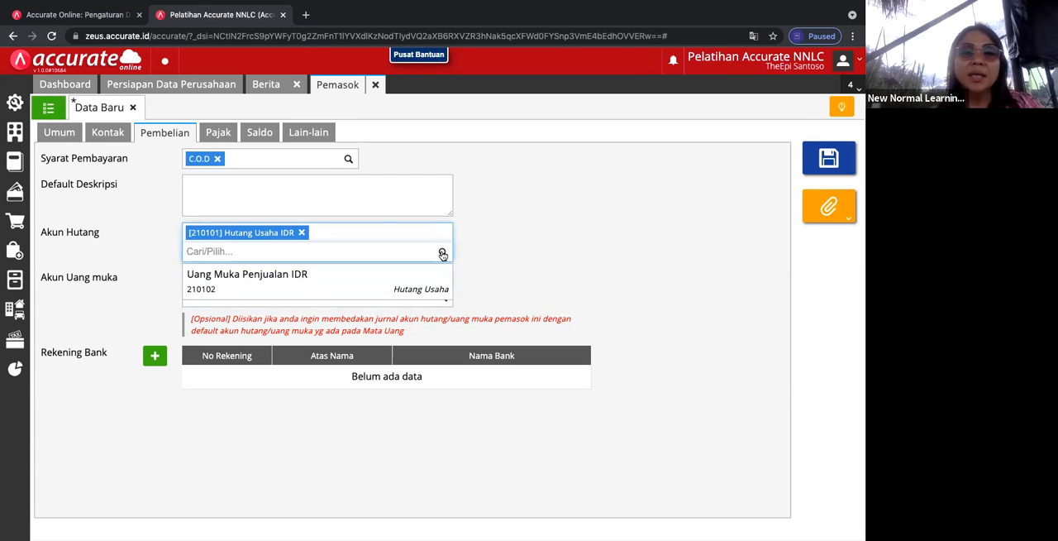
left_click(394, 287)
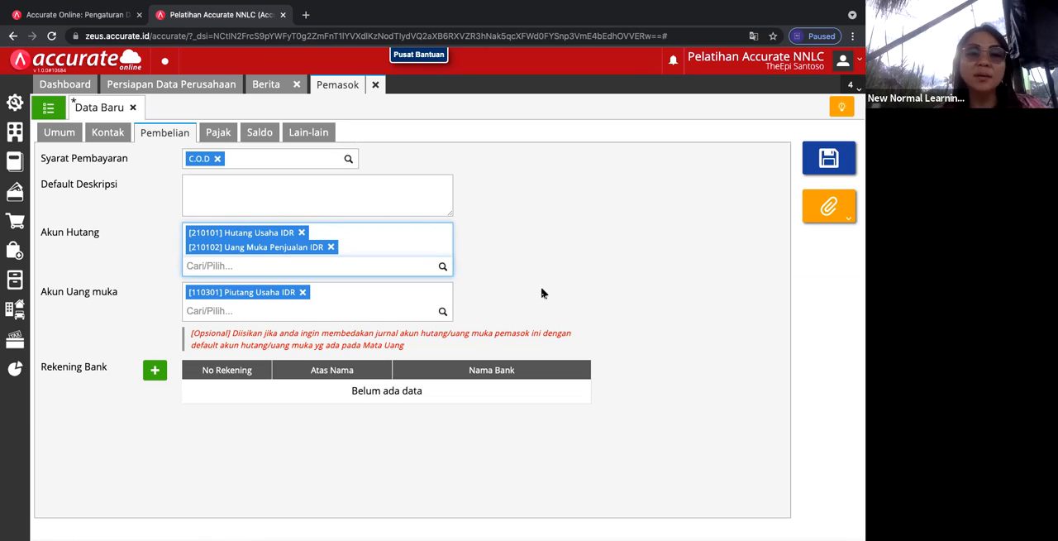
left_click(446, 313)
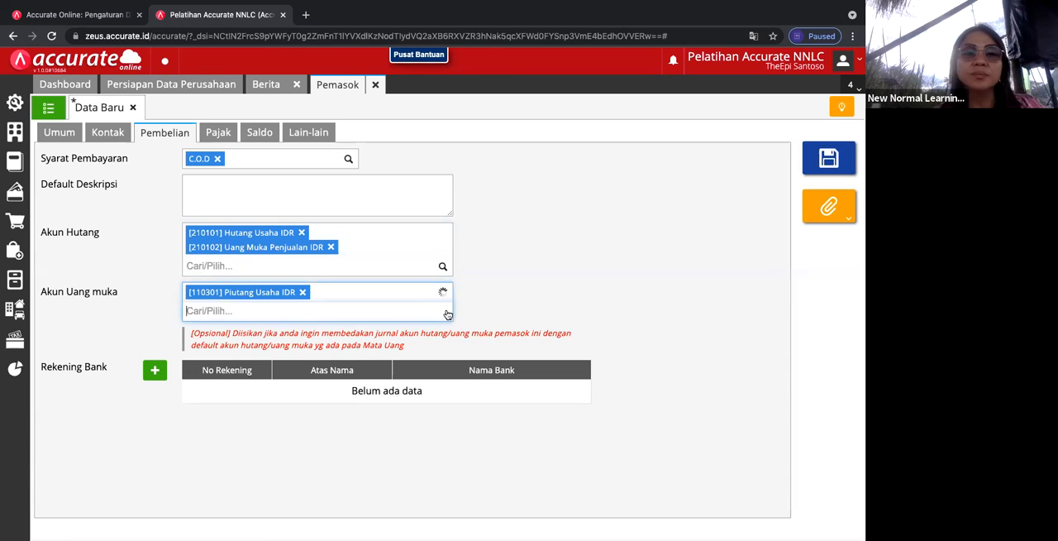
left_click(397, 339)
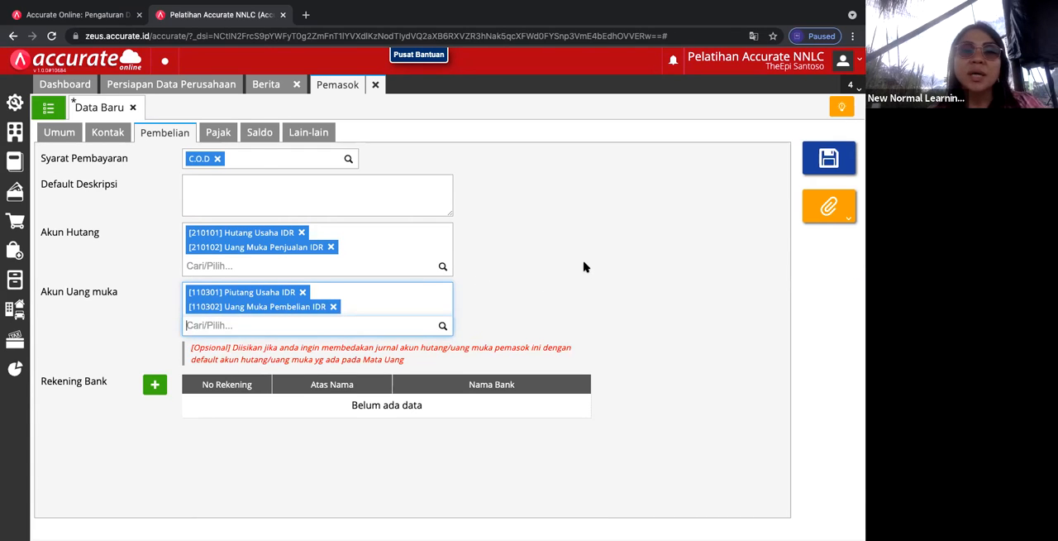
Step: Review the supplier's tax settings and opening balance list
left_click(219, 133)
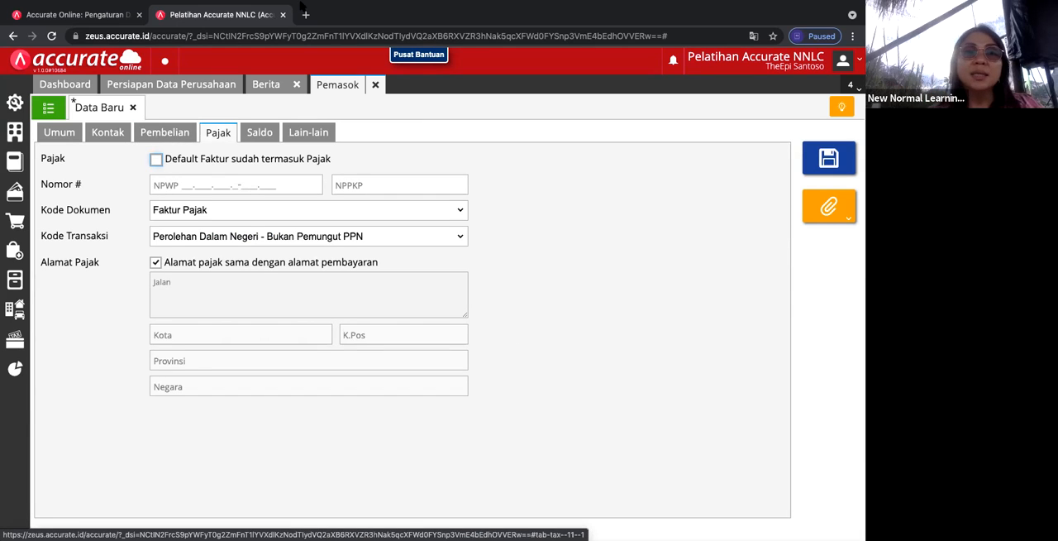
mouse_move(215, 6)
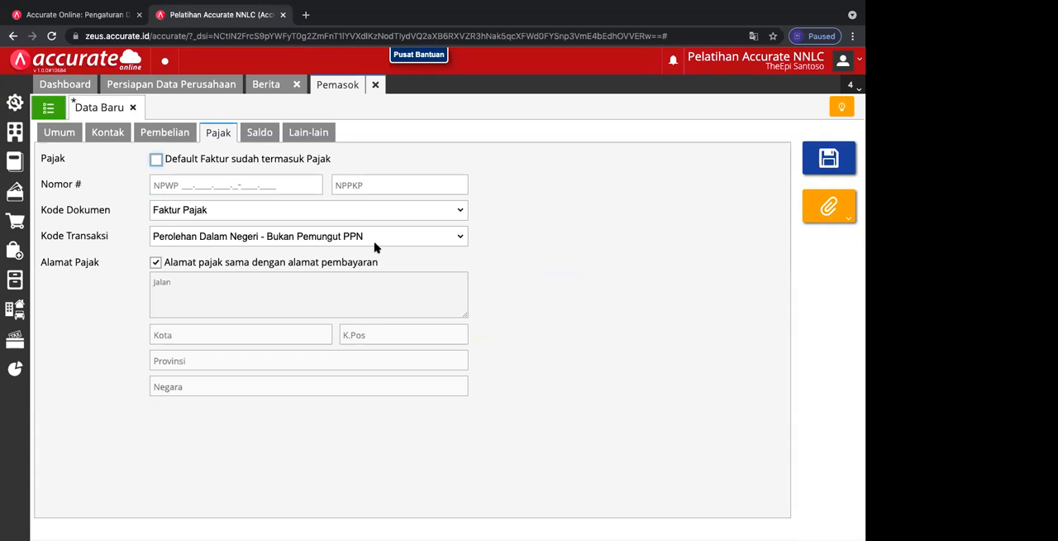
left_click(262, 133)
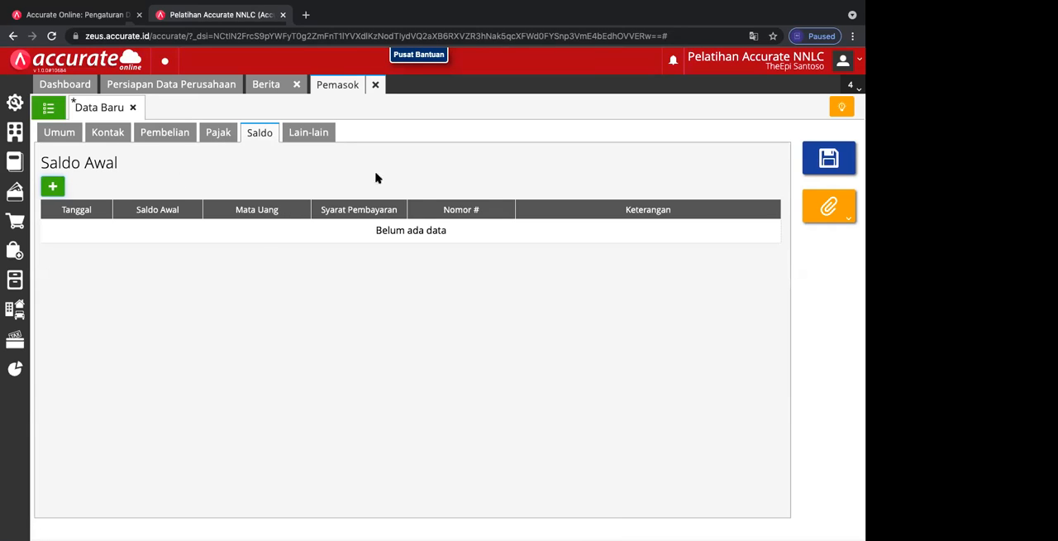
Step: Return to the supplier's general data, try to save the record, and reopen it for editing
left_click(59, 136)
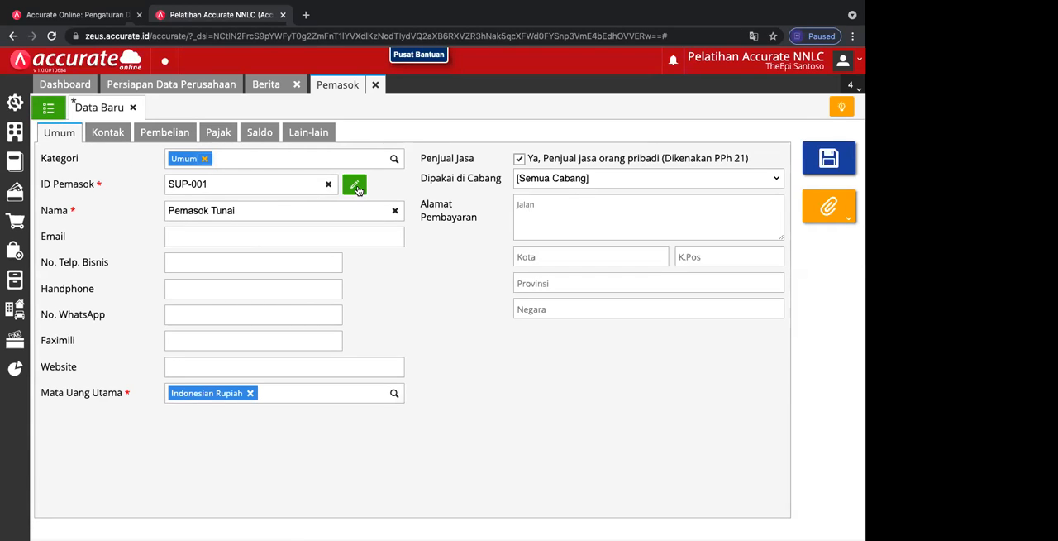
left_click(356, 187)
left_click(358, 189)
left_click(827, 165)
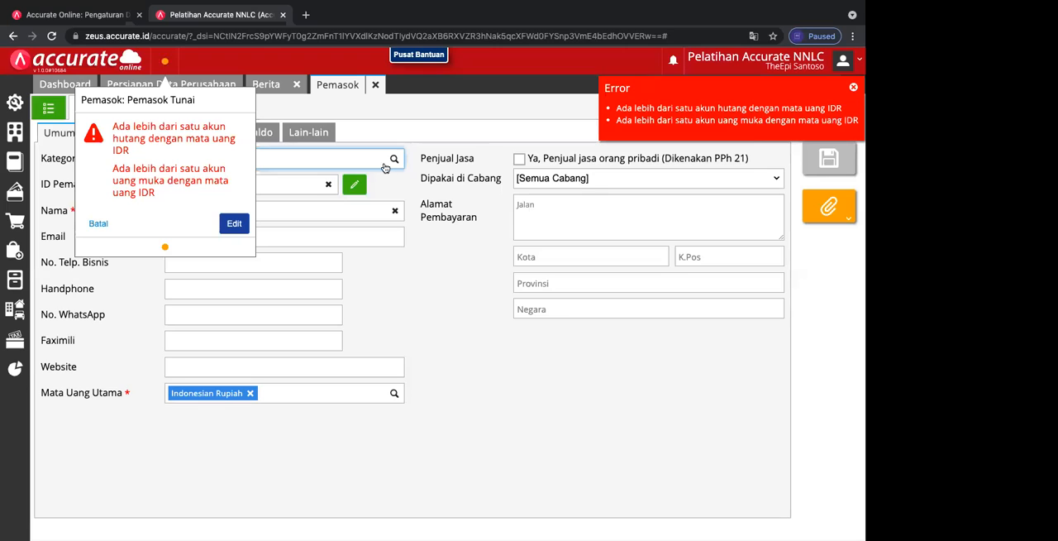
left_click(234, 224)
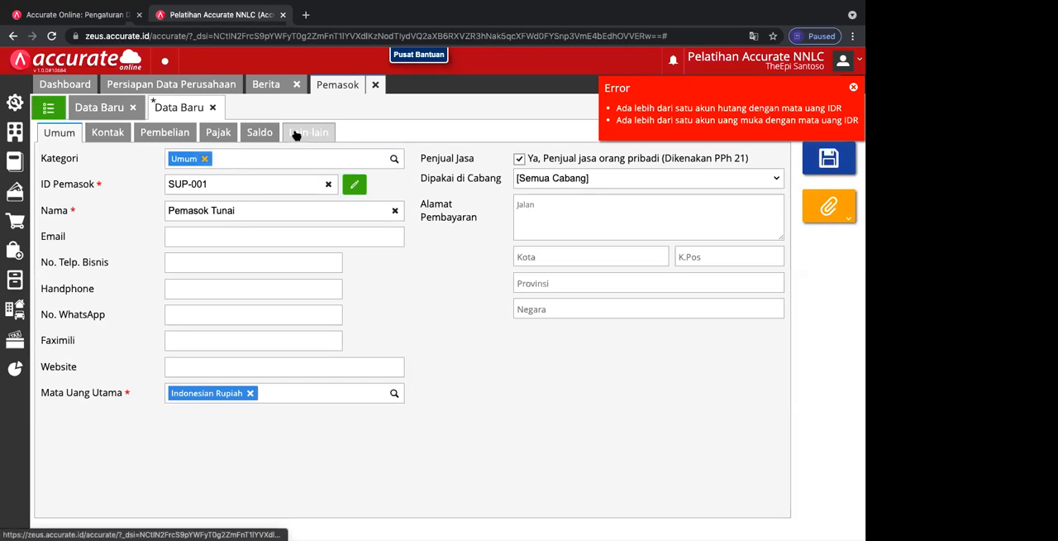
Step: Remove Uang Muka Penjualan IDR from the supplier's payable accounts and Uang Muka Pembelian IDR from its advance payment accounts, and save the supplier
left_click(300, 134)
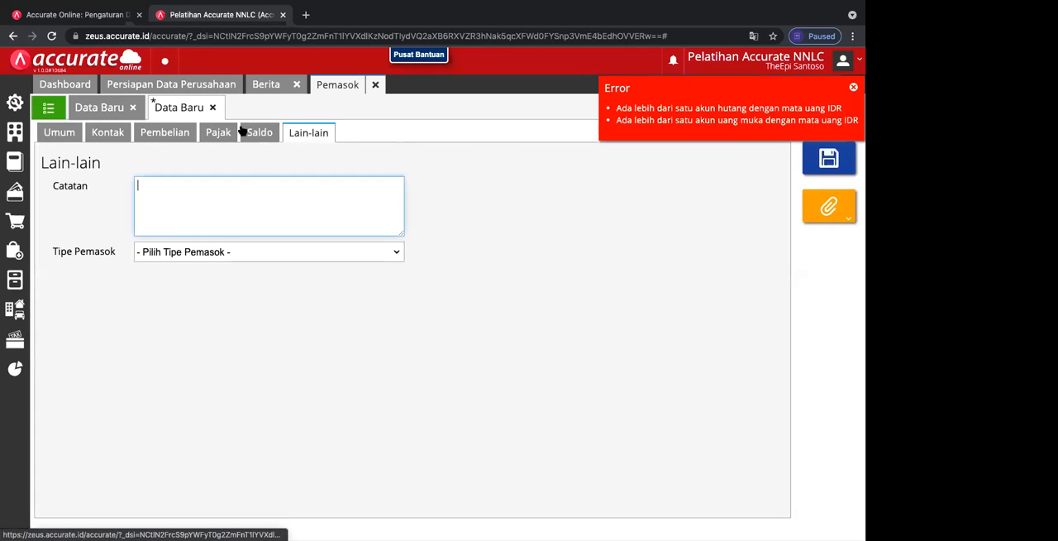
left_click(171, 134)
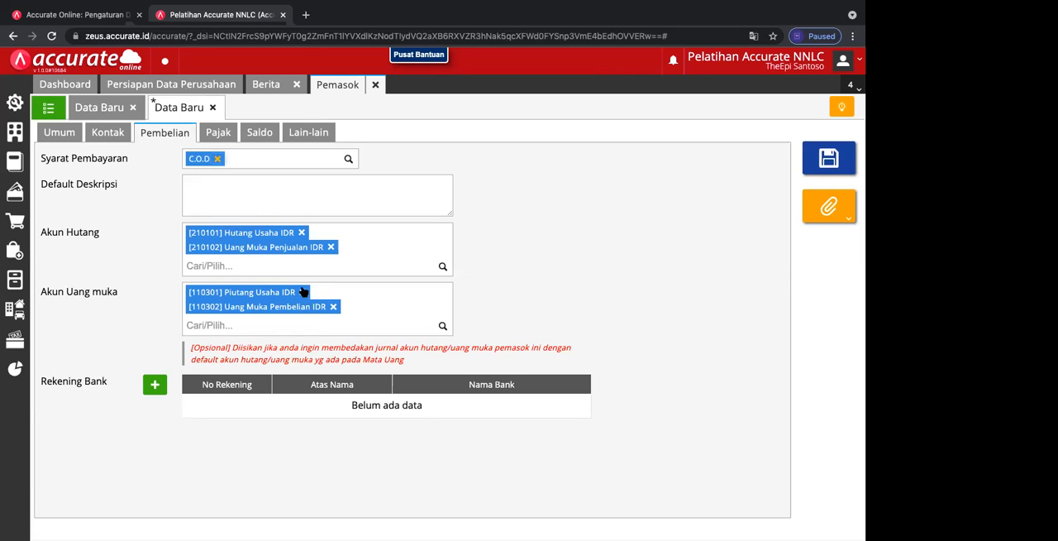
left_click(332, 247)
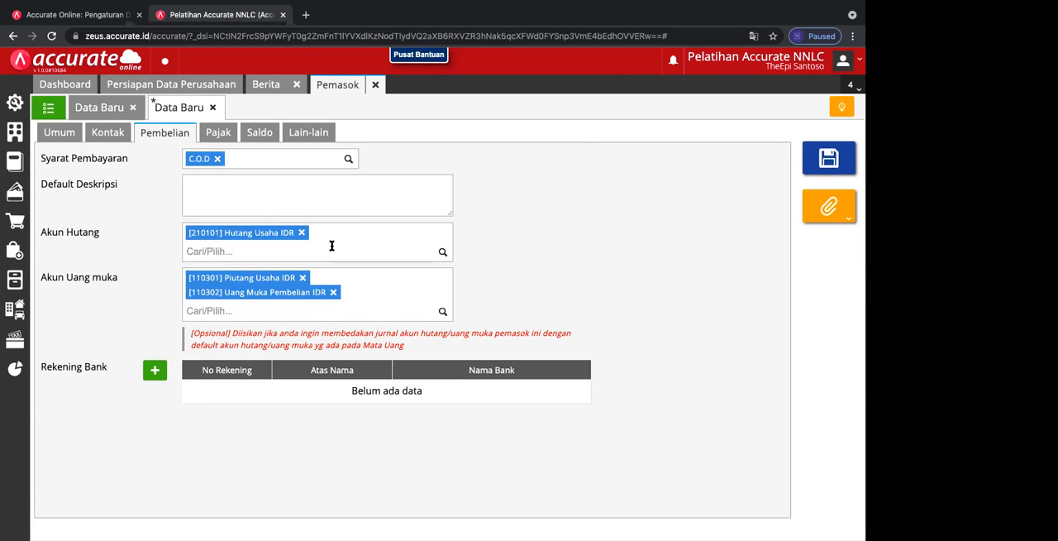
left_click(335, 291)
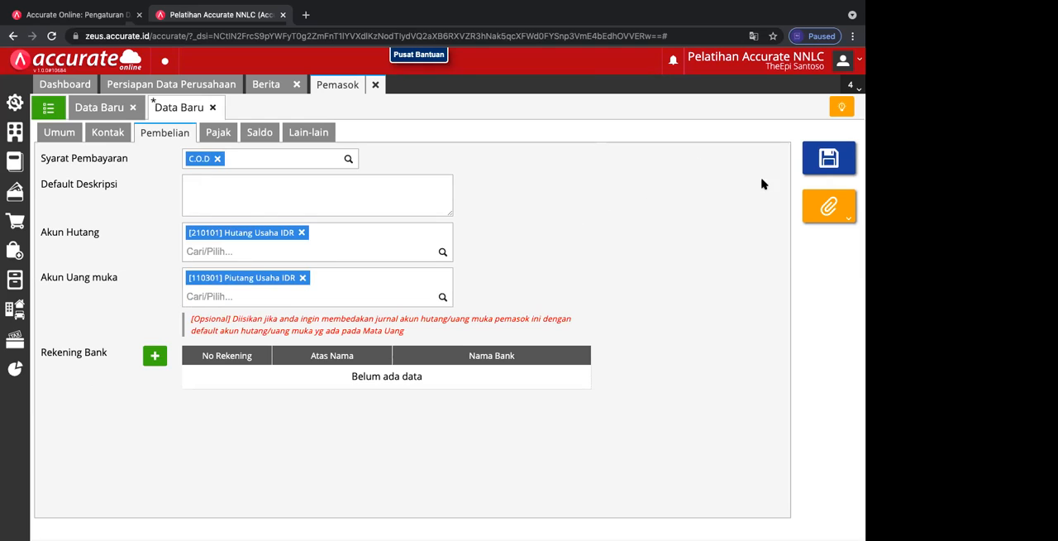
left_click(828, 158)
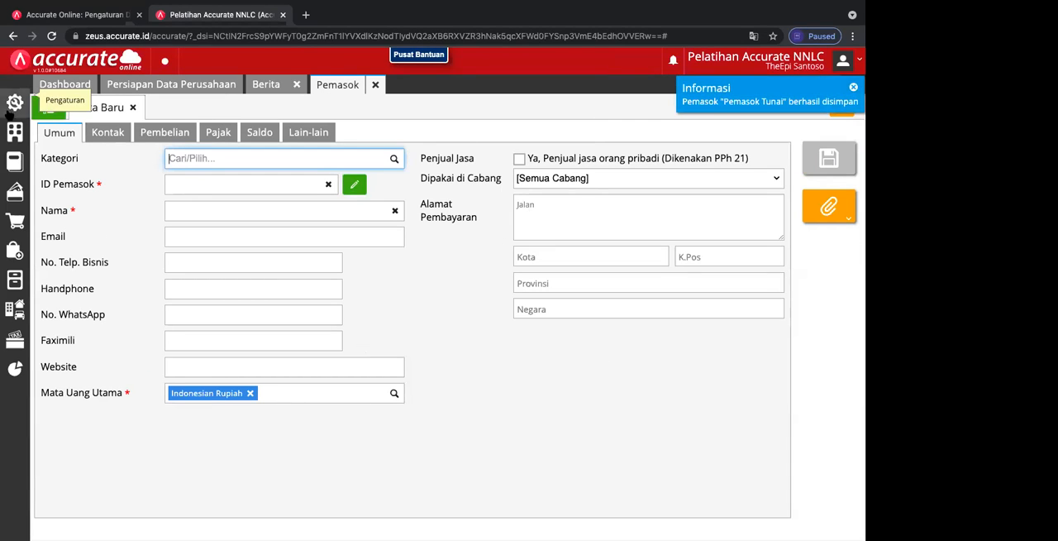
Step: Check the saved record in the supplier list and discard an extra blank supplier form
left_click(48, 108)
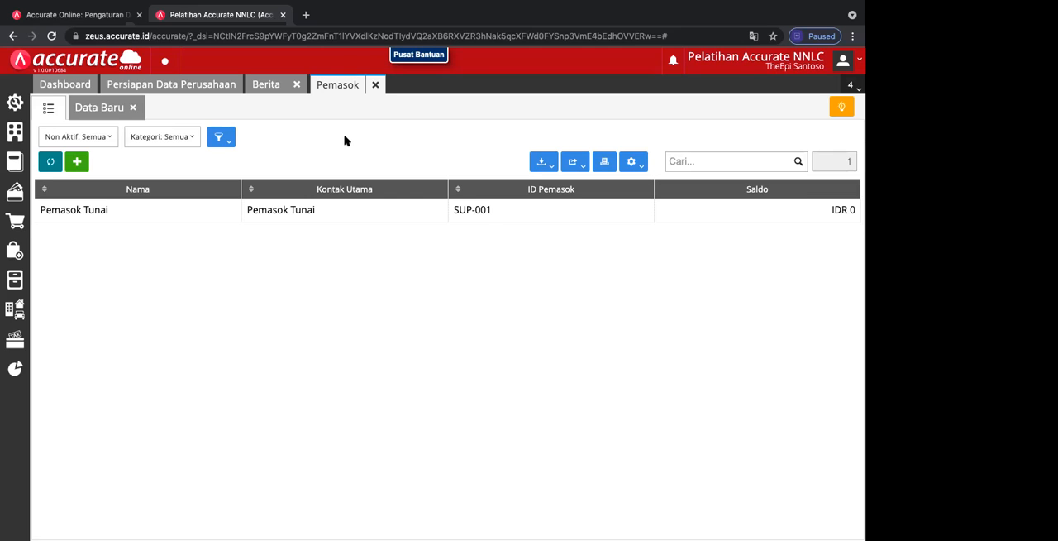
mouse_move(485, 4)
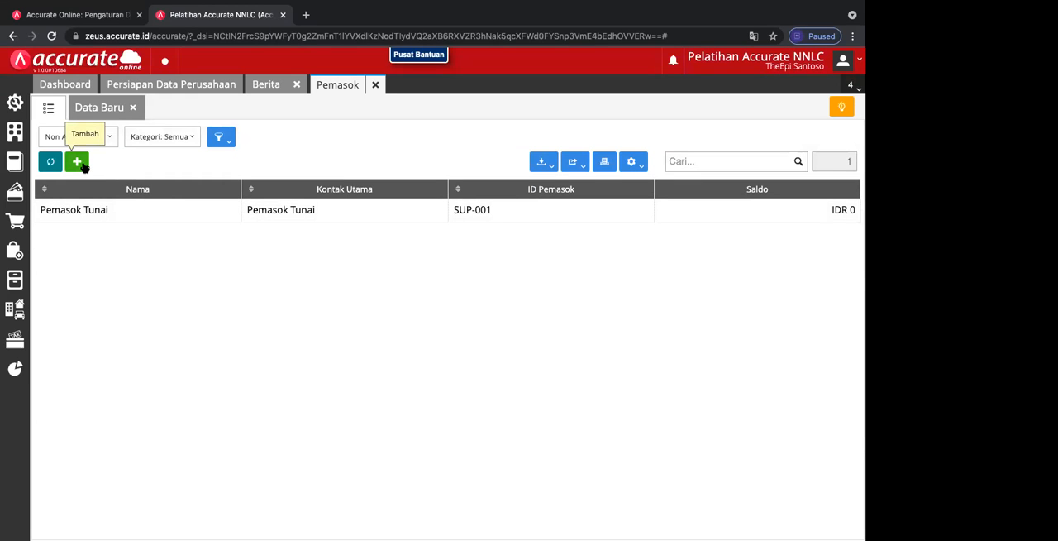
left_click(76, 162)
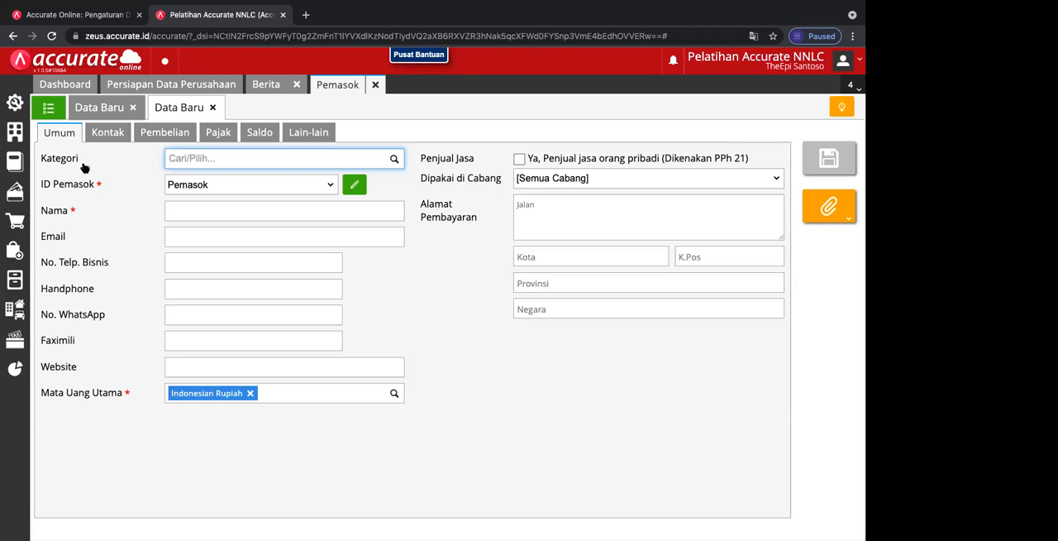
left_click(50, 105)
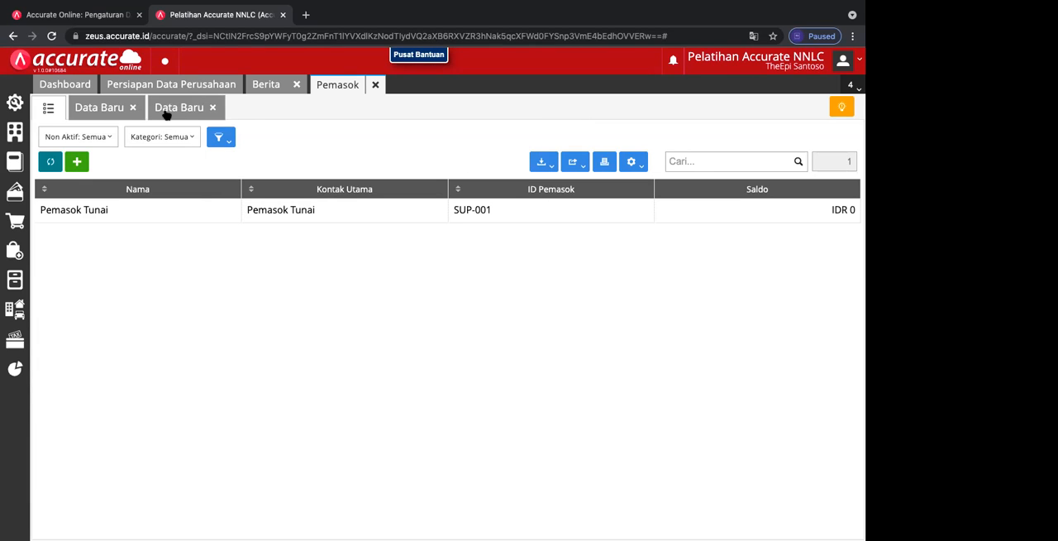
left_click(211, 108)
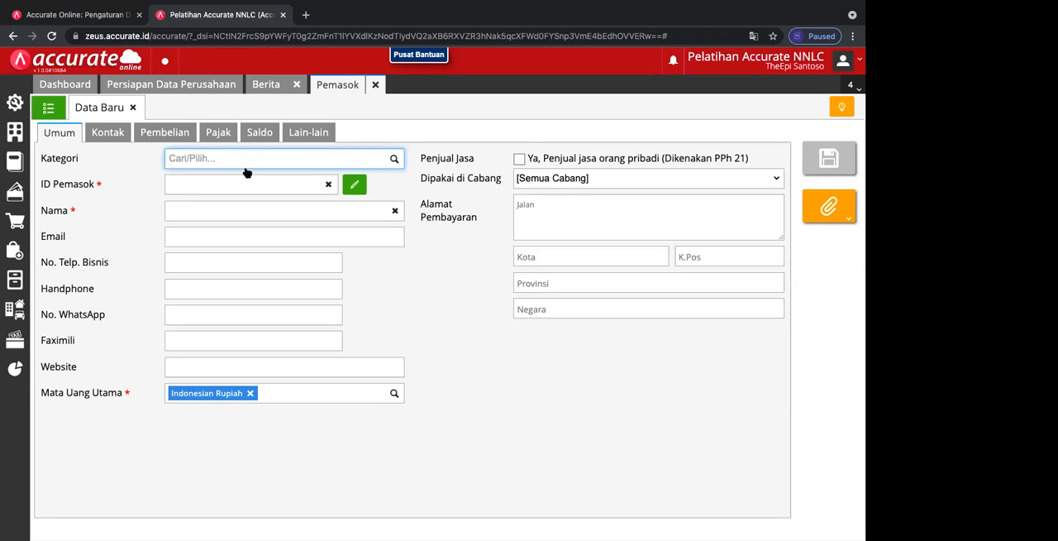
Step: Fill in the new supplier with category Umum and name Utama, PT, and mark it as an individual service seller subject to PPh 21
left_click(394, 159)
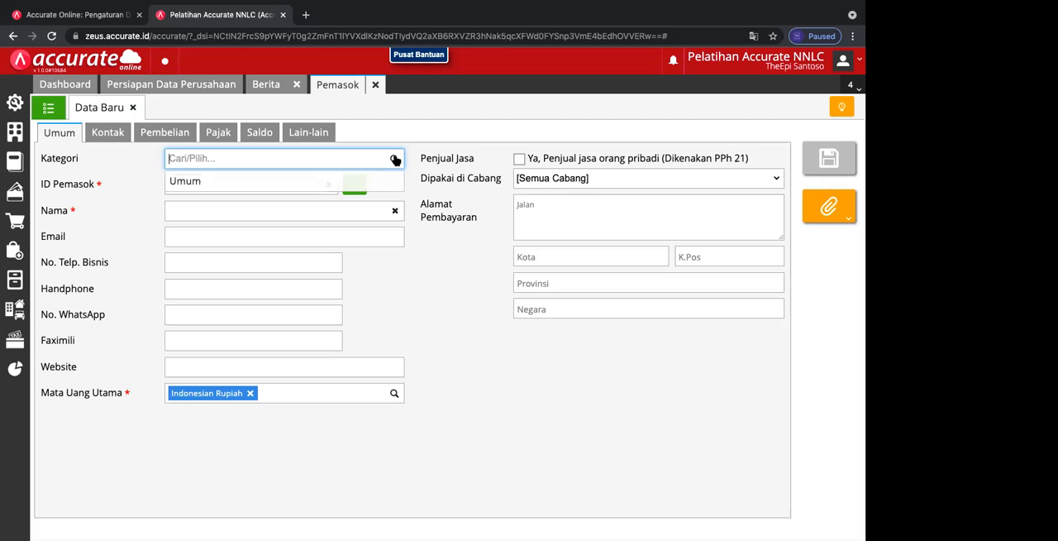
left_click(322, 182)
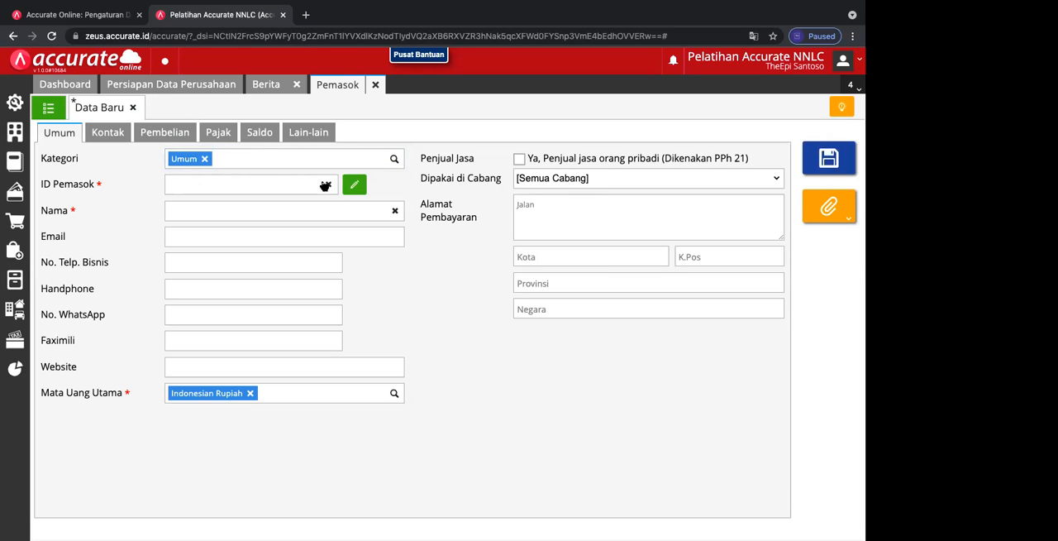
left_click(221, 182)
left_click(209, 214)
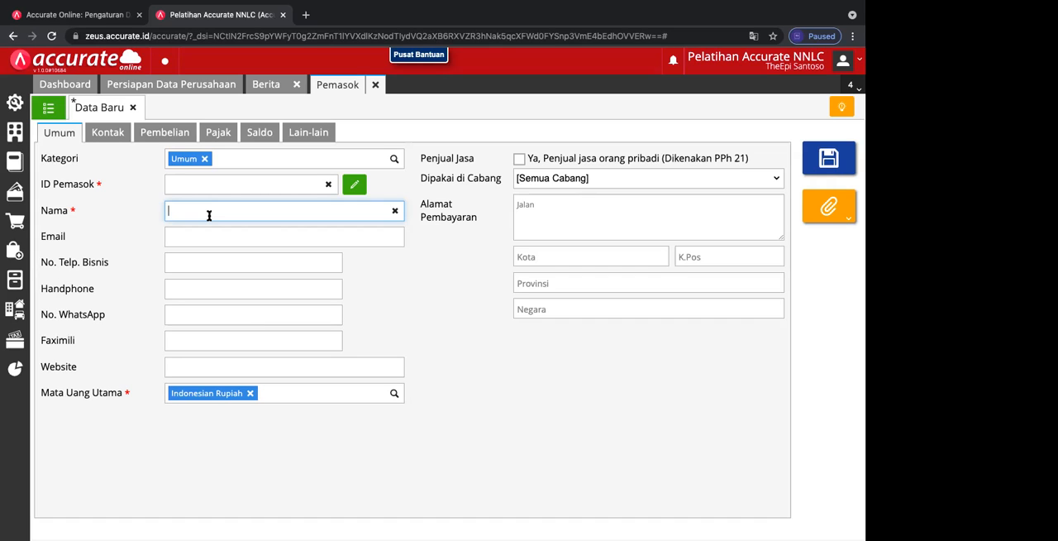
type("Utama, PT")
left_click(333, 239)
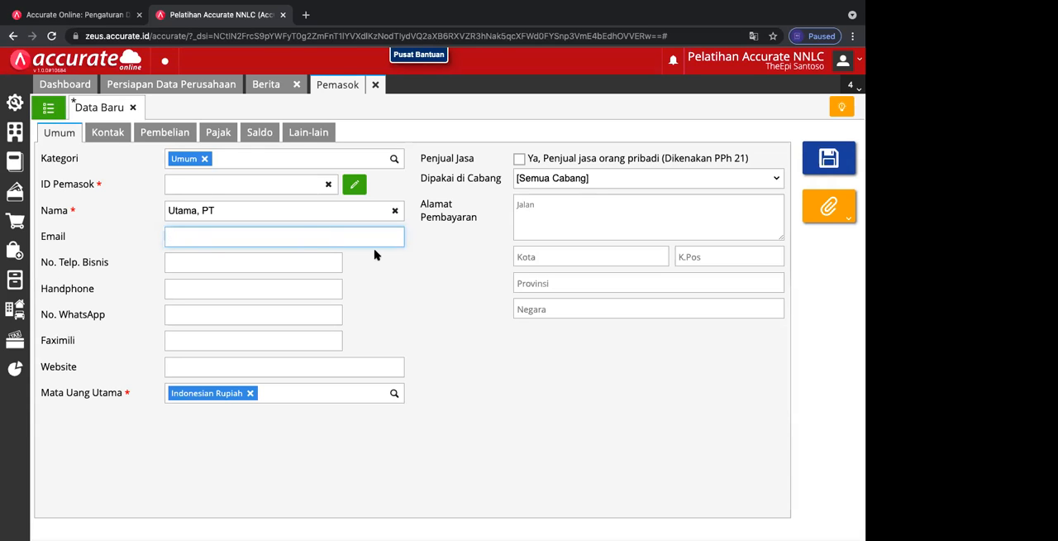
left_click(521, 160)
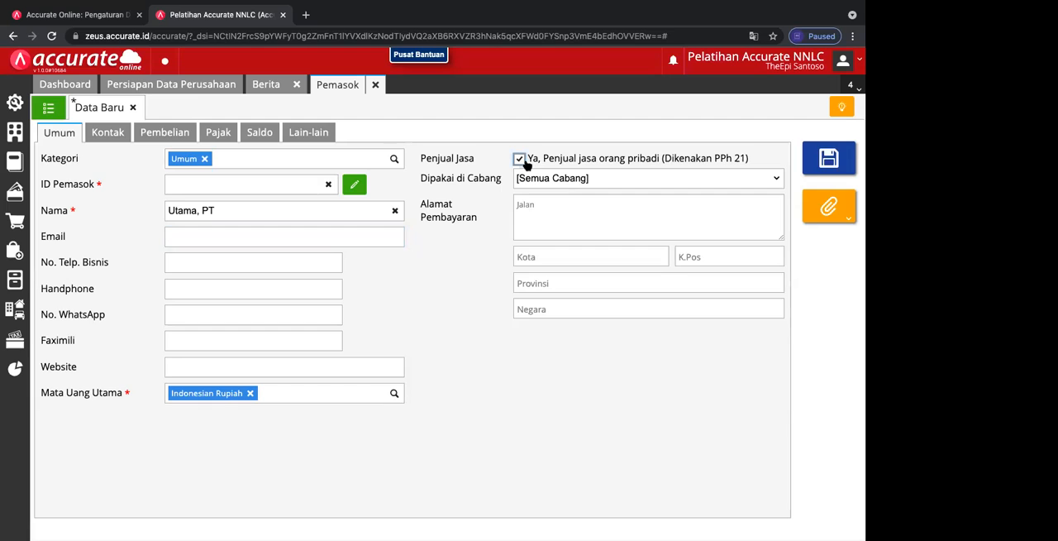
Step: Set the new supplier's payable account to Hutang Usaha IDR and its advance payment account to Piutang Usaha IDR
left_click(119, 133)
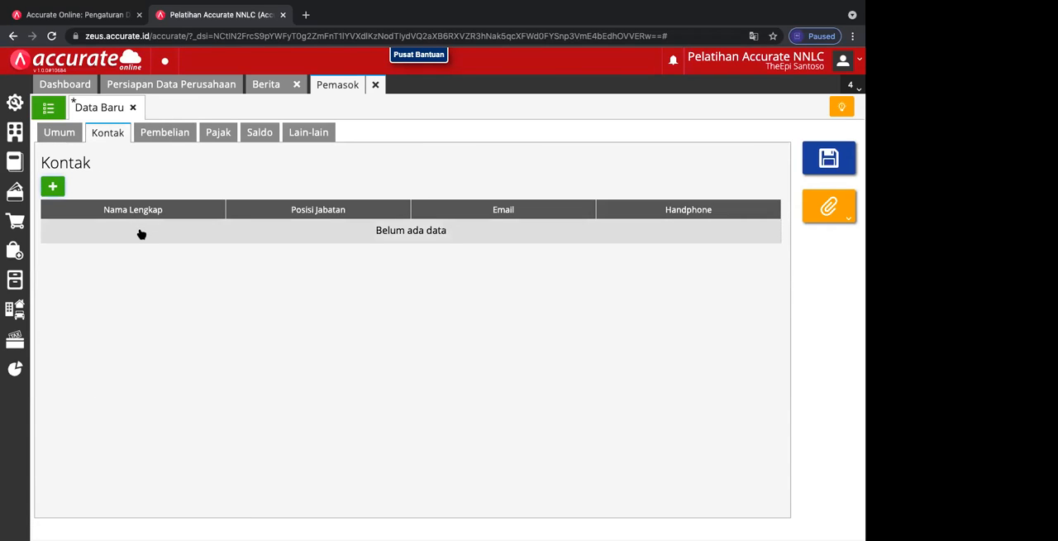
left_click(171, 138)
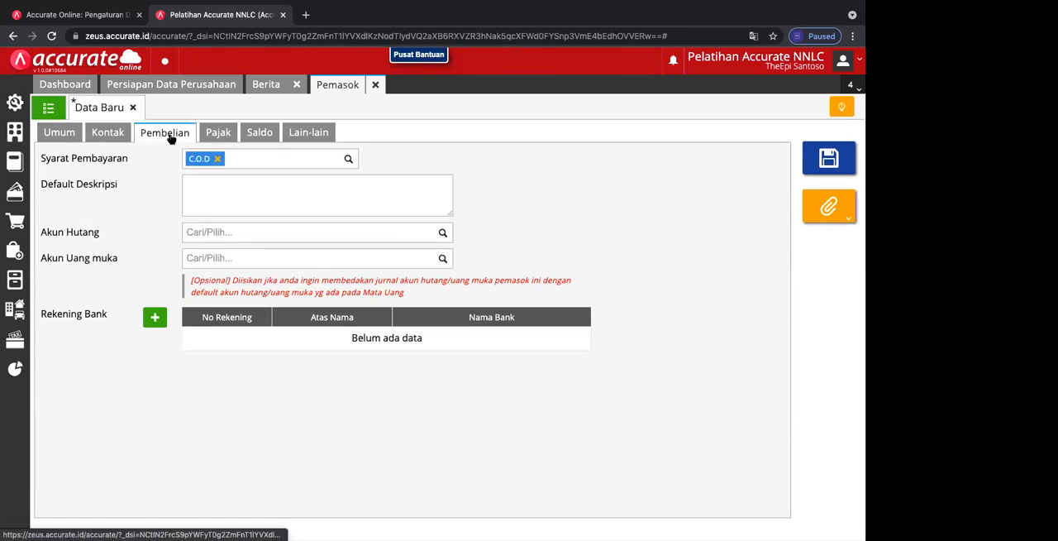
left_click(442, 235)
left_click(388, 261)
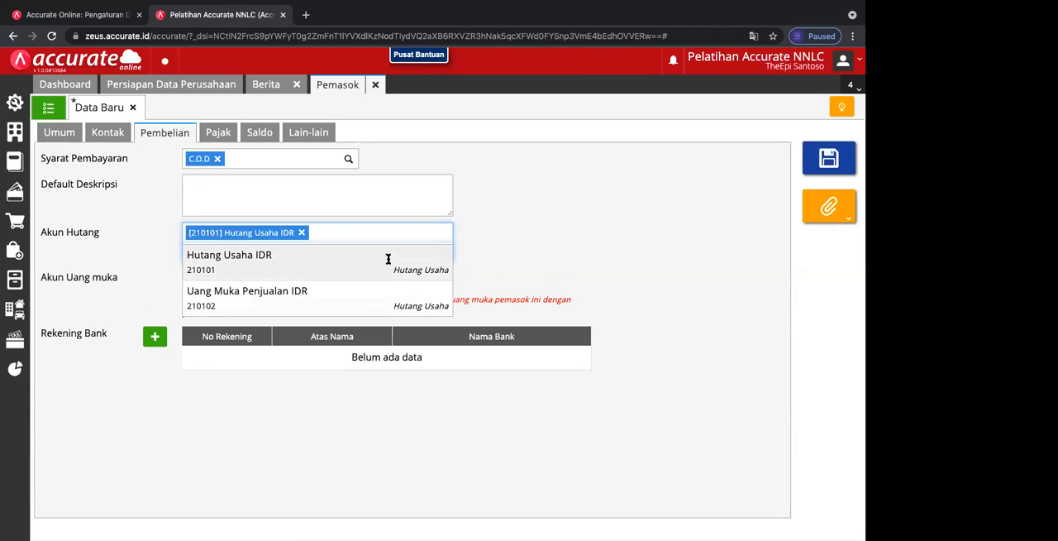
left_click(443, 278)
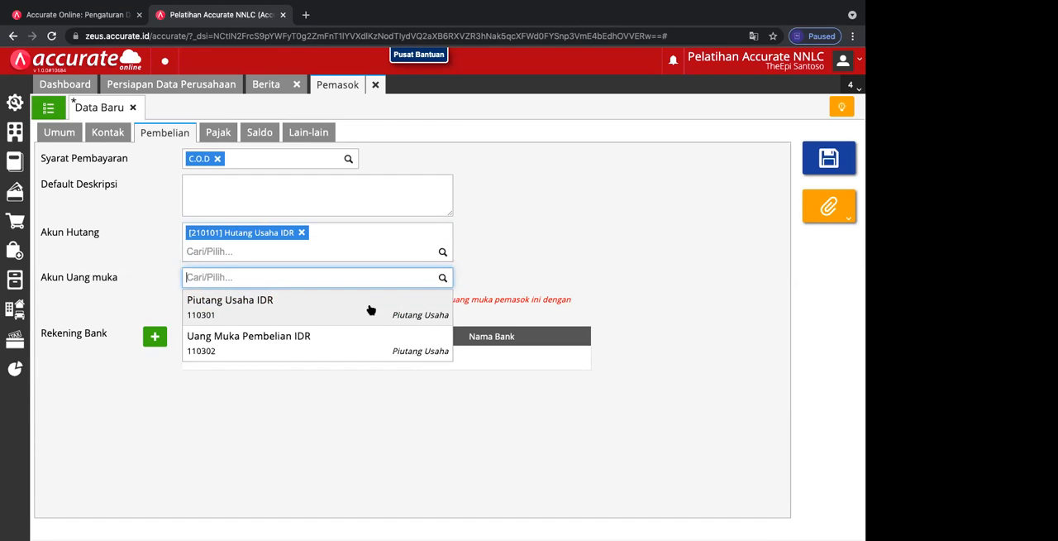
left_click(371, 310)
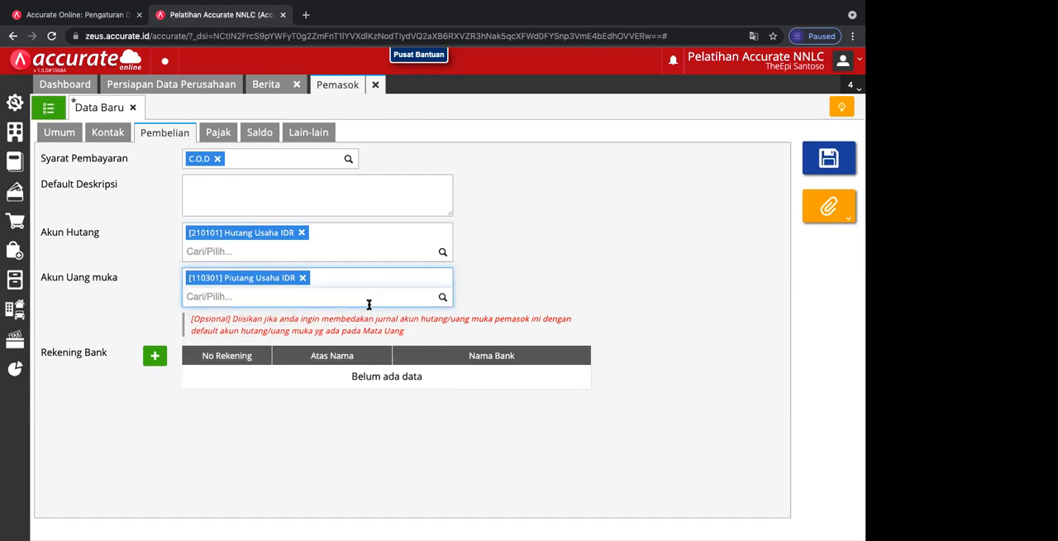
Step: Review the new supplier's tax settings and try to add an opening balance
left_click(219, 134)
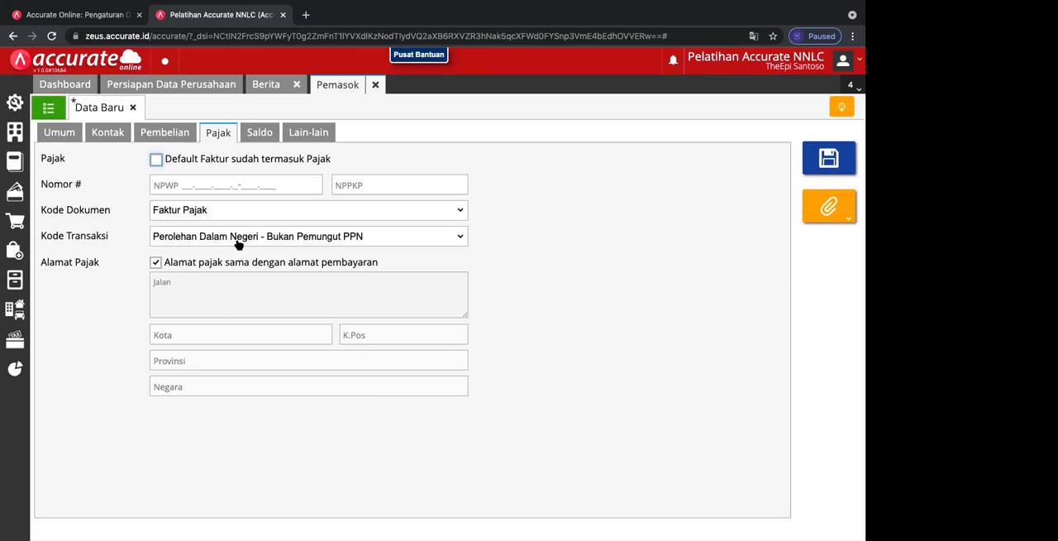
left_click(263, 134)
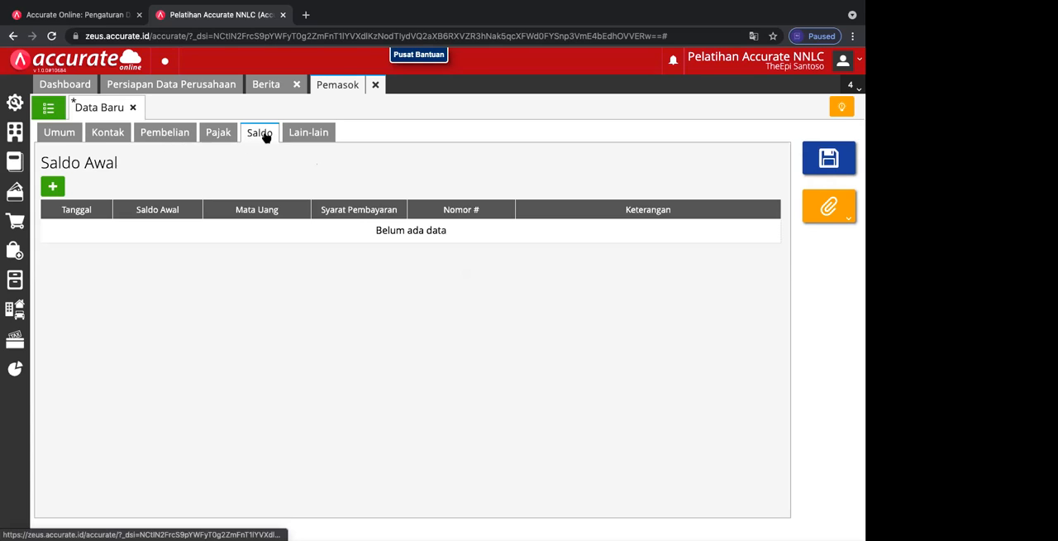
left_click(53, 187)
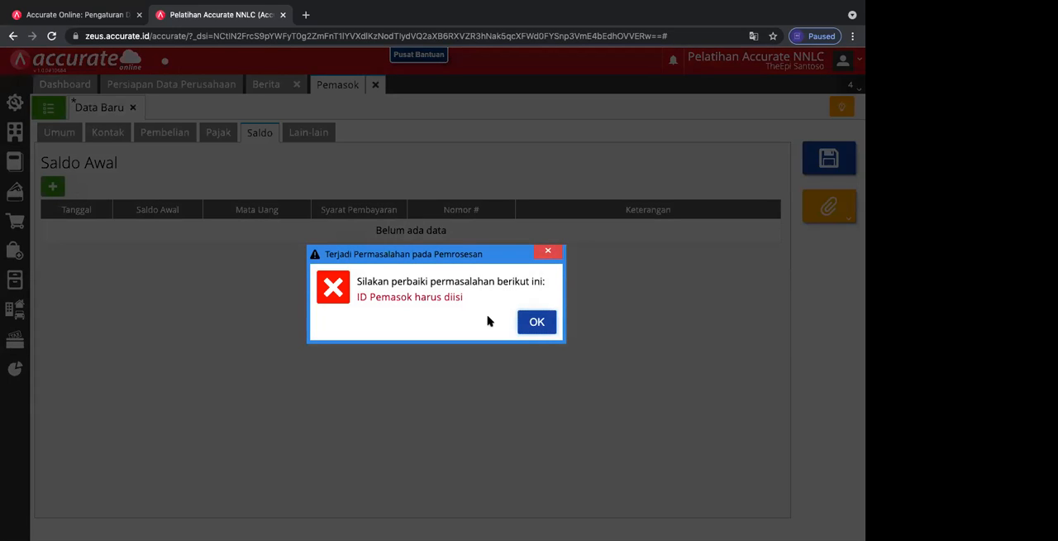
left_click(529, 324)
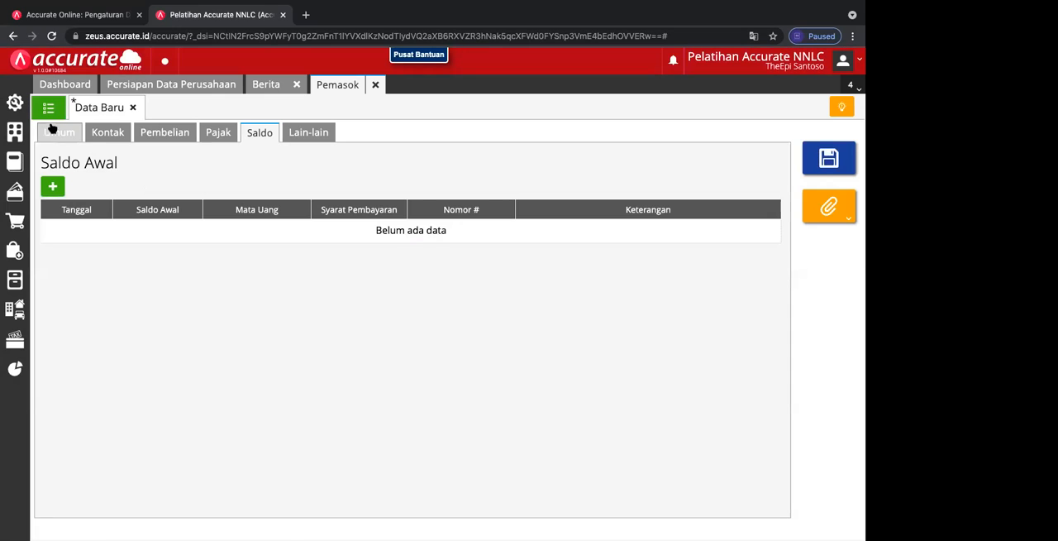
Step: Turn off automatic numbering for the supplier ID in the general data and enter SUP-002
left_click(55, 135)
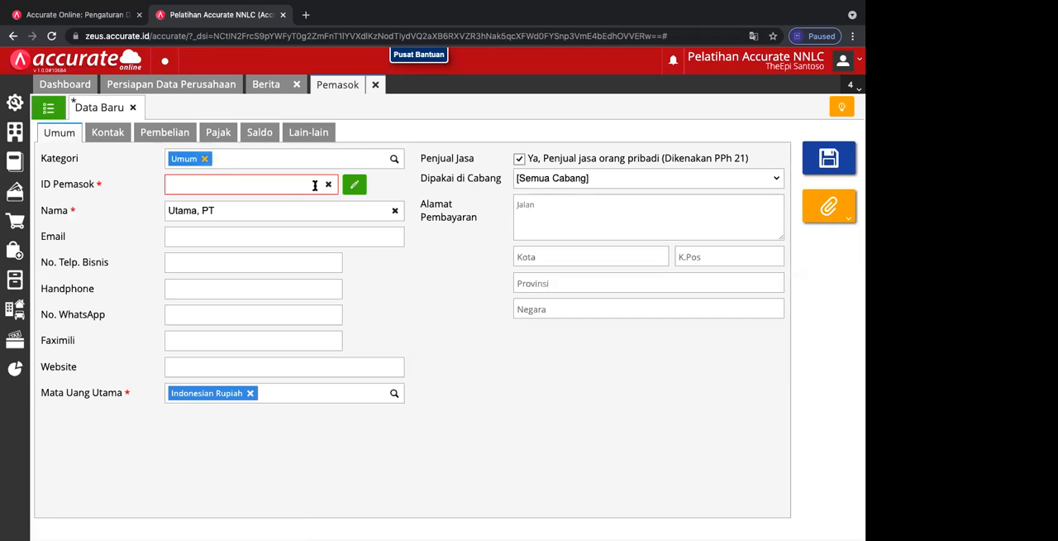
left_click(354, 185)
left_click(354, 185)
left_click(354, 185)
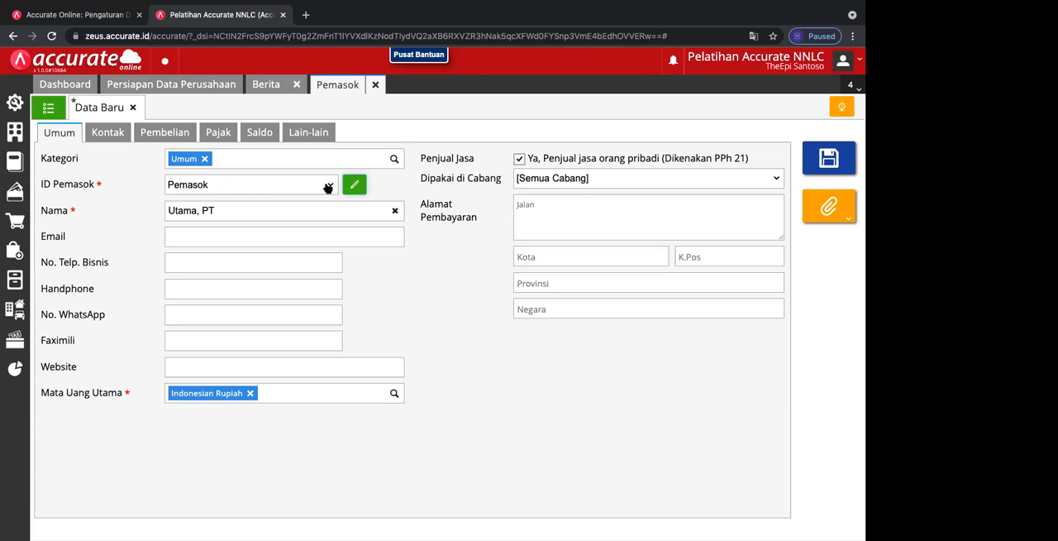
left_click(328, 188)
left_click(329, 186)
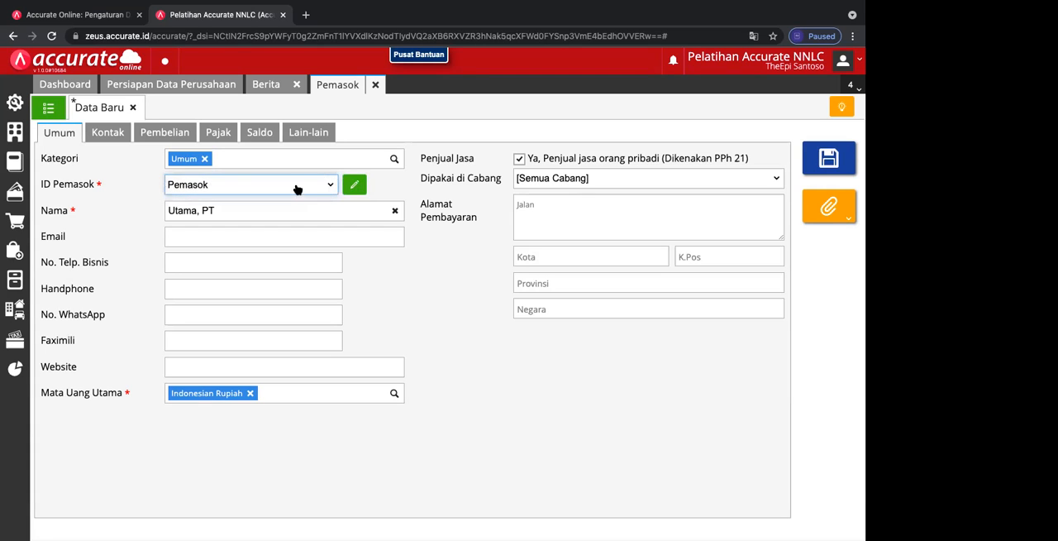
left_click(348, 186)
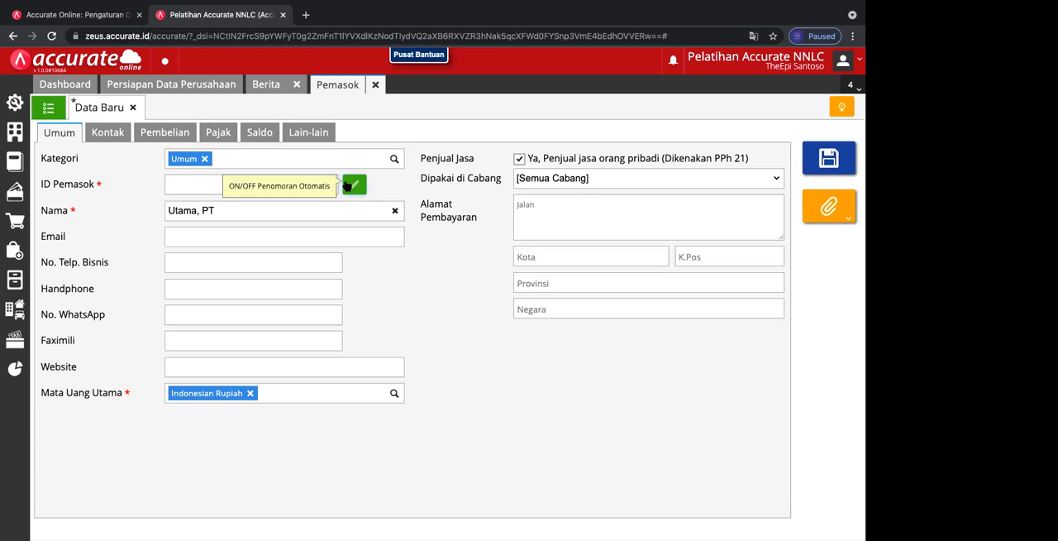
left_click(205, 187)
type("SUP-002")
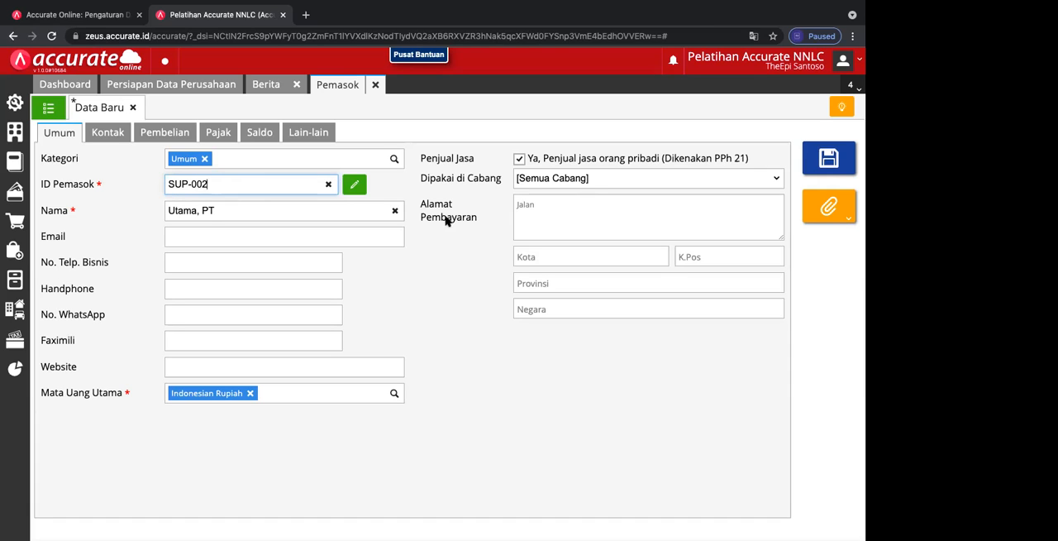
Step: Add an opening balance for the new supplier dated 11/11/2017 with an amount of Rp 21.000.000
left_click(257, 135)
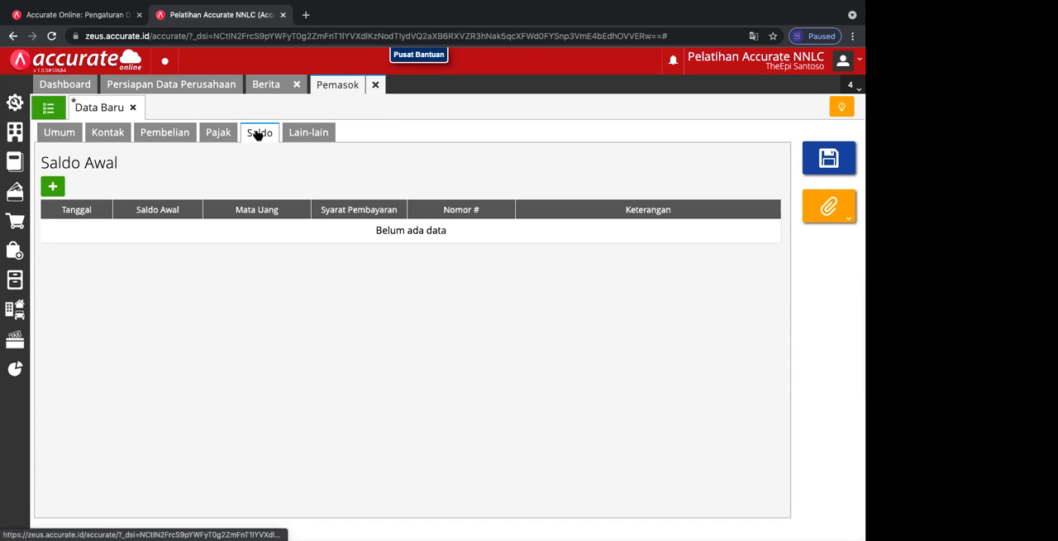
left_click(52, 187)
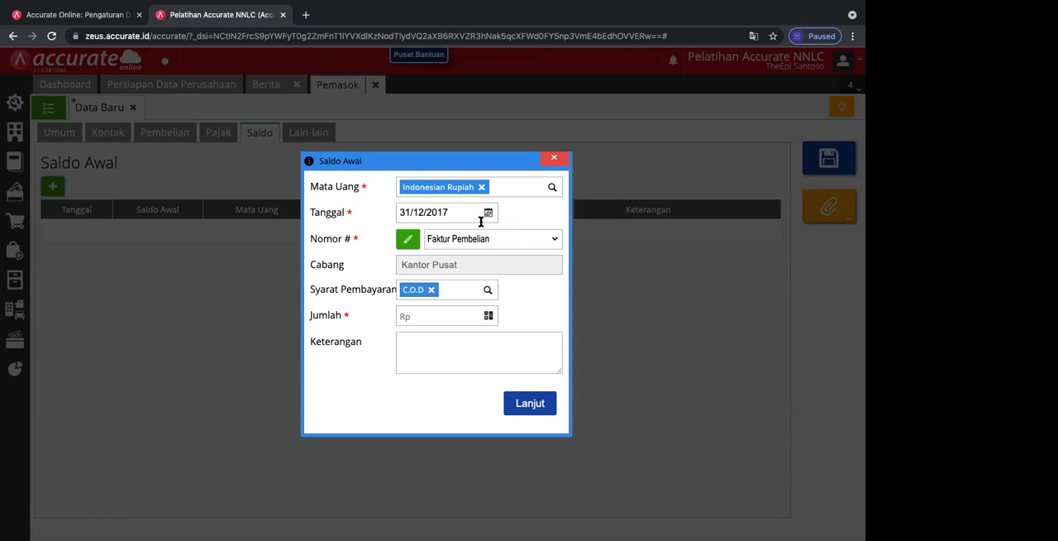
left_click(488, 213)
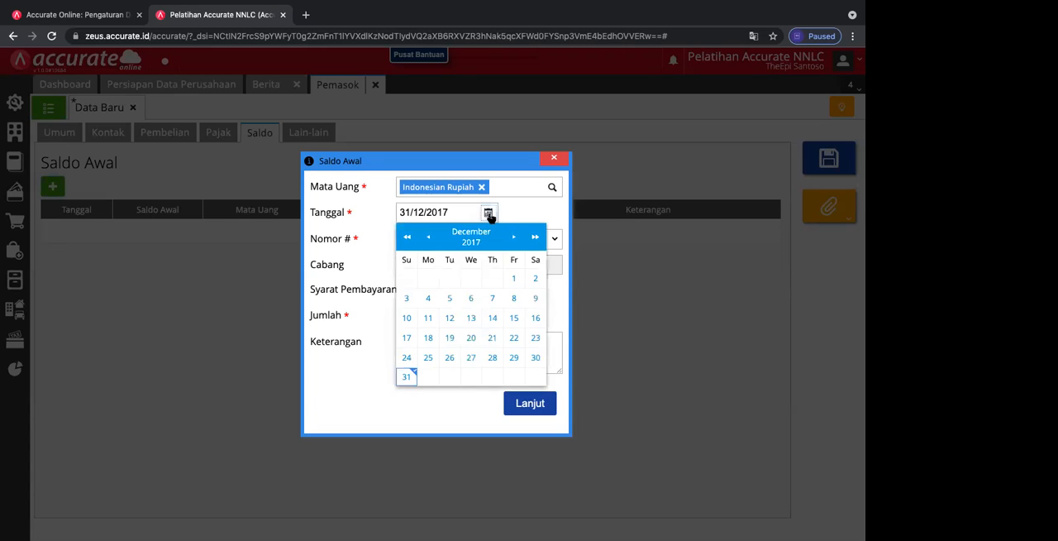
left_click(428, 237)
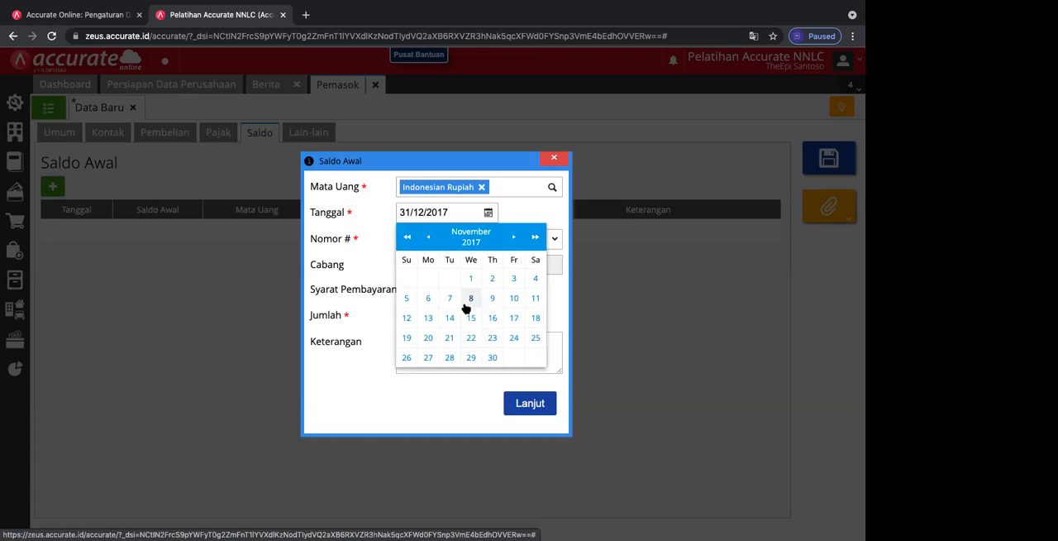
left_click(534, 300)
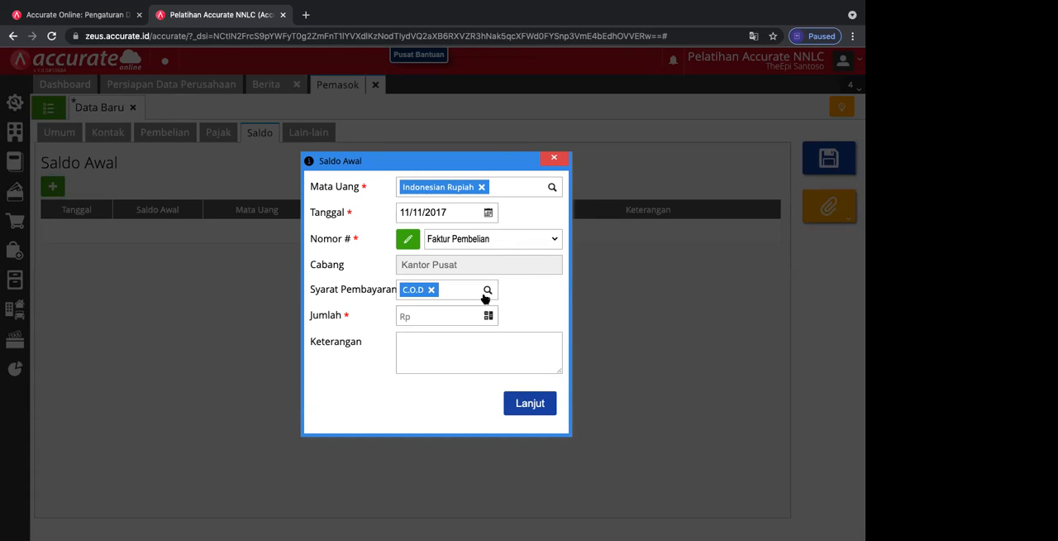
left_click(452, 314)
type("21")
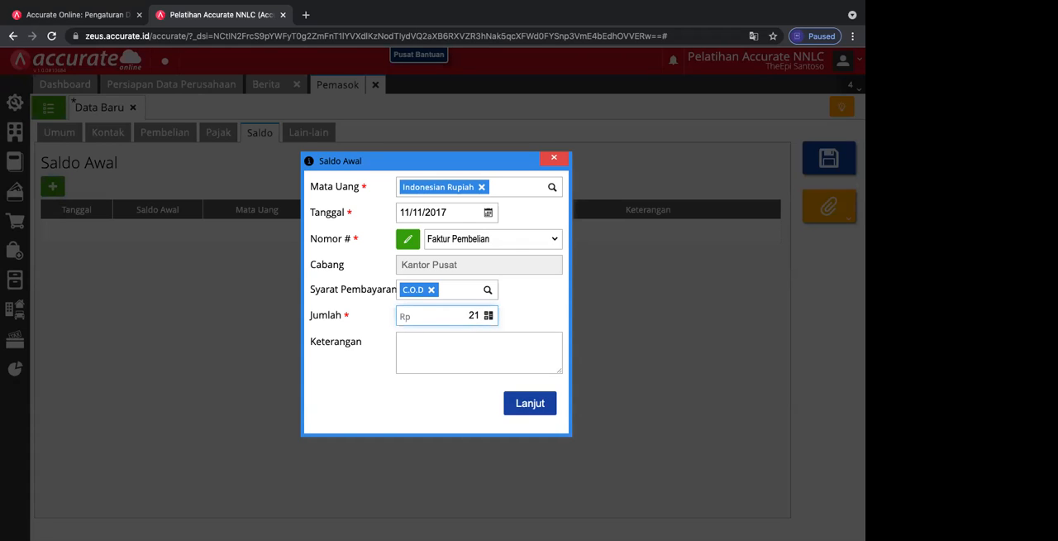
type(".000.000")
left_click(429, 363)
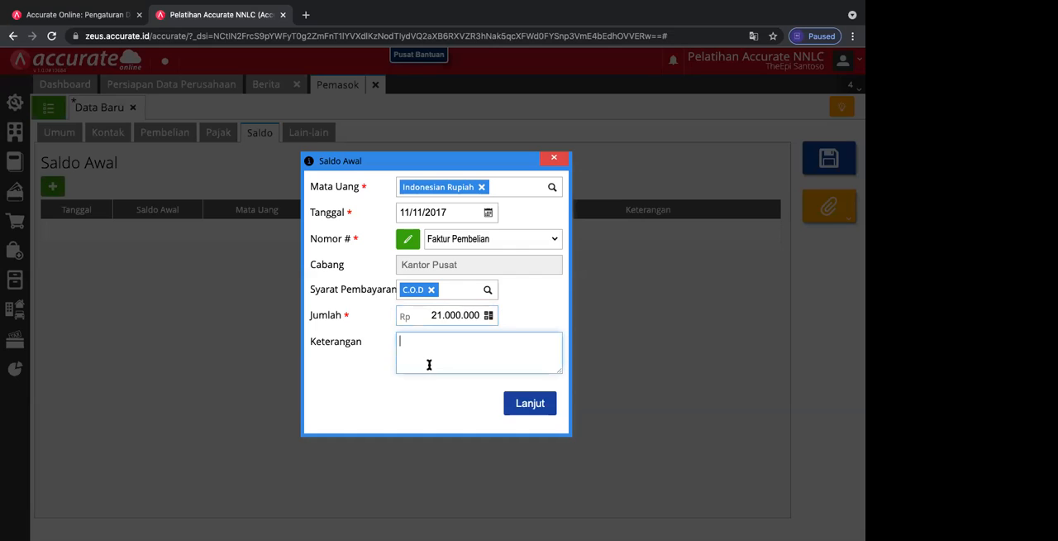
Step: Turn off automatic numbering for the opening balance and enter INV/258 as its number
left_click(481, 239)
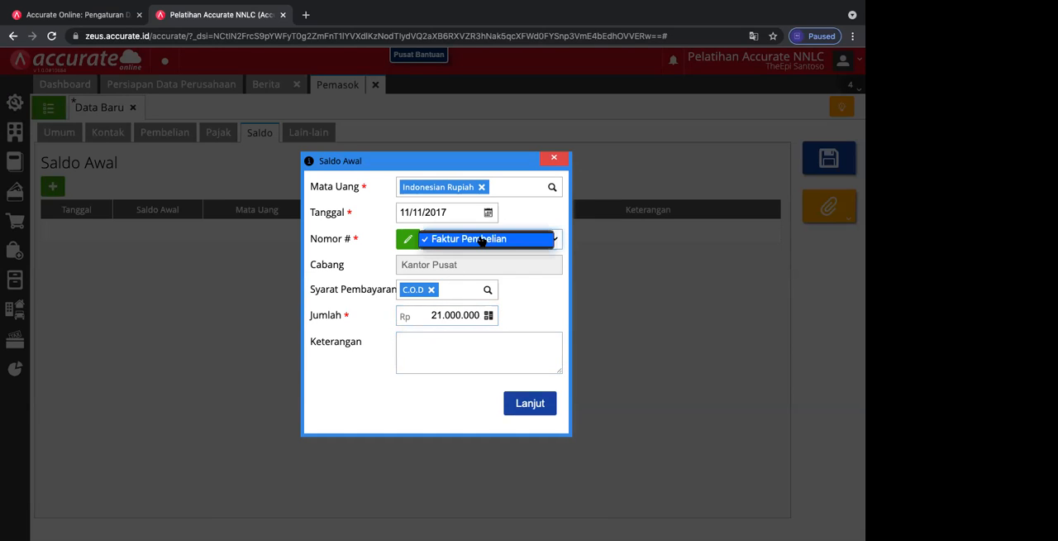
left_click(407, 239)
left_click(407, 239)
left_click(454, 244)
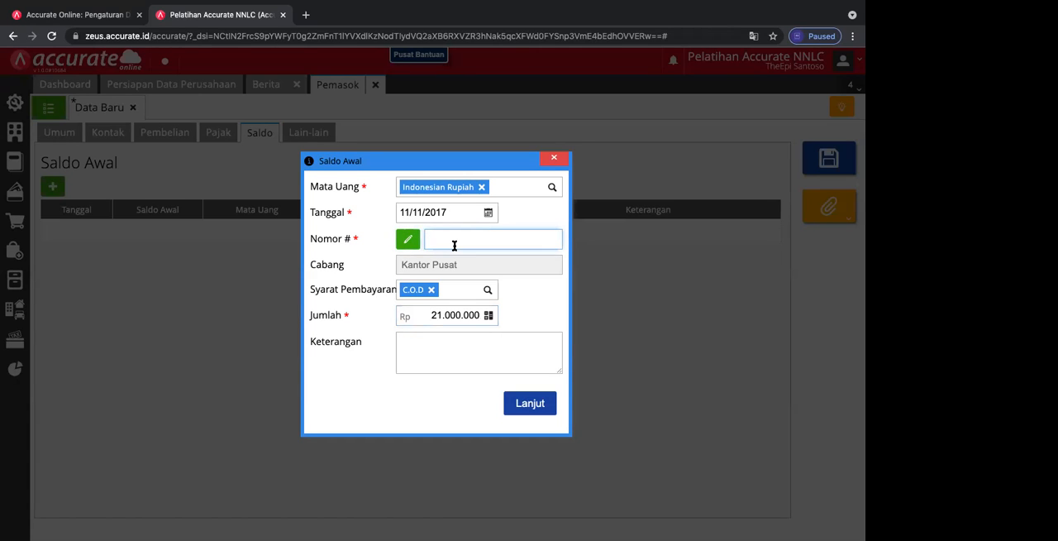
type("INV/258")
left_click(468, 215)
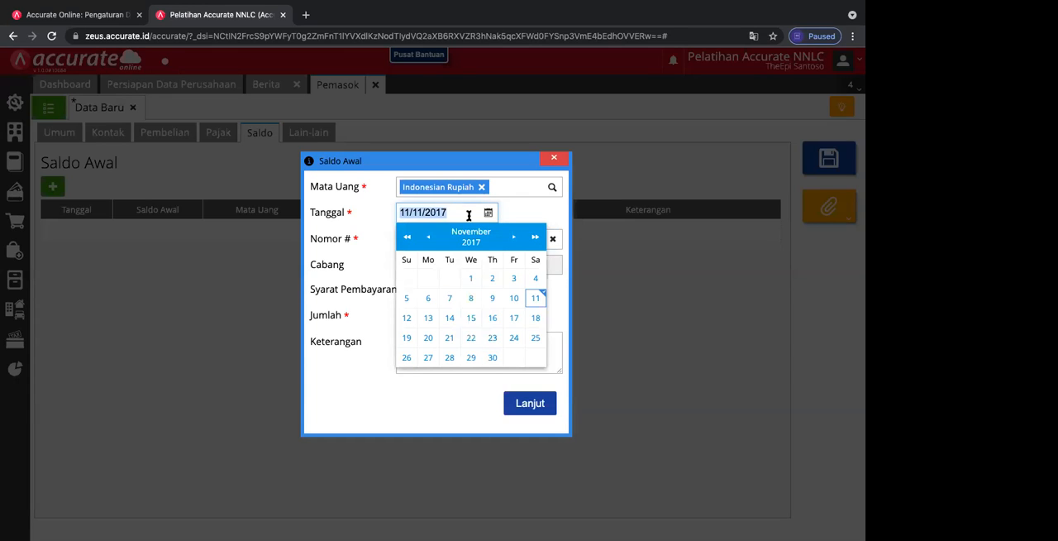
left_click(380, 406)
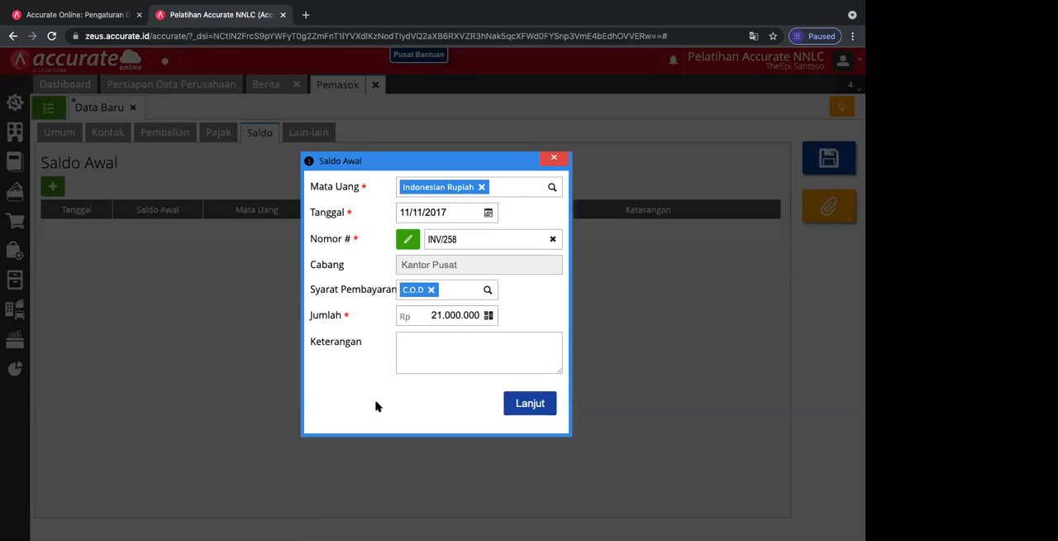
Step: Describe the opening balance as "Saldo Hutang Inv. 258 11/11/2017", then save the supplier and return to the supplier list
left_click(470, 352)
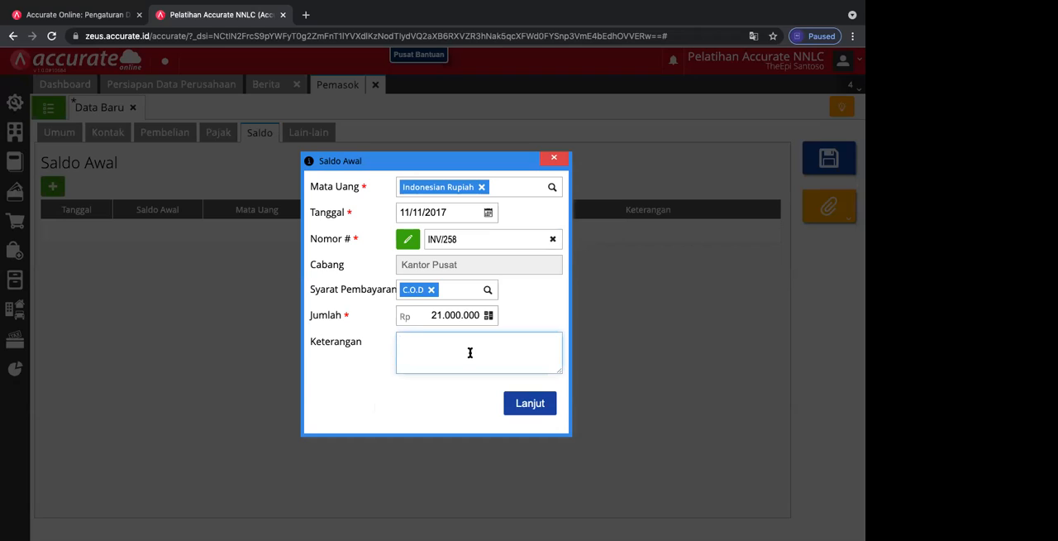
type("Saldo Hutang Inv. 258 11/11")
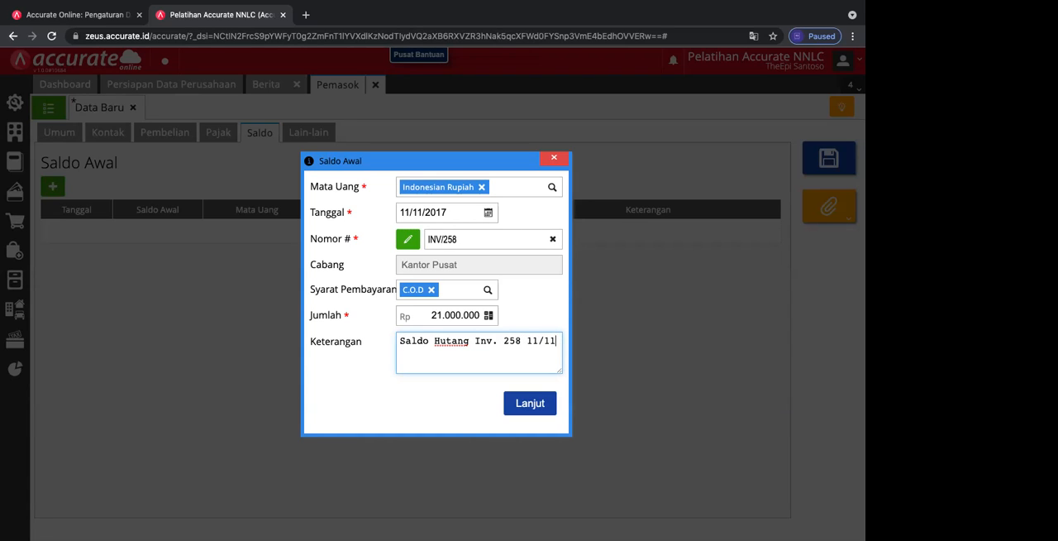
type("/2017")
left_click(532, 409)
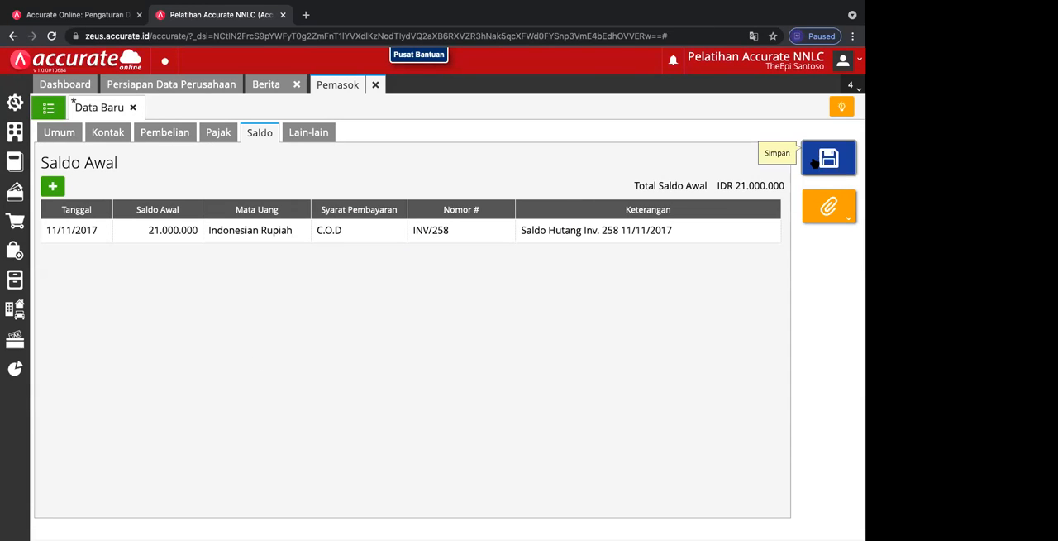
left_click(815, 161)
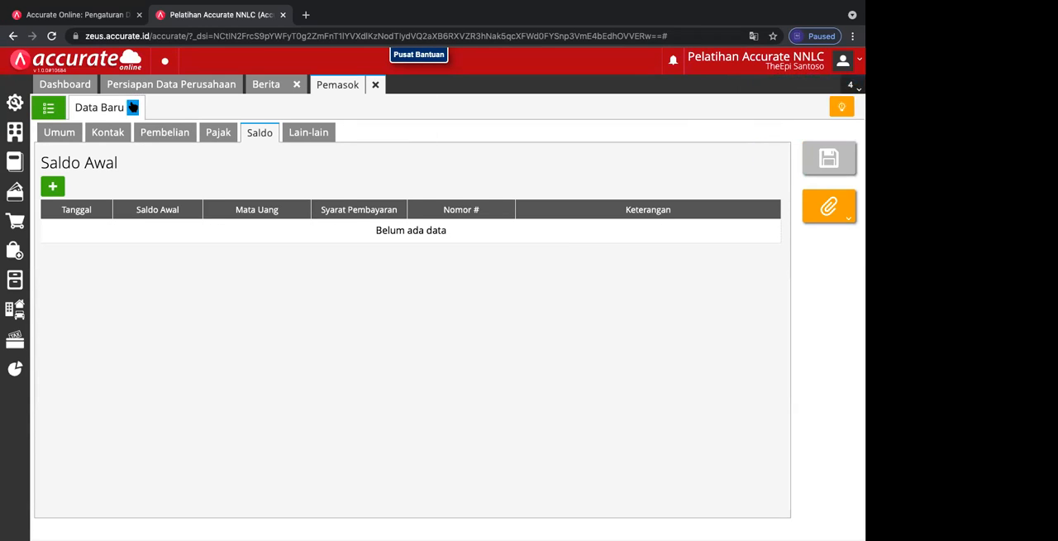
left_click(132, 107)
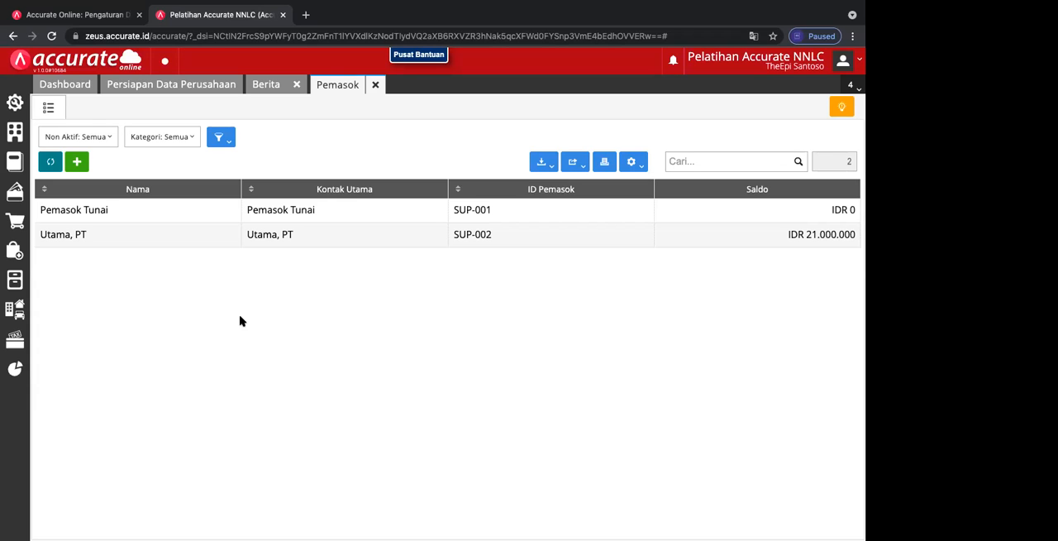
Step: Reopen supplier Utama, PT and add a second opening balance numbered INV/667 with an amount of Rp 9.000.000
double_click(125, 234)
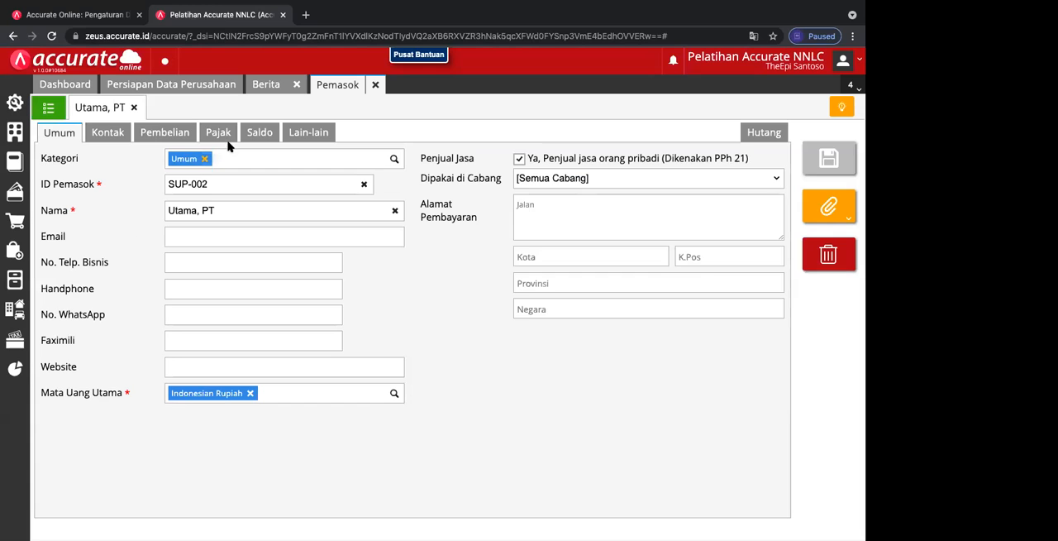
left_click(258, 131)
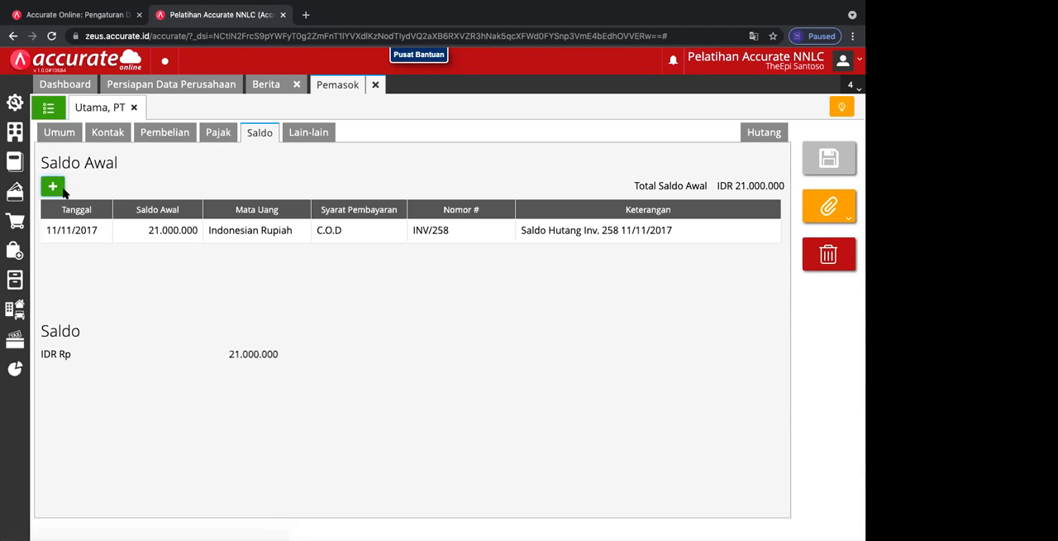
left_click(53, 187)
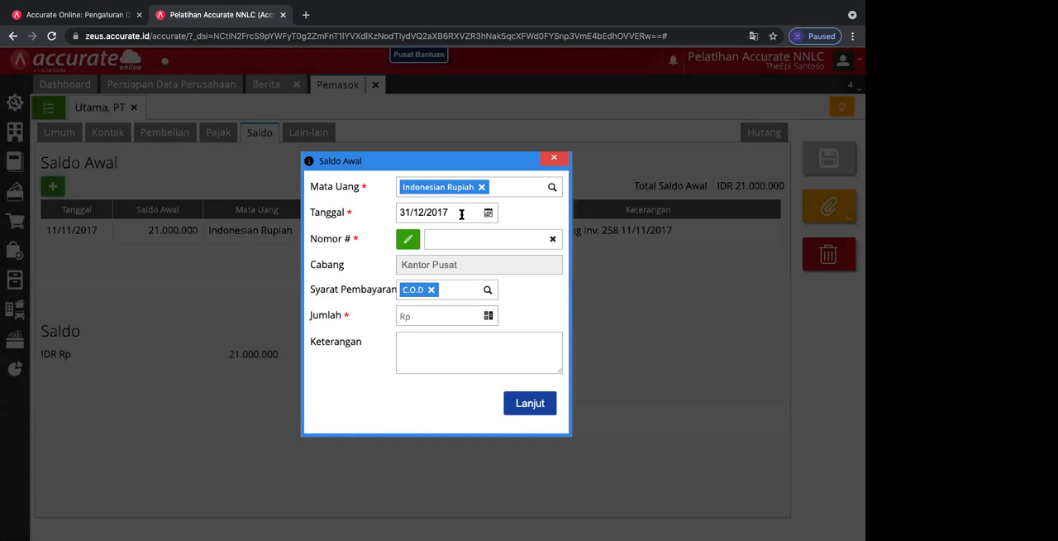
left_click(488, 213)
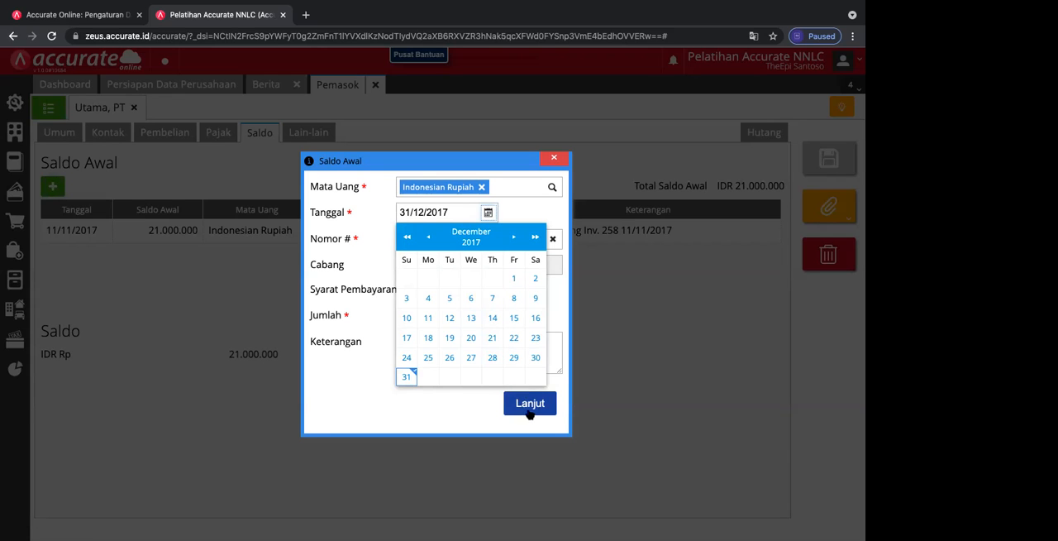
left_click(364, 406)
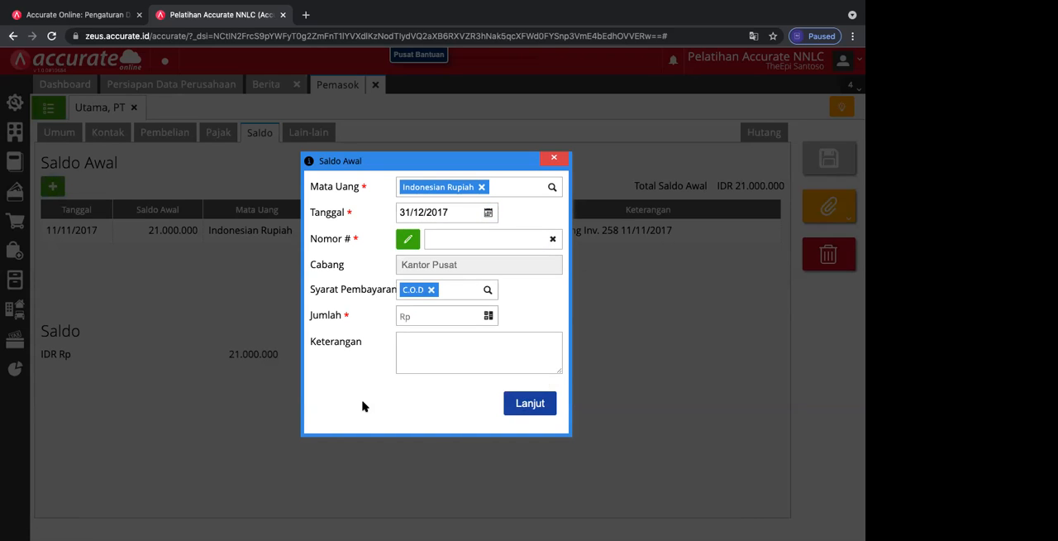
left_click(493, 238)
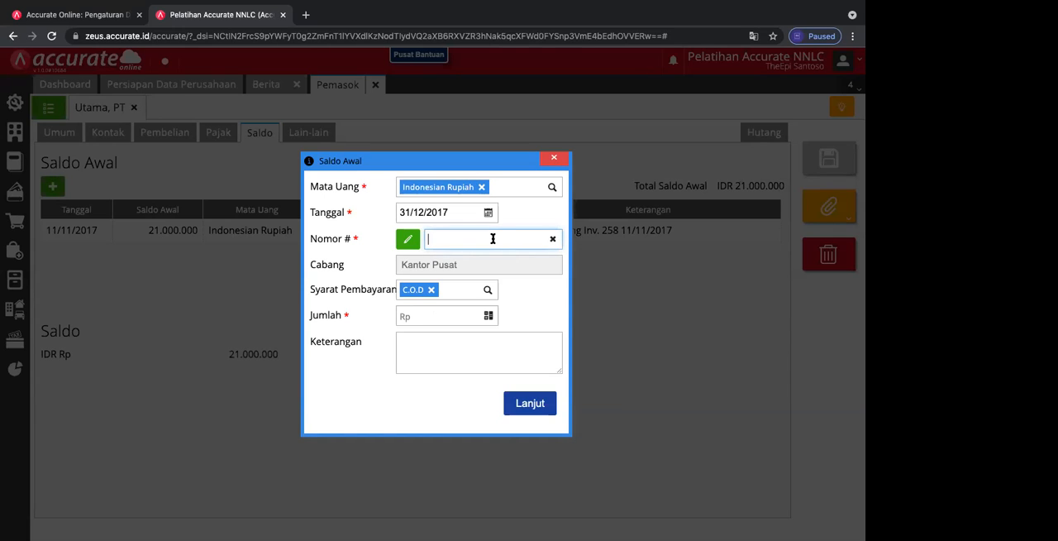
type("INV/667")
left_click(441, 319)
type("9000000")
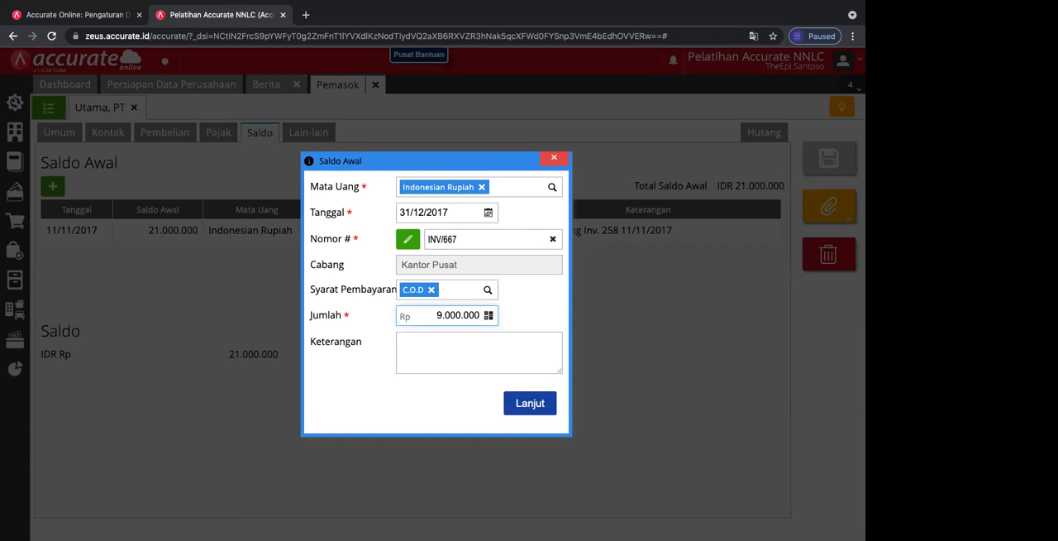
Step: Enter "Hutang Inv.667" as the description of the second opening balance
left_click(411, 355)
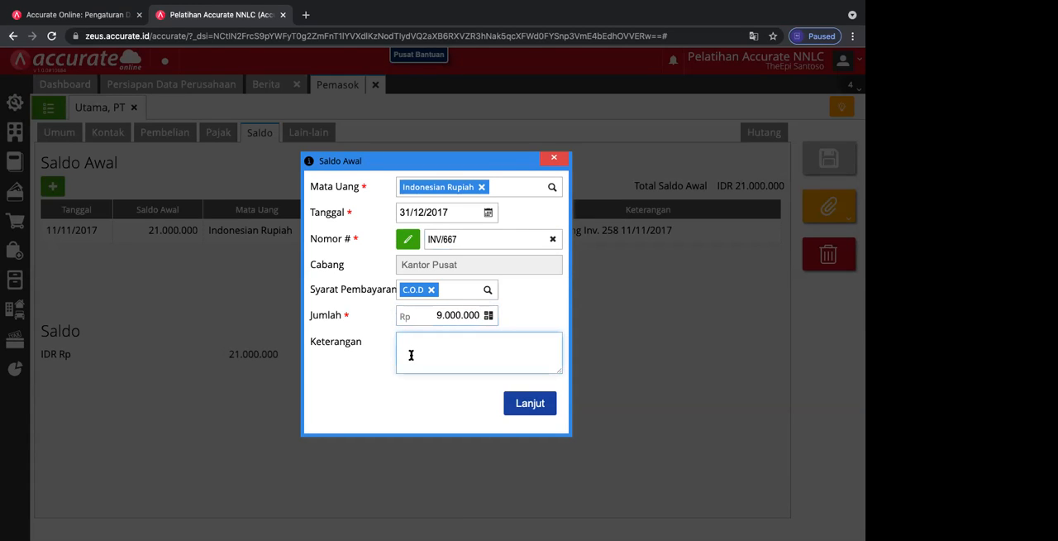
type("Hutang I")
type("nv")
type(".")
type("667")
key("BackSpace")
type("67")
Step: Date the second opening balance 07/12/2017, append "7/12/2017" to its description, and save the supplier
left_click(488, 213)
left_click(493, 298)
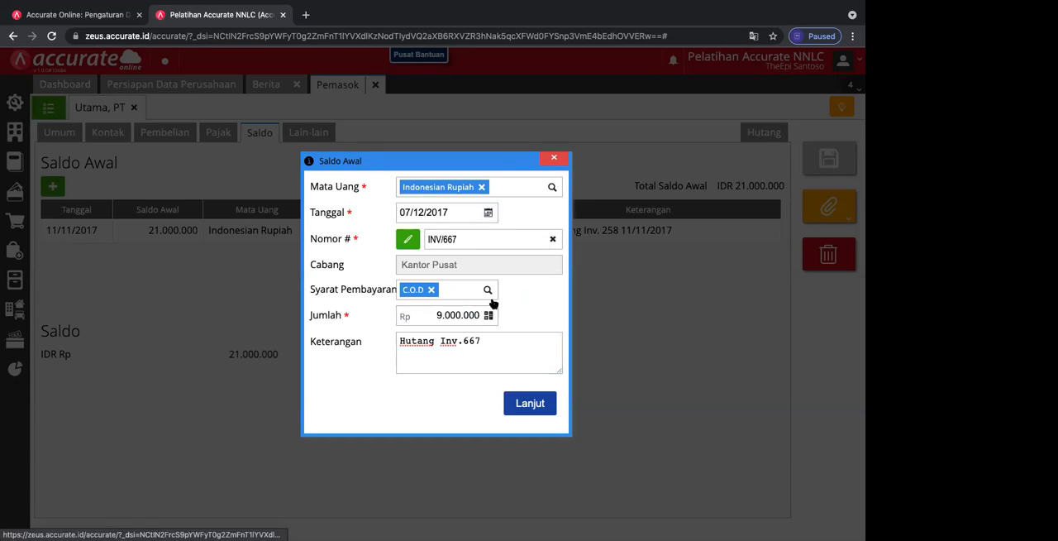
left_click(499, 344)
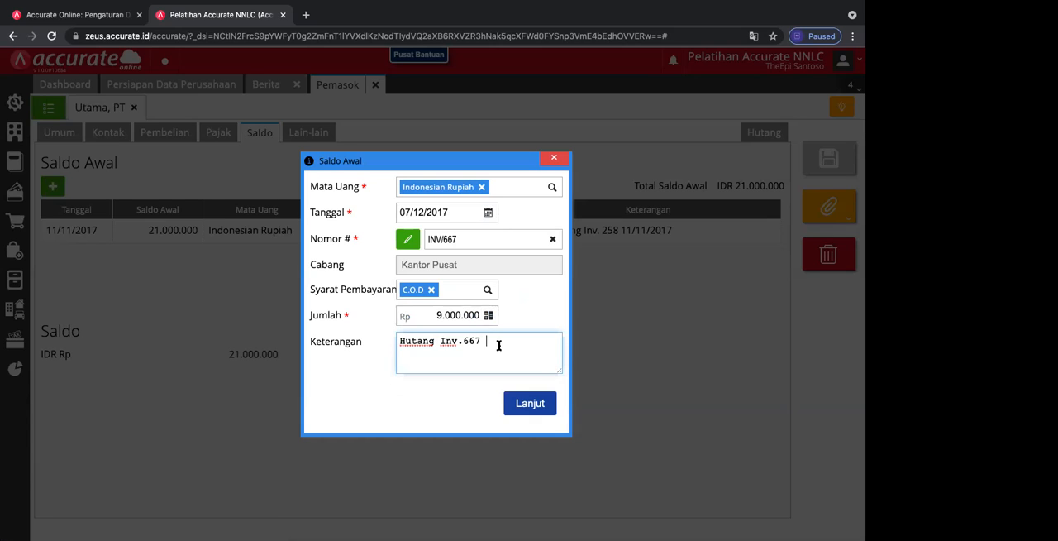
type("7/12/2017")
left_click(521, 403)
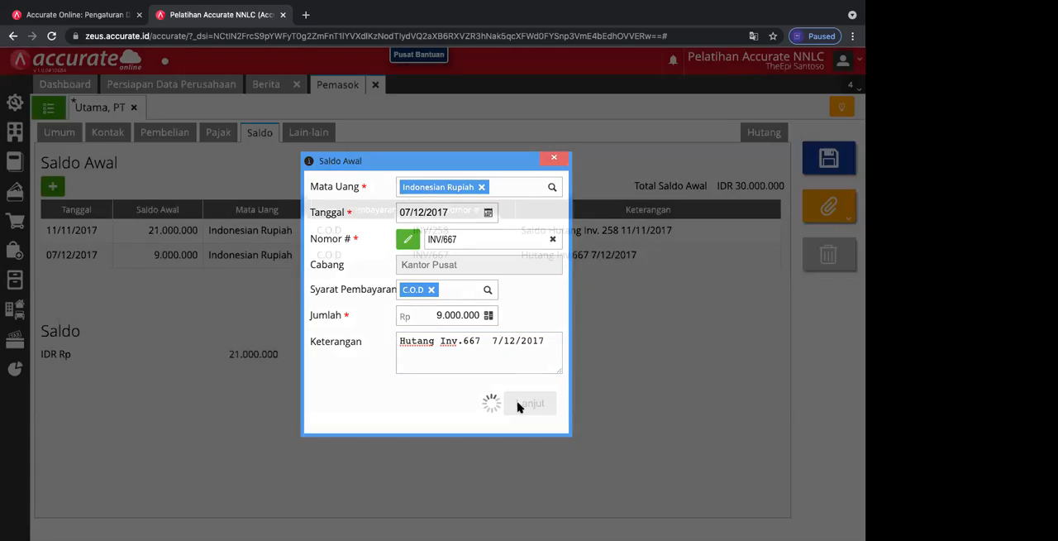
left_click(830, 161)
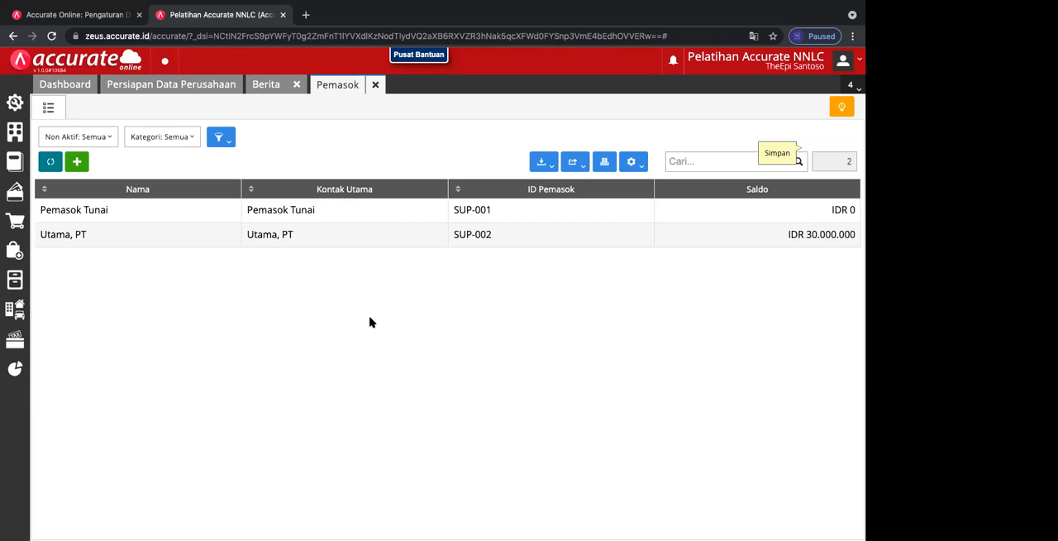
Step: Create a new supplier in category Umum with the manually entered ID SUP-003
left_click(77, 163)
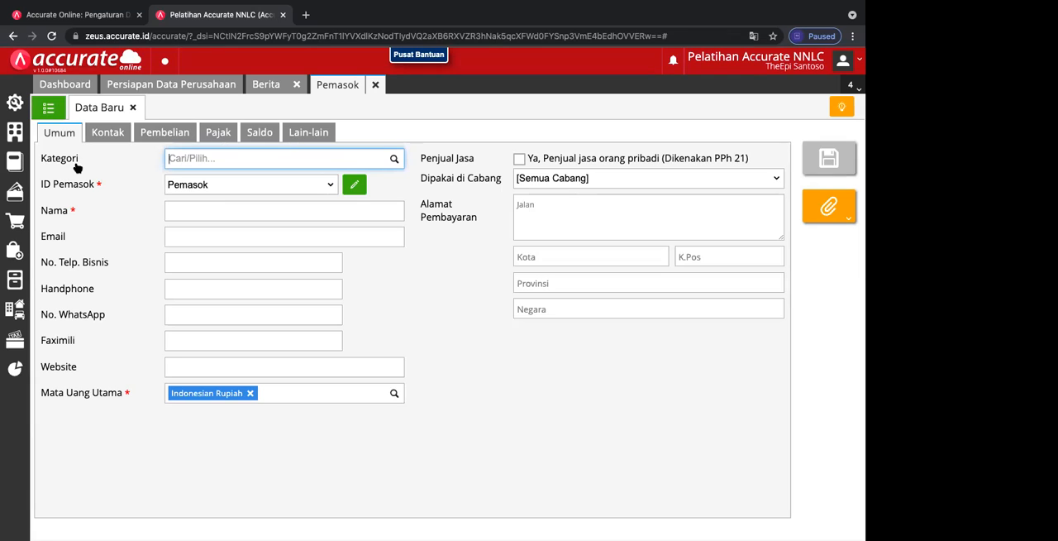
left_click(396, 161)
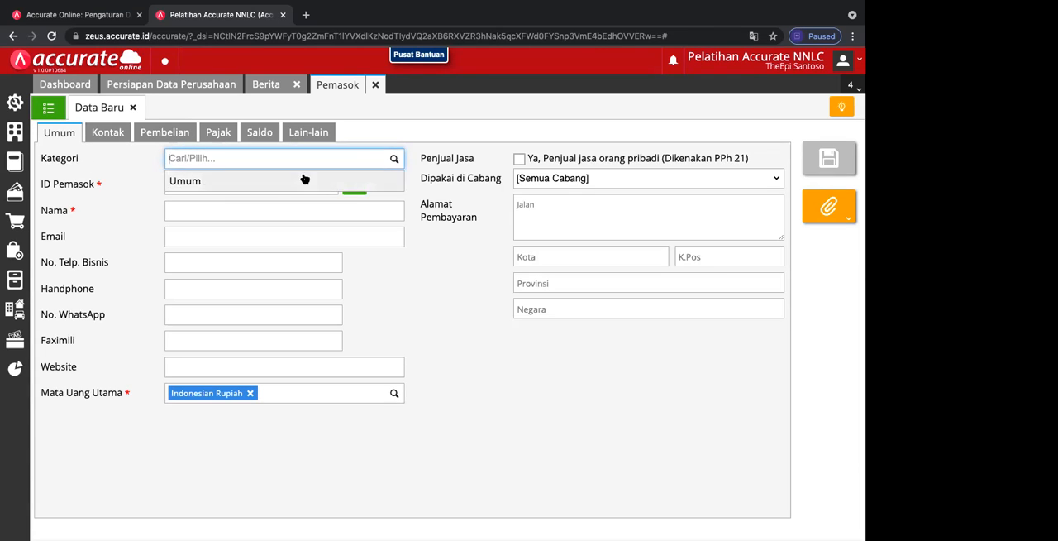
left_click(305, 180)
left_click(322, 185)
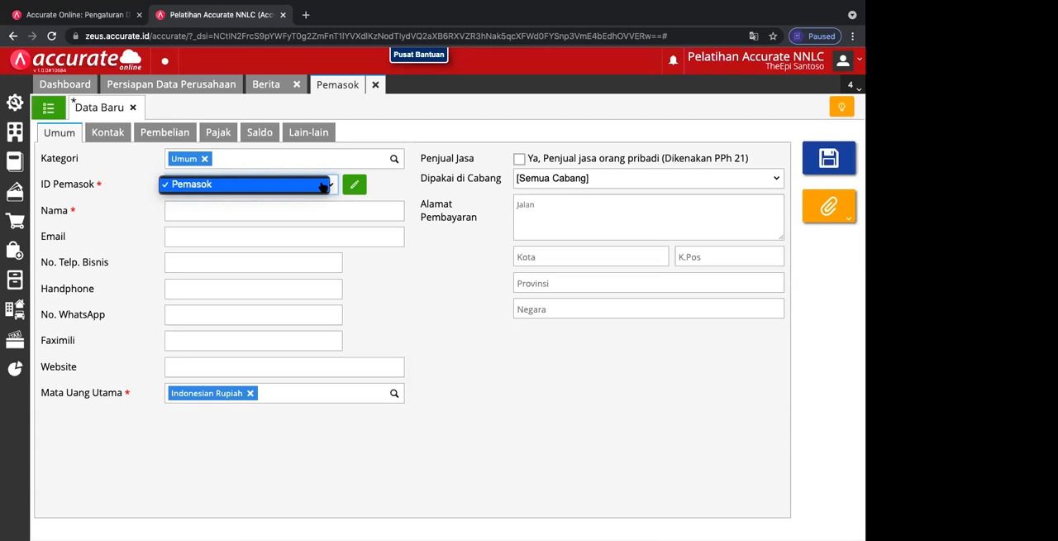
left_click(355, 189)
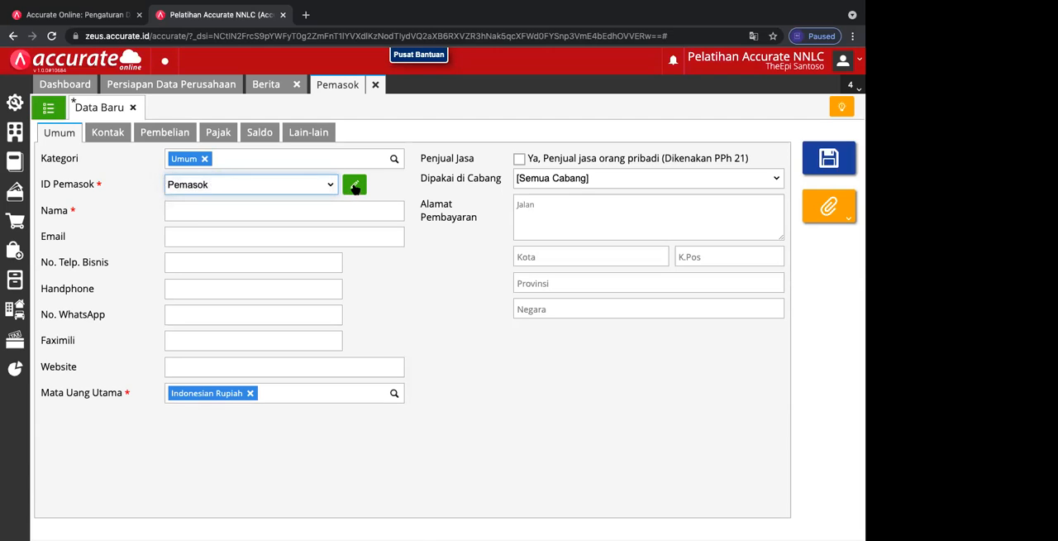
left_click(328, 187)
left_click(199, 184)
type("SUP-003")
Step: Name the new supplier Inti Sejahtera, PT and mark it as an individual service seller subject to PPh 21
left_click(179, 207)
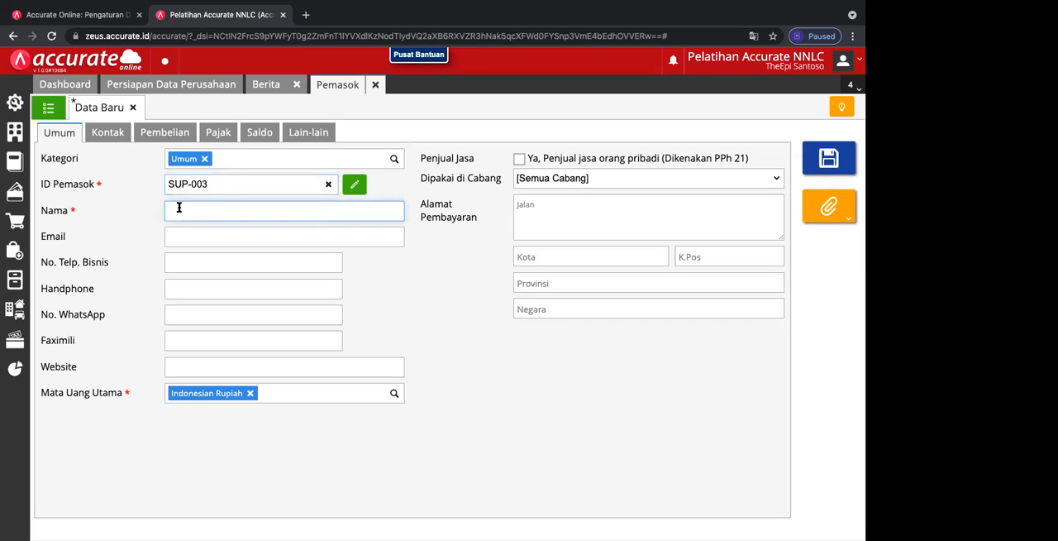
type("Inti Sejahtera, PT")
mouse_move(199, 8)
left_click(520, 158)
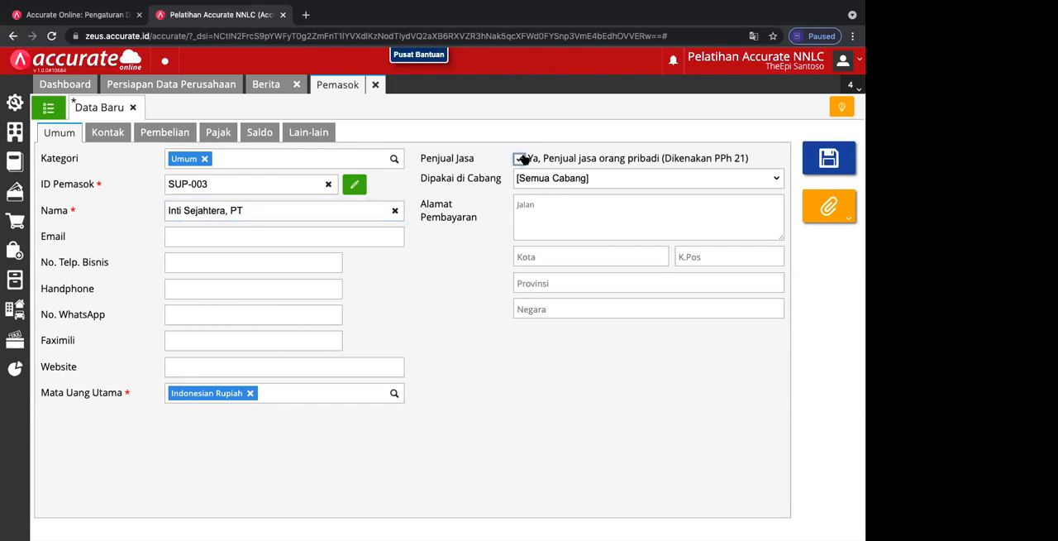
Step: Set the new supplier's payable account to [210101] Hutang Usaha IDR and its down-payment account to [110302] Uang Muka Pembelian IDR
left_click(119, 137)
left_click(161, 136)
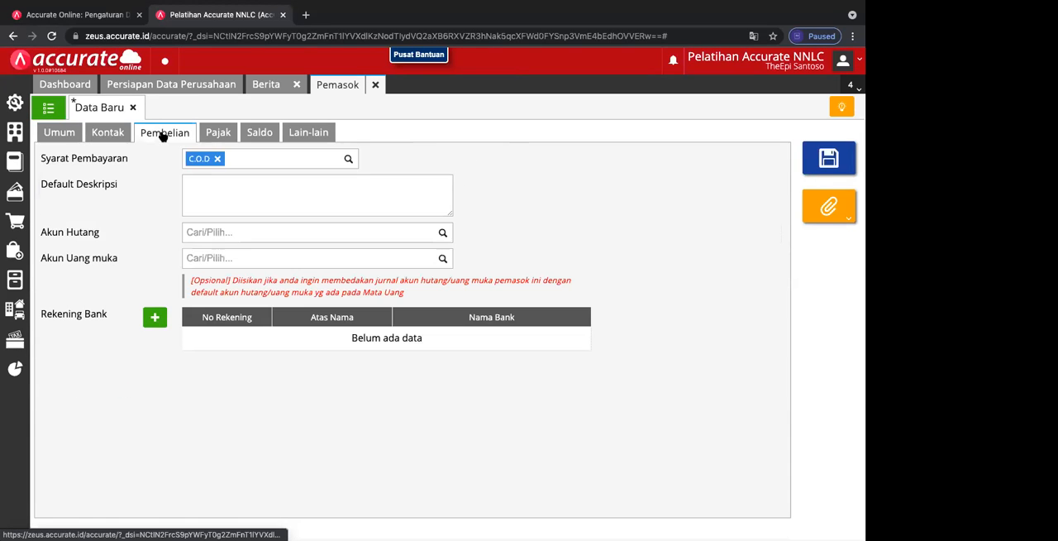
left_click(221, 135)
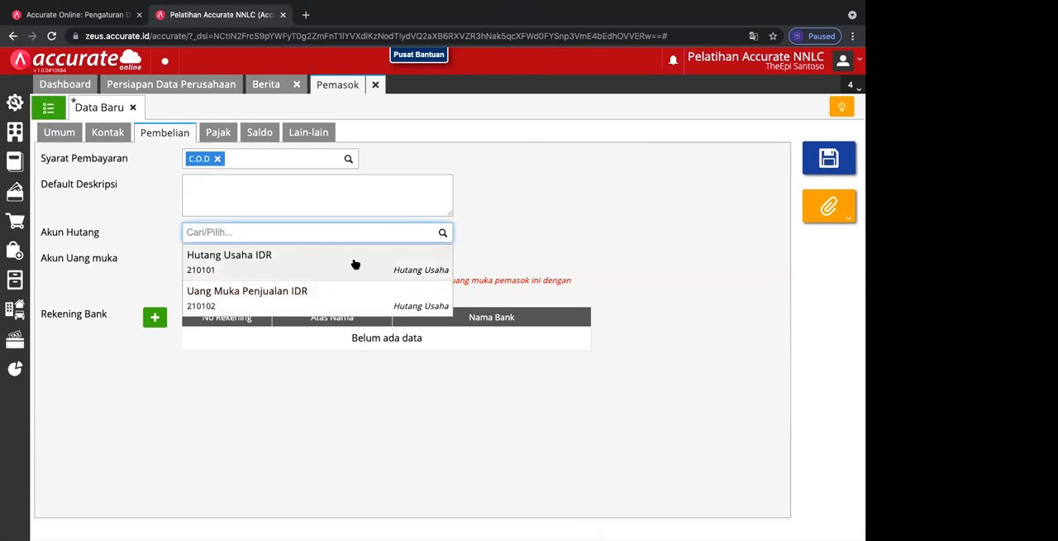
left_click(354, 261)
left_click(440, 279)
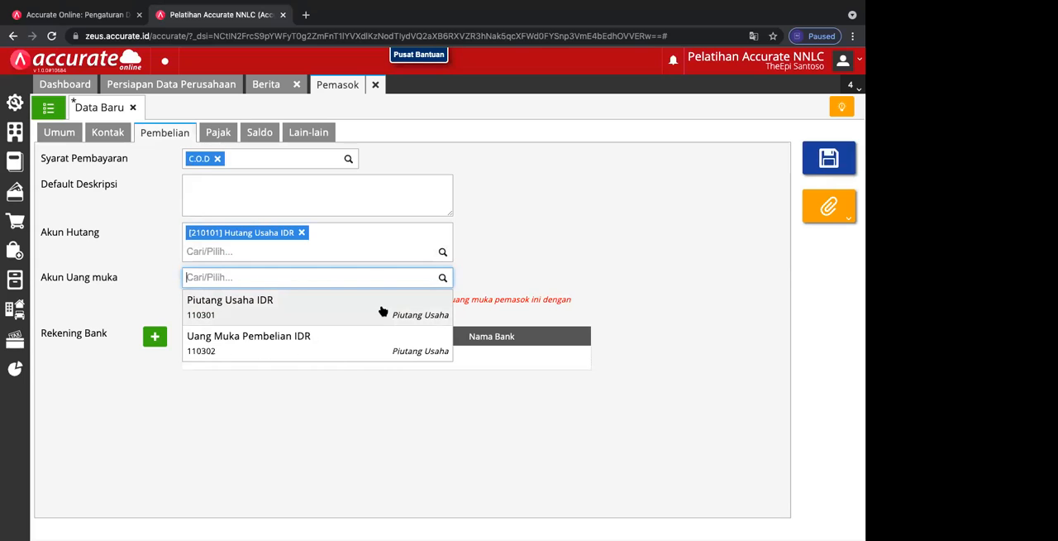
left_click(342, 346)
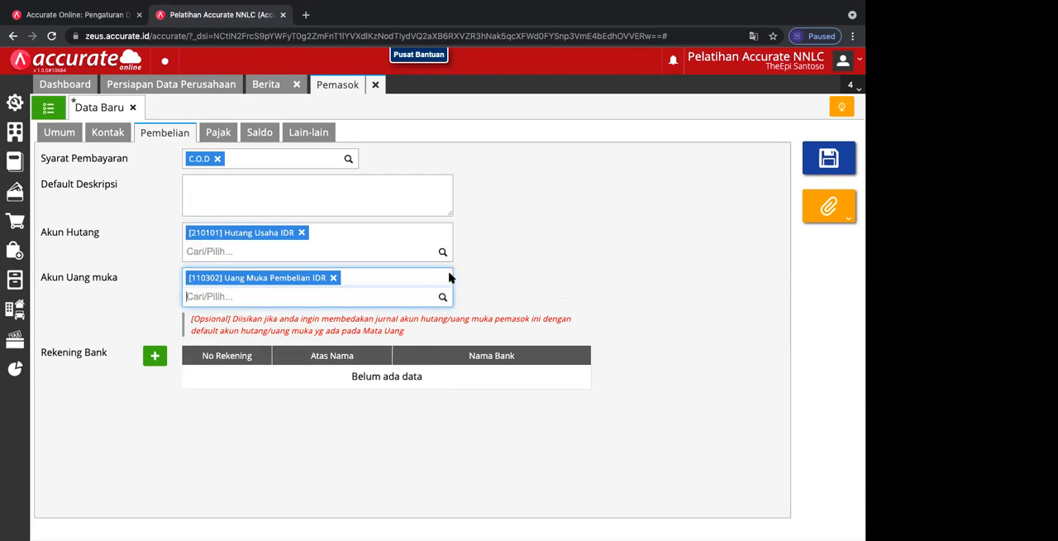
Step: Replace the new supplier's down-payment account with [110301] Piutang Usaha IDR
left_click(443, 296)
left_click(383, 317)
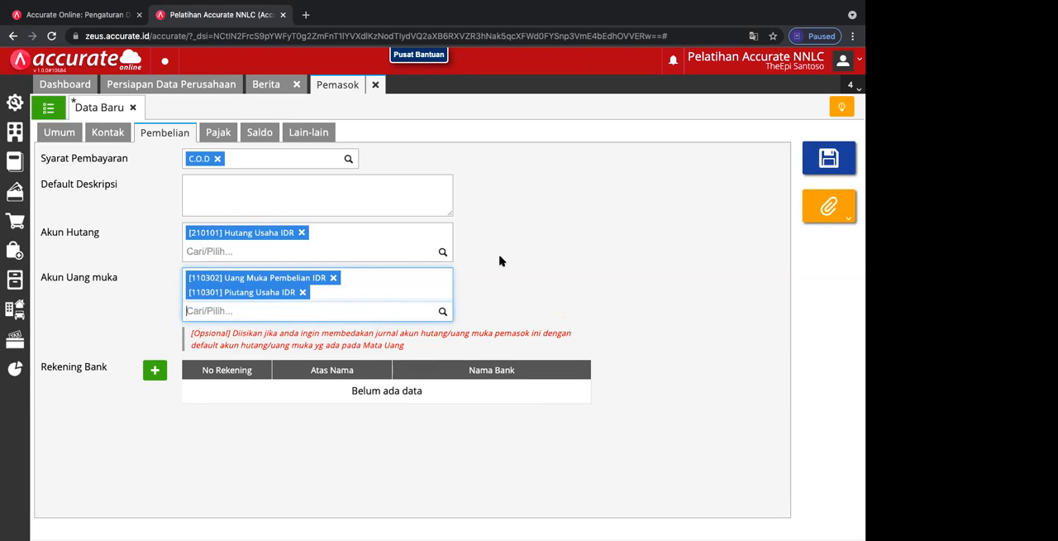
left_click(333, 278)
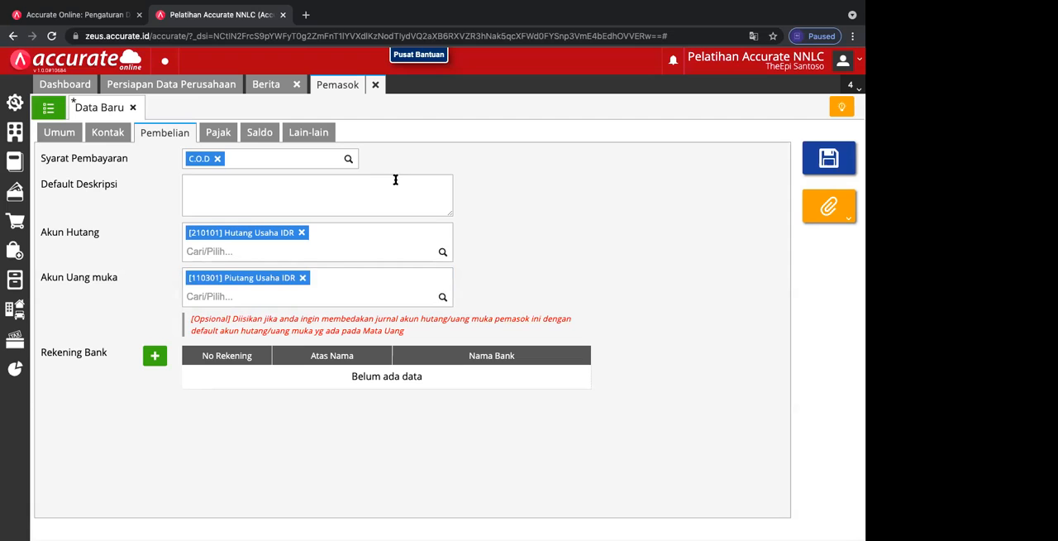
Step: Add an opening balance for the new supplier and date it 05/11/2017
left_click(236, 146)
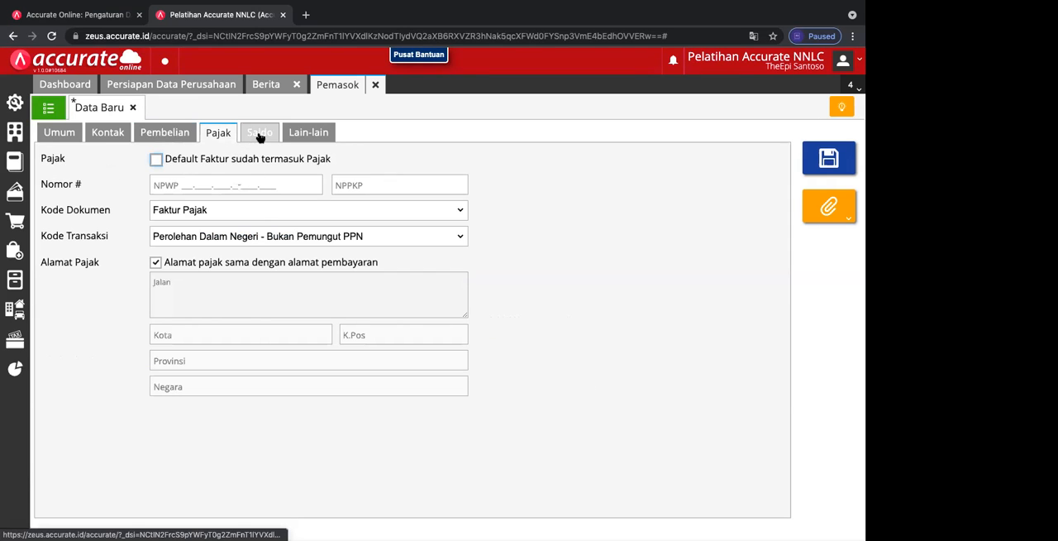
left_click(259, 137)
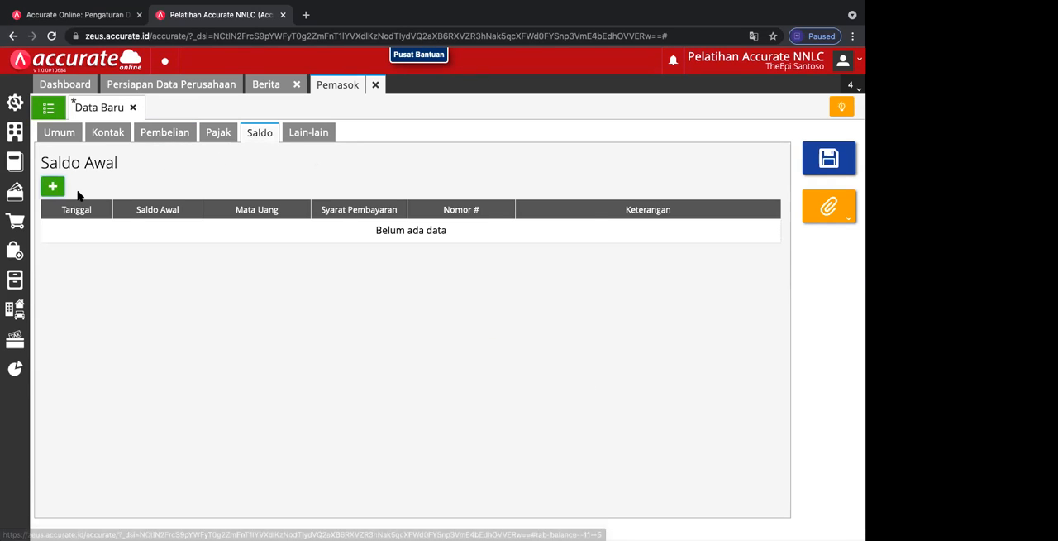
left_click(53, 186)
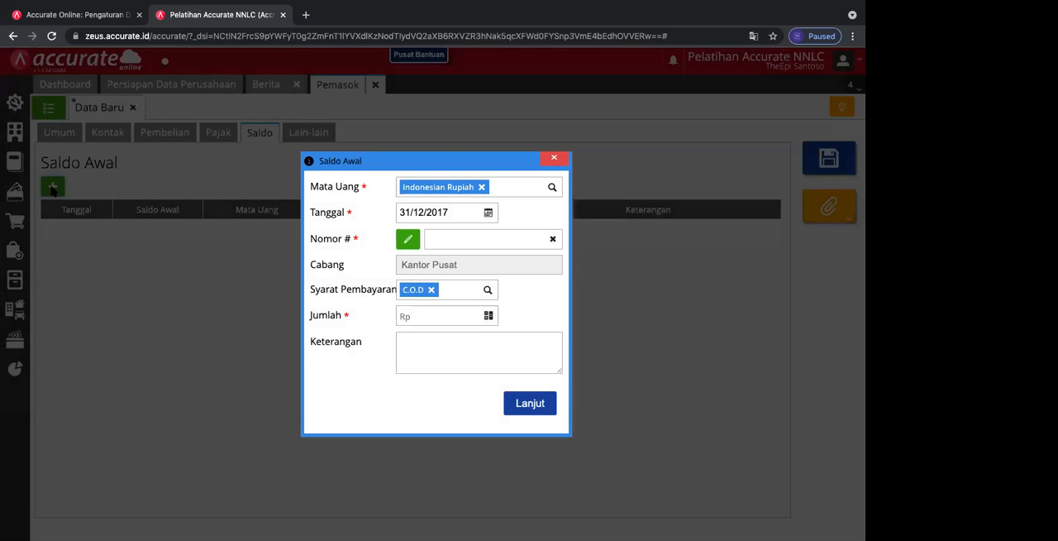
left_click(489, 213)
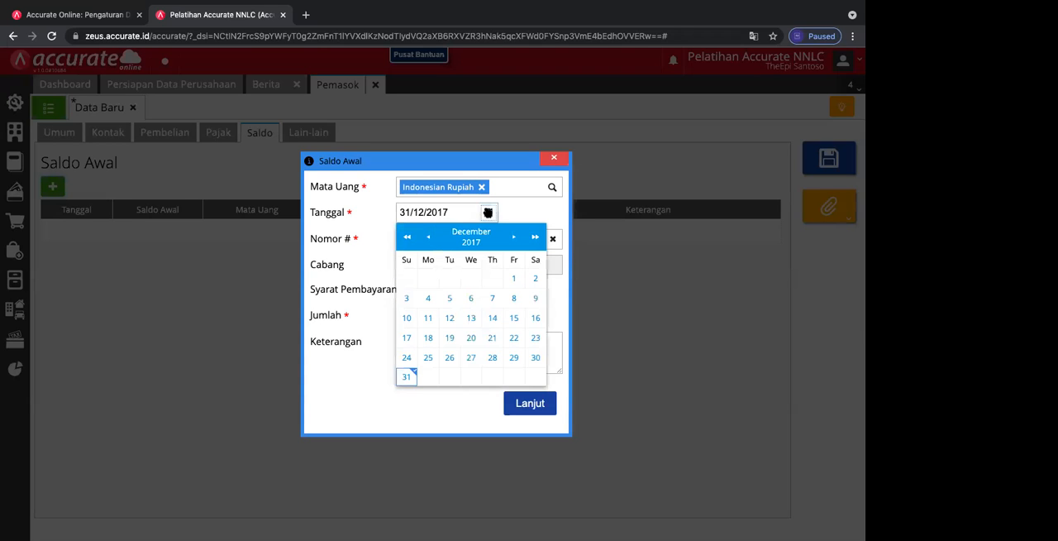
left_click(428, 237)
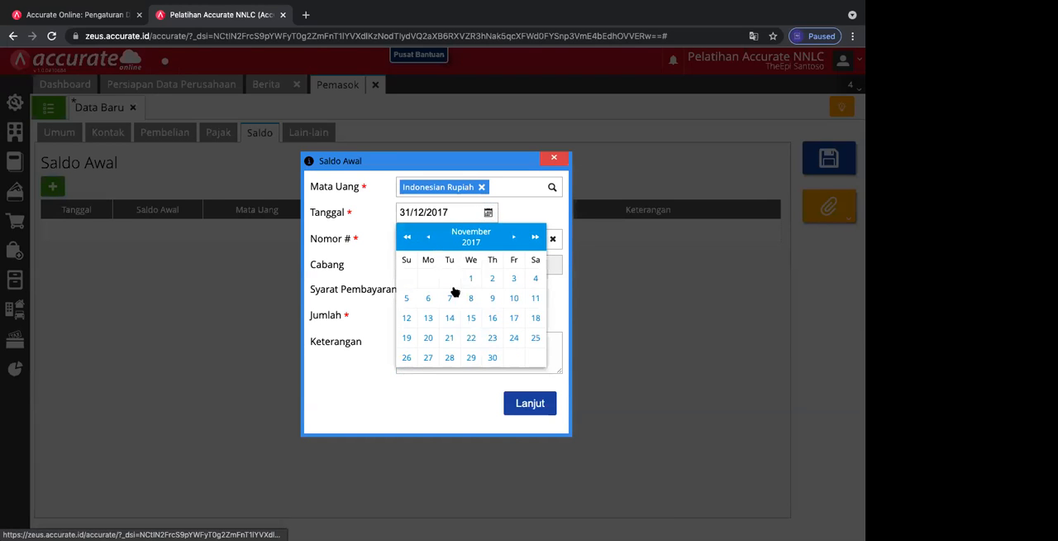
left_click(405, 297)
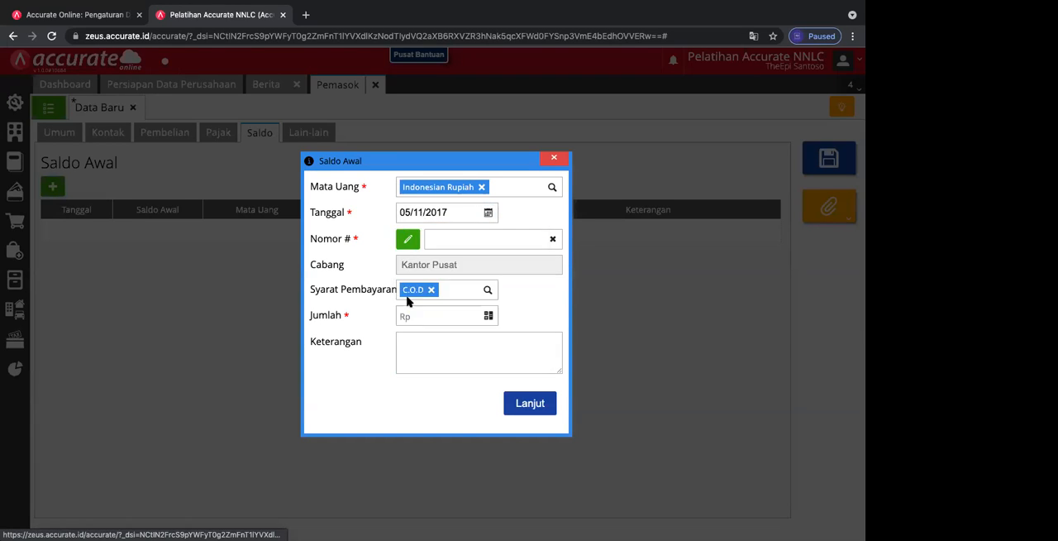
Step: Give the opening balance the number F-IS-887 and an amount of Rp 20.000.000
left_click(472, 240)
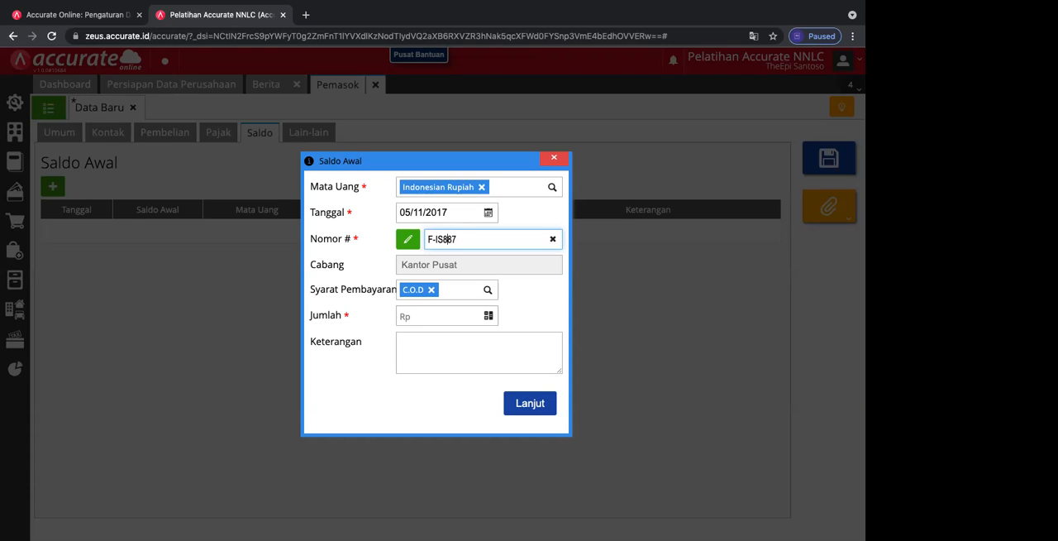
type("-")
left_click(458, 315)
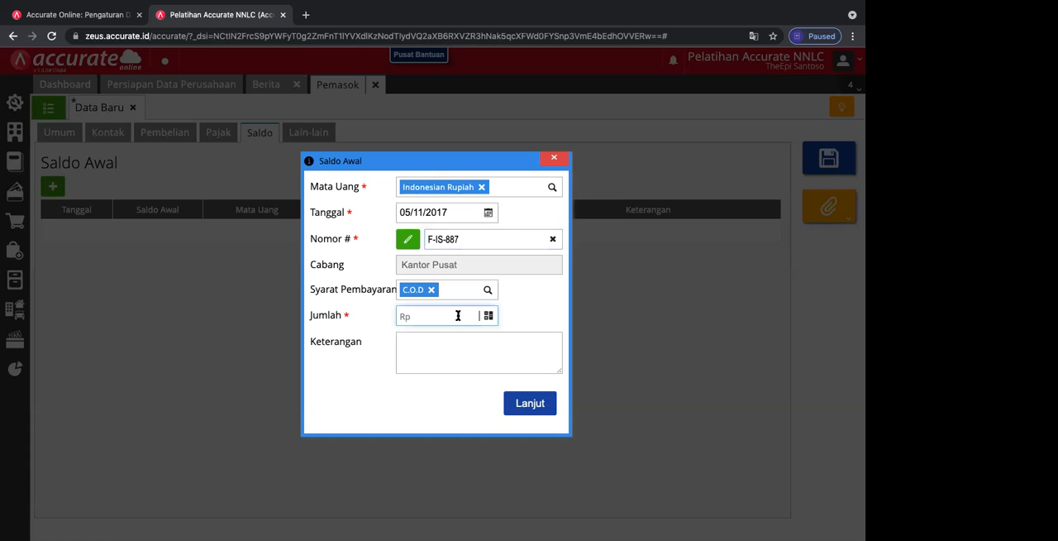
type("2")
type("00.000")
Step: Describe the opening balance as "Saldo Awal Inv F-IS887 5/11", then save the supplier and close the blank supplier form
left_click(421, 345)
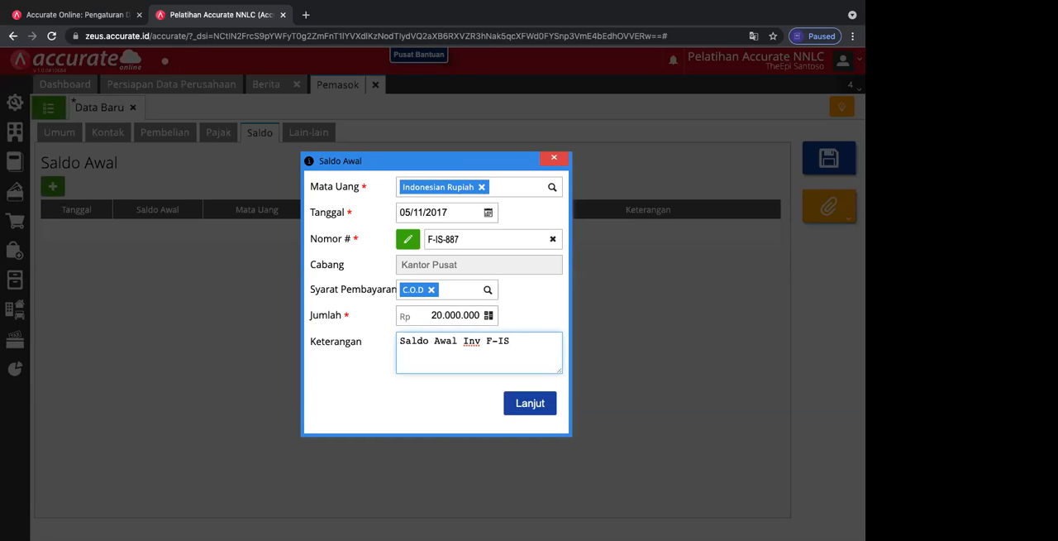
type("887 5/11/2017")
left_click(522, 405)
left_click(823, 161)
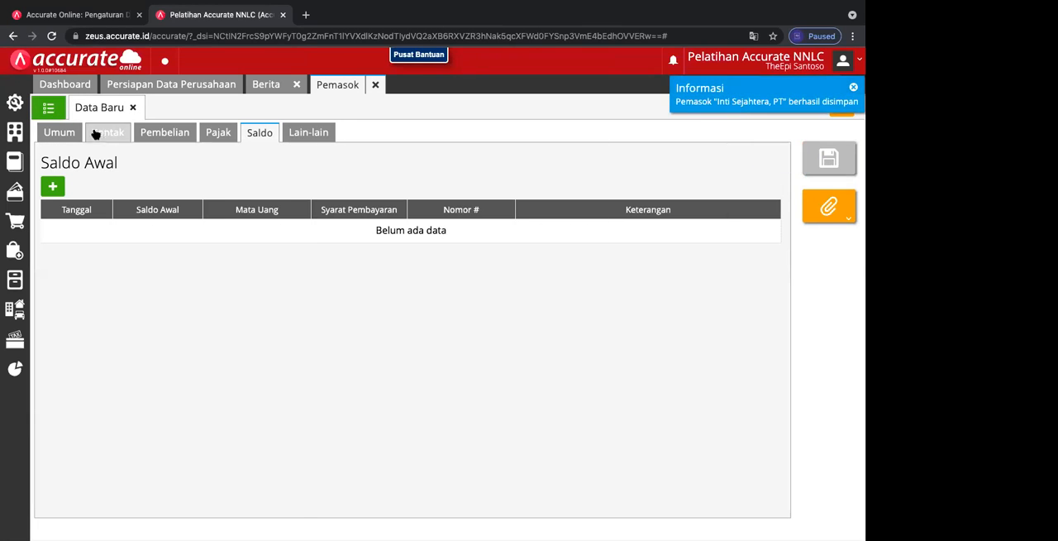
left_click(133, 109)
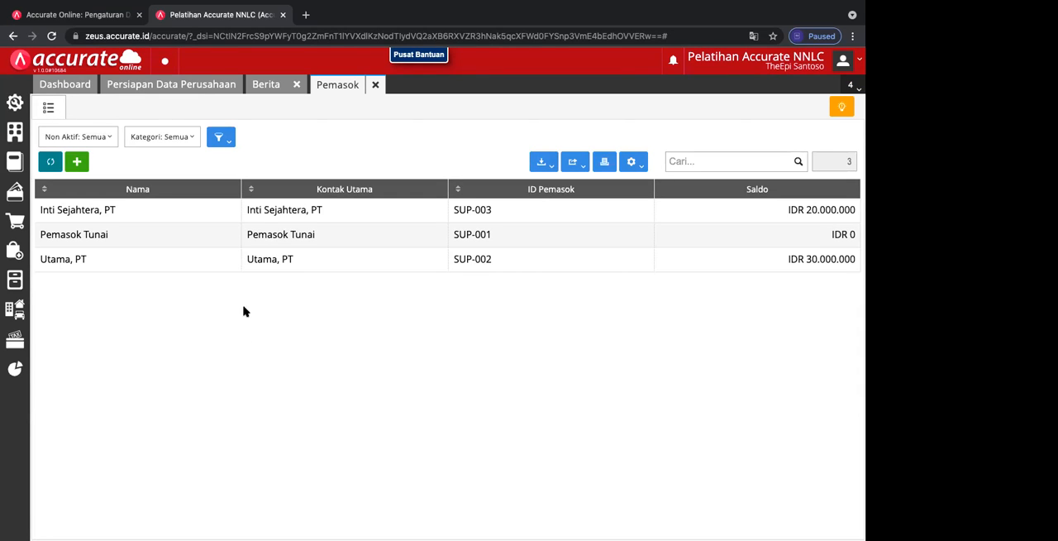
Step: Change the description of Utama, PT's INV/258 opening balance to "Saldo Awal Inv. 258 11/11/2017"
left_click(148, 264)
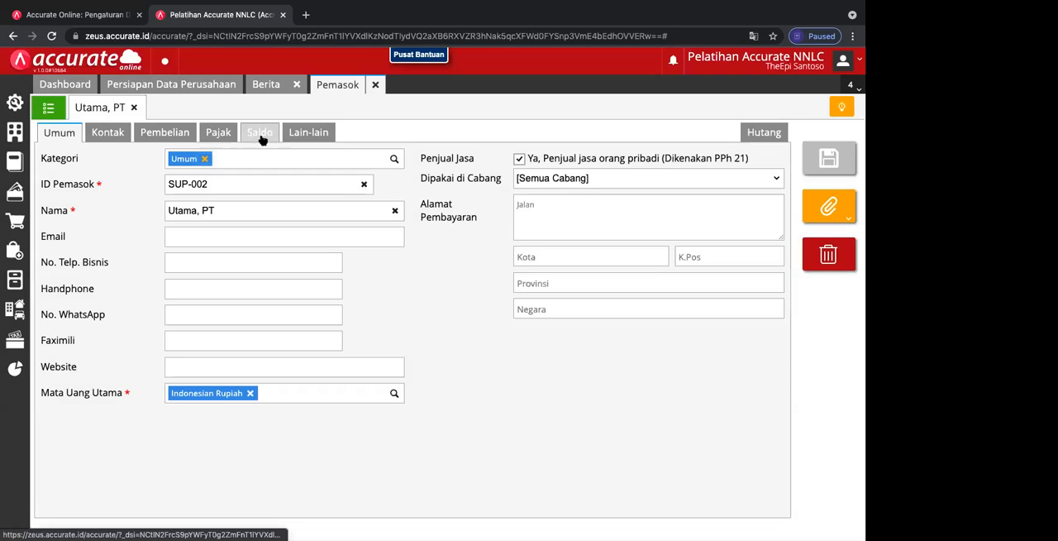
left_click(300, 135)
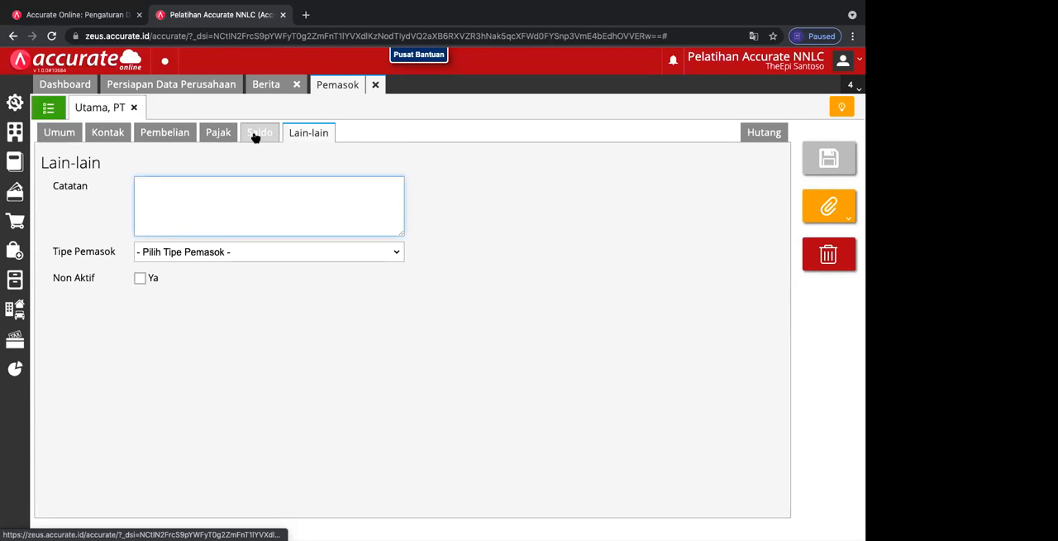
left_click(255, 134)
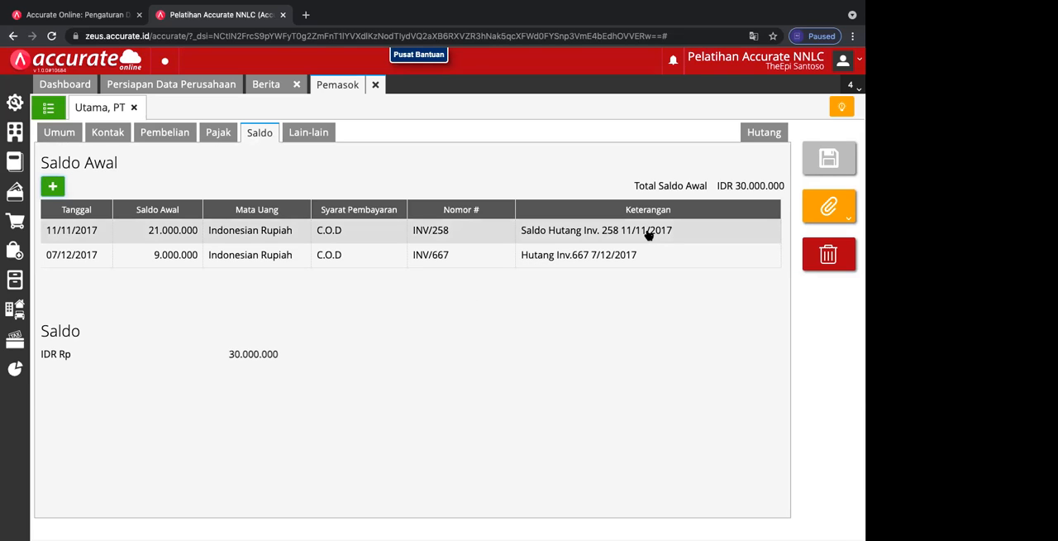
left_click(618, 232)
left_click(469, 340)
key("BackSpace")
key("BackSpace")
key("BackSpace")
key("BackSpace")
key("BackSpace")
key("BackSpace")
key("BackSpace")
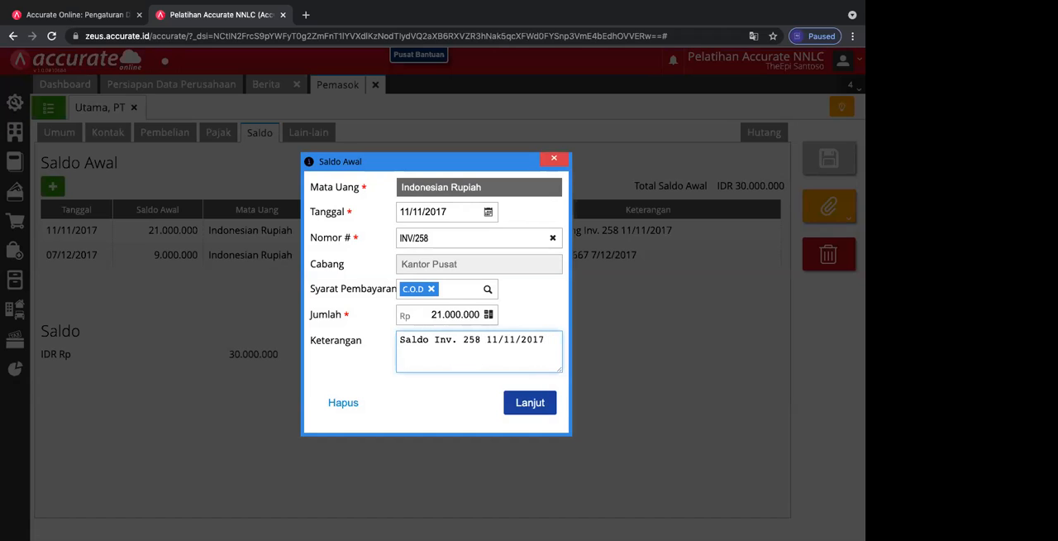
type("Awal")
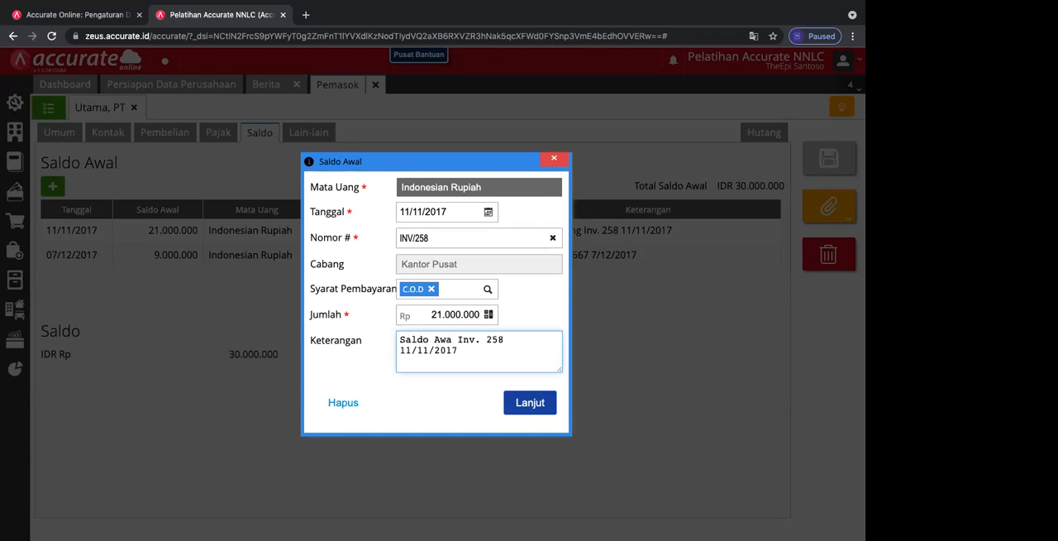
left_click(521, 404)
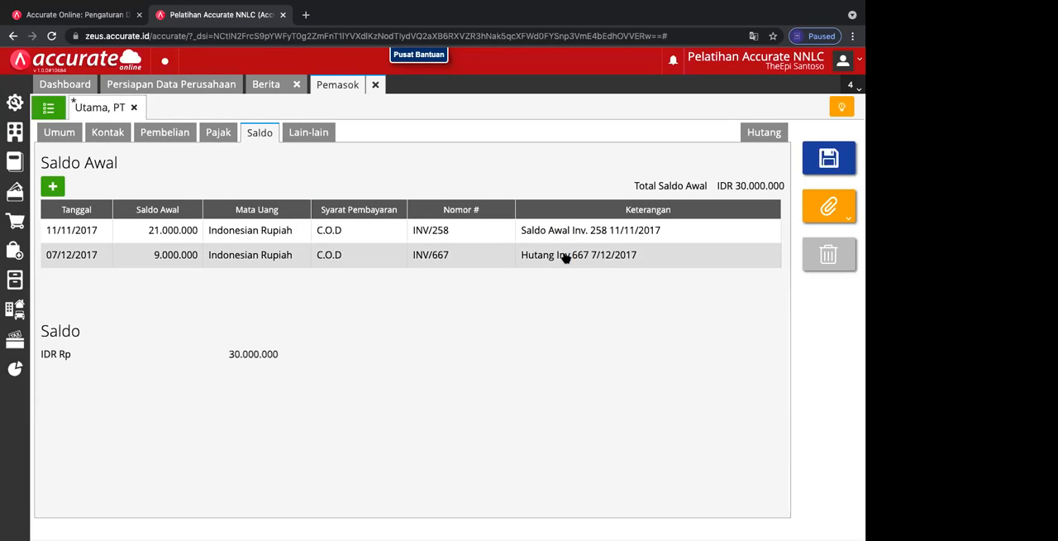
Step: Change the INV/667 opening balance's description to "Saldo Awal Inv.667 7/12/2017" and recheck the INV/258 entry
left_click(564, 257)
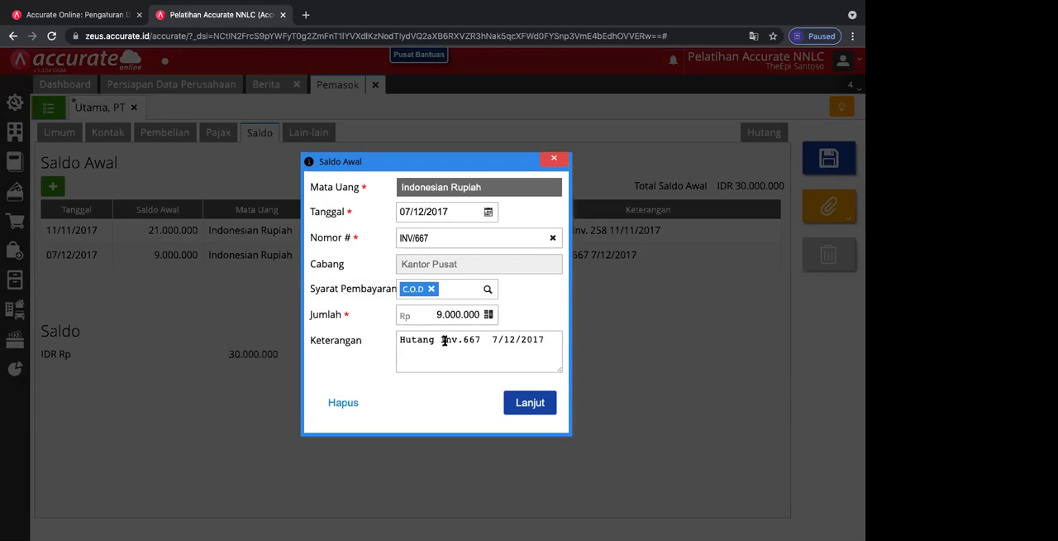
left_click(437, 340)
key("BackSpace")
key("BackSpace")
key("BackSpace")
key("BackSpace")
key("BackSpace")
key("BackSpace")
key("BackSpace")
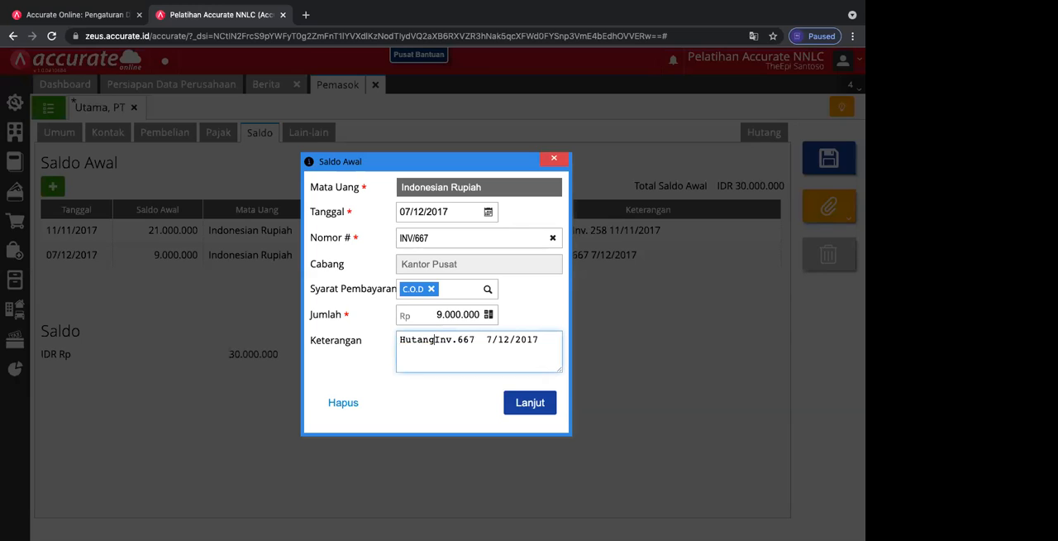
type("Saldo Awal Inv.667")
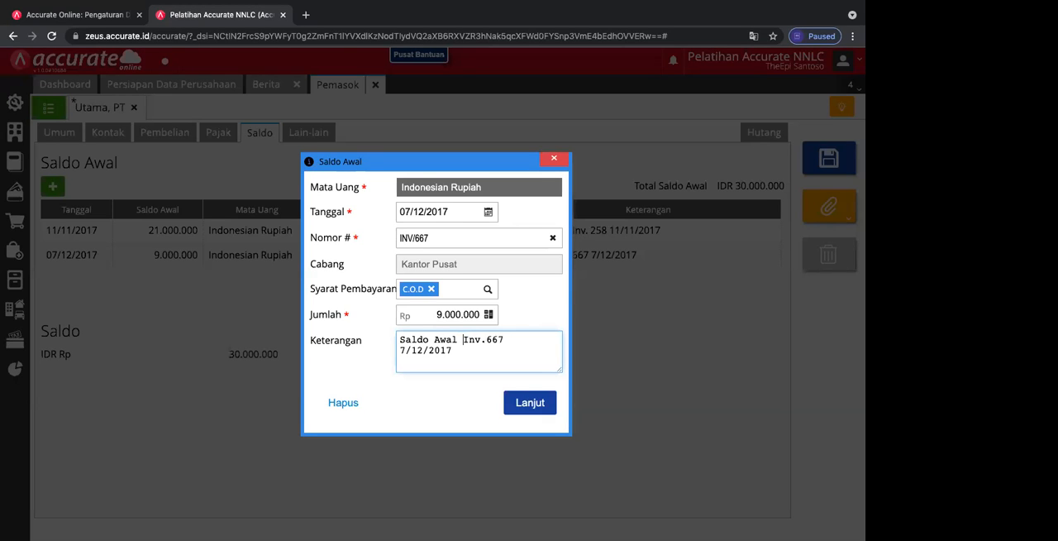
left_click(516, 403)
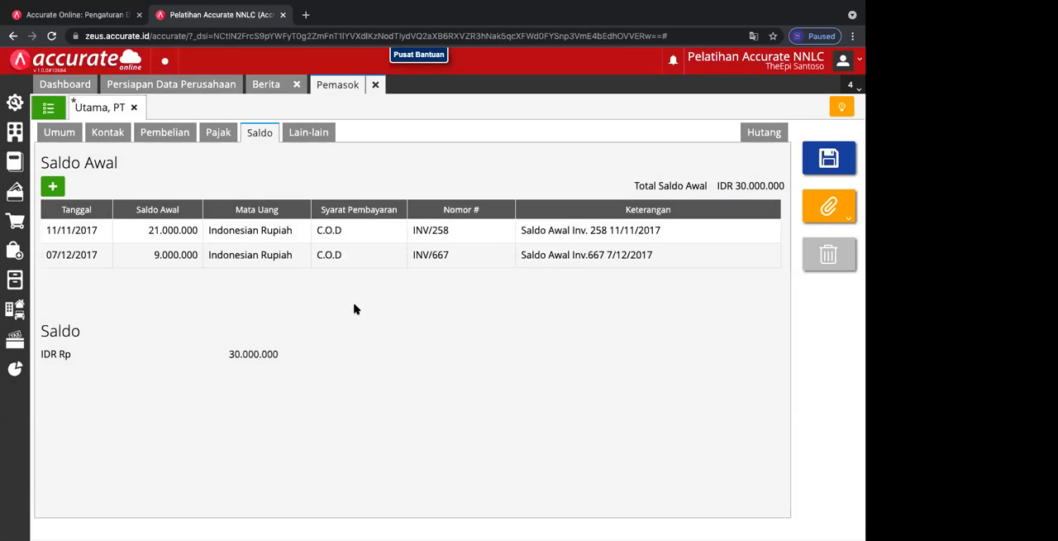
left_click(258, 235)
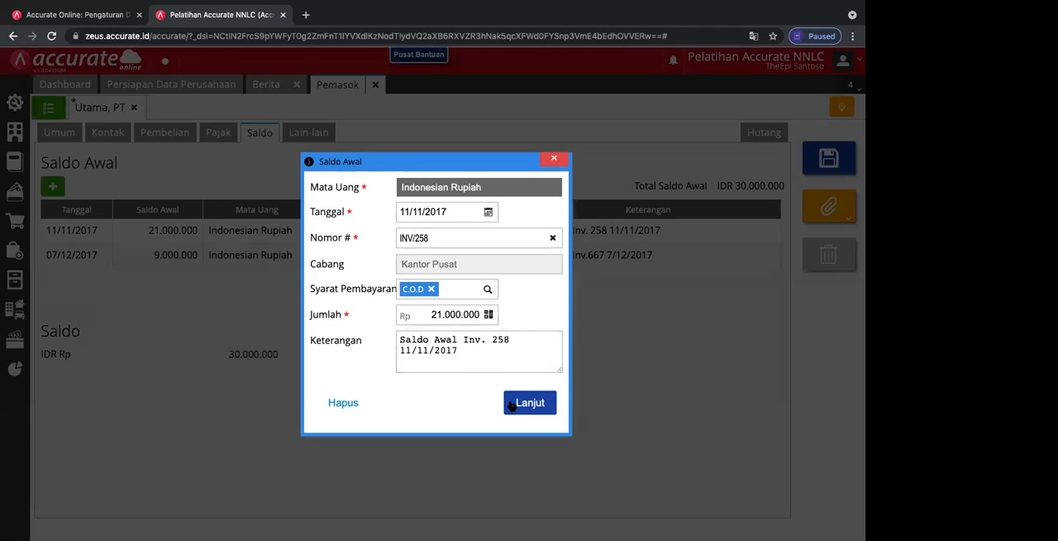
left_click(510, 404)
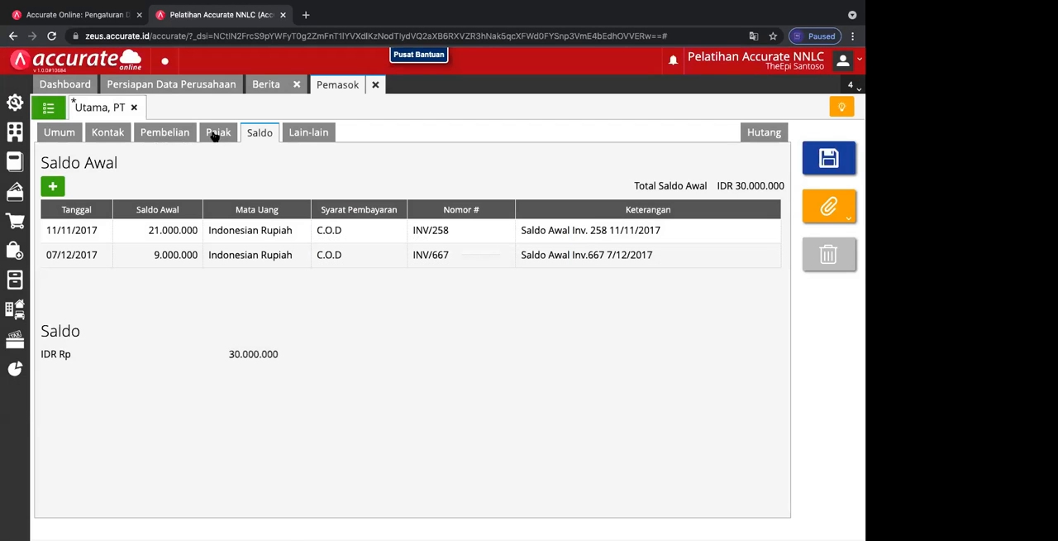
Step: Replace Utama, PT's down-payment account with [110302] Uang Muka Pembelian IDR and save the supplier
left_click(166, 134)
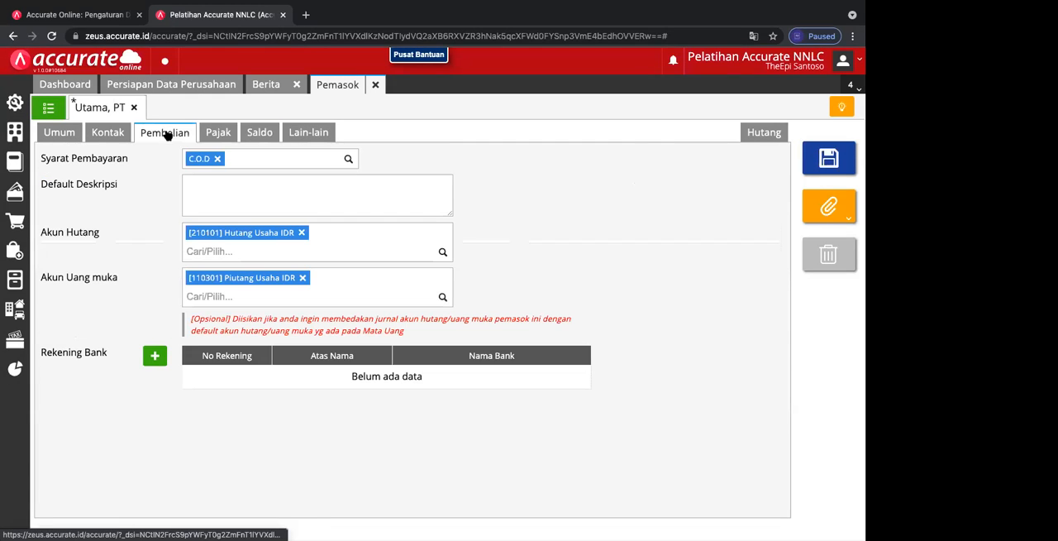
left_click(303, 278)
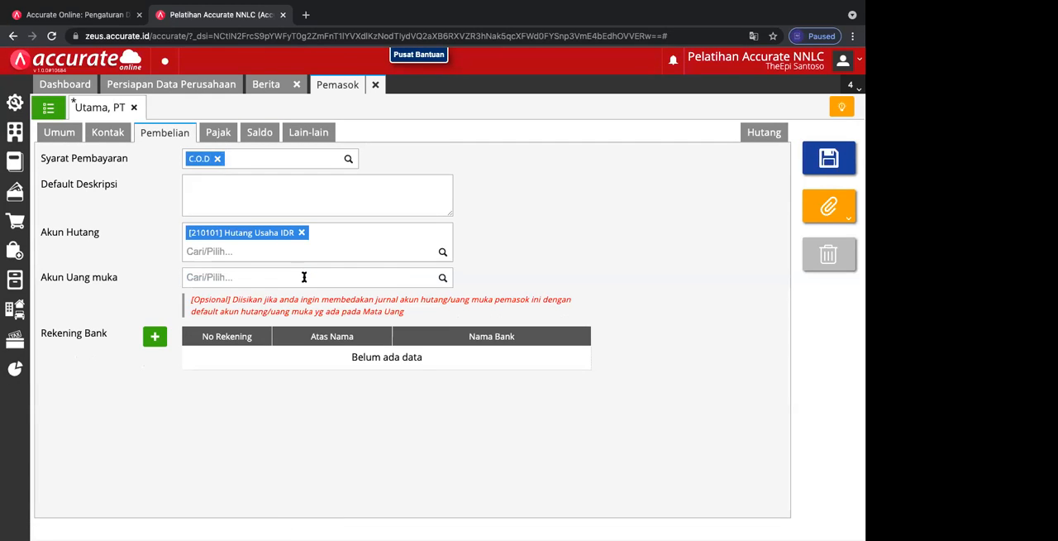
left_click(443, 280)
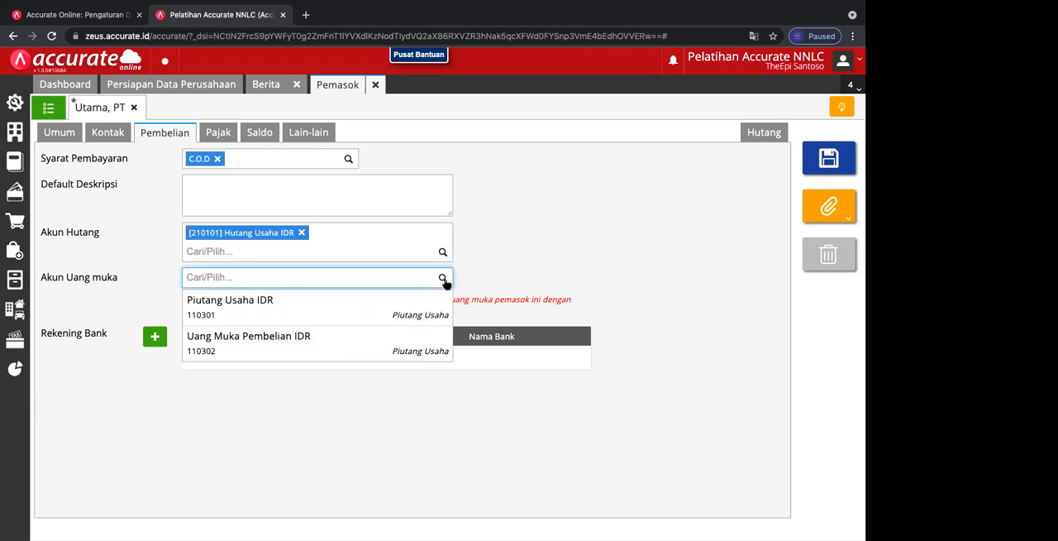
left_click(321, 341)
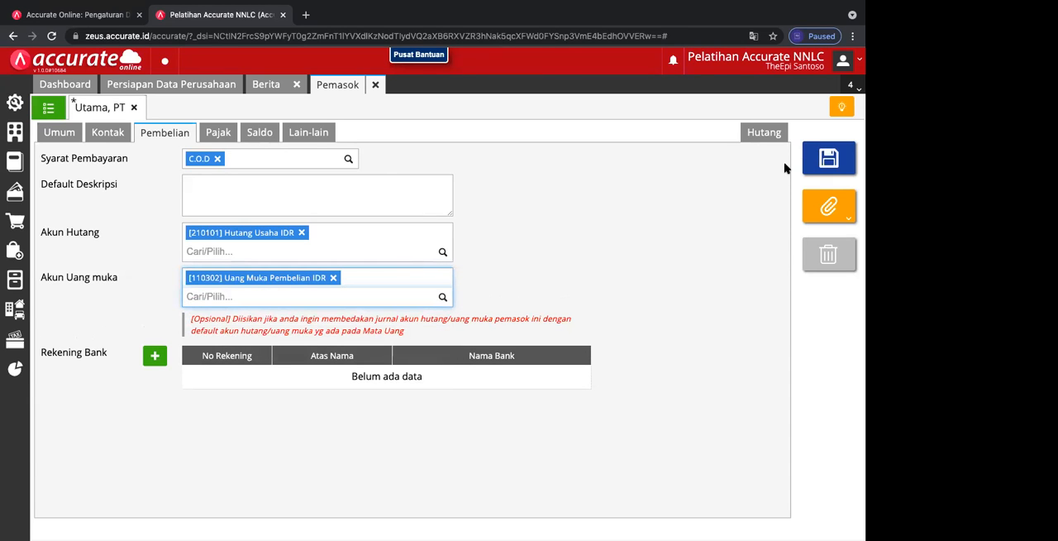
left_click(813, 161)
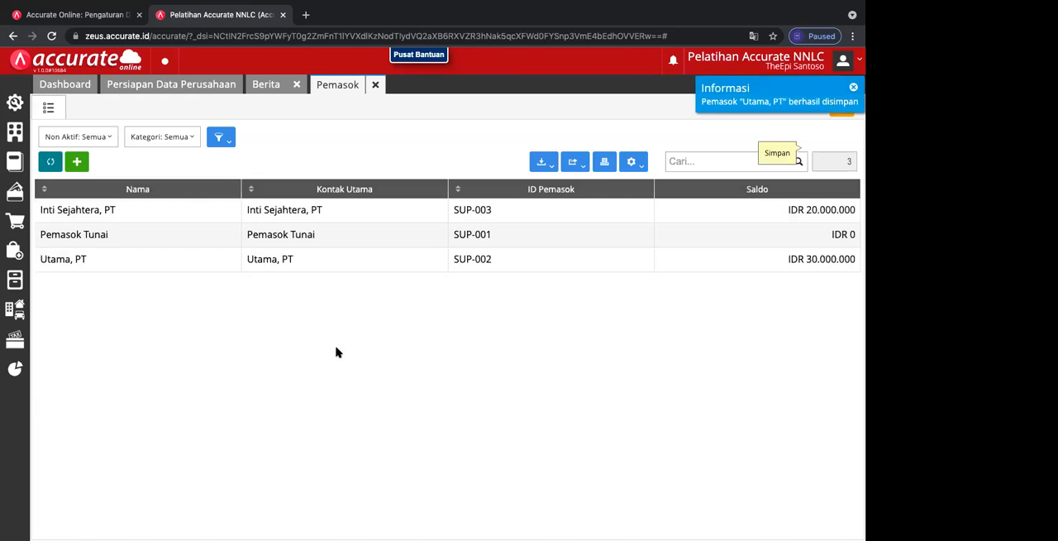
Step: Reopen Utama, PT, check its tax details, opening balances and purchase accounts, then close the record
double_click(278, 260)
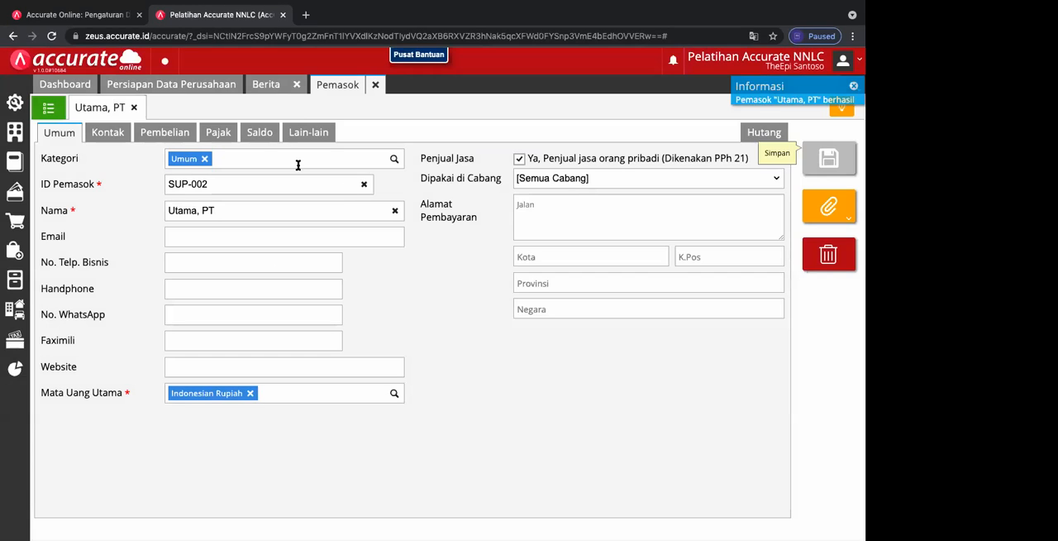
left_click(219, 135)
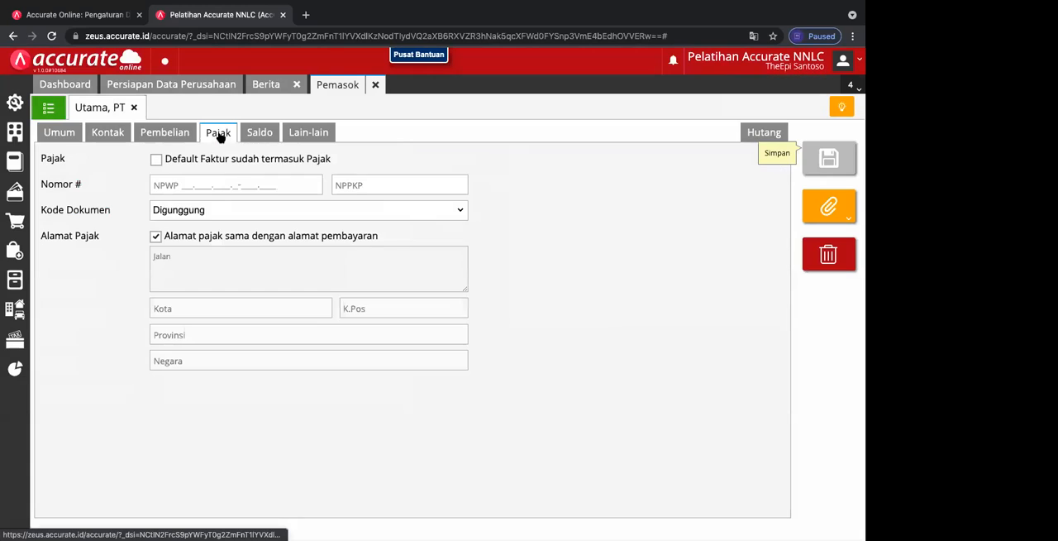
left_click(260, 133)
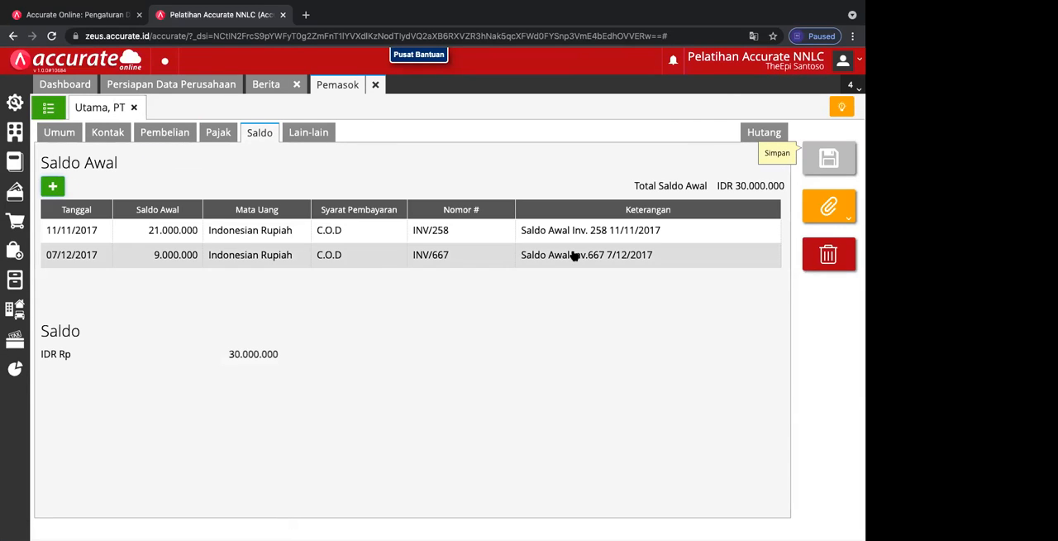
left_click(171, 132)
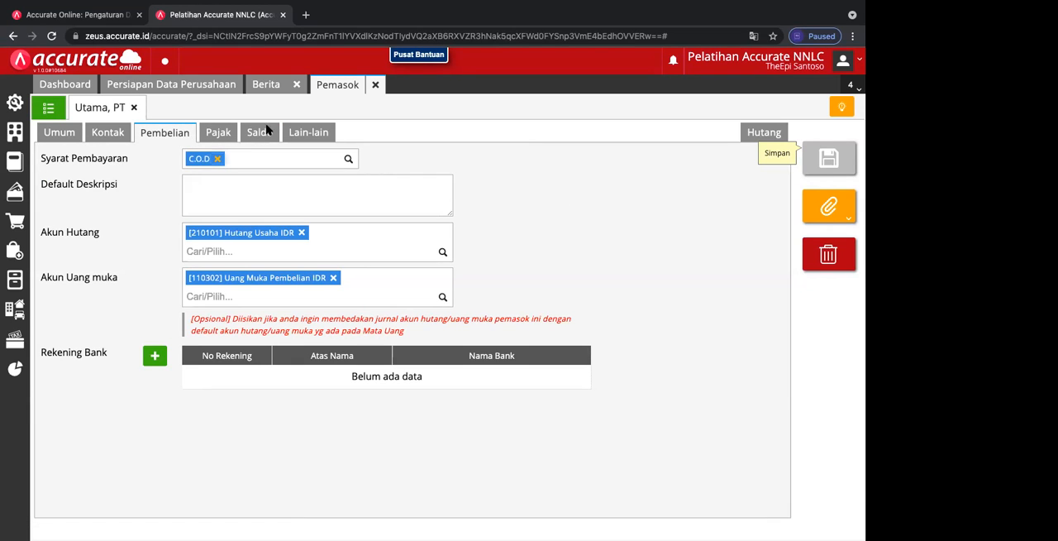
left_click(134, 107)
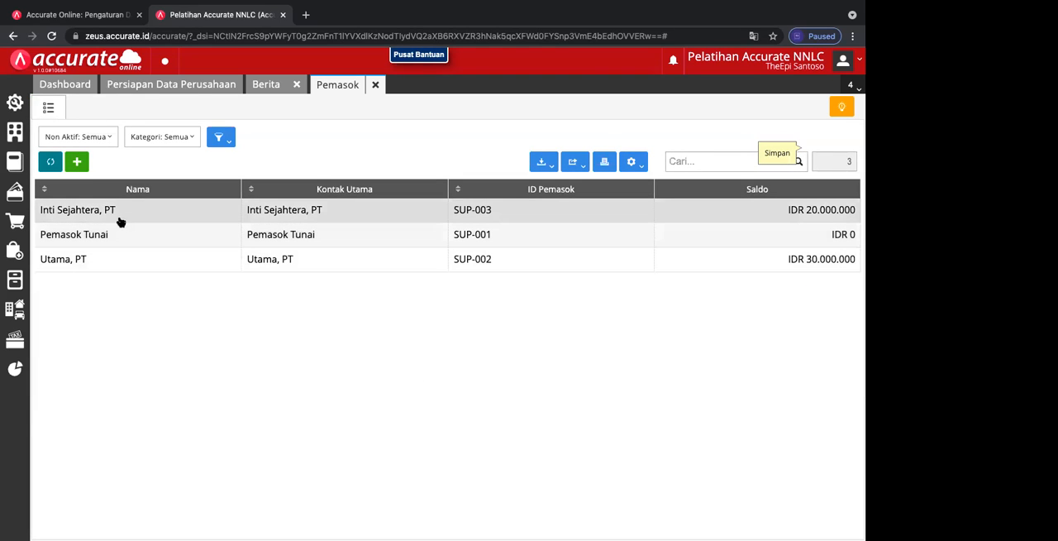
Step: Replace Inti Sejahtera, PT's down-payment account with [110302] Uang Muka Pembelian IDR and save the supplier
left_click(141, 214)
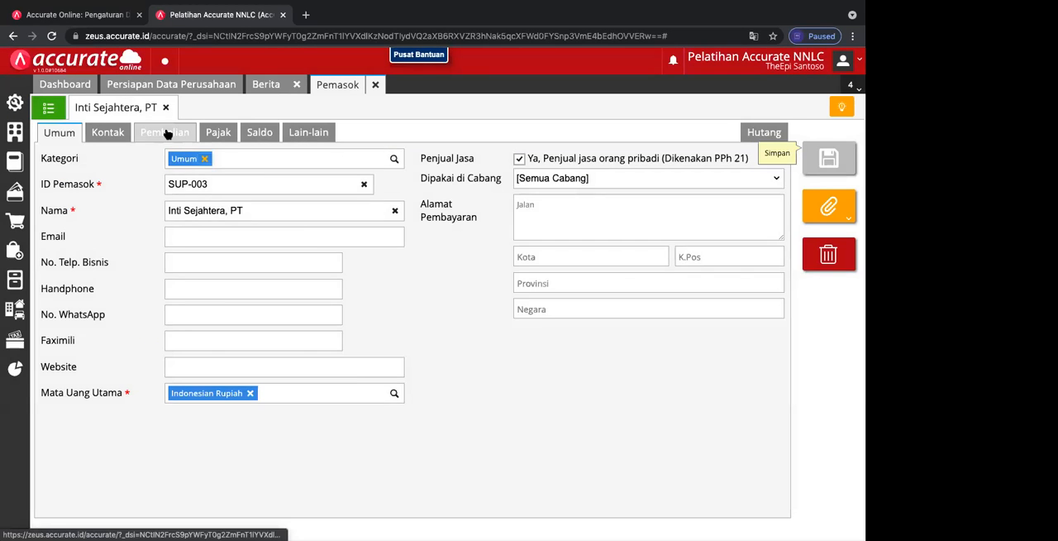
left_click(165, 134)
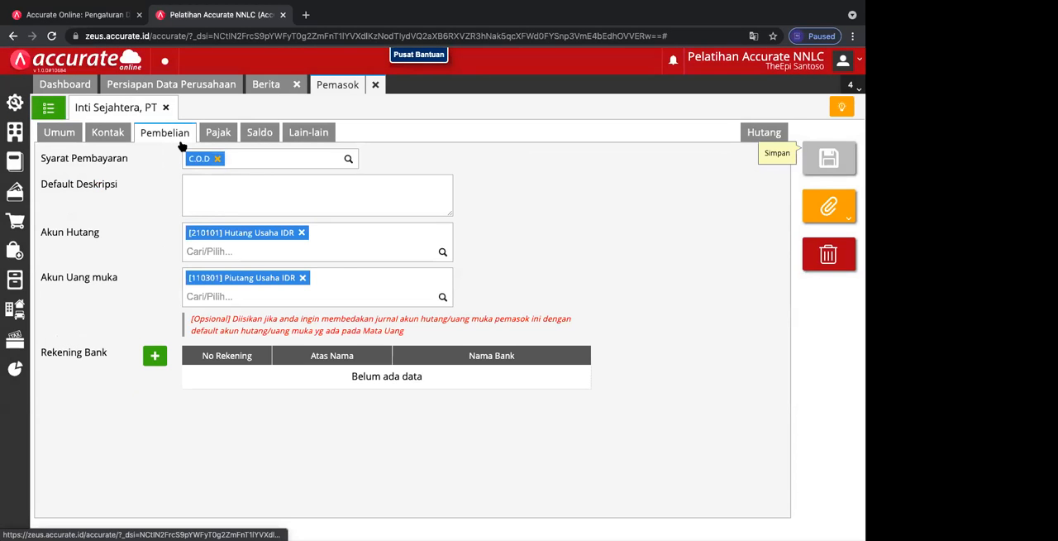
left_click(440, 298)
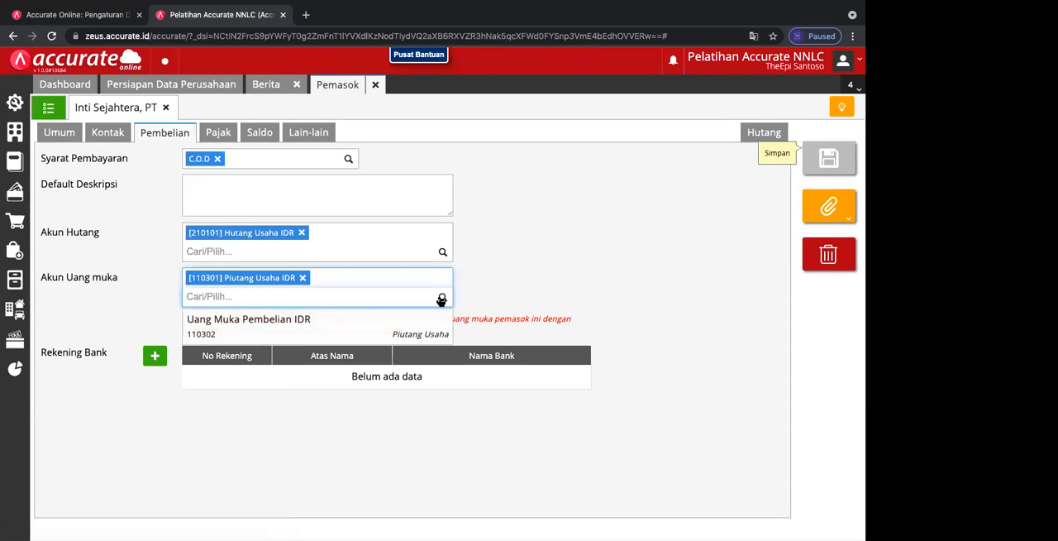
left_click(310, 321)
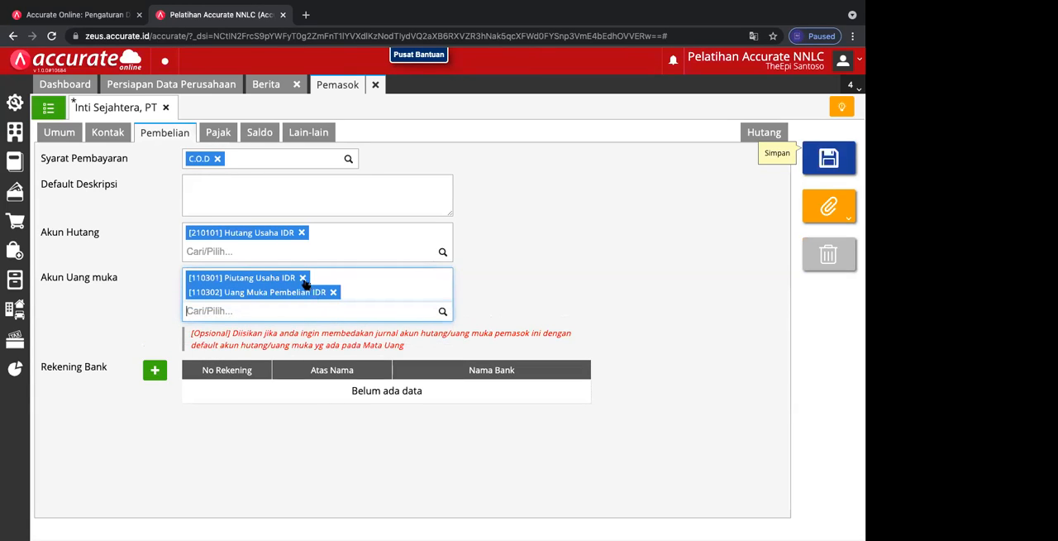
left_click(302, 277)
left_click(839, 163)
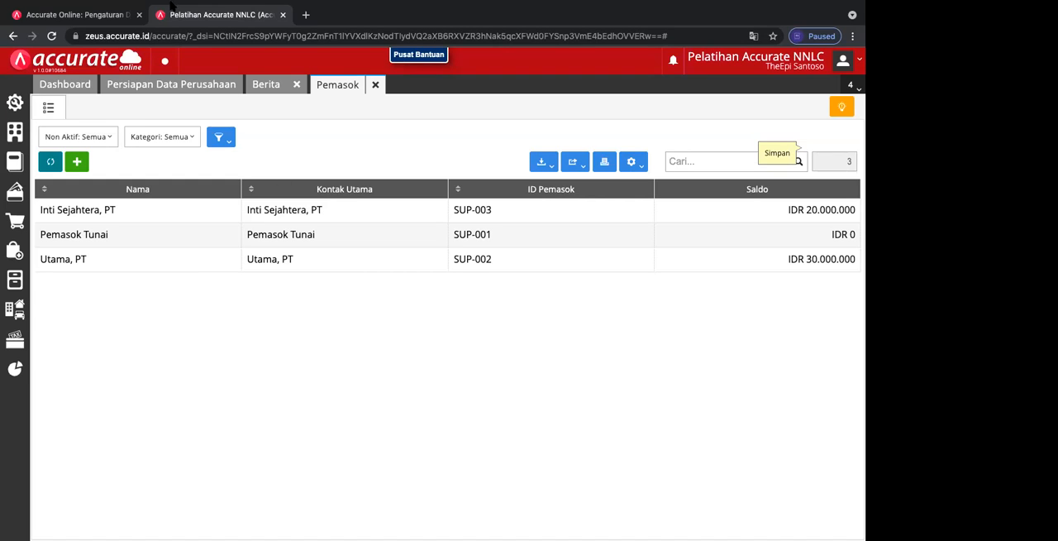
Step: Open the customer module (Pelanggan) and close its blank form to reach the customer list
mouse_move(100, 6)
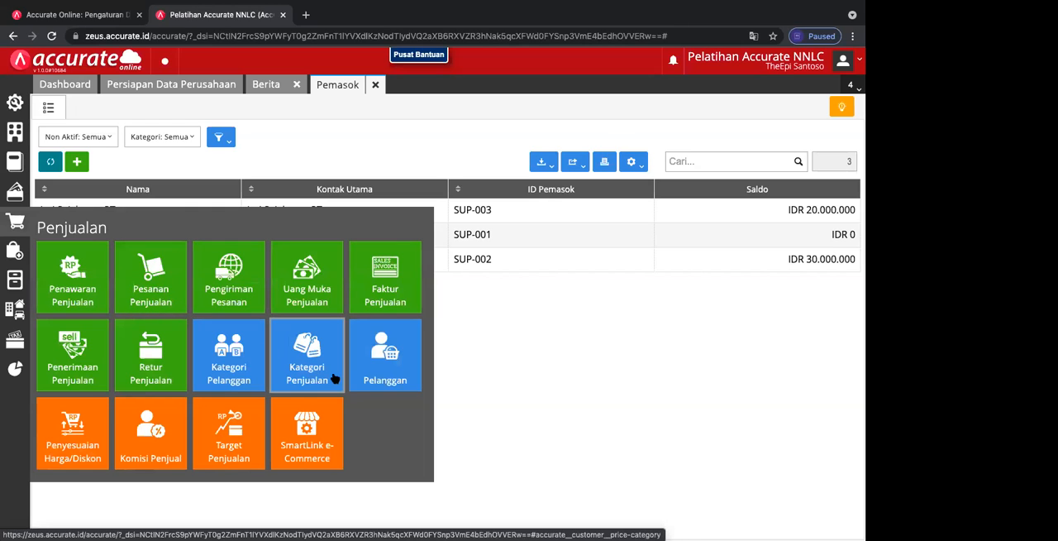
left_click(382, 362)
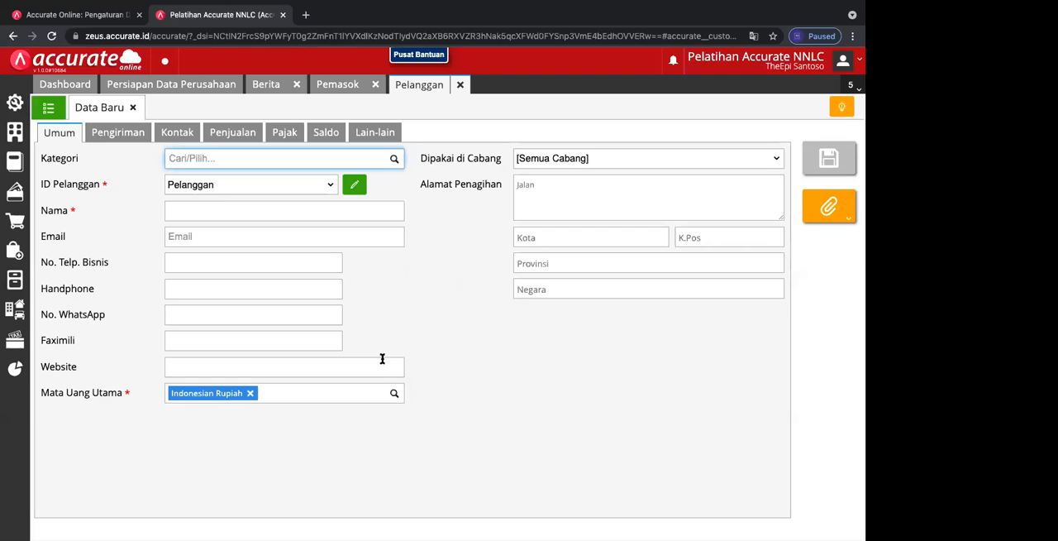
left_click(133, 108)
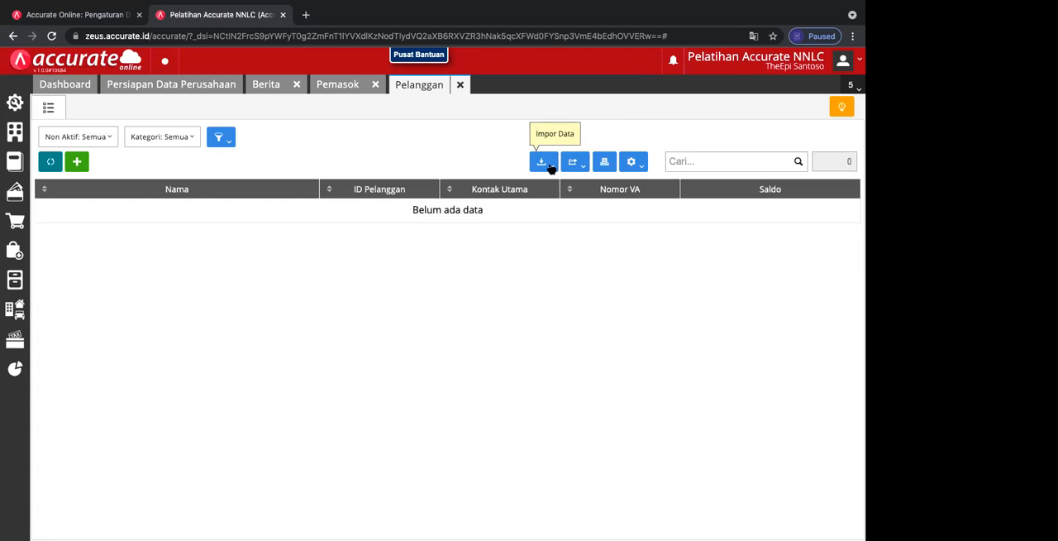
Step: Examine the Excel import for customers and its file chooser, then cancel the file selection and return to the customer list
left_click(551, 168)
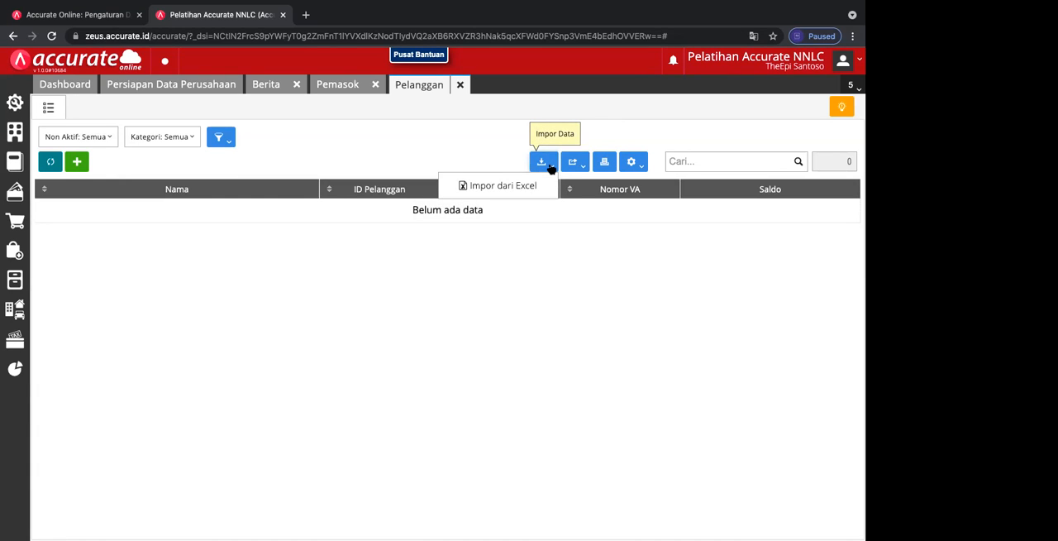
left_click(502, 185)
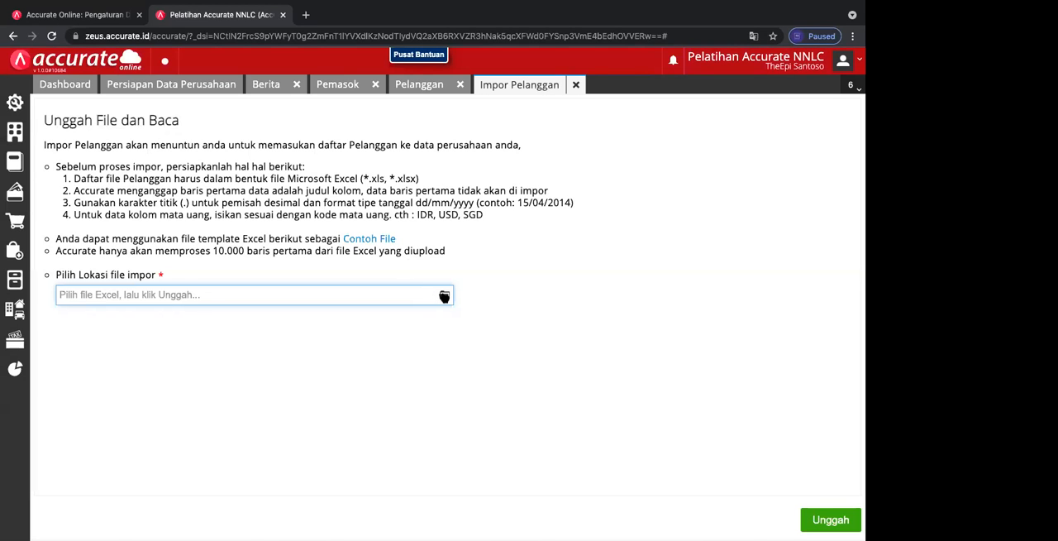
left_click(444, 296)
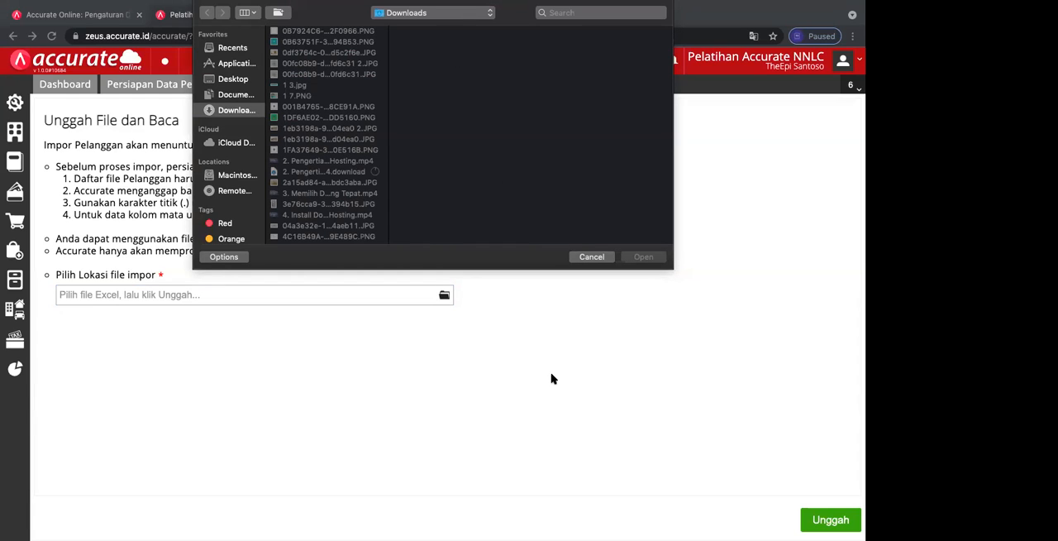
left_click(592, 256)
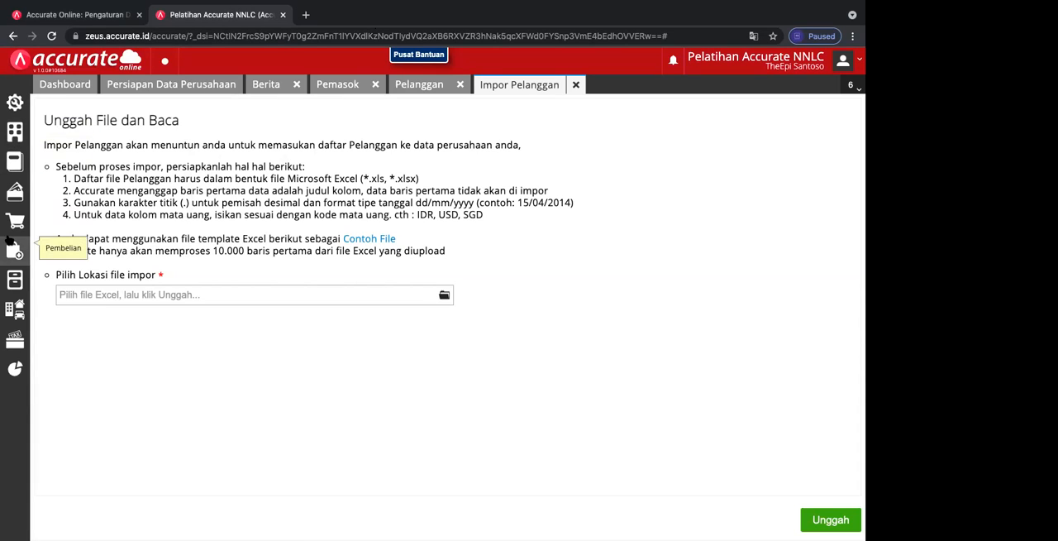
left_click(419, 84)
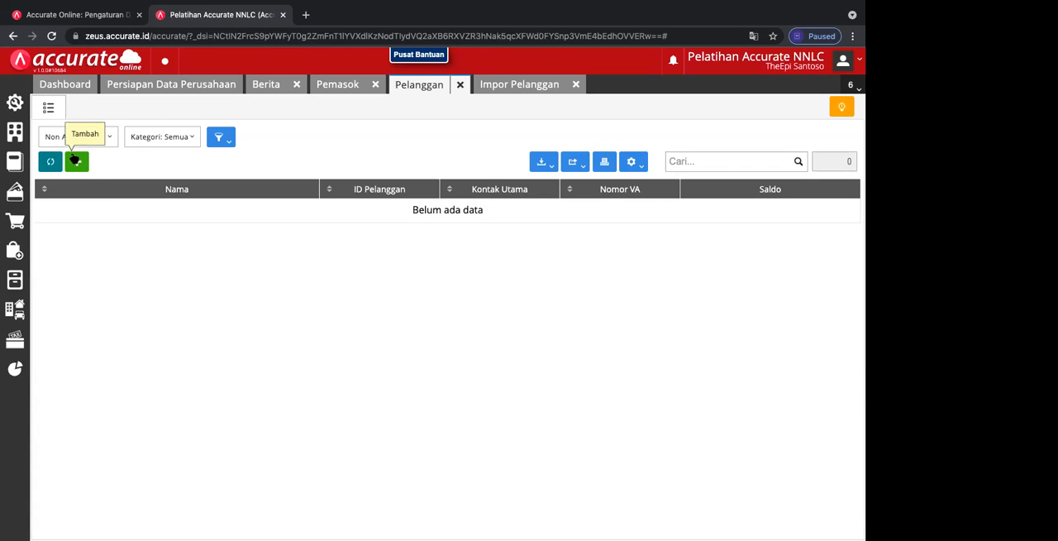
Step: Start a new customer record and assign it to the Umum category
left_click(75, 160)
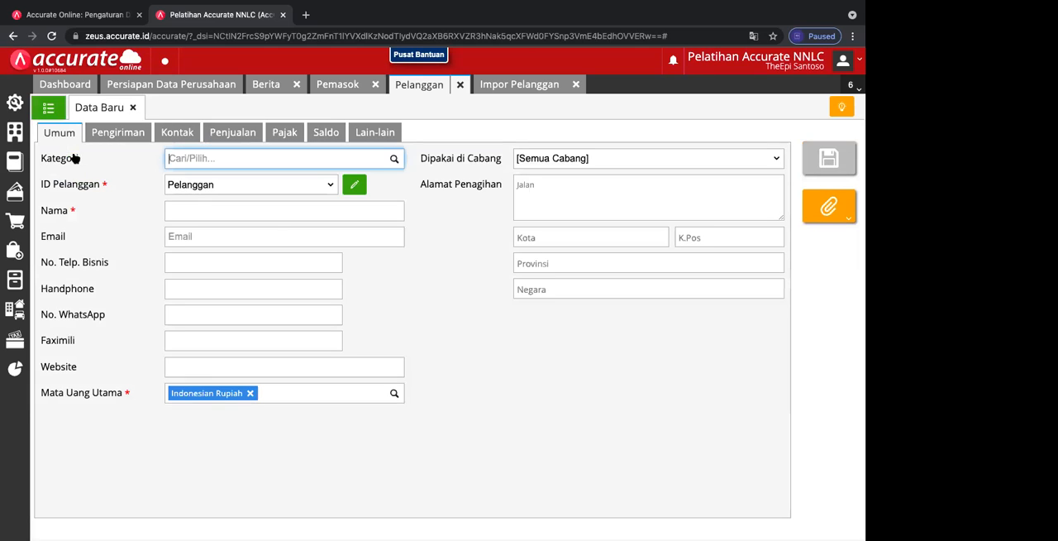
left_click(392, 160)
left_click(324, 182)
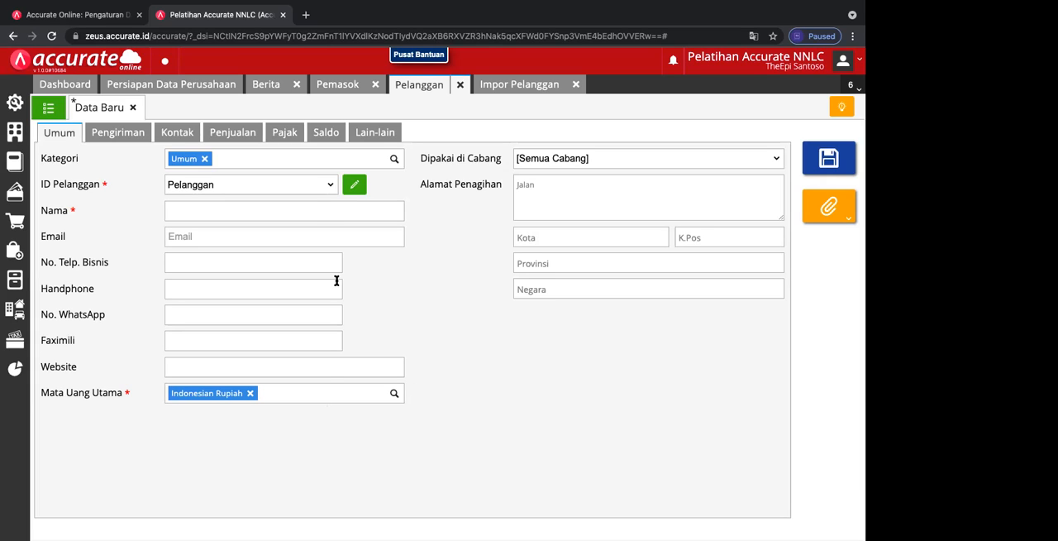
Step: Name the new customer Pelanggan Tunai
left_click(314, 210)
type("Pelanggan TUnai")
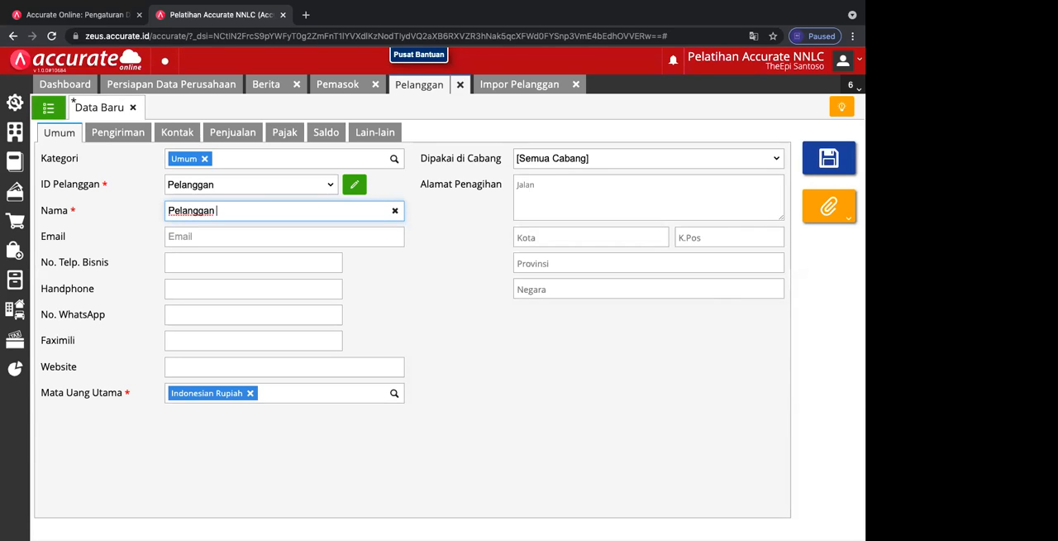
key("BackSpace")
key("BackSpace")
key("BackSpace")
key("BackSpace")
type("unai")
key("ctrl+Right")
Step: Check the customer's shipping address option against the billing address, then view the contact details
left_click(135, 134)
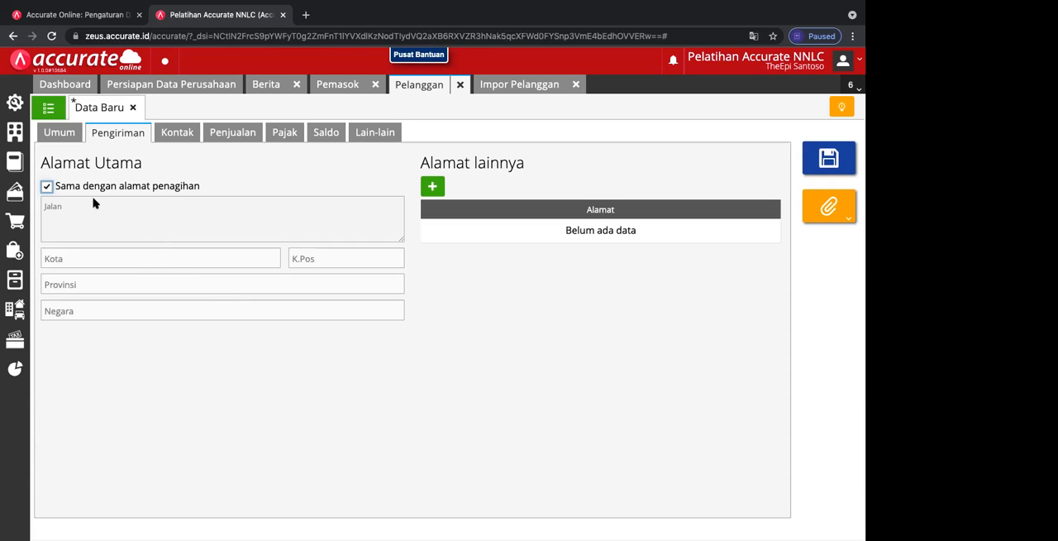
left_click(47, 186)
left_click(63, 134)
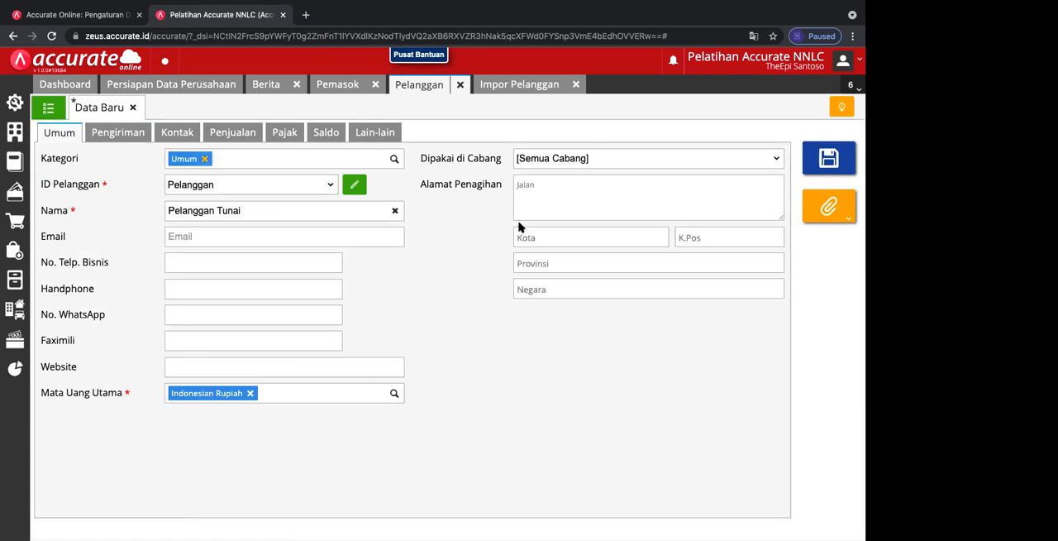
left_click(122, 131)
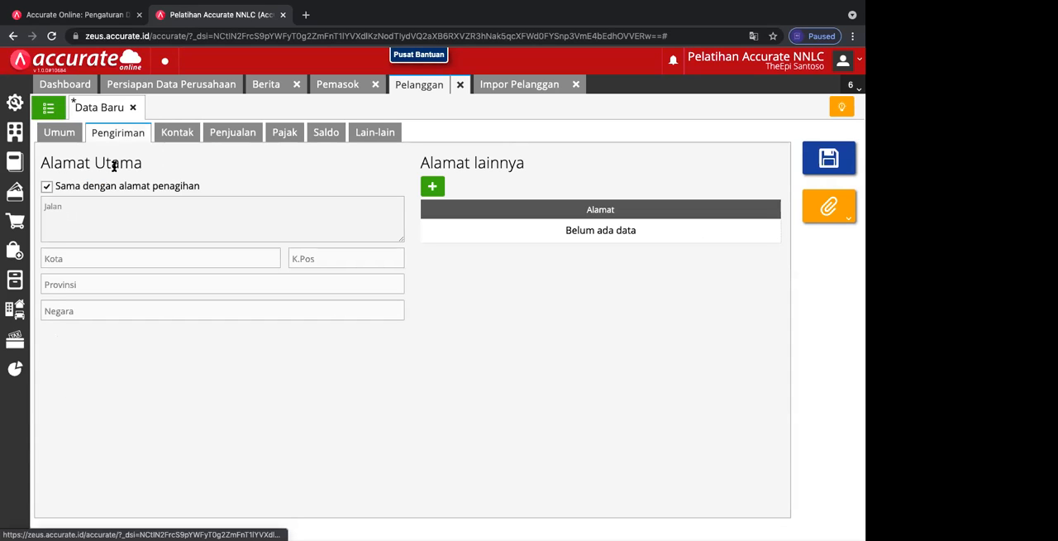
left_click(177, 133)
Step: Set the customer's discount category to Umum in the sales settings
left_click(235, 134)
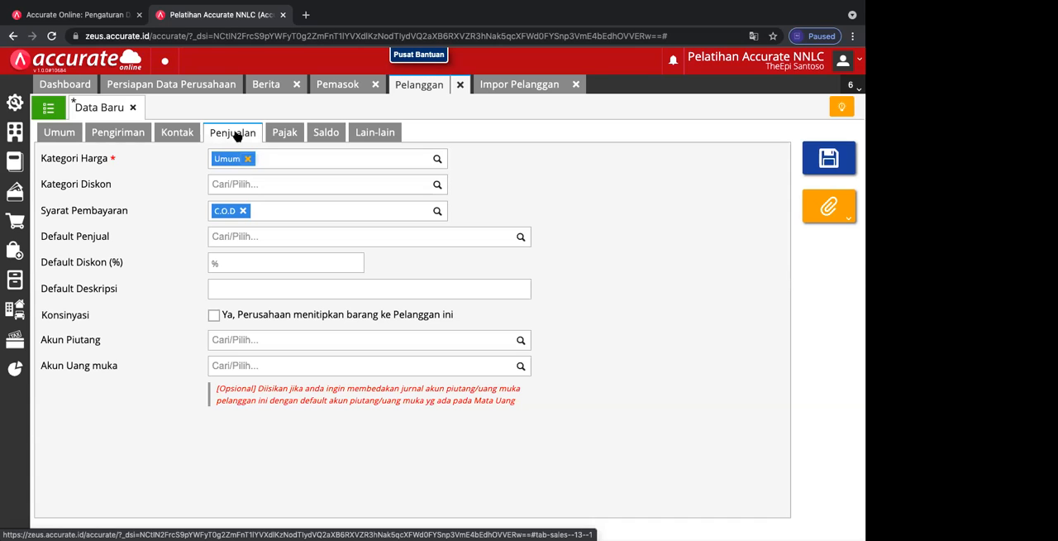
left_click(437, 185)
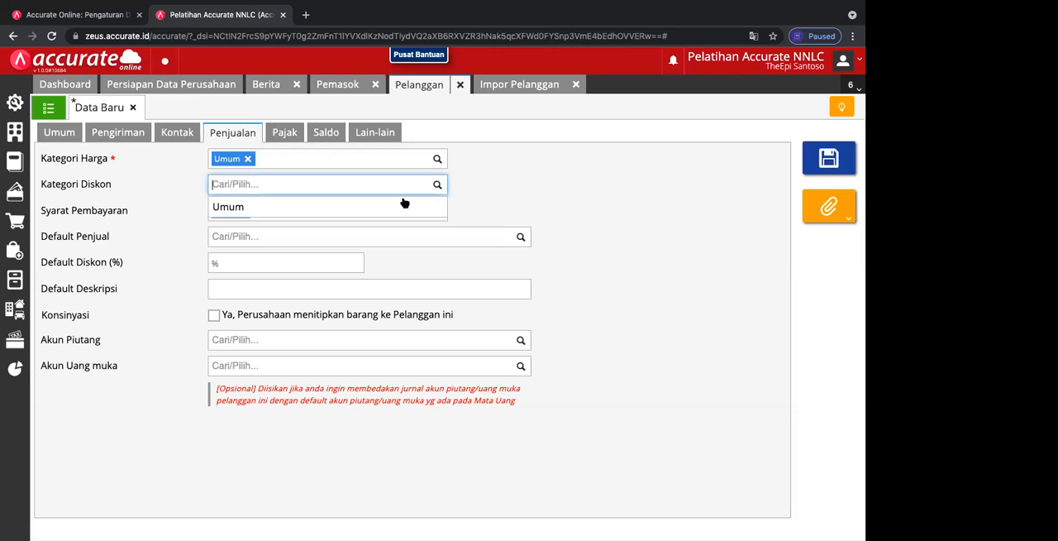
left_click(401, 205)
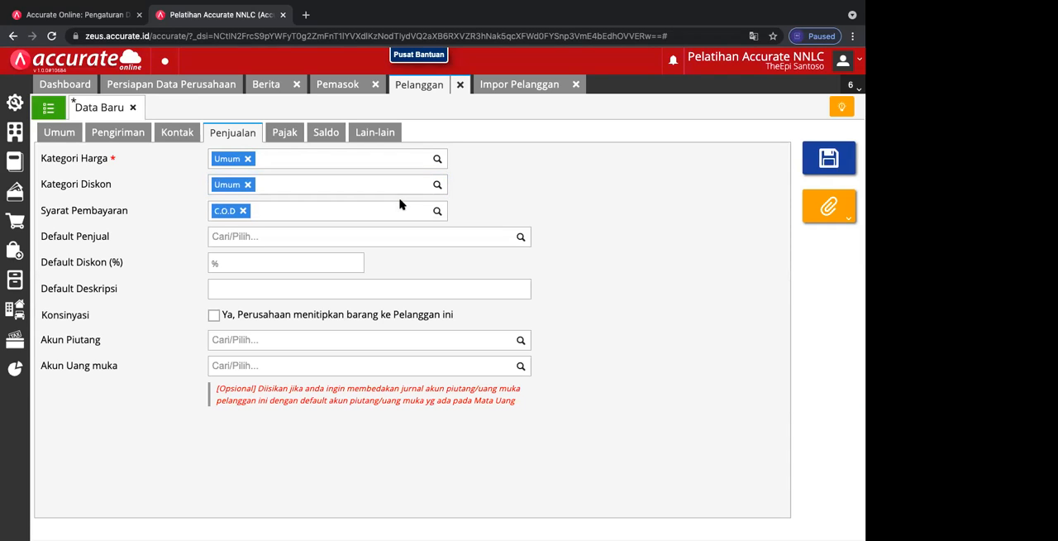
Step: Try Set Manual as the customer's payment terms, then remove it and choose C.O.D again
left_click(438, 212)
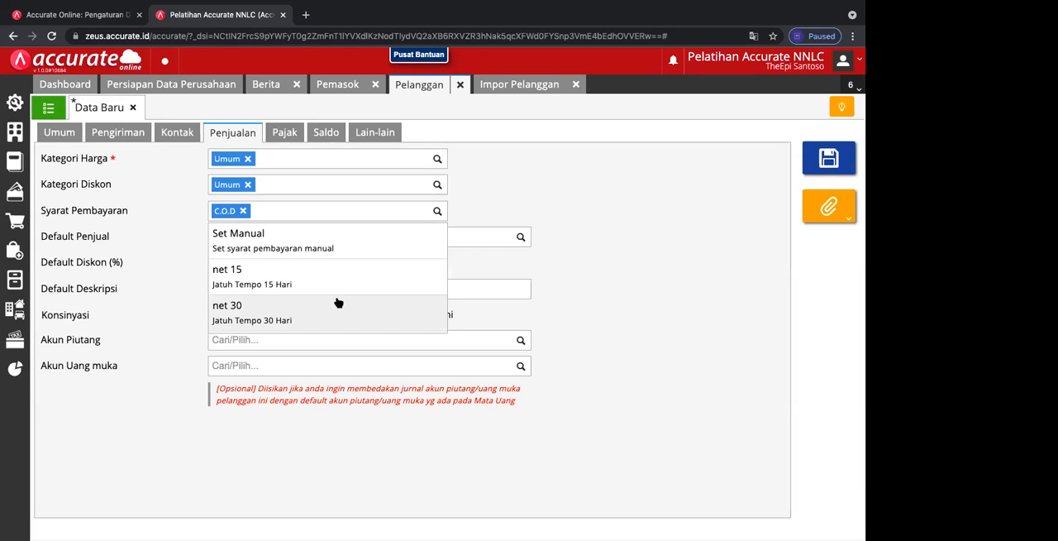
left_click(322, 247)
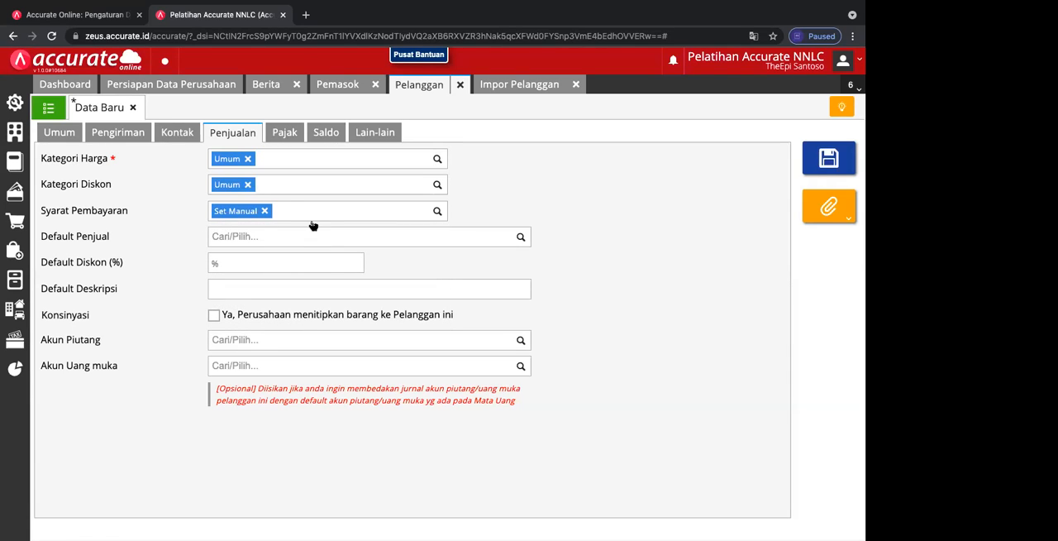
left_click(266, 212)
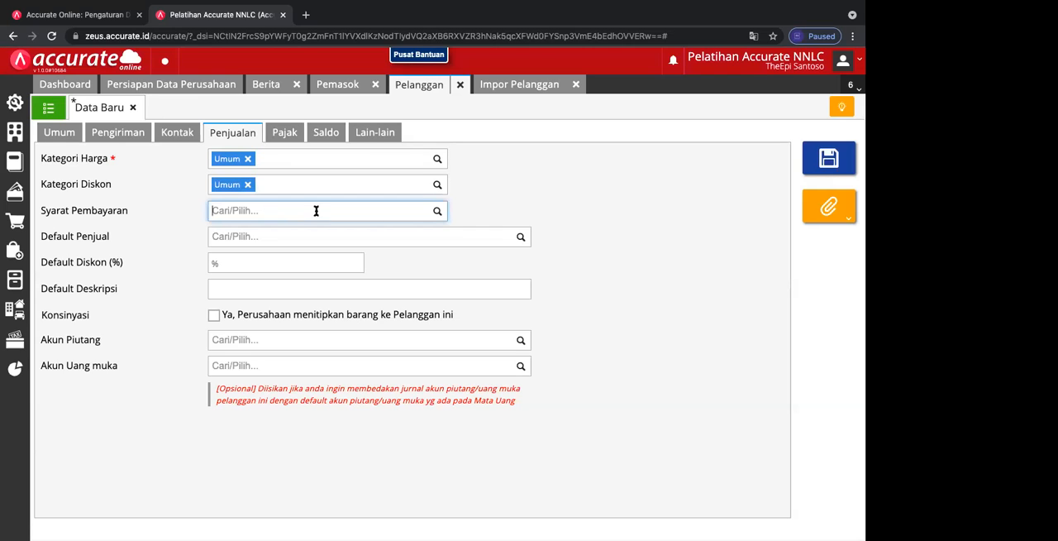
left_click(437, 213)
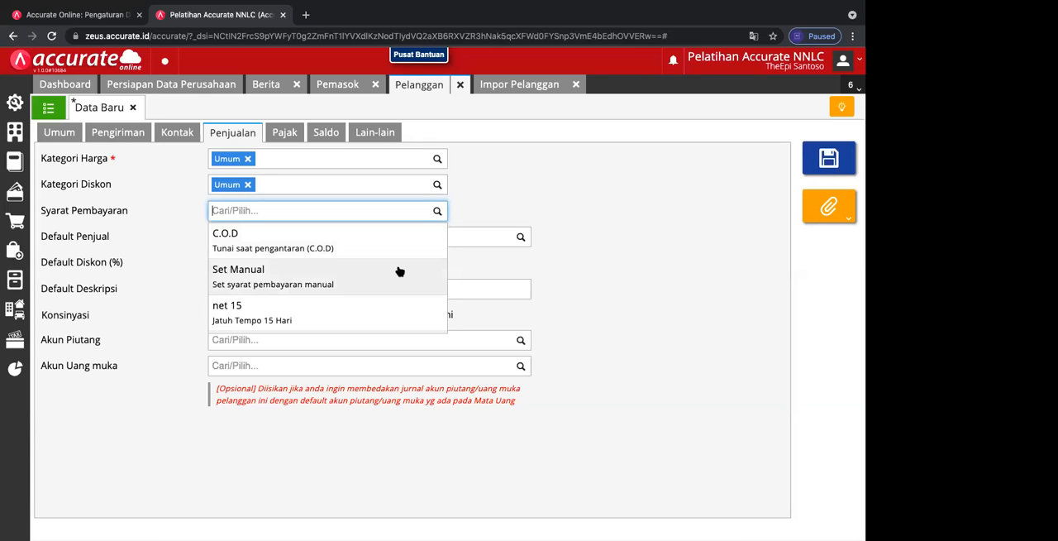
left_click(350, 248)
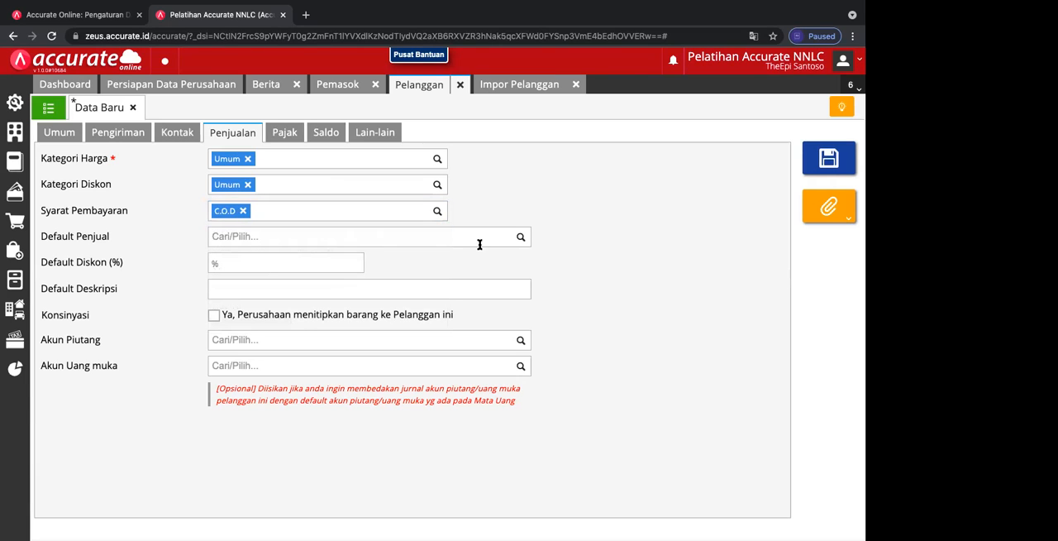
Step: Check the default seller choices and default discount field, then set the receivables account to [110301] Piutang Usaha IDR
left_click(520, 237)
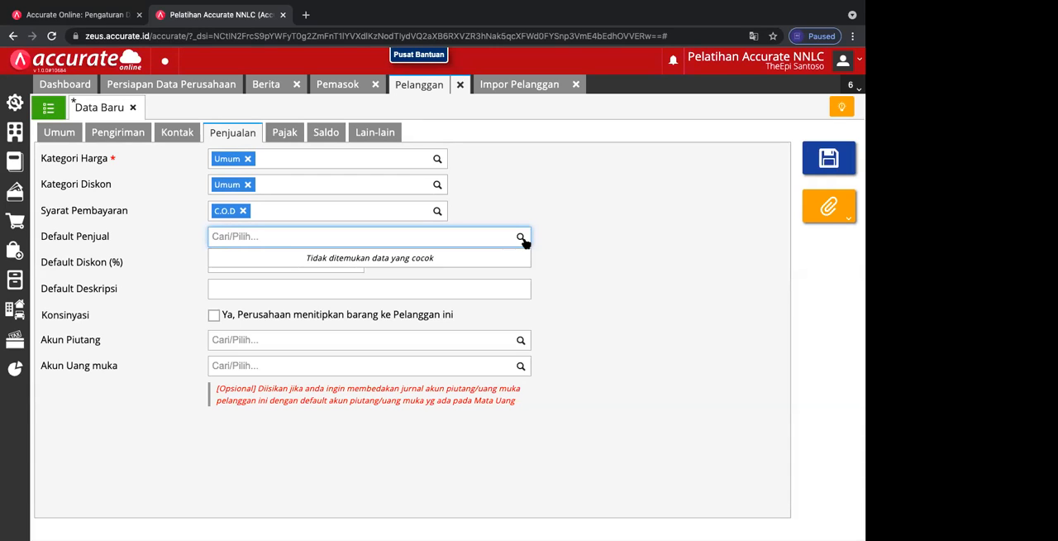
left_click(226, 279)
left_click(235, 264)
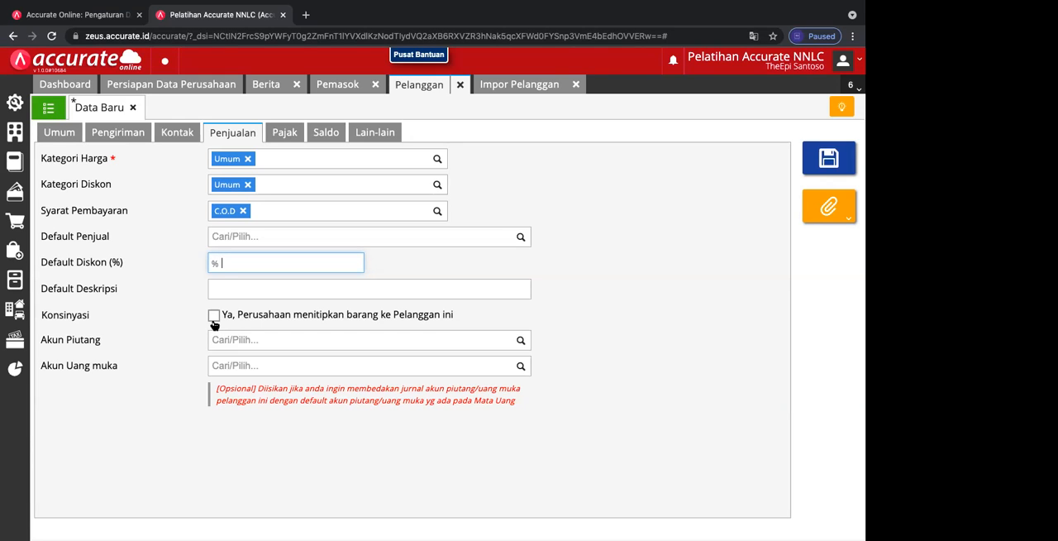
left_click(520, 341)
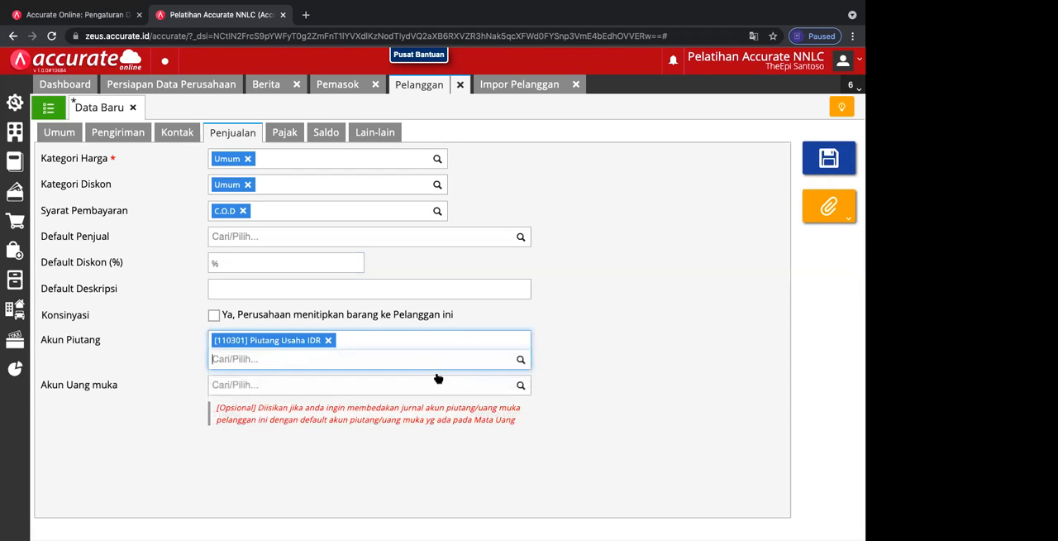
Step: Set the customer's down-payment account to [210102] Uang Muka Penjualan IDR
left_click(521, 386)
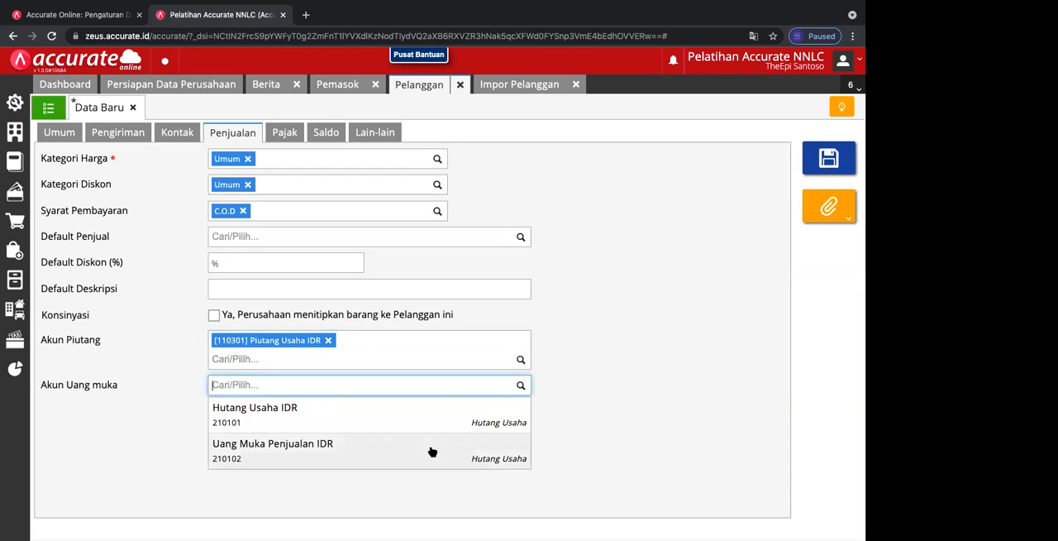
left_click(431, 451)
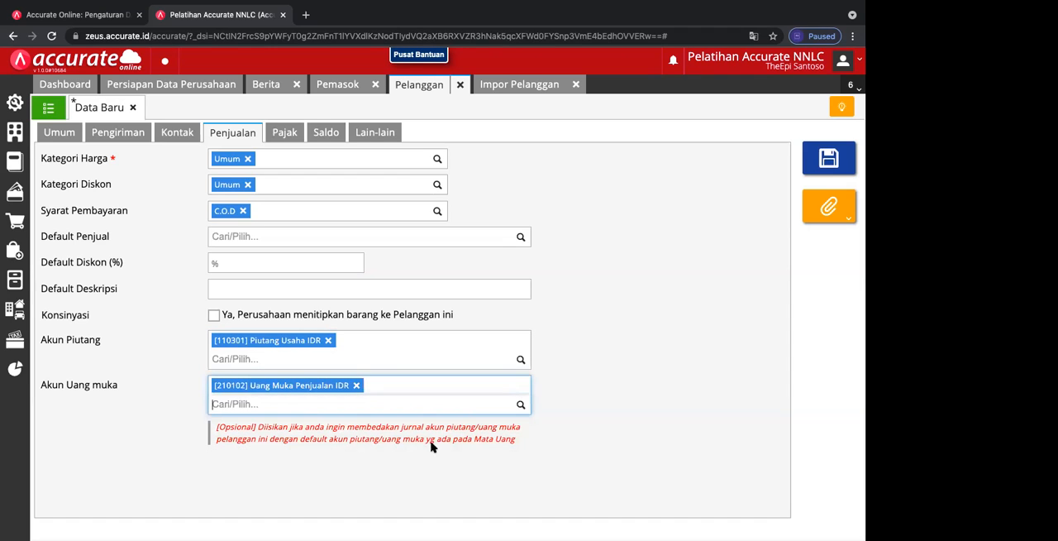
Step: Check the tax and opening balance sections, then save the customer and close the form
left_click(295, 133)
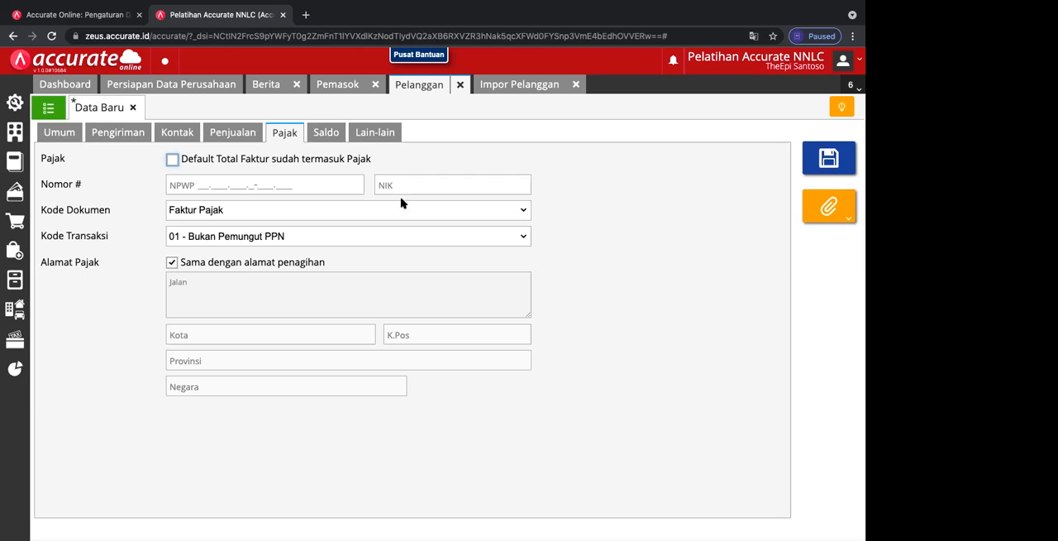
left_click(329, 136)
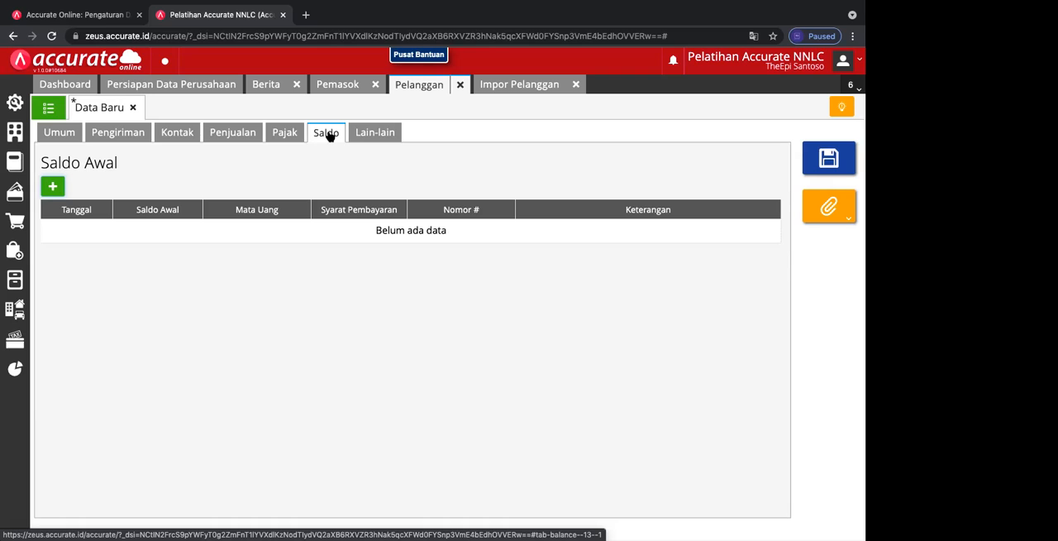
left_click(830, 158)
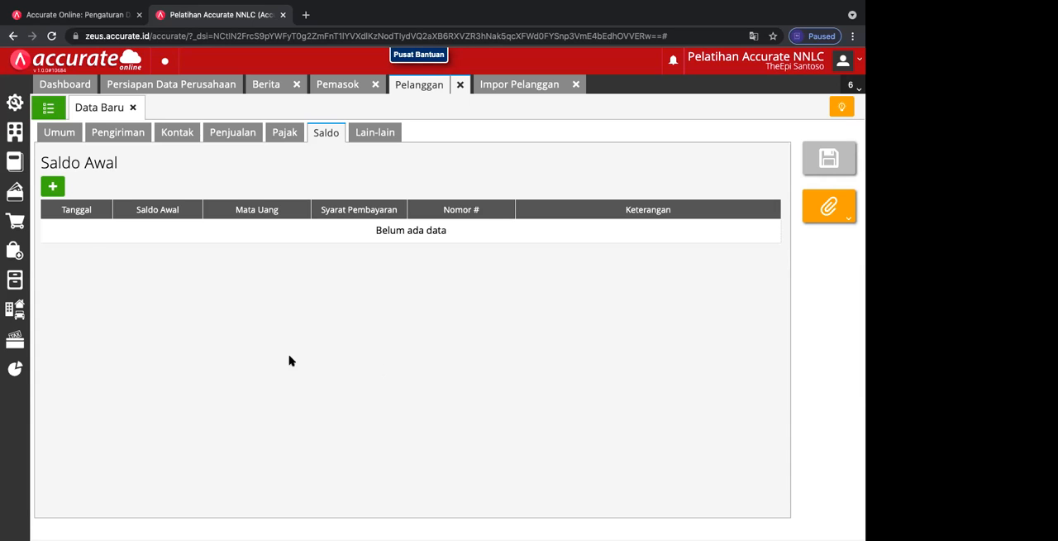
left_click(132, 107)
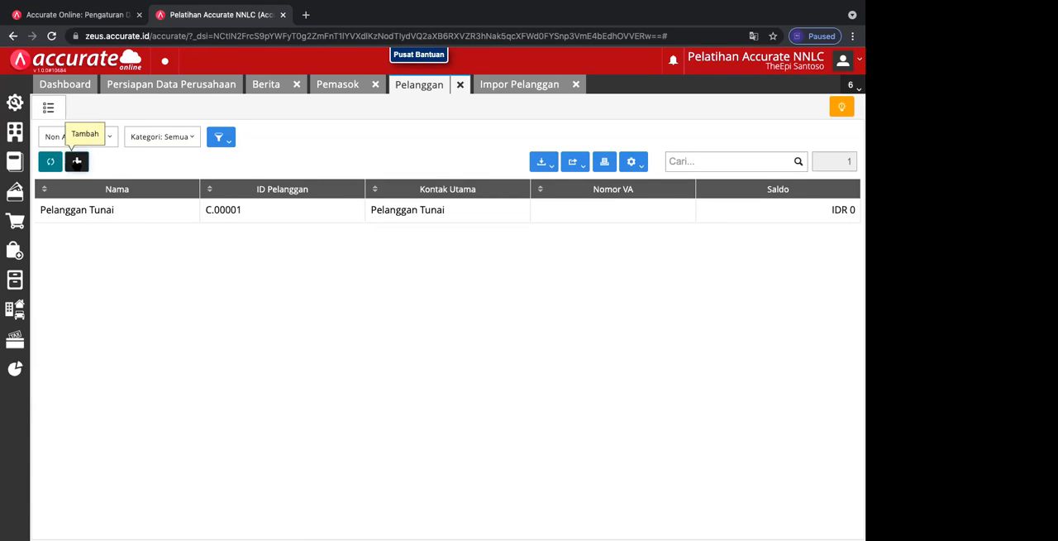
Step: Start a new customer record and assign it to the Umum category
left_click(76, 162)
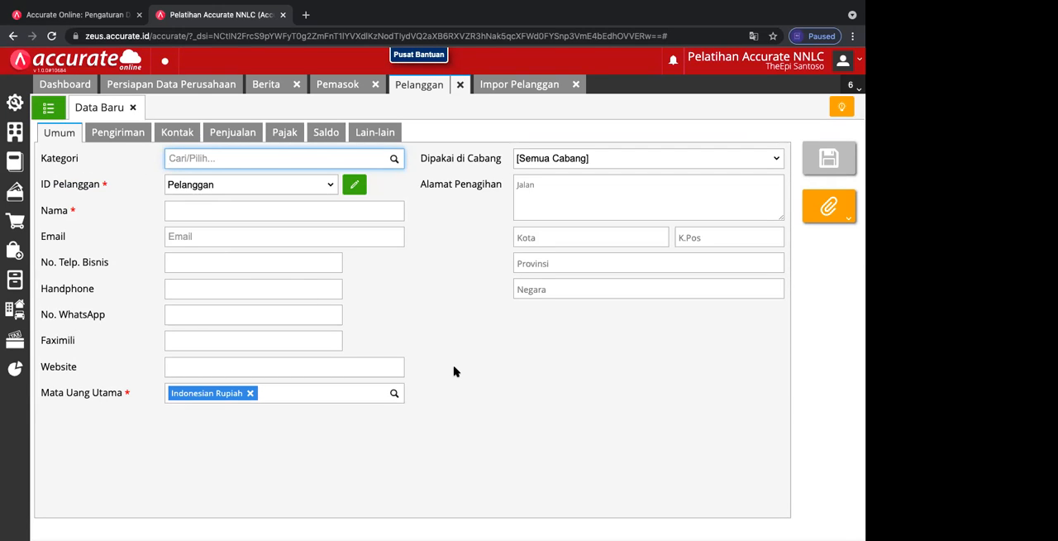
left_click(394, 158)
left_click(347, 180)
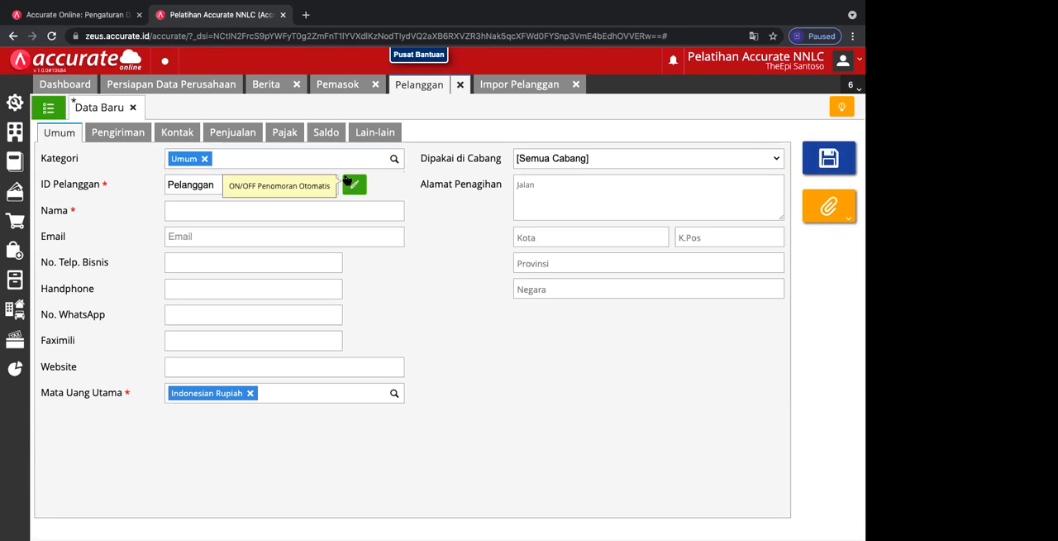
left_click(354, 185)
left_click(207, 187)
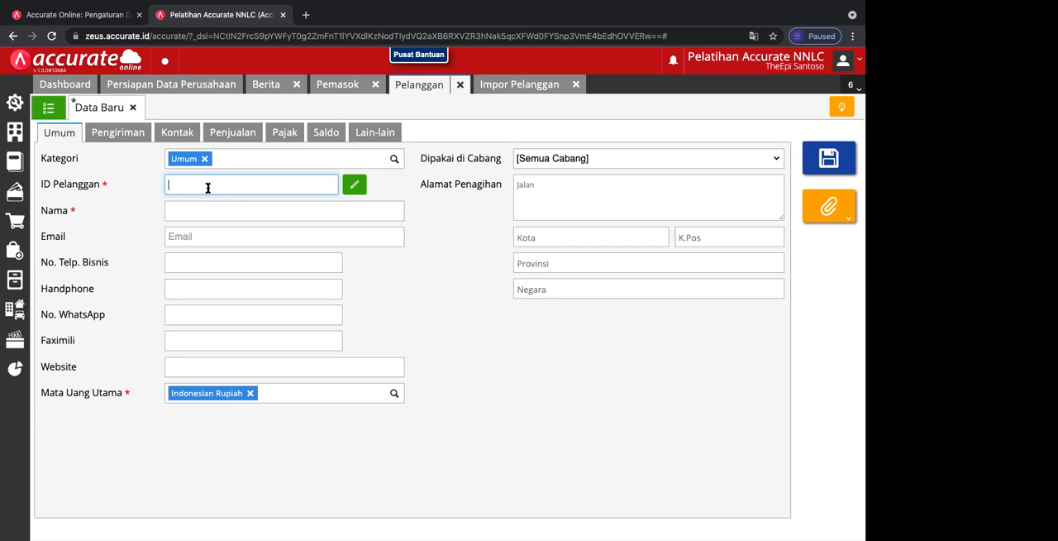
left_click(362, 190)
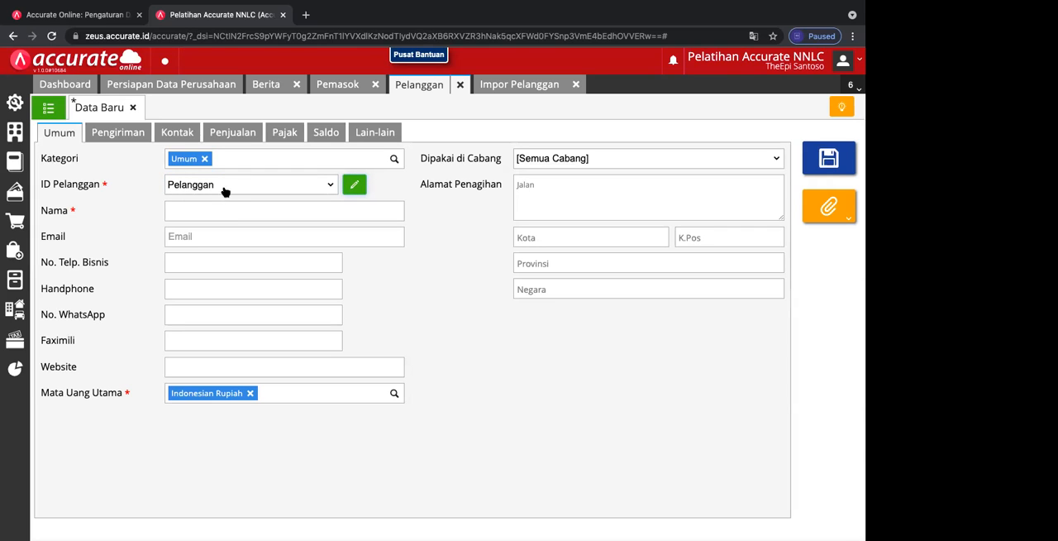
Step: Name the customer ABC, PT, then look through the shipping and contact sections
left_click(186, 210)
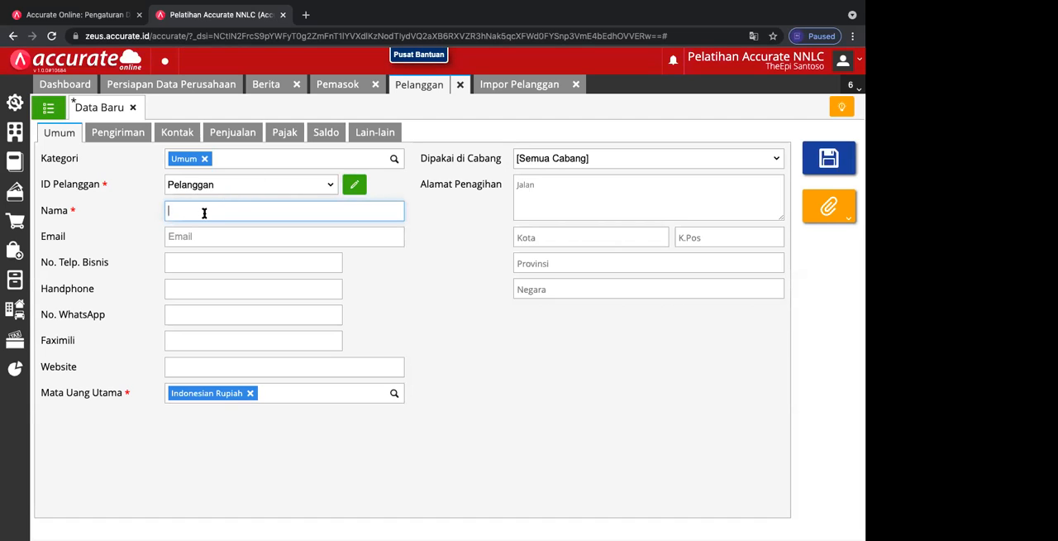
type("ABC, PT")
mouse_move(312, 6)
left_click(126, 134)
left_click(176, 134)
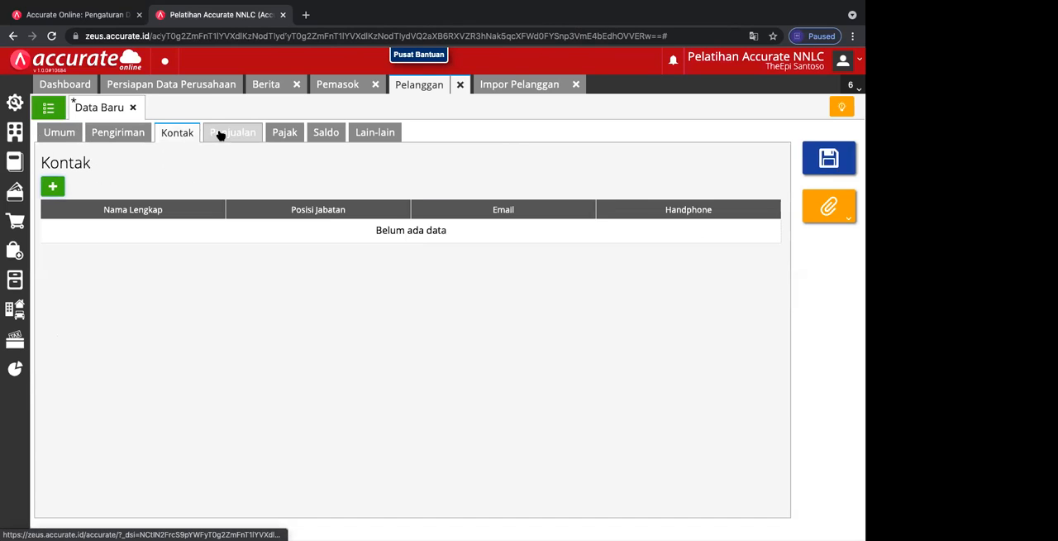
Step: Set the customer's payment terms to net 30 in the sales settings and check the default seller choices
left_click(219, 133)
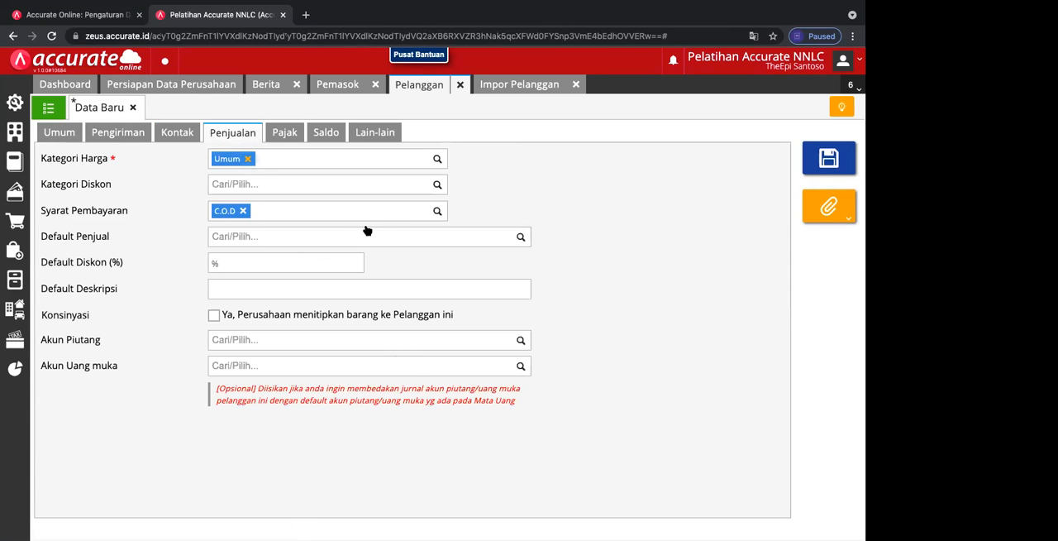
left_click(437, 211)
left_click(373, 311)
left_click(524, 235)
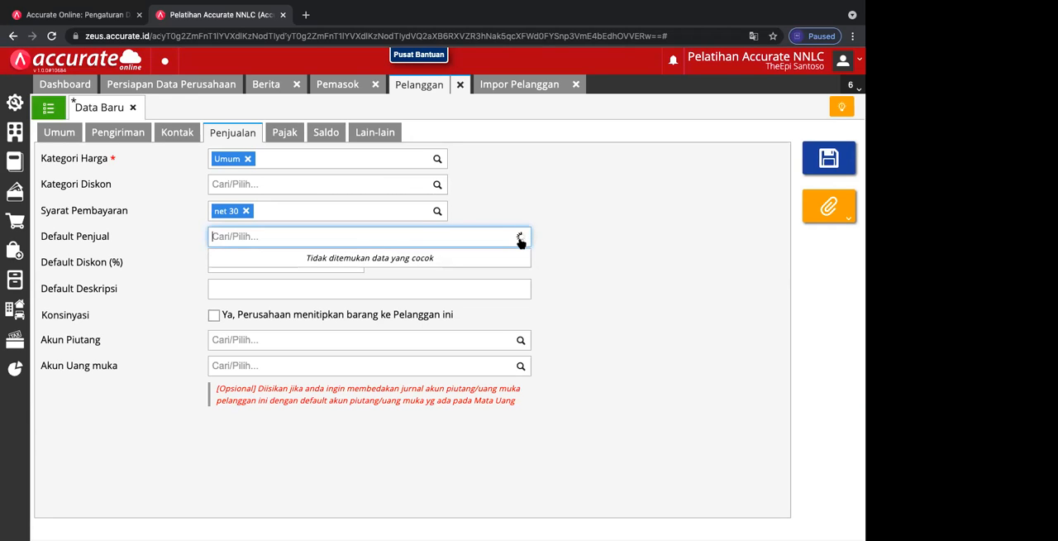
left_click(570, 239)
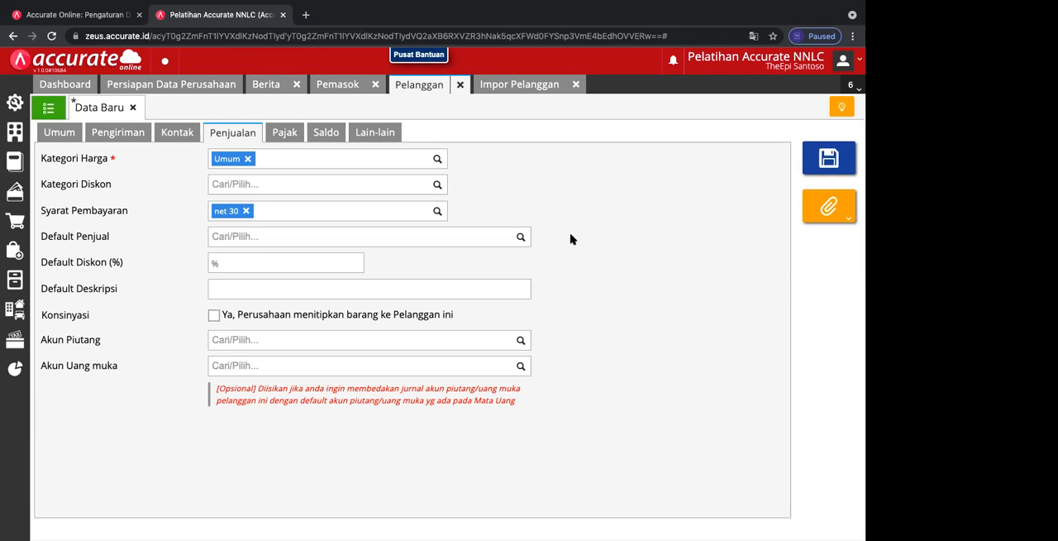
Step: Set the receivables account to [110301] Piutang Usaha IDR and the down-payment account to [210102] Uang Muka Penjualan IDR
left_click(521, 342)
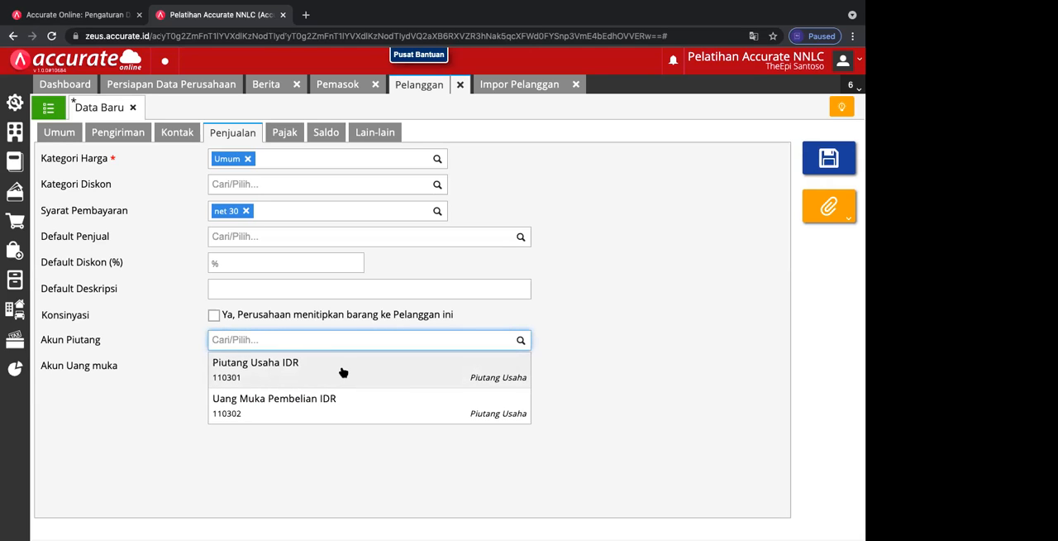
left_click(343, 372)
left_click(521, 386)
left_click(322, 455)
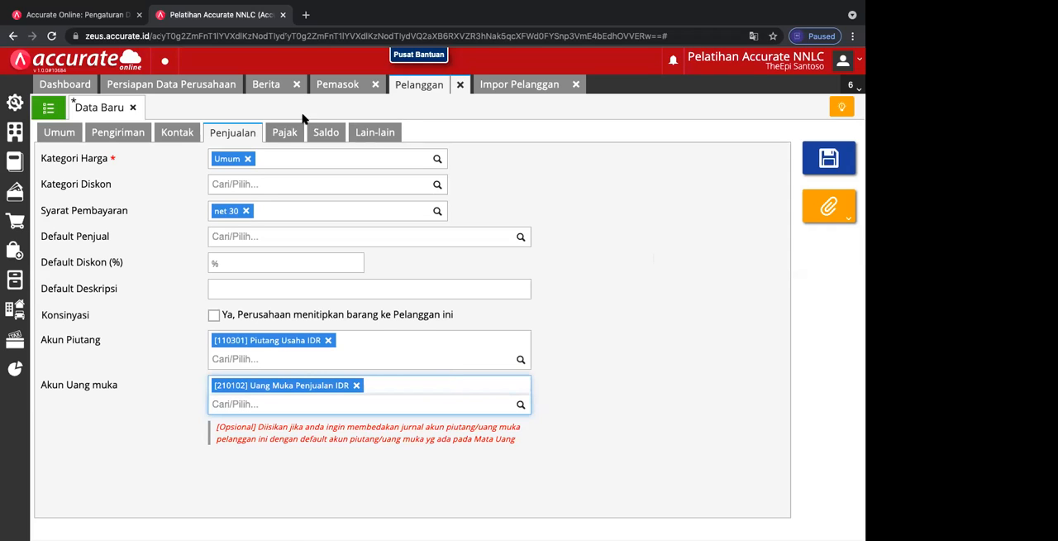
Step: Check the tax section, then start an opening balance entry for the customer dated 10/12/2017
left_click(286, 133)
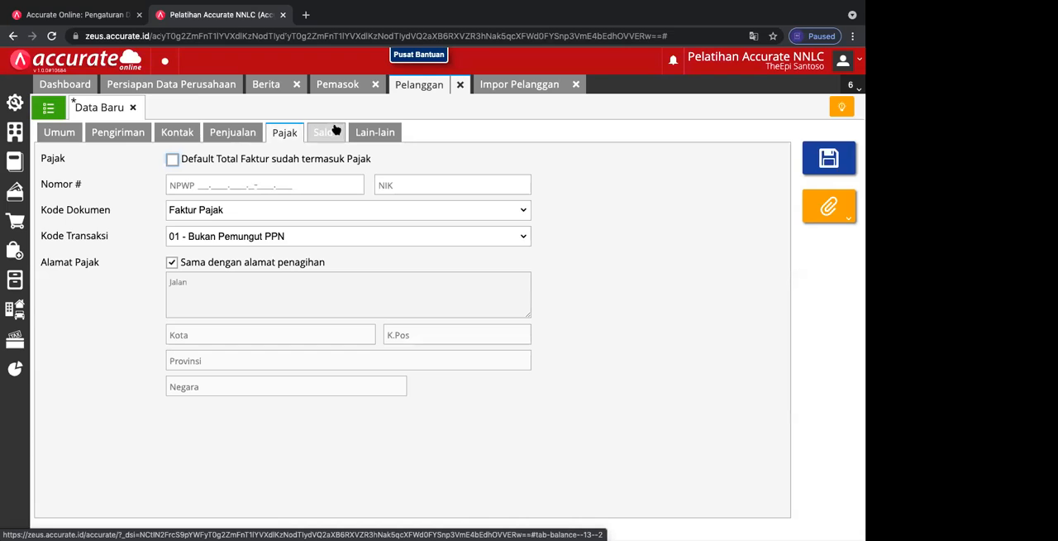
left_click(322, 134)
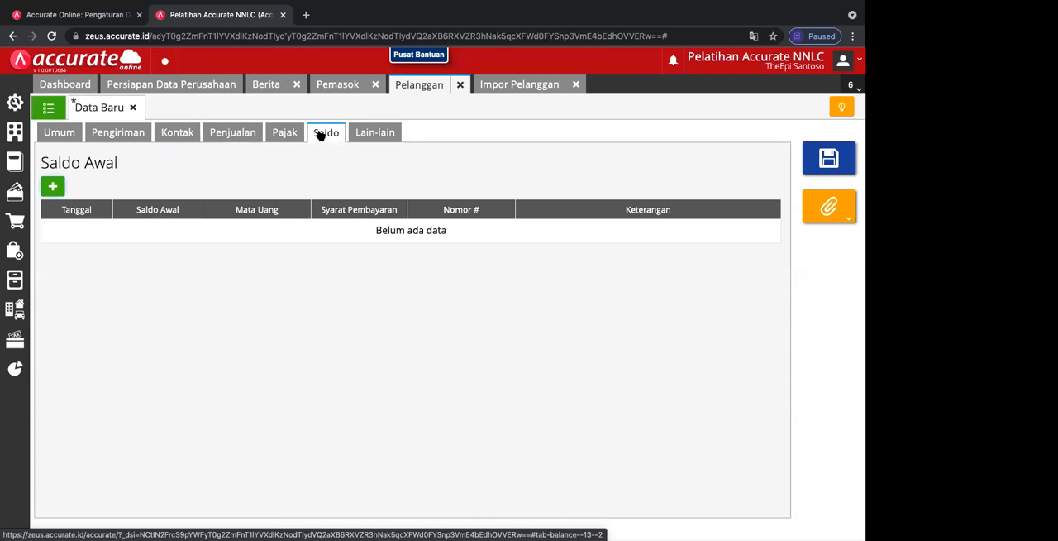
left_click(53, 188)
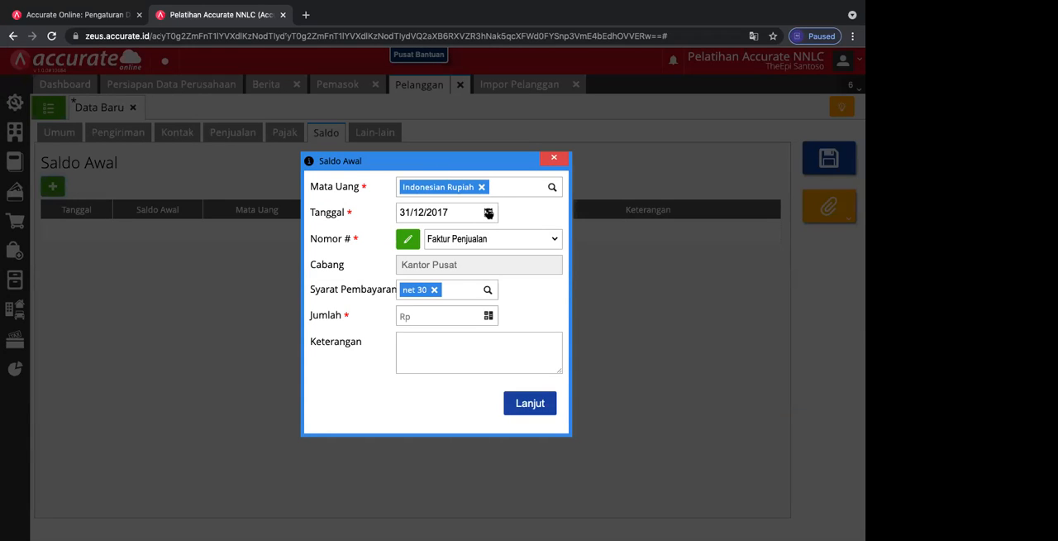
left_click(488, 213)
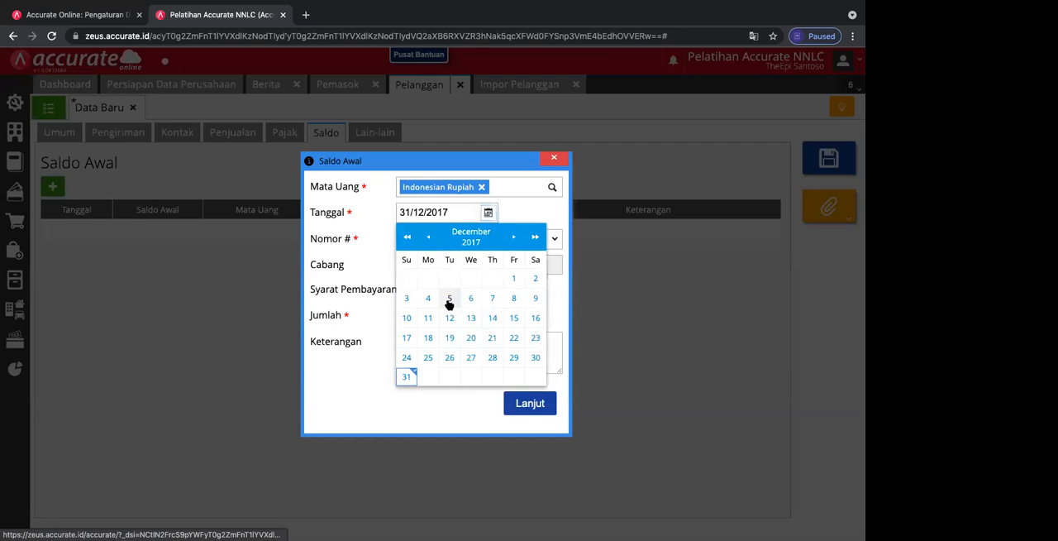
left_click(406, 318)
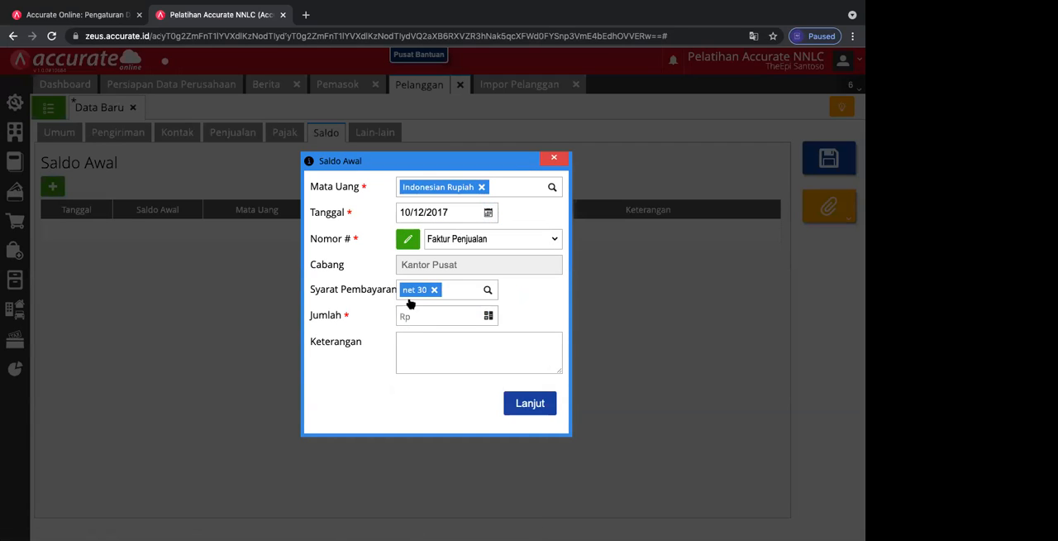
Step: Switch the opening balance entry to manual numbering and enter the number FP/025
left_click(460, 244)
left_click(407, 239)
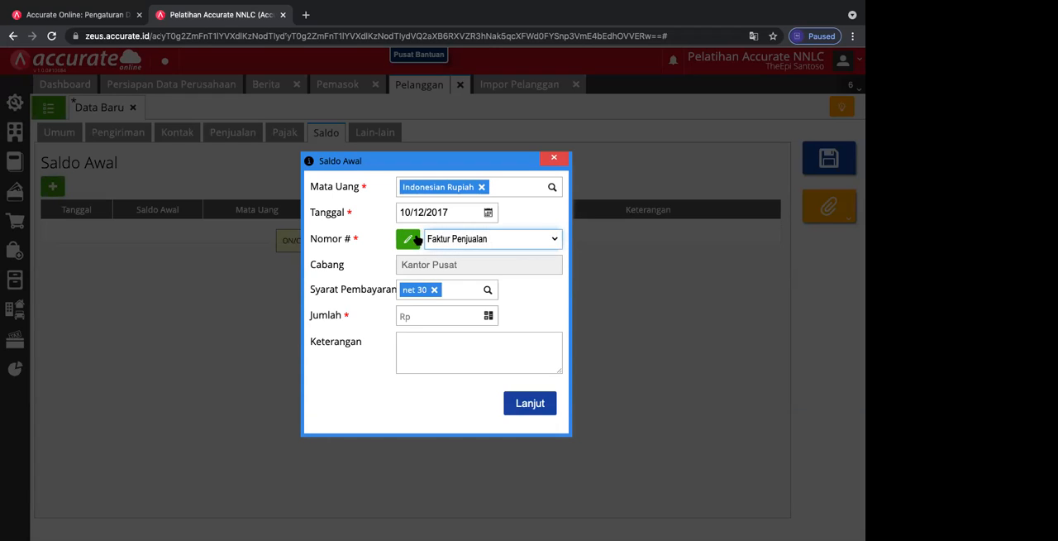
left_click(409, 240)
left_click(443, 238)
type("FP")
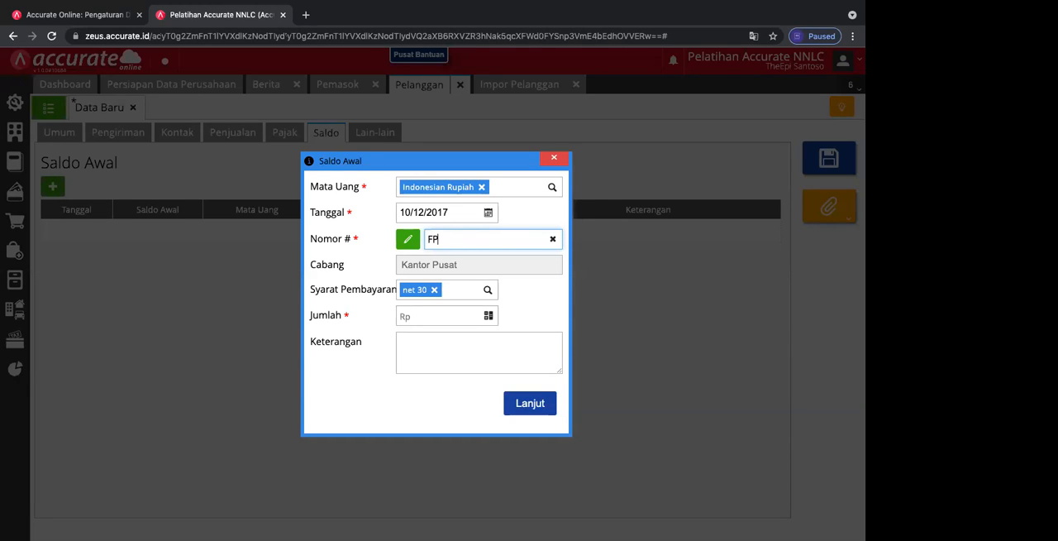
type("/025")
Step: Set the opening balance amount to Rp 12.000.000
left_click(440, 320)
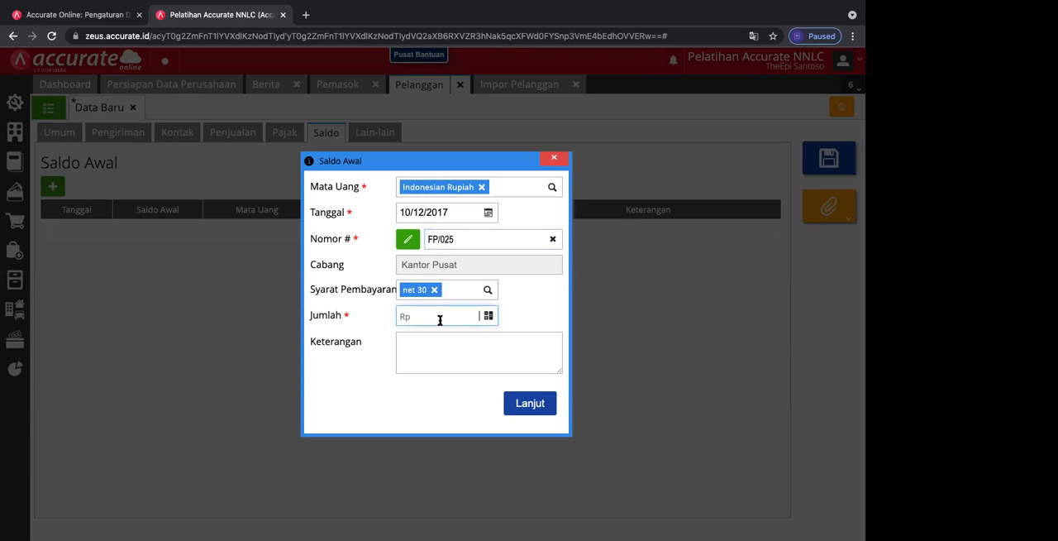
type("12.000.000")
Step: Describe the opening balance as "Saldo Awal Penjualan FP/025" and add the entry to the customer
left_click(411, 346)
type("Saldo Awal Pen")
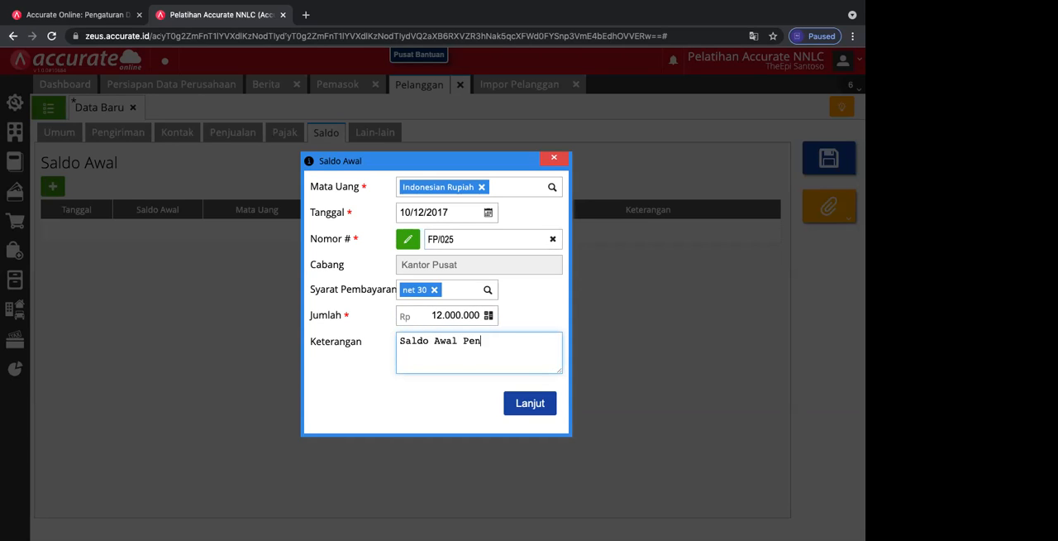
type("jualan FP/021")
key("BackSpace")
type("5")
left_click(525, 407)
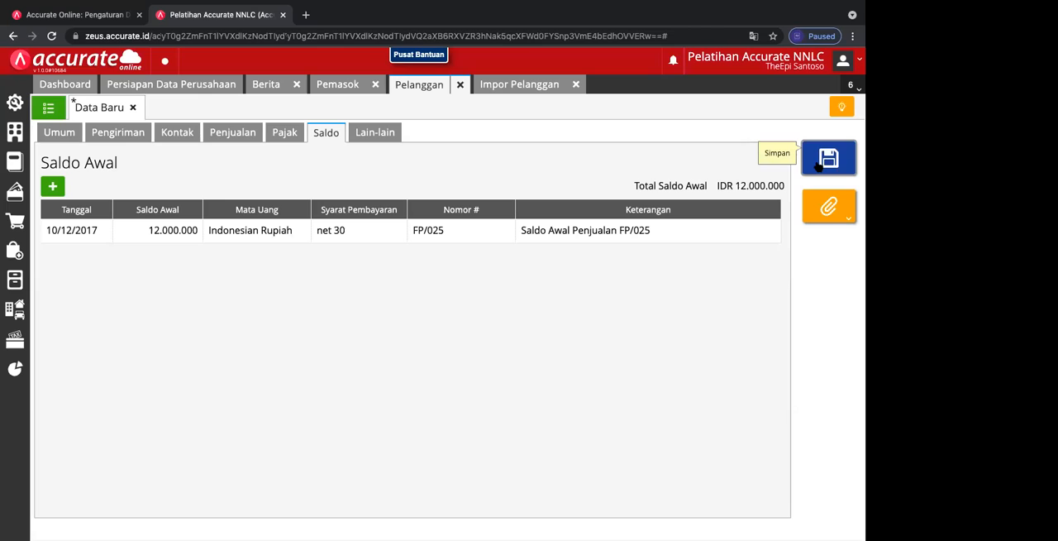
Step: Save the customer ABC, PT and close the blank new customer form
left_click(825, 162)
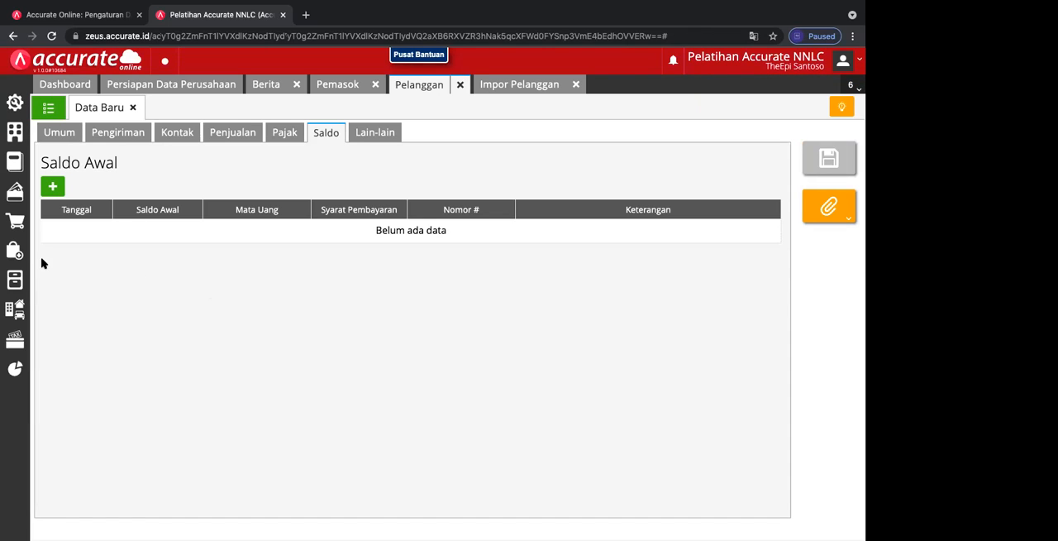
left_click(52, 187)
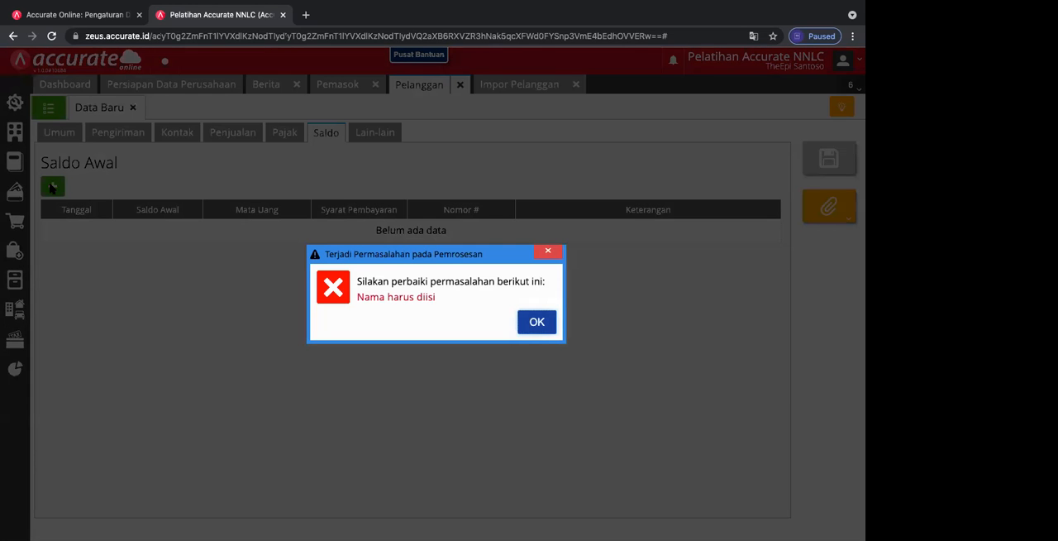
left_click(530, 326)
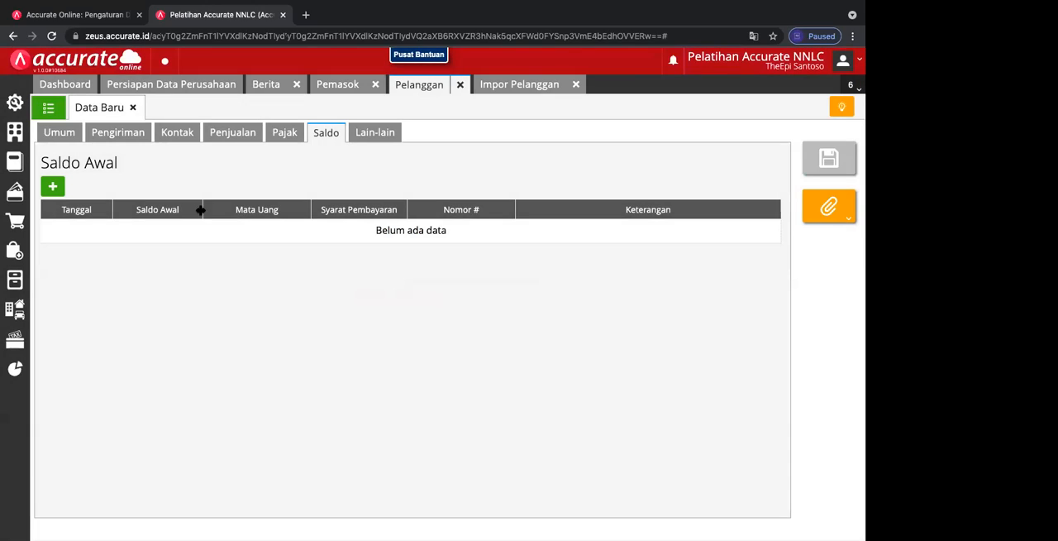
left_click(132, 107)
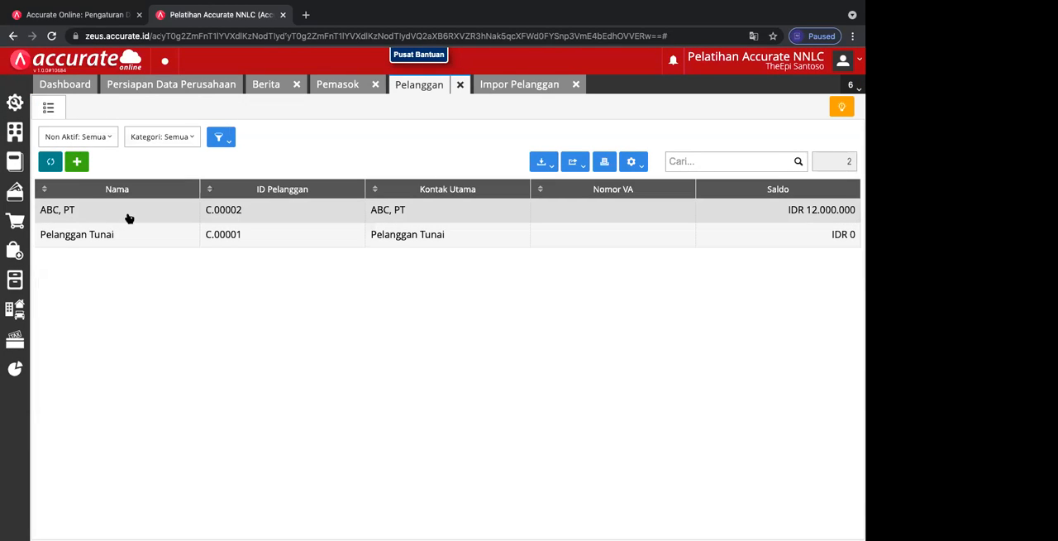
Step: Reopen the ABC, PT record from the customer list and view its opening balance
left_click(129, 217)
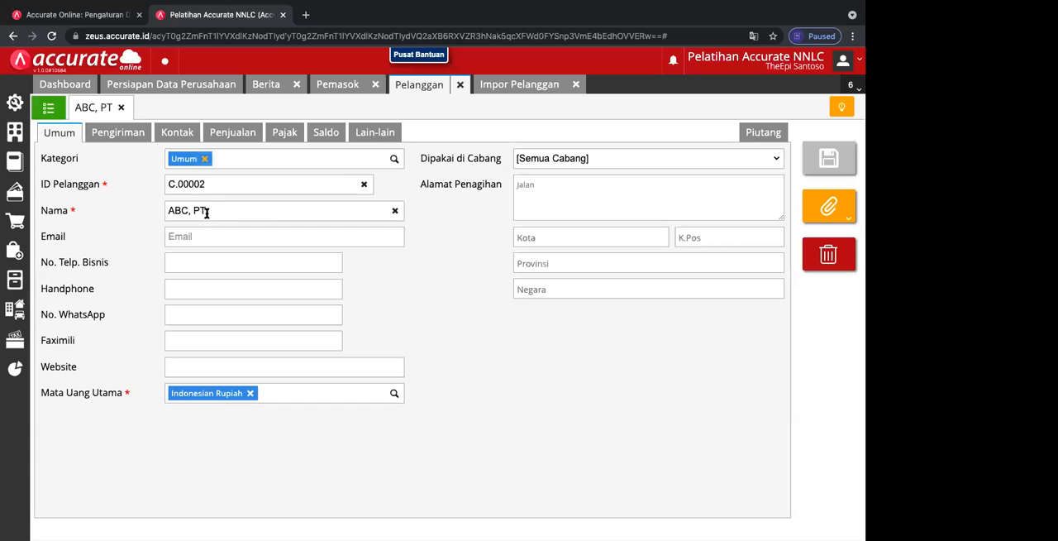
left_click(121, 108)
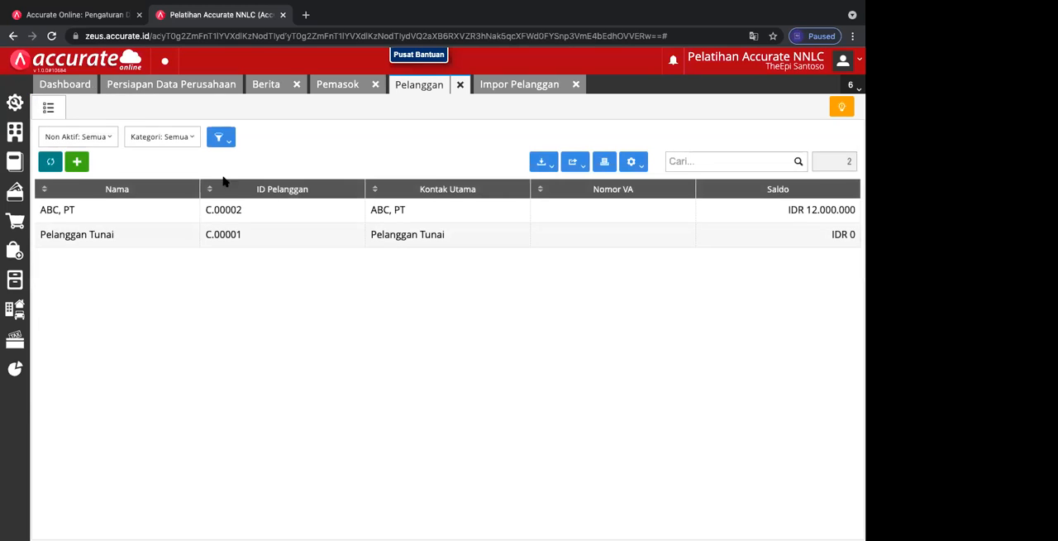
left_click(256, 217)
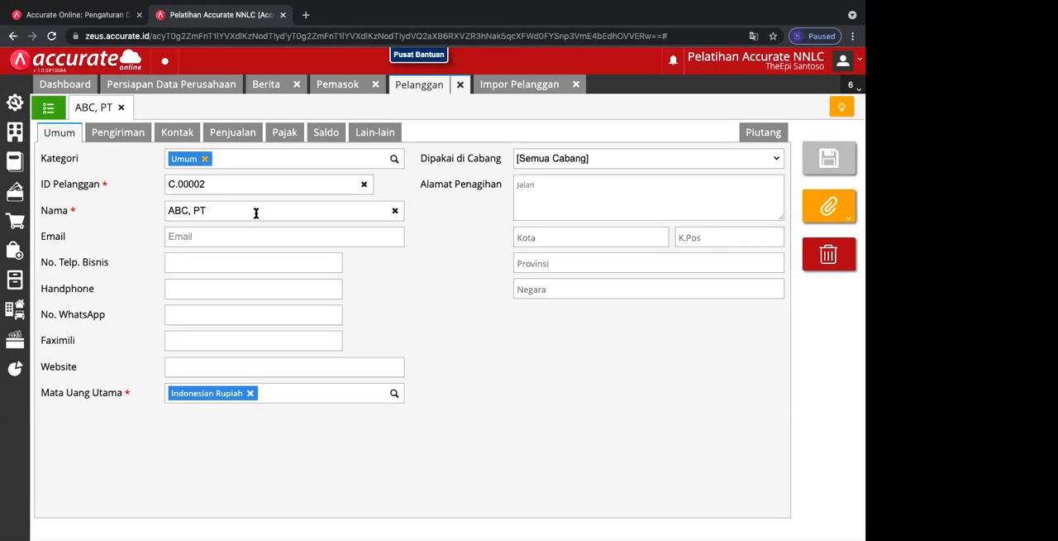
left_click(318, 132)
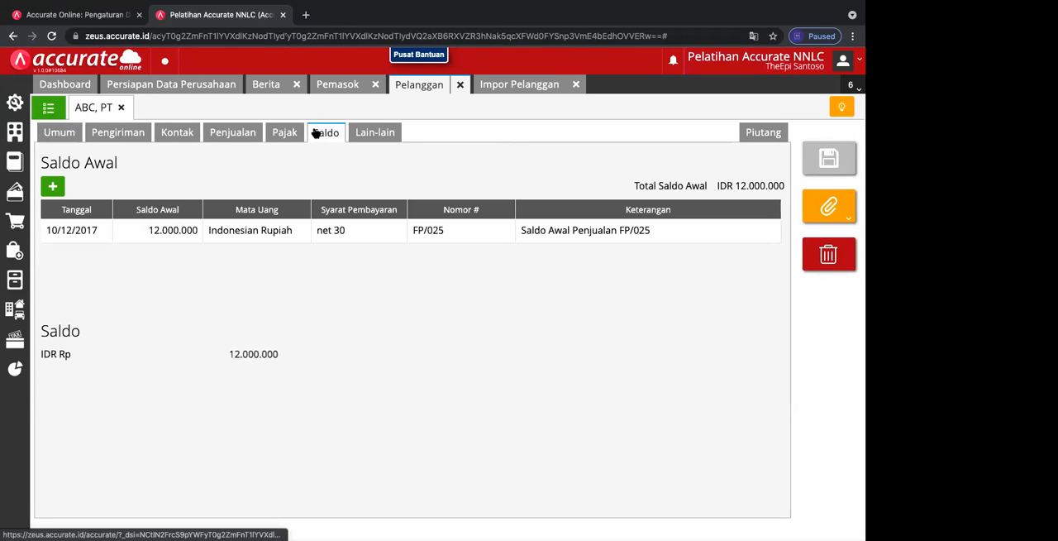
Step: Start a second opening balance entry for ABC, PT dated 18/12/2017 with an amount of Rp 8.000.000
left_click(53, 189)
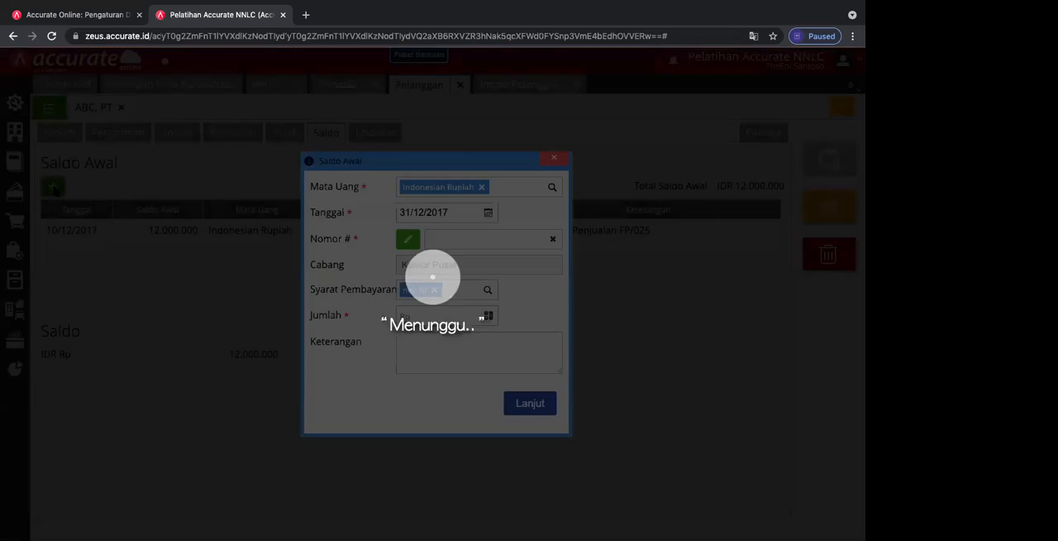
left_click(489, 212)
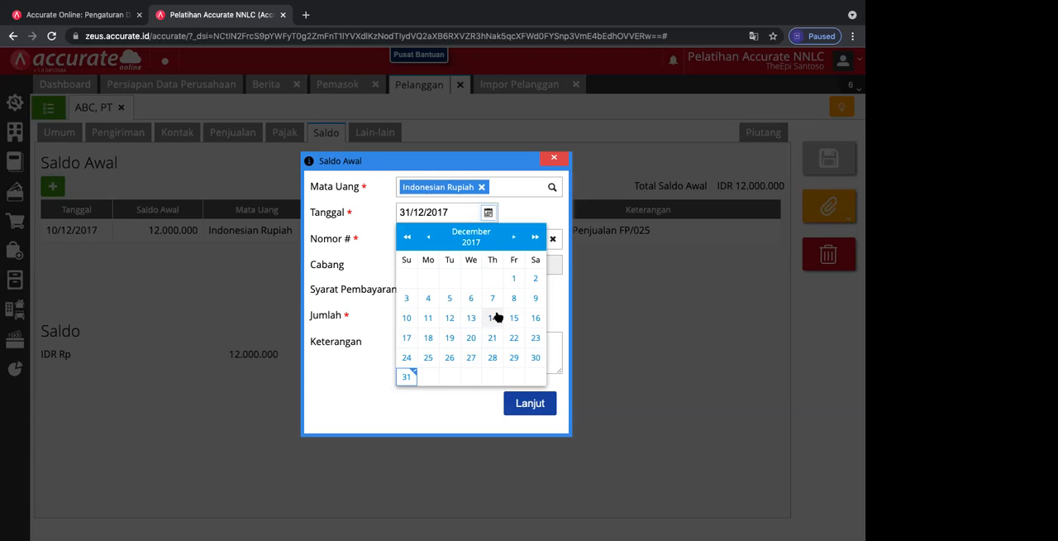
left_click(428, 337)
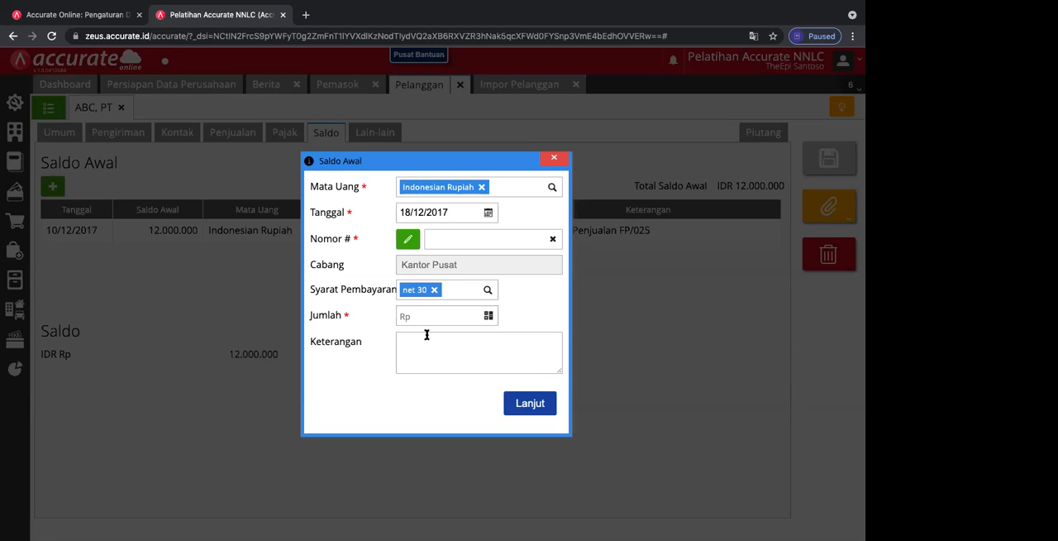
left_click(431, 316)
type("8")
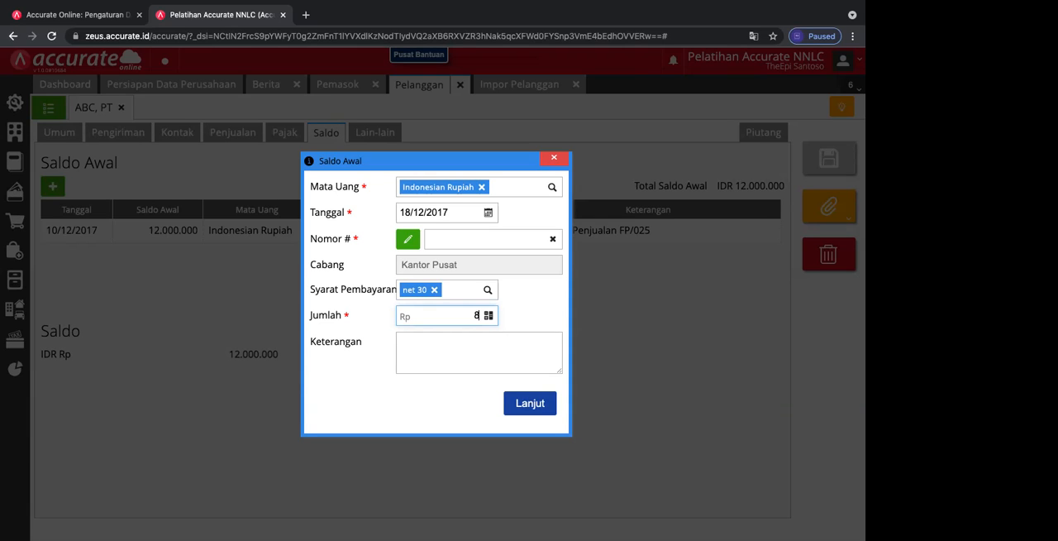
type(".000.000")
Step: Describe the opening balance entry as "Saldo awal Penjualan Inv FP/039" and try to add it to the customer
left_click(421, 349)
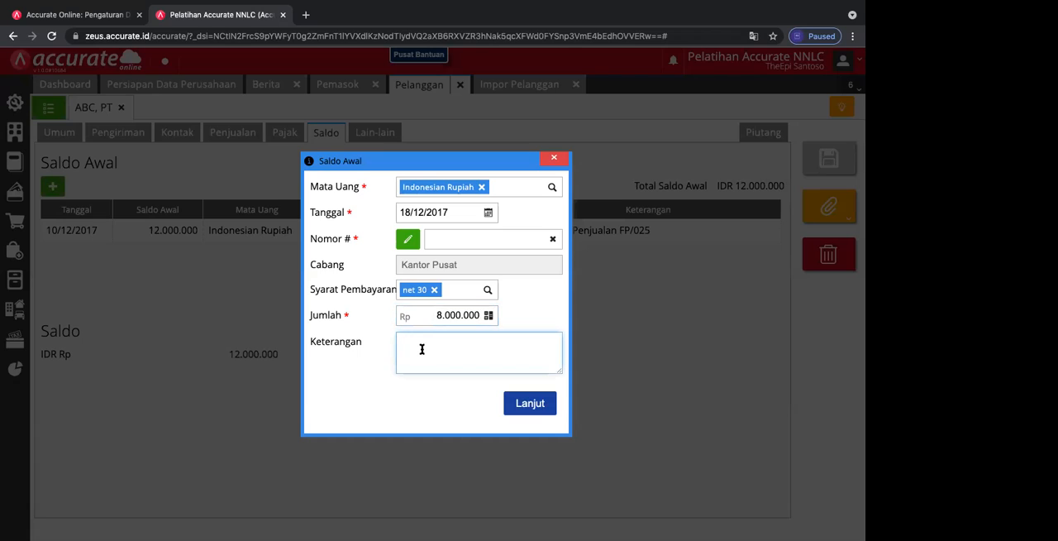
type("Saldo awal In")
key("BackSpace")
key("BackSpace")
key("BackSpace")
type("Penjualan Inv")
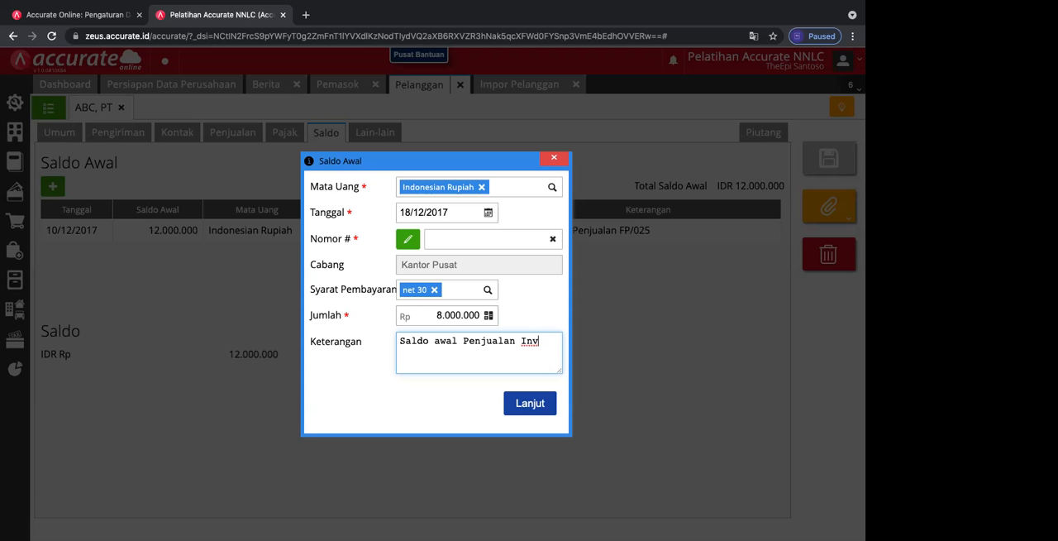
type("FP/039")
left_click(527, 405)
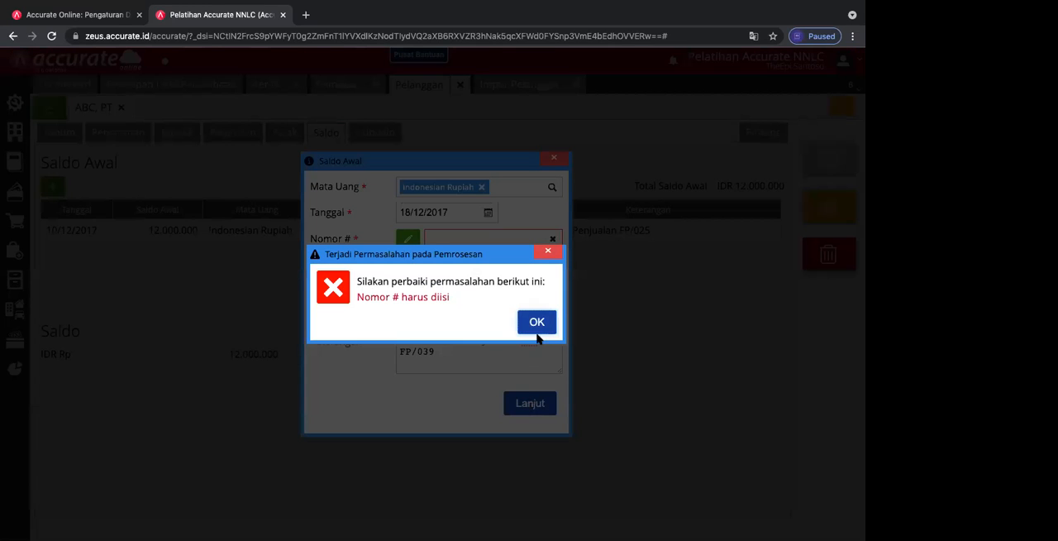
left_click(538, 326)
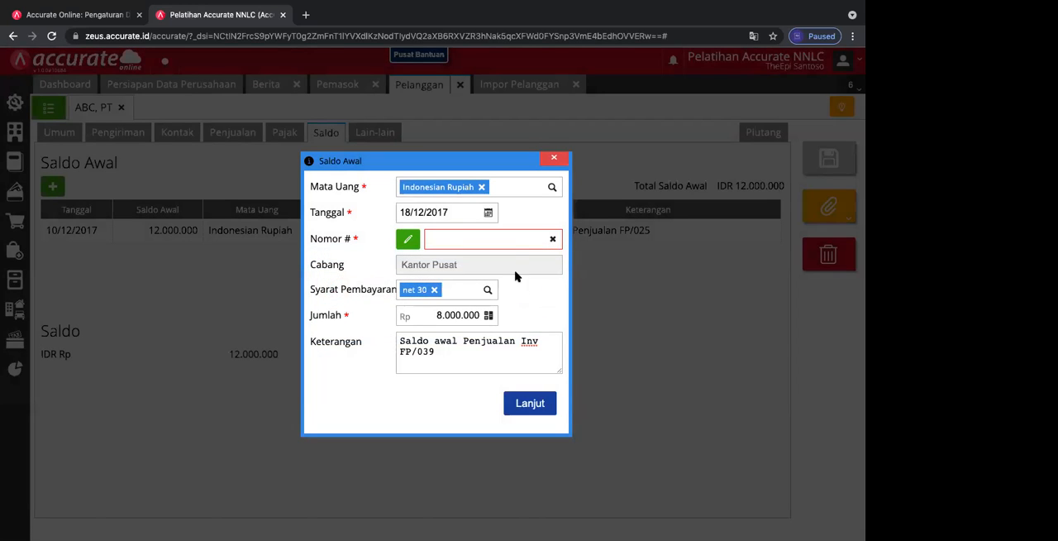
left_click(410, 239)
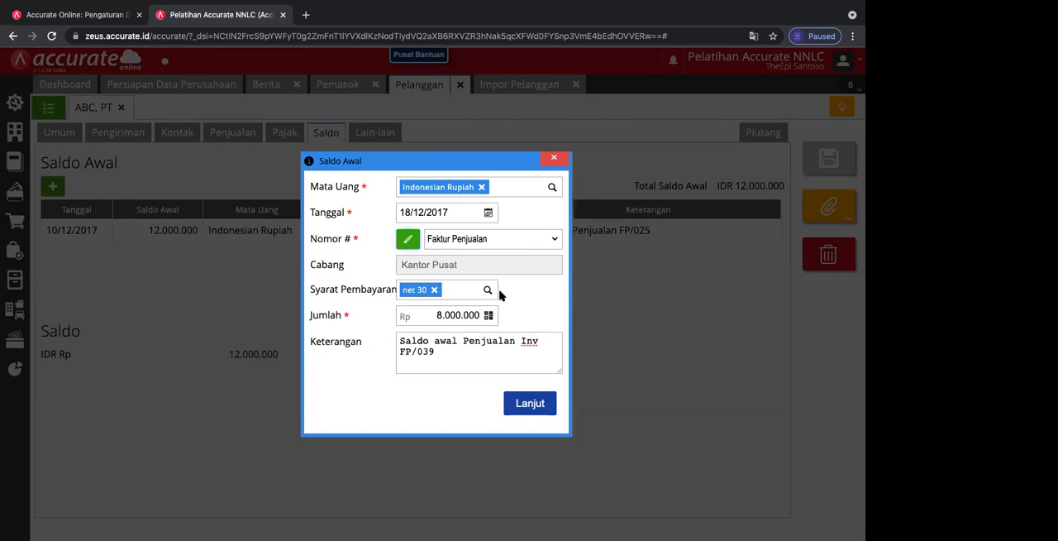
left_click(501, 240)
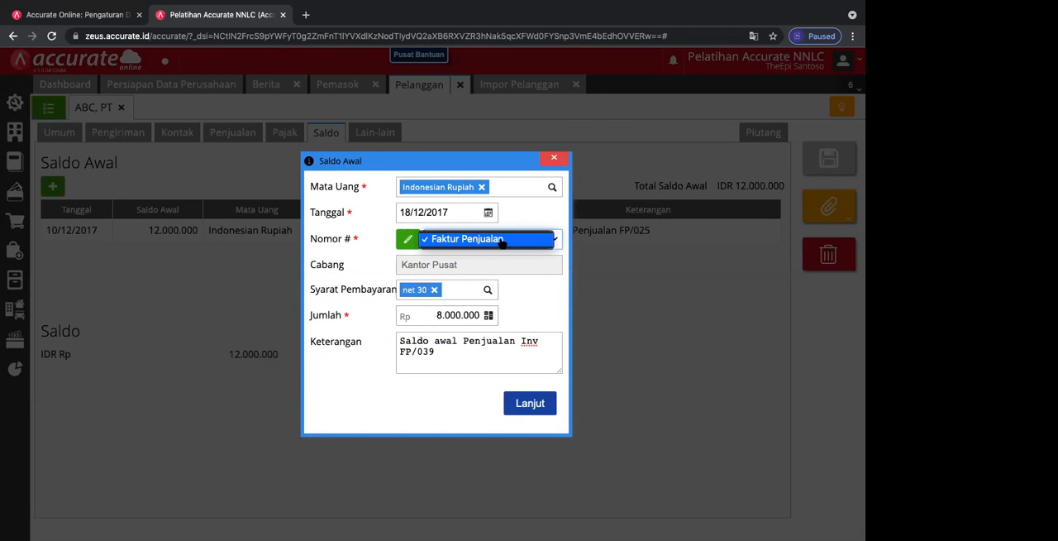
left_click(409, 240)
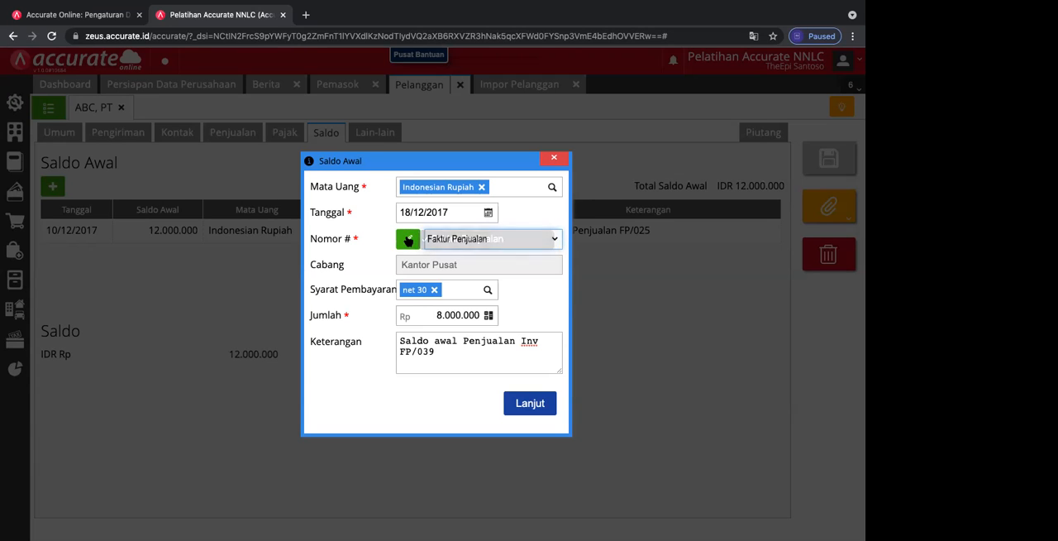
left_click(526, 244)
left_click(525, 239)
left_click(409, 239)
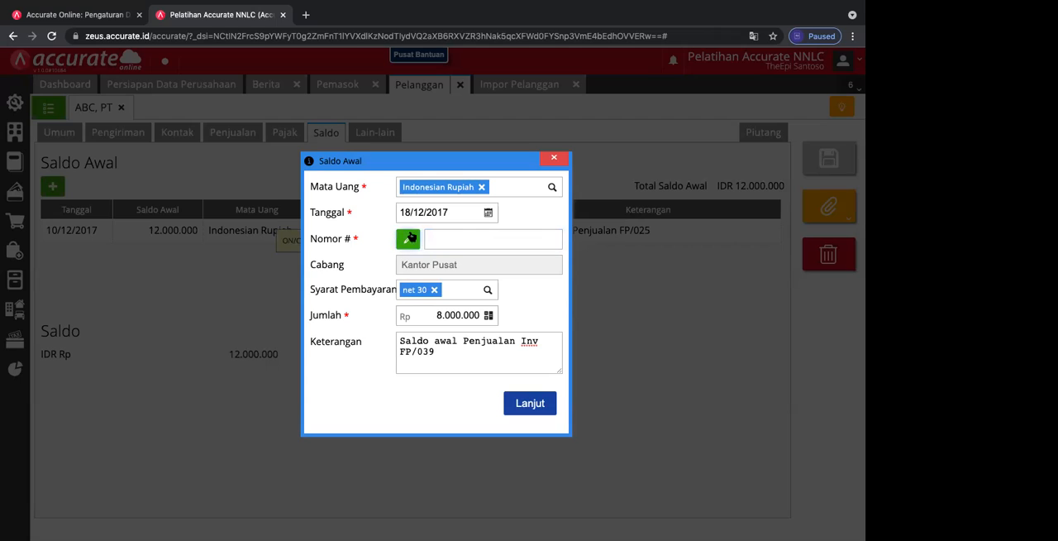
Step: Add the opening balance entry under the number FP/039 and save the customer ABC, PT
left_click(457, 237)
type("FP/039")
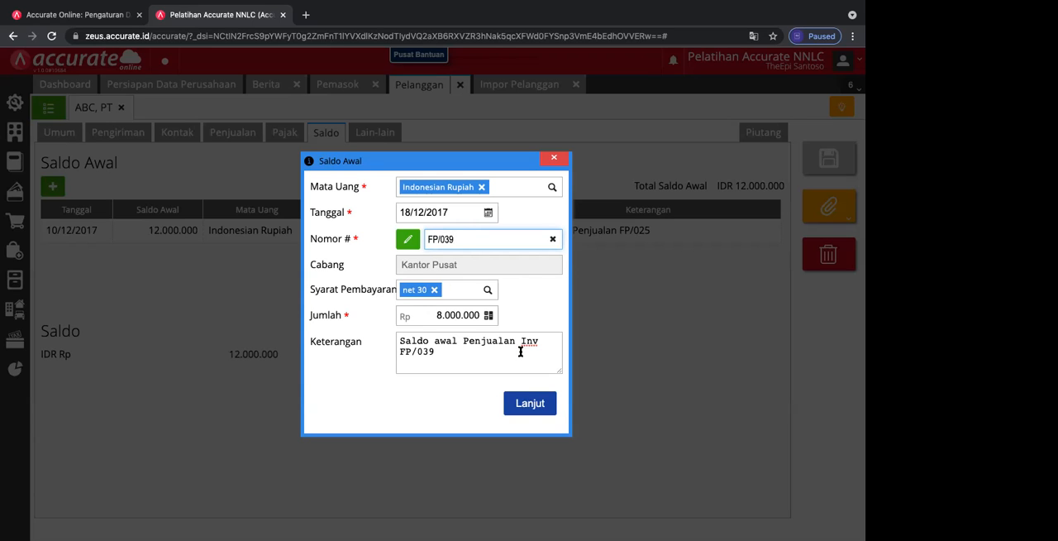
left_click(529, 404)
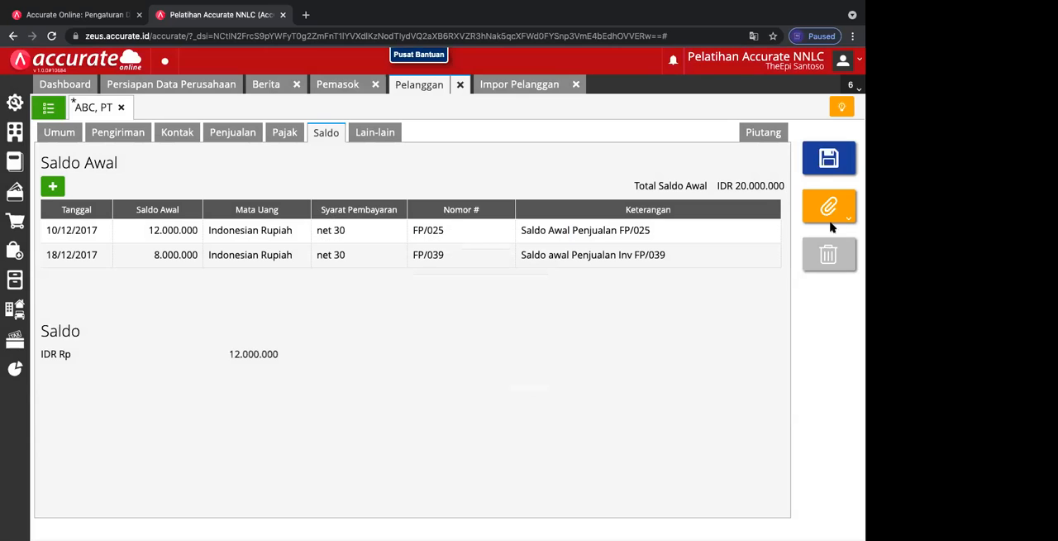
left_click(831, 158)
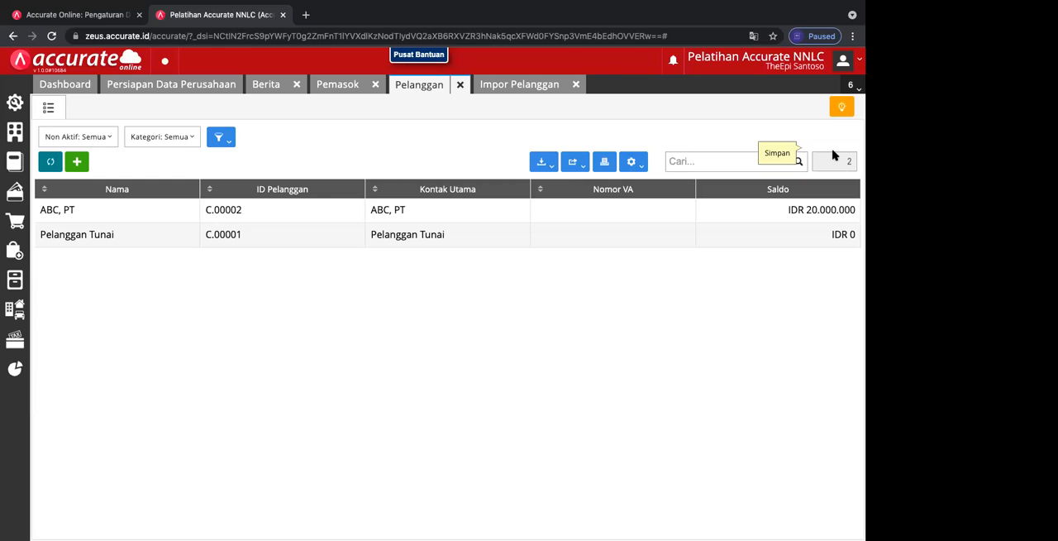
mouse_move(680, 6)
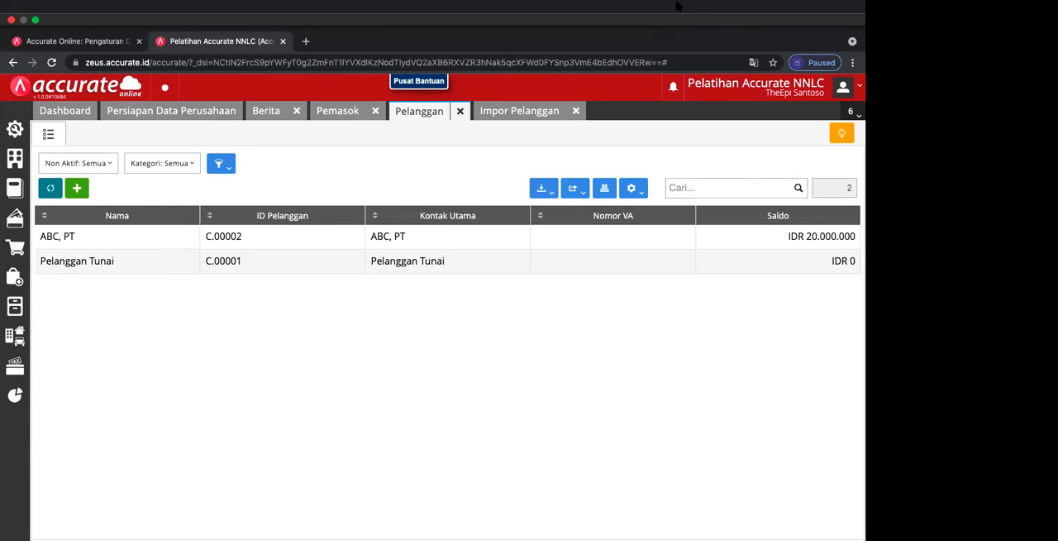
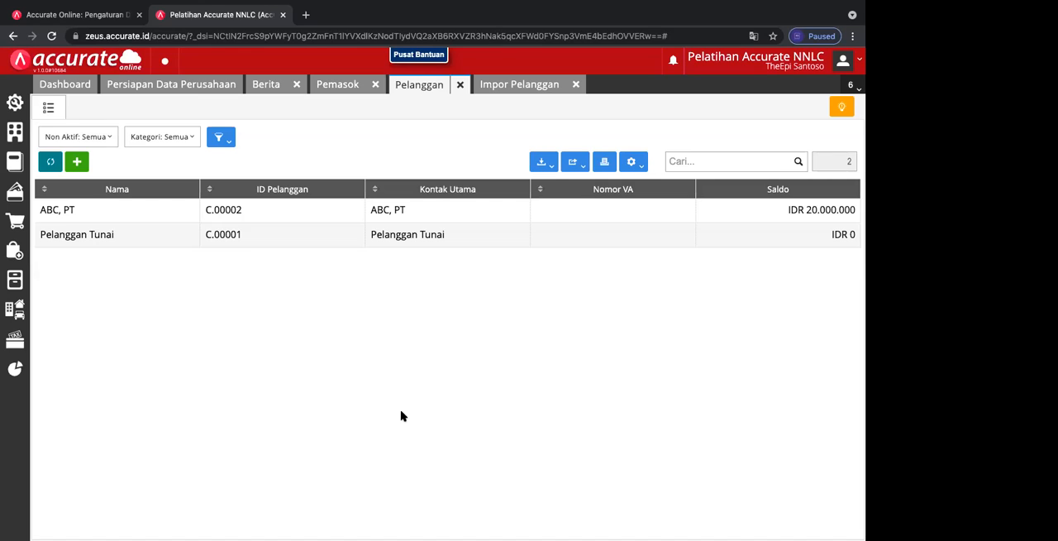
left_click(547, 165)
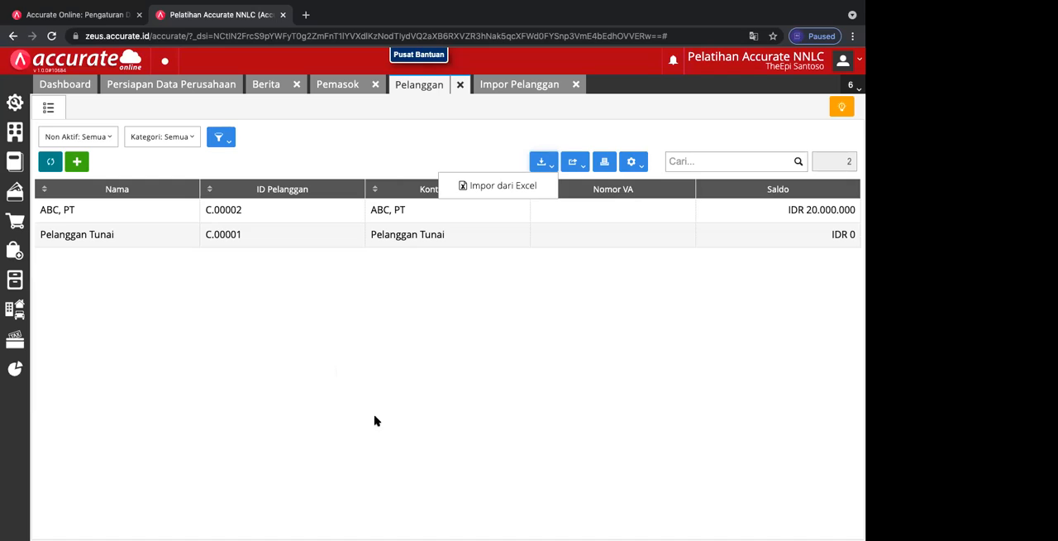
left_click(77, 162)
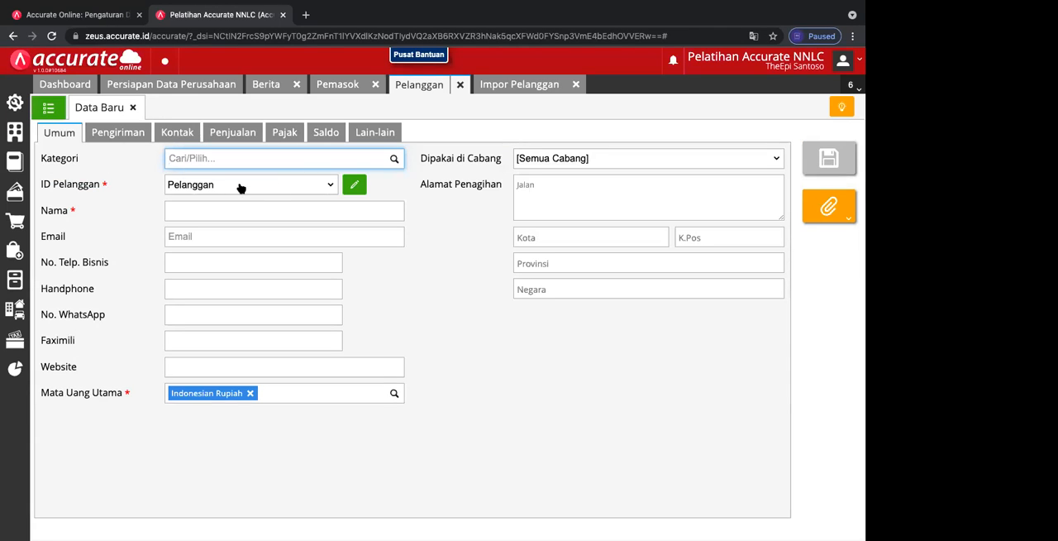
left_click(132, 109)
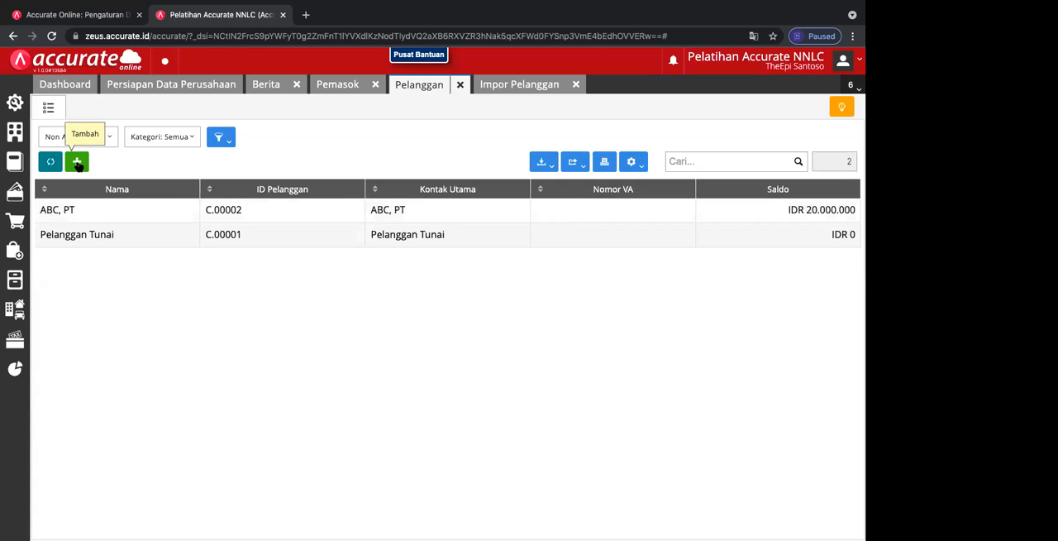
left_click(77, 162)
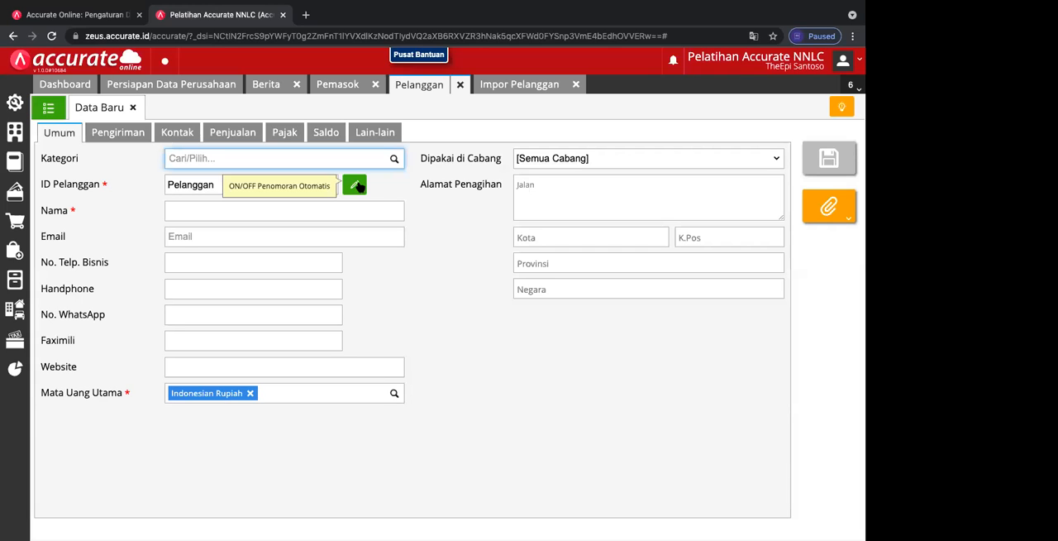
left_click(132, 108)
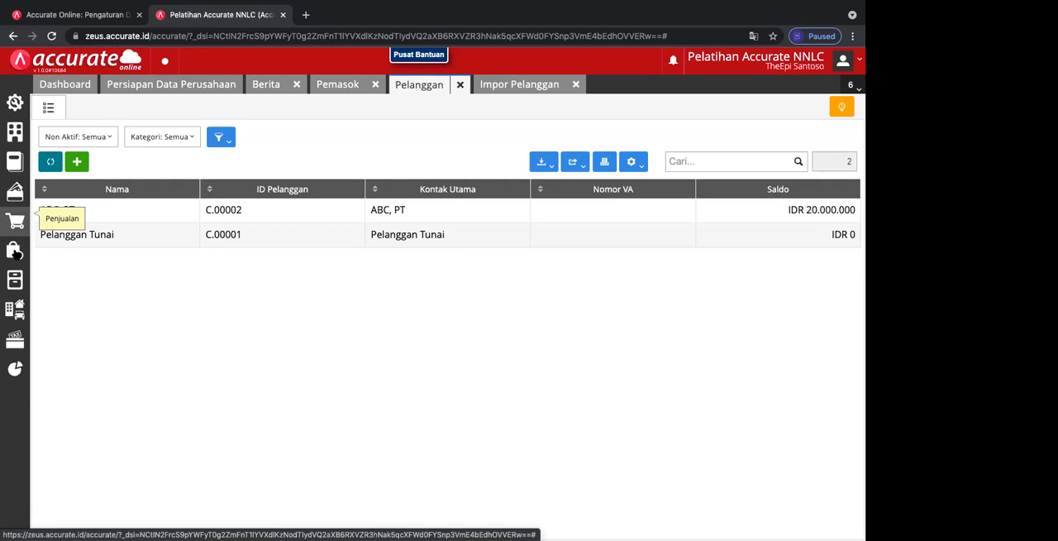
Step: Open the supplier record Inti Sejahtera, PT to check its supplier ID, and close it without changes
left_click(15, 253)
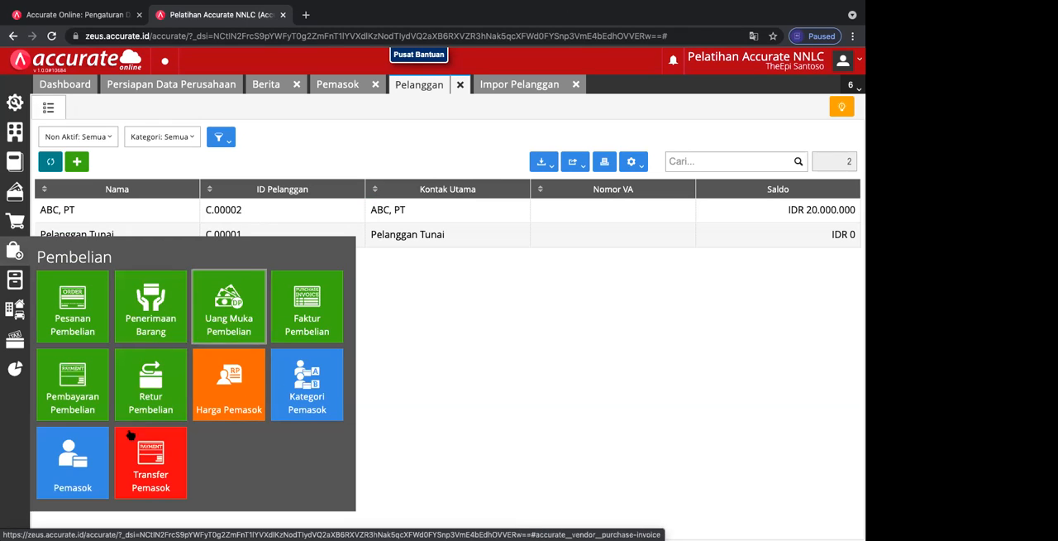
left_click(73, 459)
left_click(118, 211)
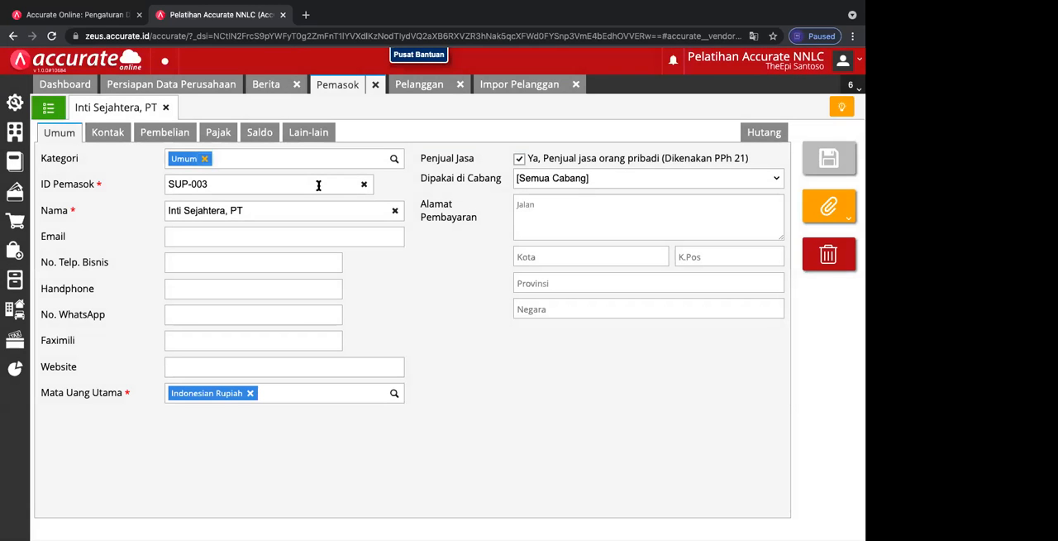
left_click(318, 186)
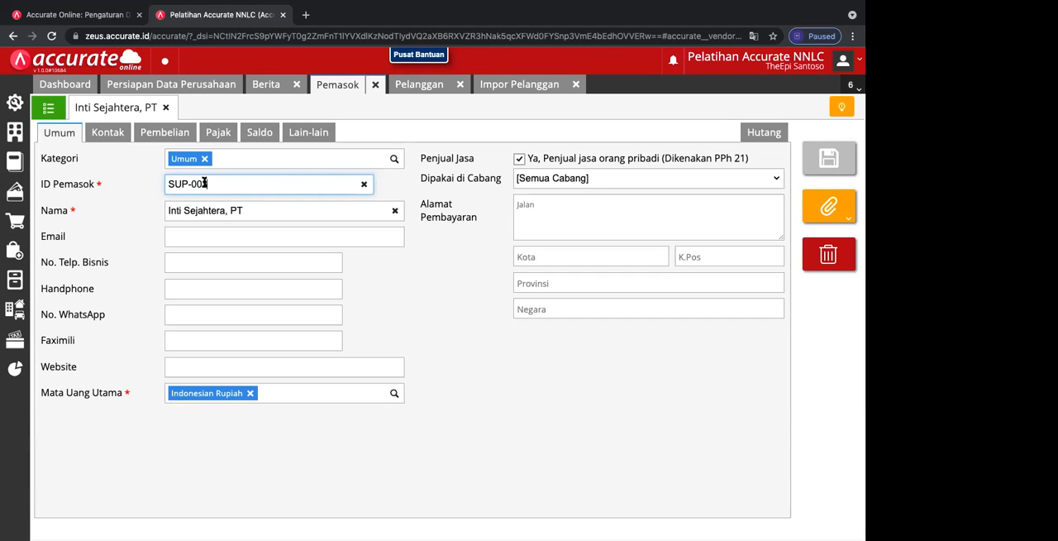
left_click(165, 108)
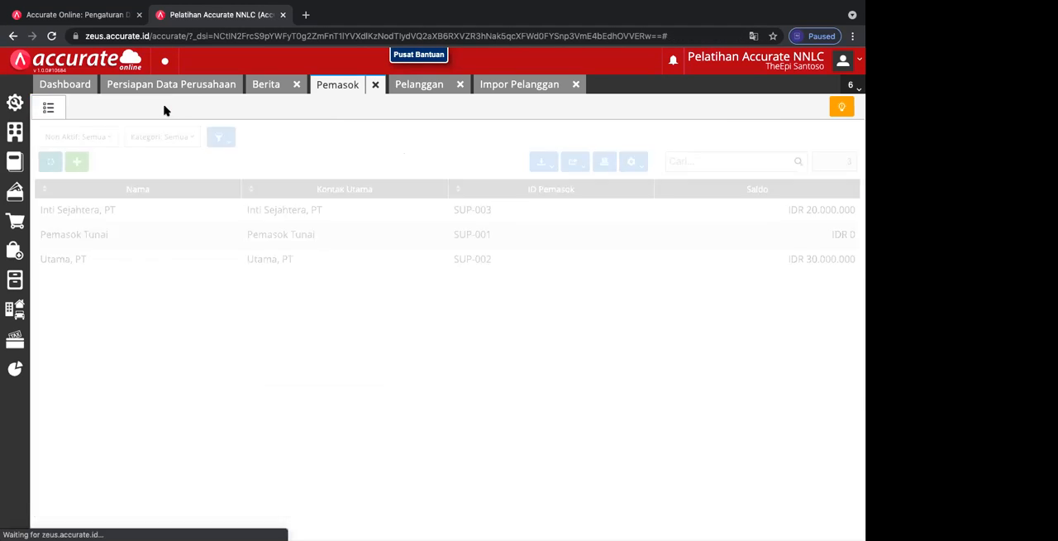
Step: Try switching automatic ID numbering off and on in a new supplier form, and close the form without saving
left_click(78, 163)
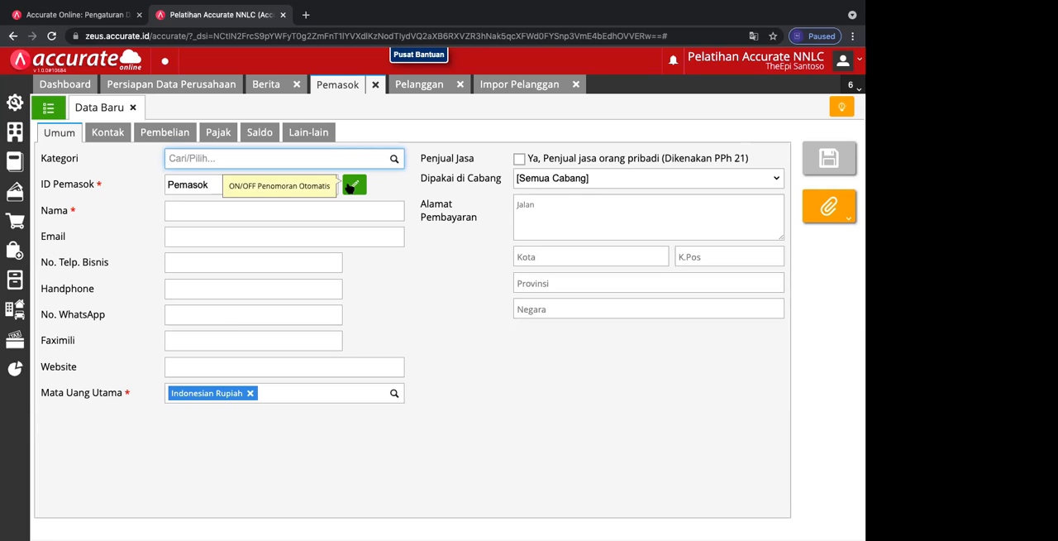
left_click(352, 185)
left_click(216, 183)
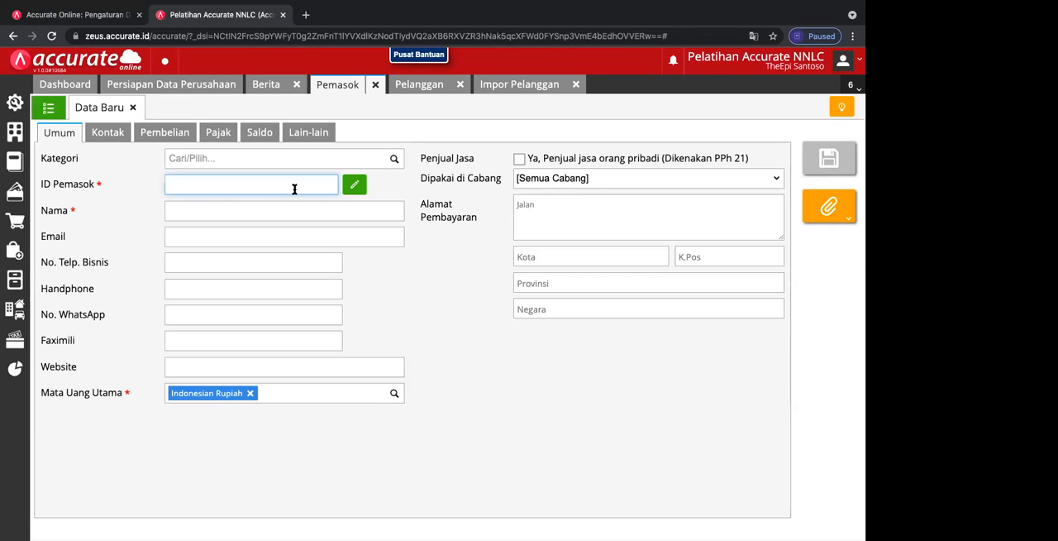
left_click(355, 185)
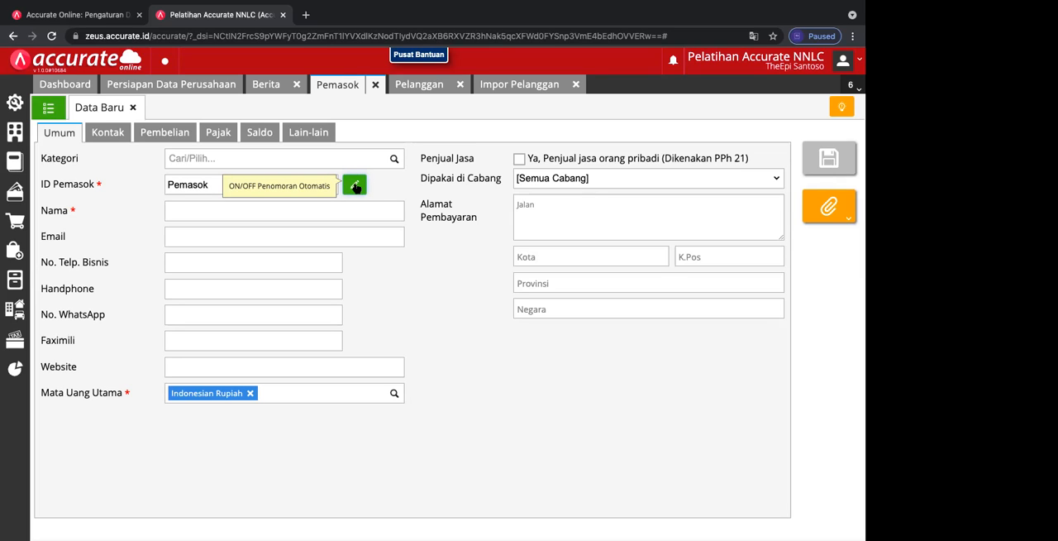
left_click(356, 186)
left_click(356, 188)
left_click(356, 188)
left_click(132, 107)
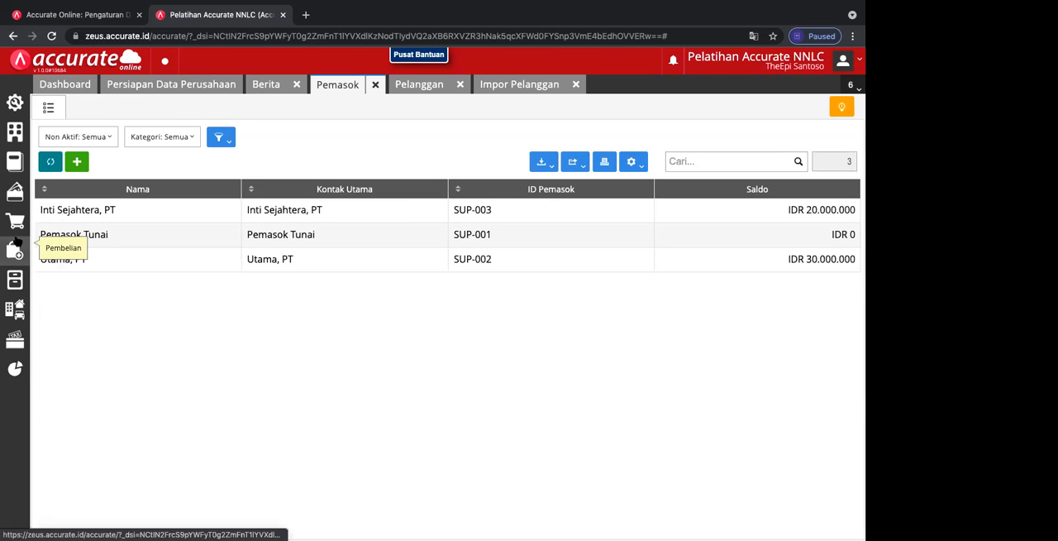
Step: Start a new customer record in the customer list and name it "Setia Kawan , CV"
left_click(421, 86)
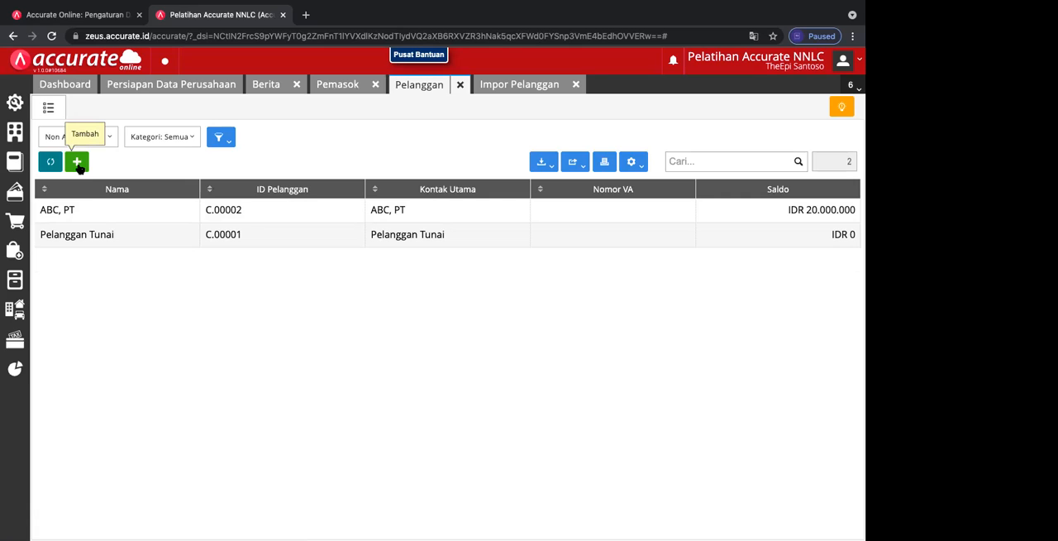
left_click(76, 162)
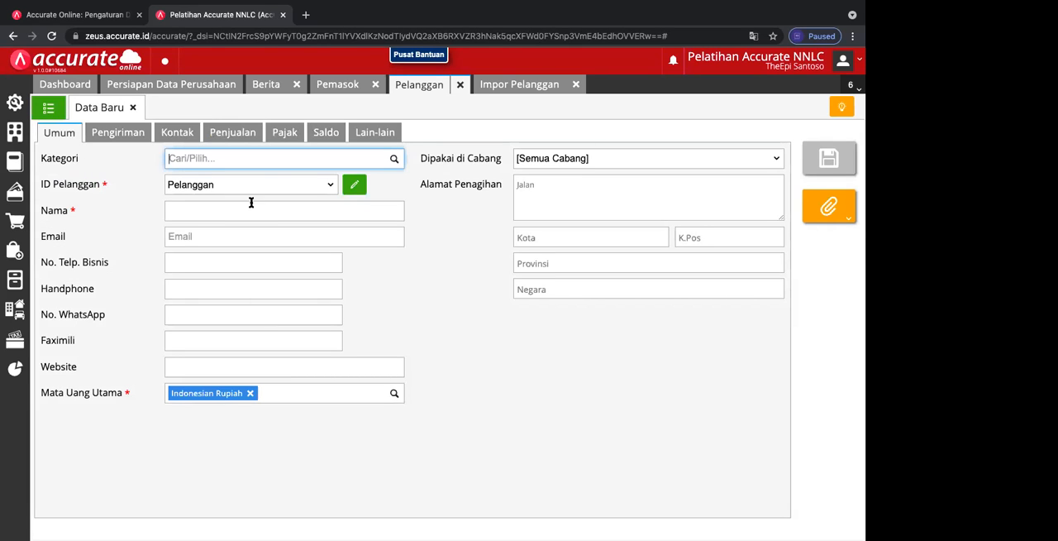
left_click(239, 207)
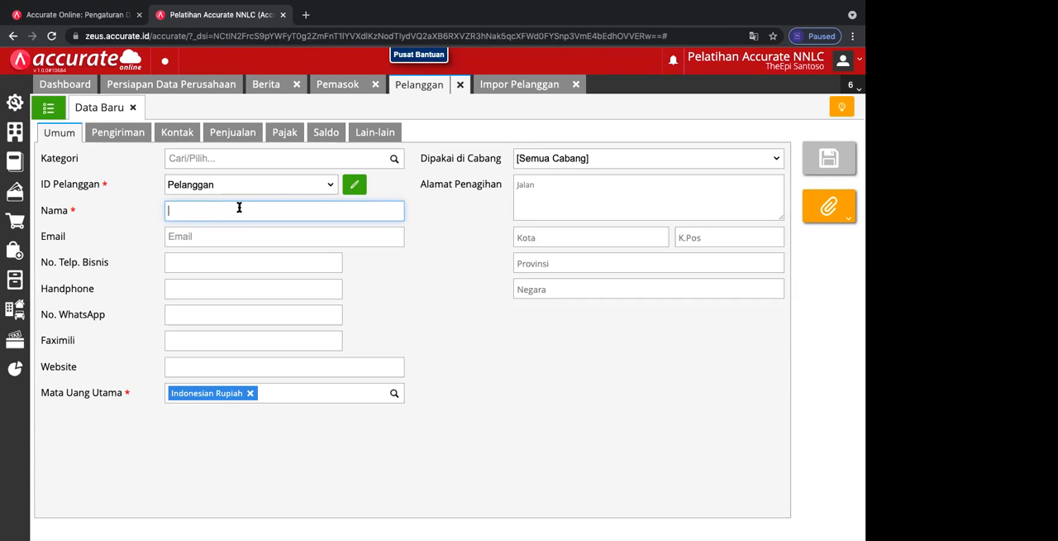
type("Setia, Ka")
key("BackSpace")
key("BackSpace")
key("BackSpace")
key("BackSpace")
type("Kawan , CV")
Step: Set the customer's receivable account to [110301] Piutang Usaha IDR and the down payment account to [210102] Uang Muka Penjualan IDR
left_click(124, 136)
left_click(174, 136)
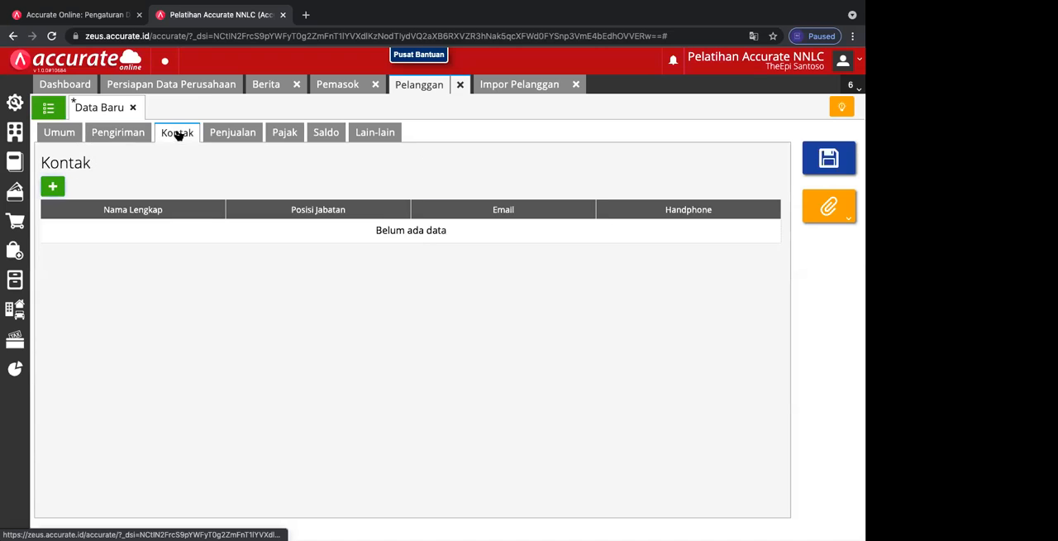
left_click(225, 134)
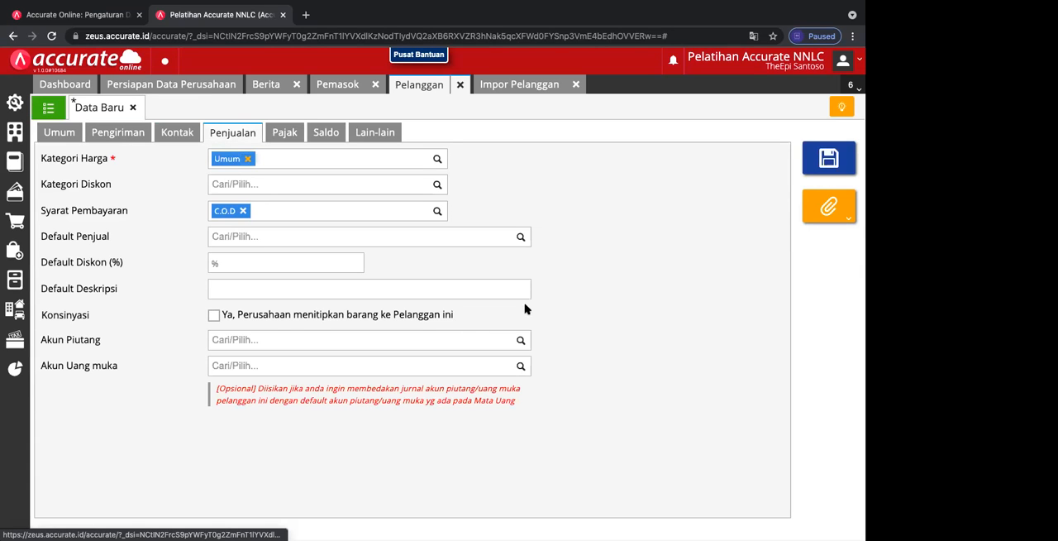
left_click(520, 340)
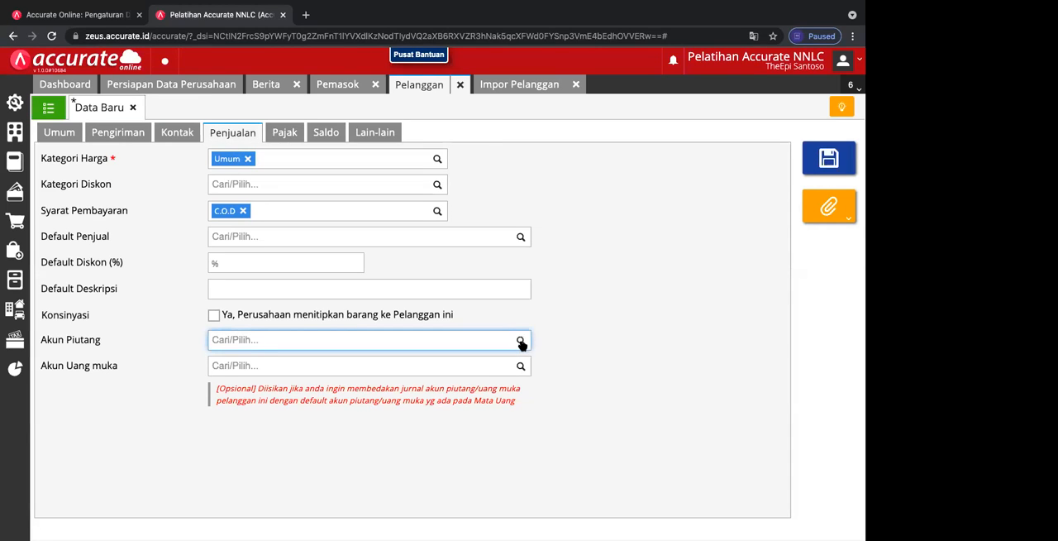
left_click(399, 372)
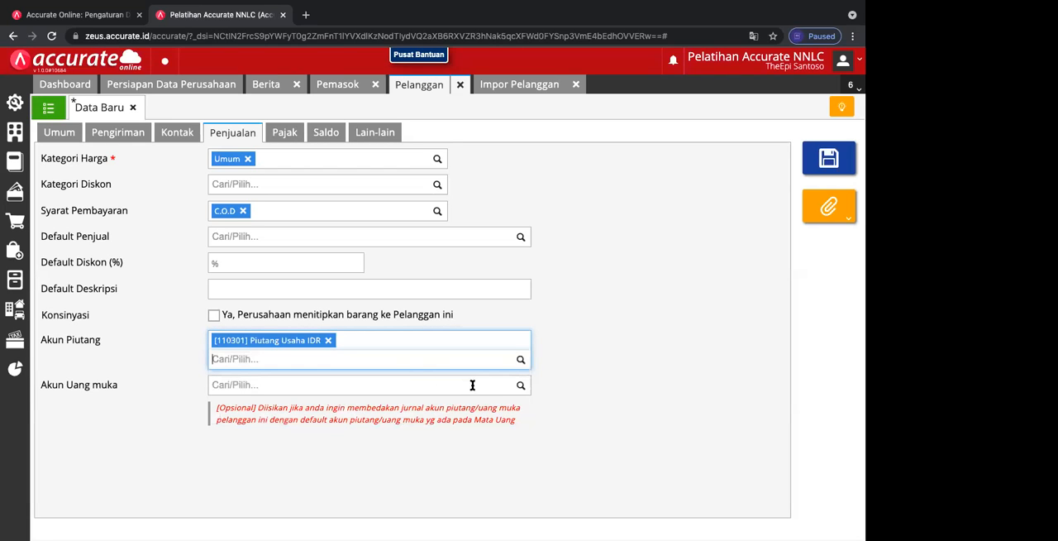
left_click(520, 387)
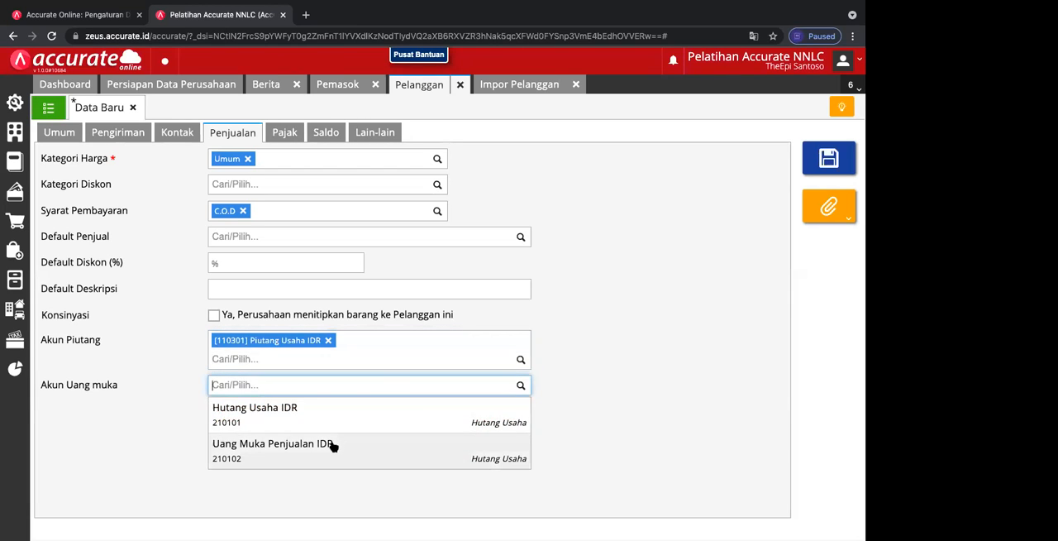
left_click(332, 445)
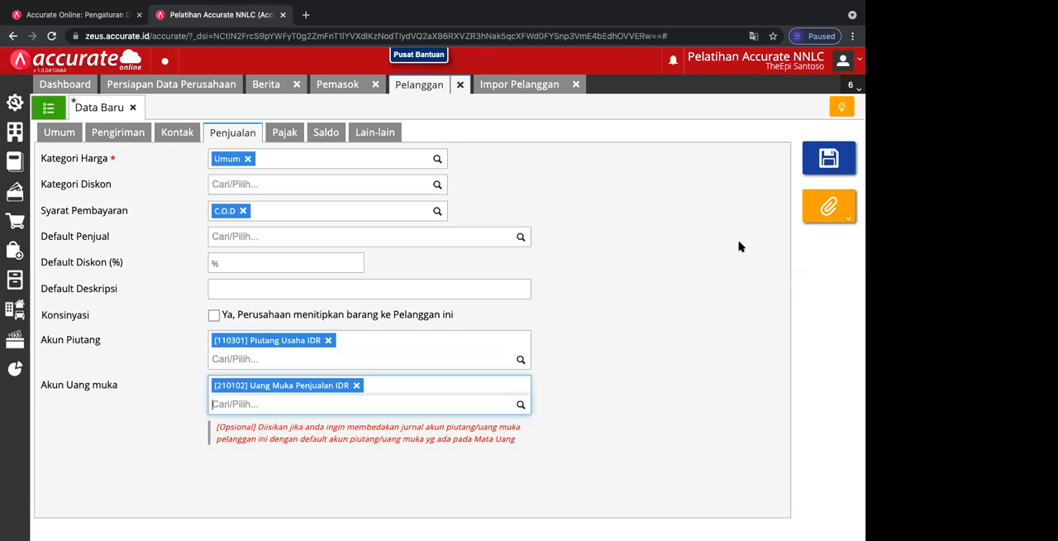
Step: Start an opening balance entry for the new customer dated 23/12/2017
left_click(321, 135)
left_click(54, 188)
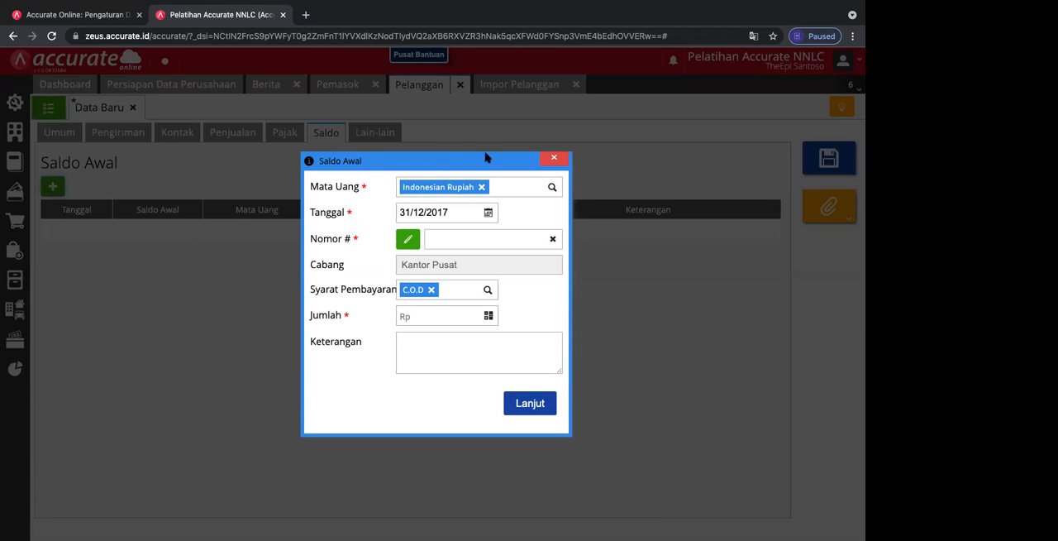
left_click(488, 213)
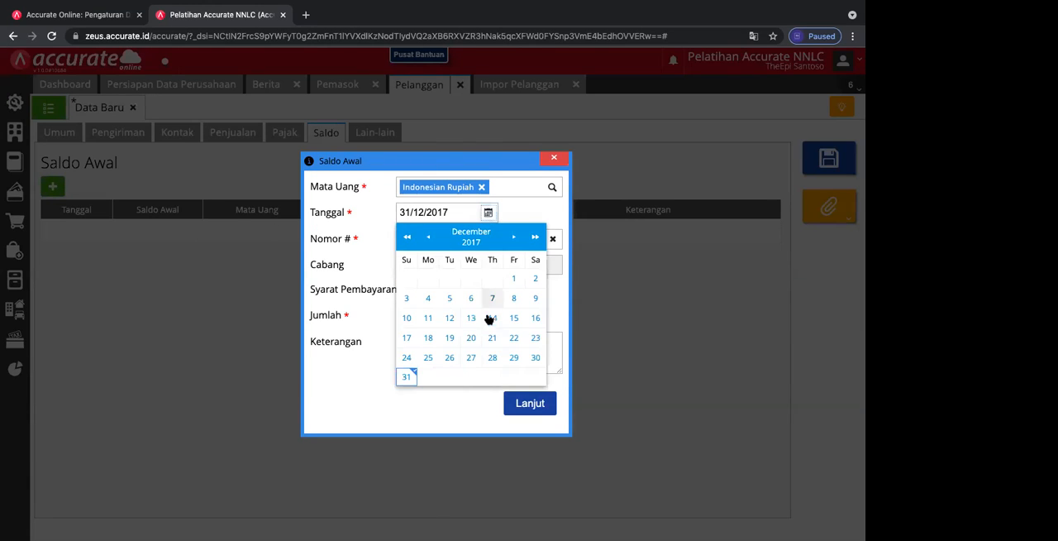
left_click(535, 337)
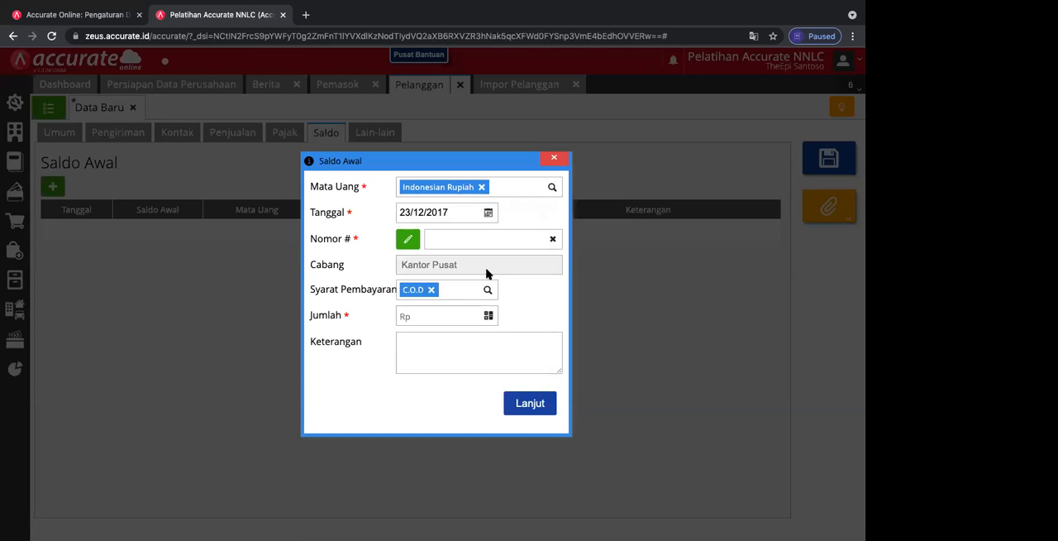
Step: Number the opening balance entry manually as FP/115
left_click(470, 241)
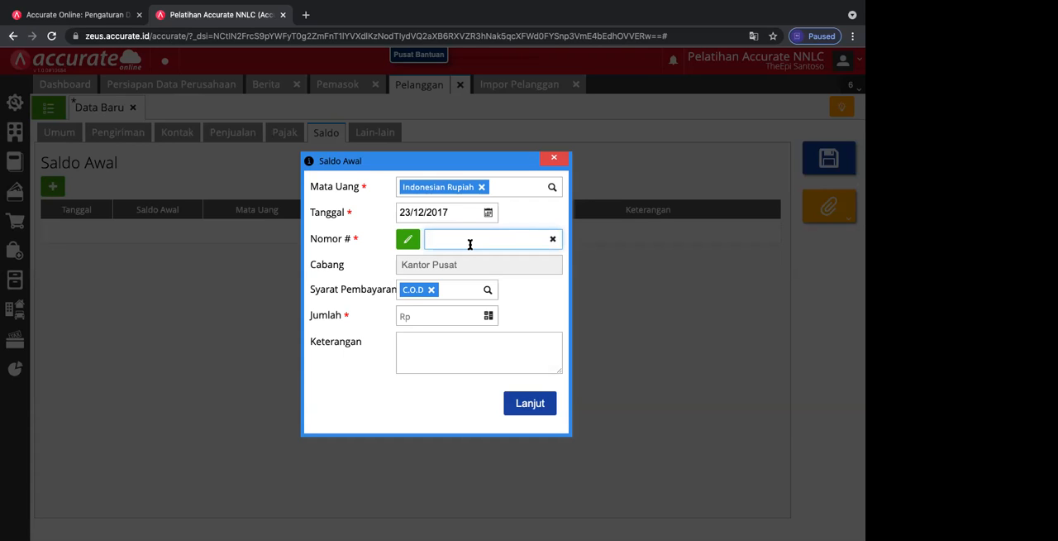
left_click(406, 242)
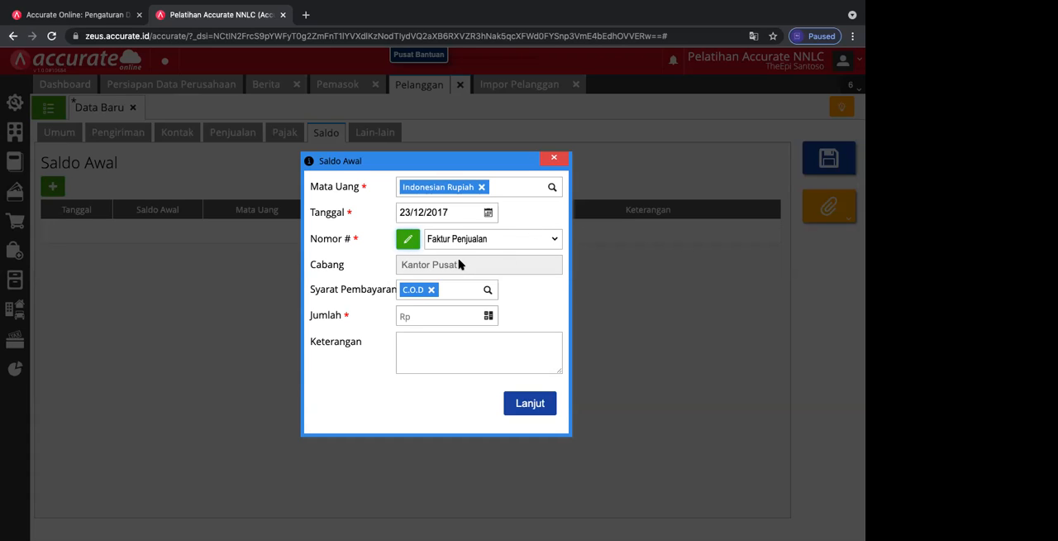
left_click(496, 239)
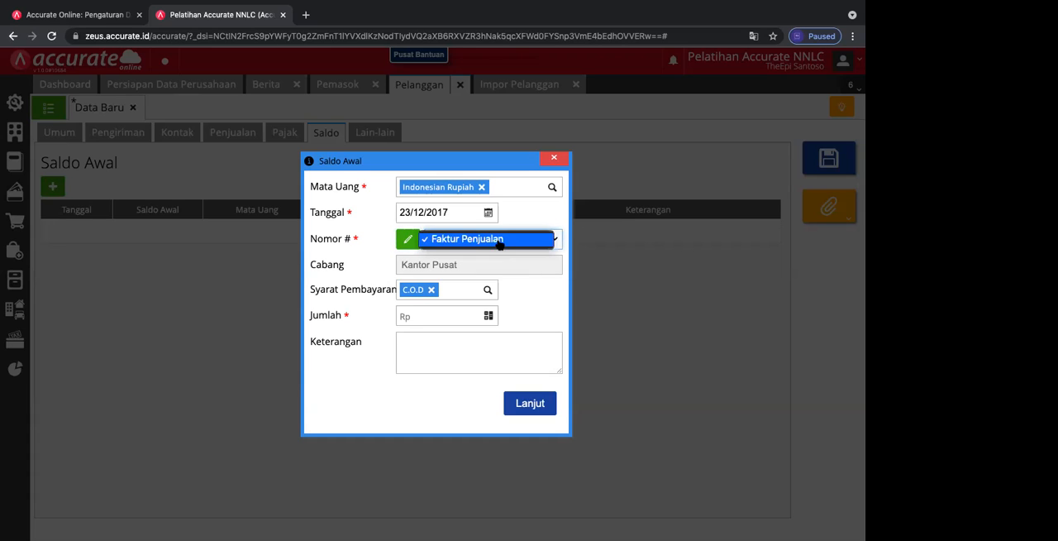
left_click(408, 239)
left_click(408, 239)
left_click(442, 240)
type("FP/115")
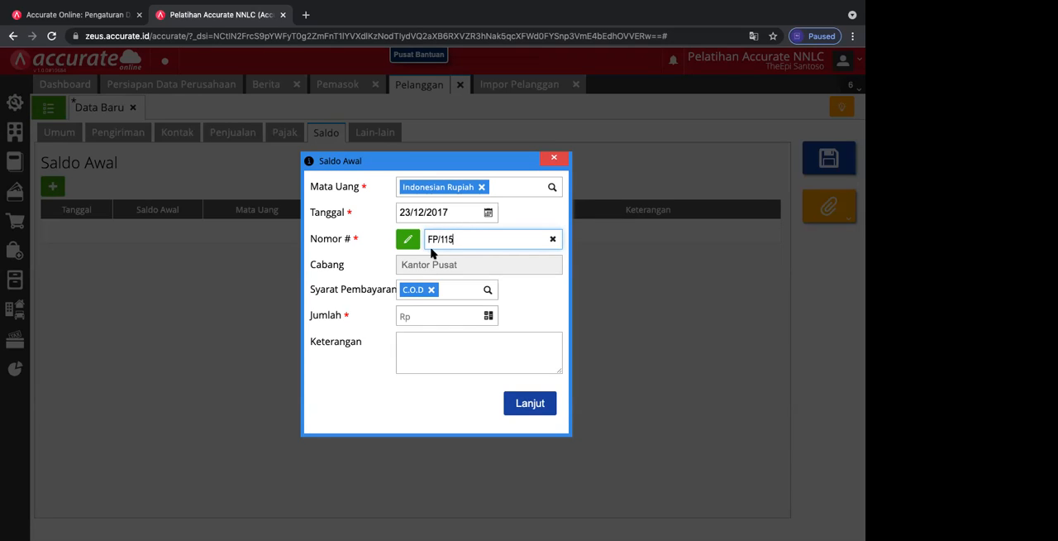
Step: Set the opening balance amount to Rp 15.000.000 and describe it as "Saldo Awal Penjualan 23/12/2017"
left_click(426, 314)
type("15")
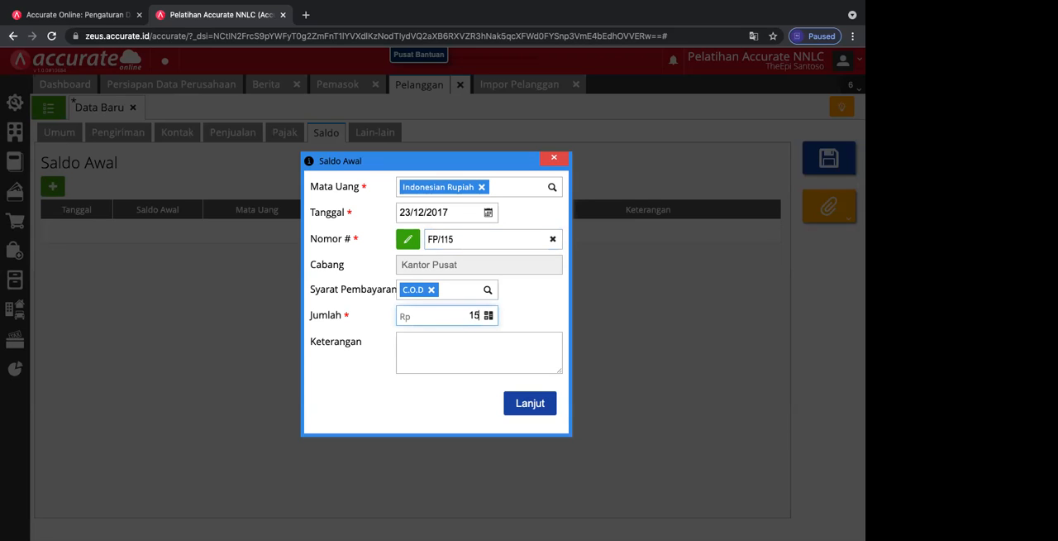
type(".000.000")
left_click(411, 347)
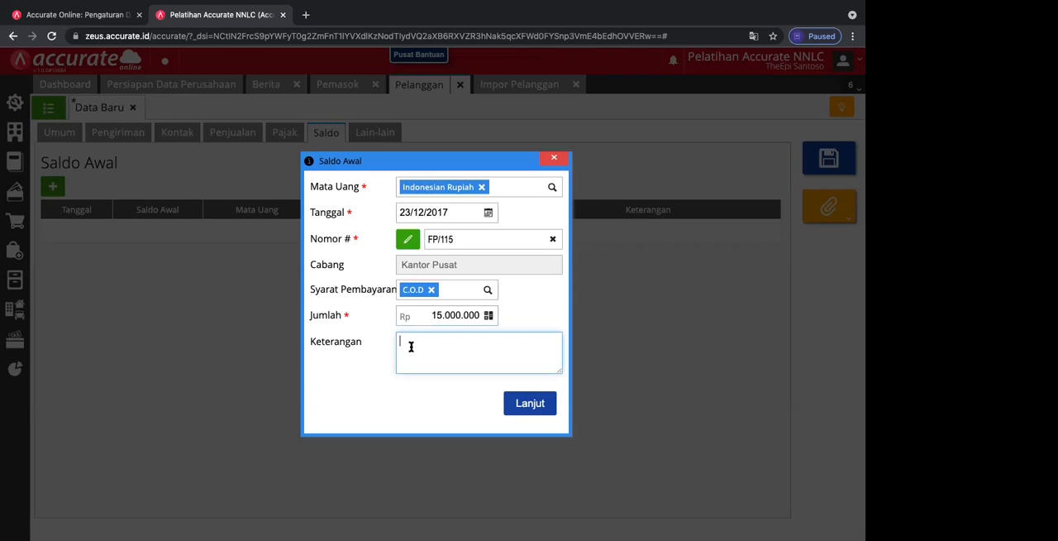
type("SaldoAwa")
key("BackSpace")
key("BackSpace")
key("BackSpace")
type("Awal Penu")
key("BackSpace")
type("jualan")
type("23/12/2017")
Step: Add the opening balance entry to the customer, save the record and return to the customer list
left_click(528, 404)
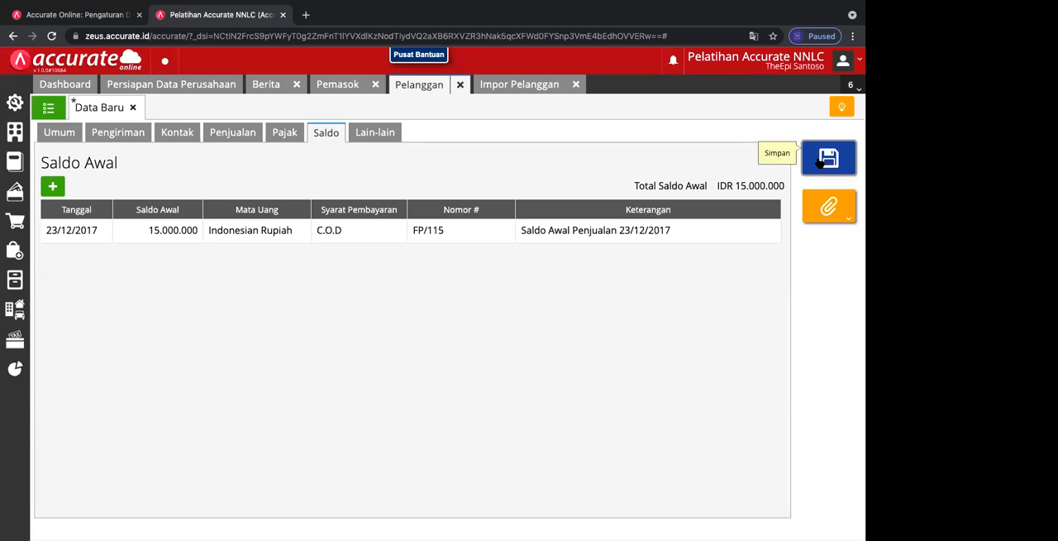
left_click(821, 162)
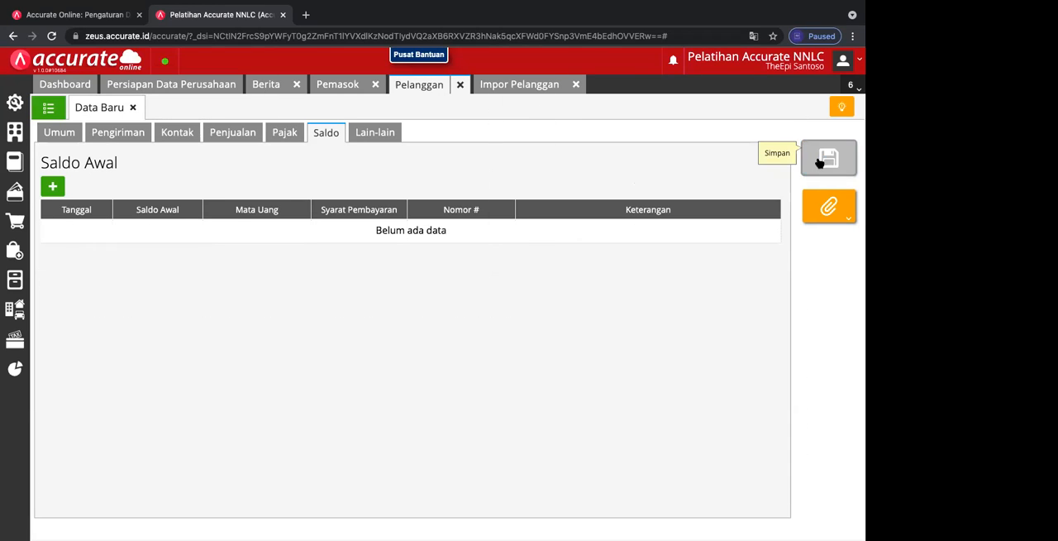
left_click(134, 109)
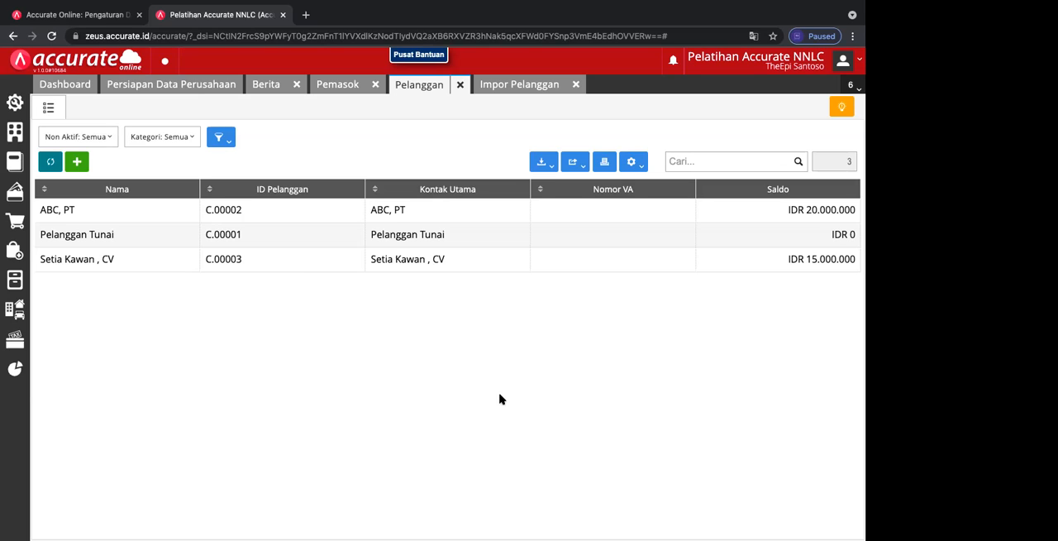
Step: Start a new customer record named "Sejahtera, Toko"
left_click(78, 163)
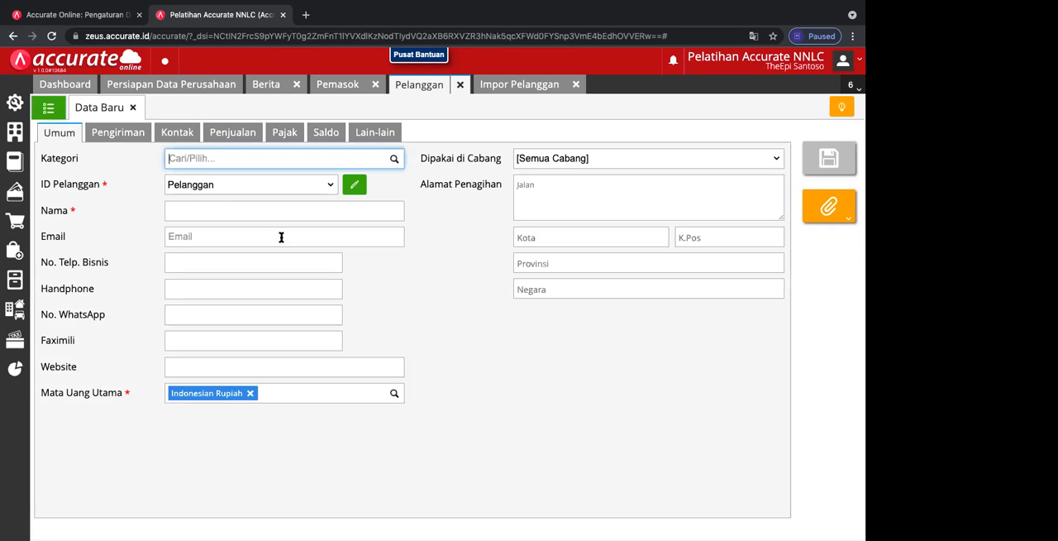
left_click(293, 214)
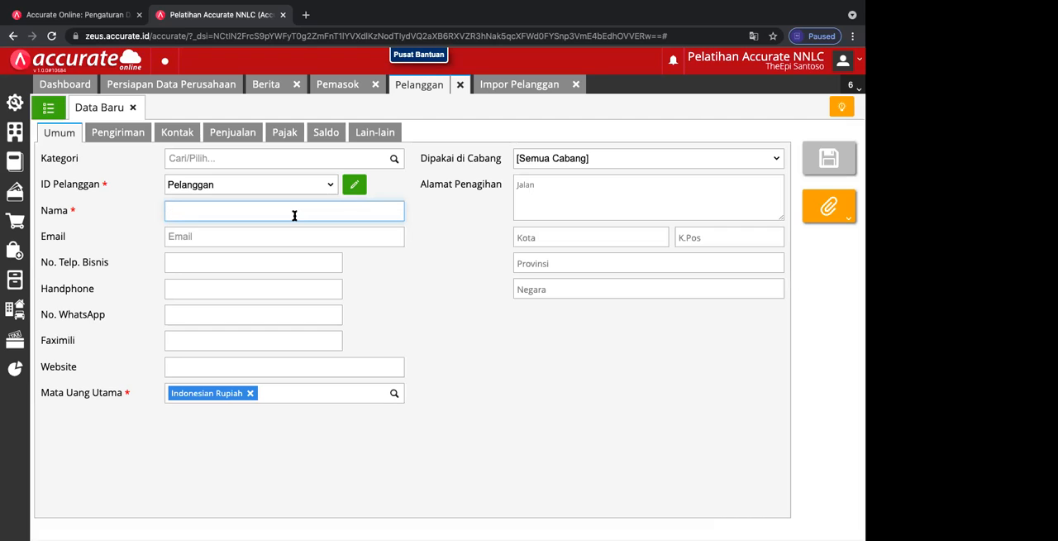
type("Sejahtera, Toko")
Step: Set the customer's receivables account to Piutang Usaha IDR and the down payment account to Uang Muka Penjualan IDR
left_click(140, 134)
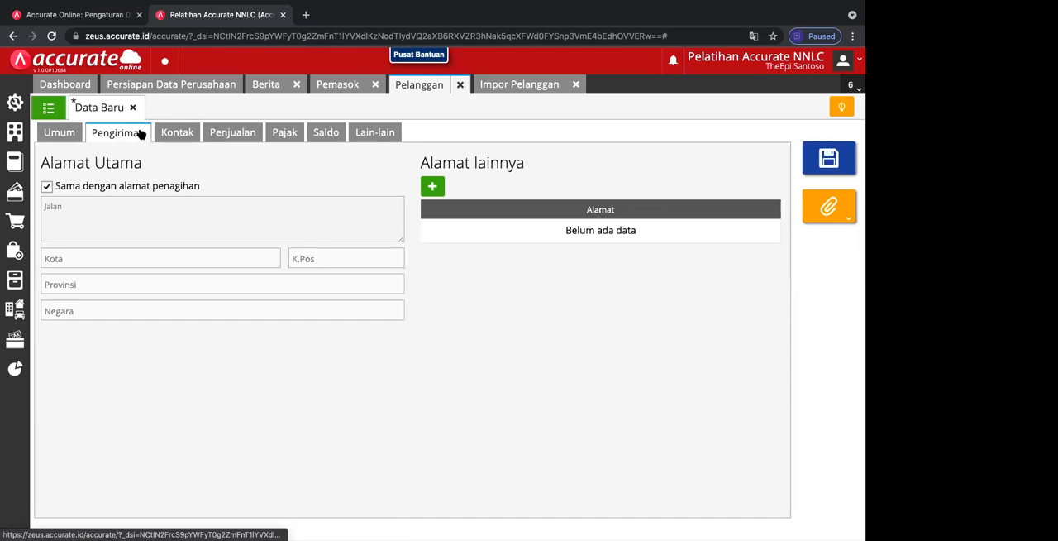
left_click(187, 132)
left_click(220, 133)
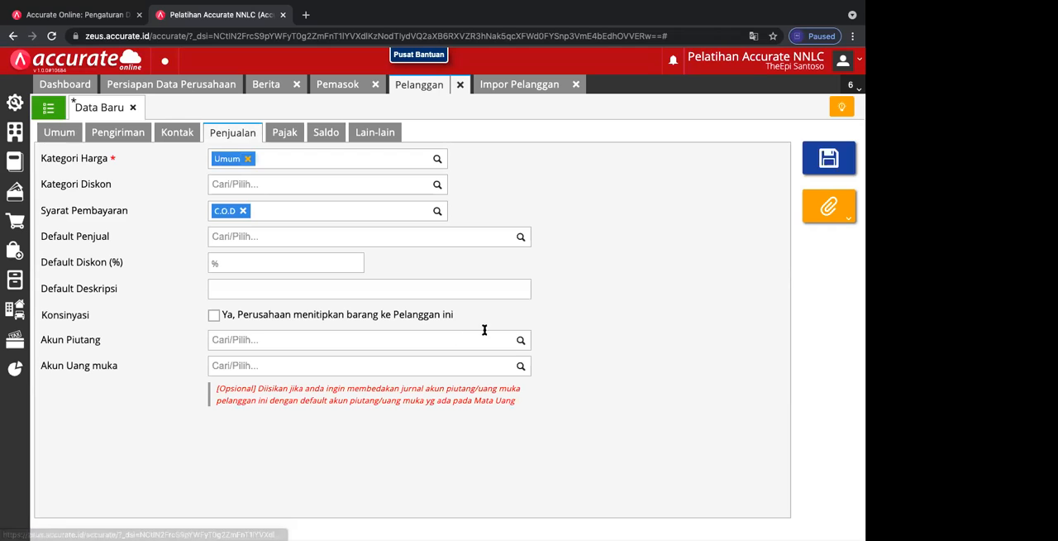
left_click(516, 345)
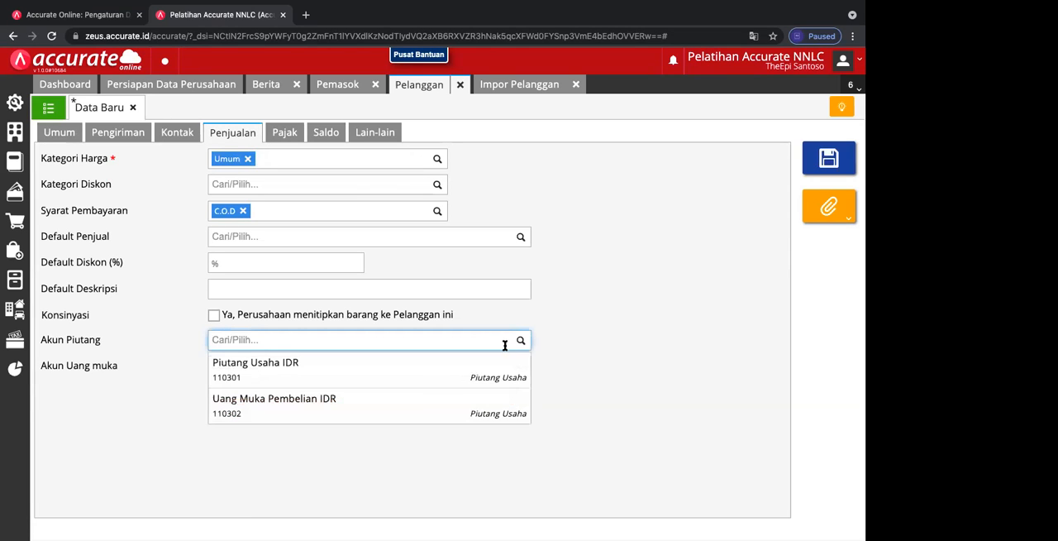
left_click(415, 383)
left_click(516, 385)
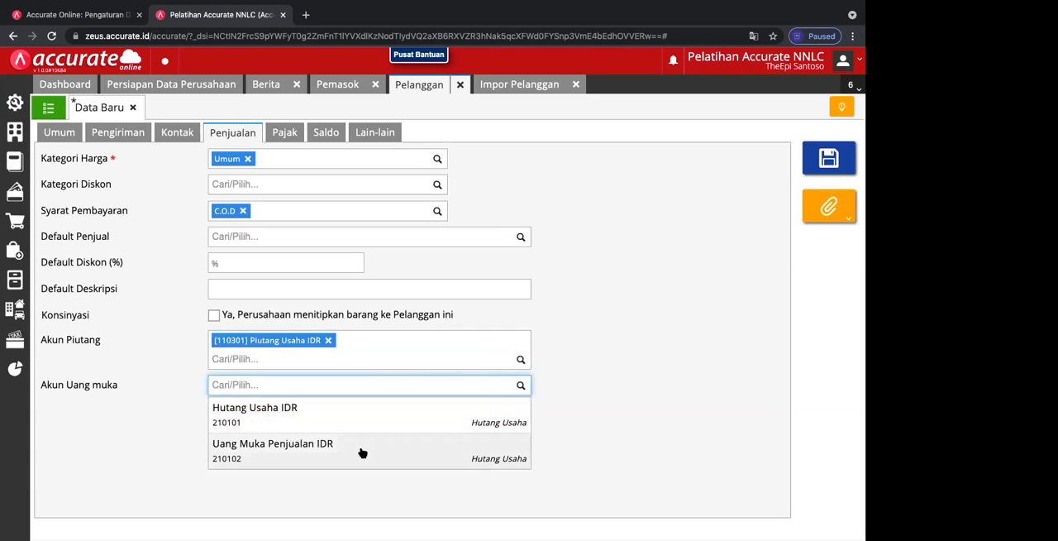
left_click(360, 451)
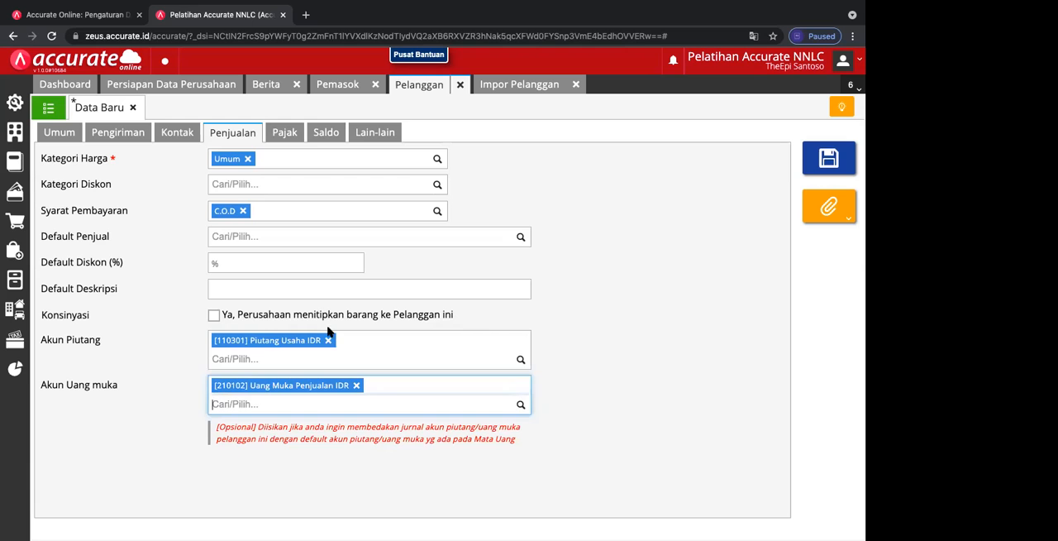
Step: Start an opening balance entry for the customer dated 01/12/2017 and number it FP/017
left_click(327, 134)
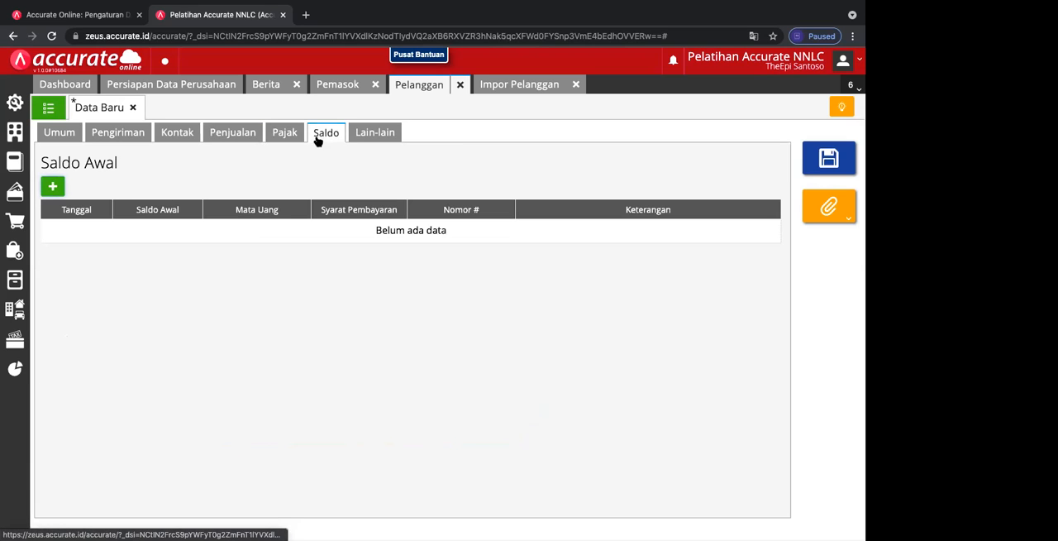
left_click(56, 187)
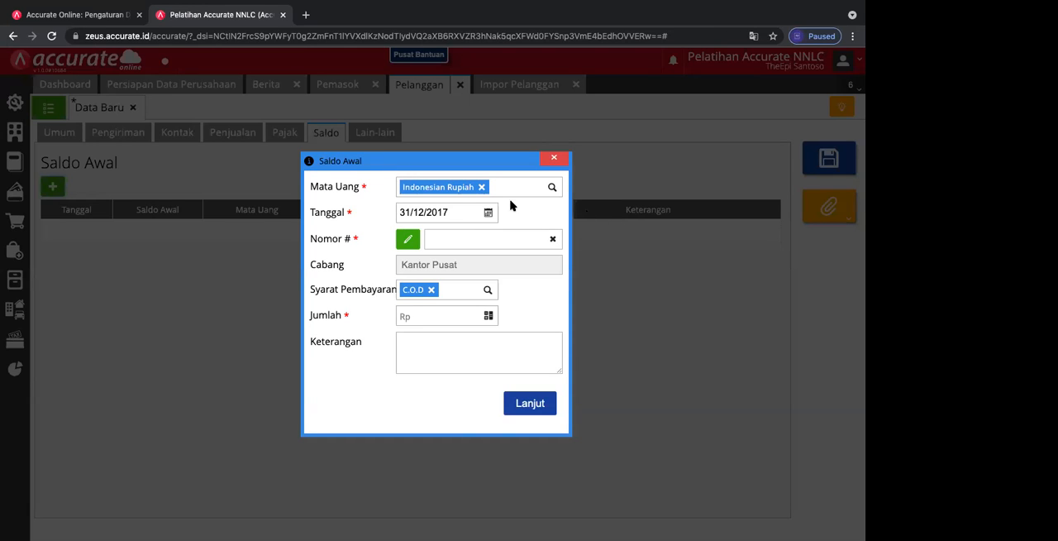
left_click(489, 213)
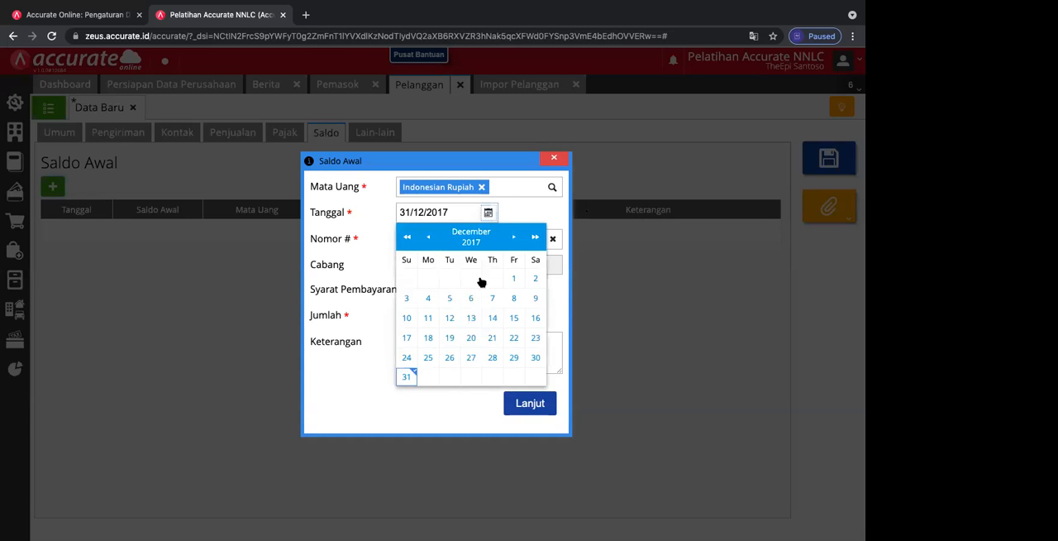
left_click(513, 278)
left_click(471, 237)
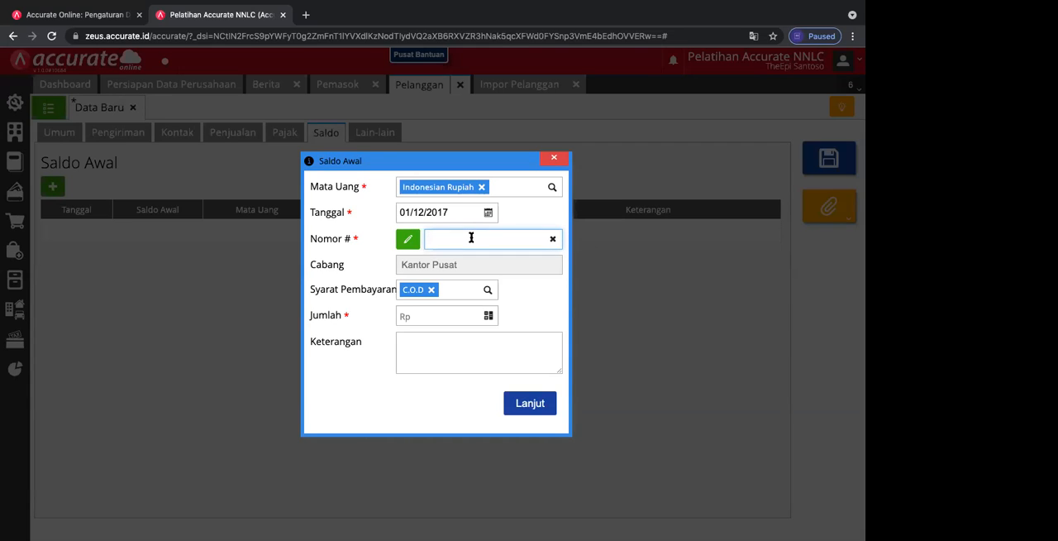
type("FP/017")
Step: Set the amount of opening balance entry FP/017 to Rp 7.500.000
left_click(417, 313)
type("7.500.000")
Step: Describe the entry as "Saldo Awal Penjualan FP/017 1/12/2017" and add it to the customer's opening balances
left_click(421, 349)
type("Saldo")
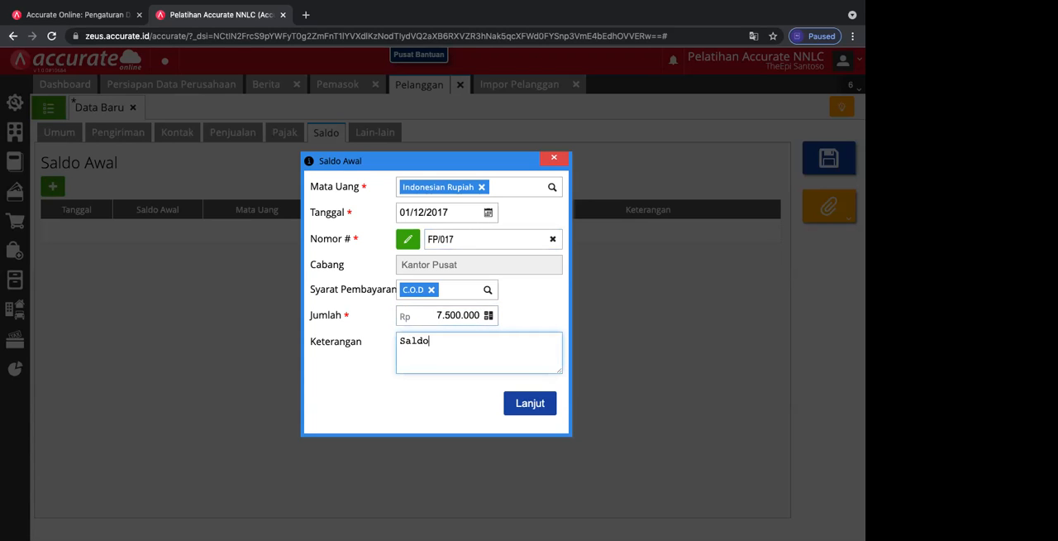
type(" Awal Penjualan FP/017")
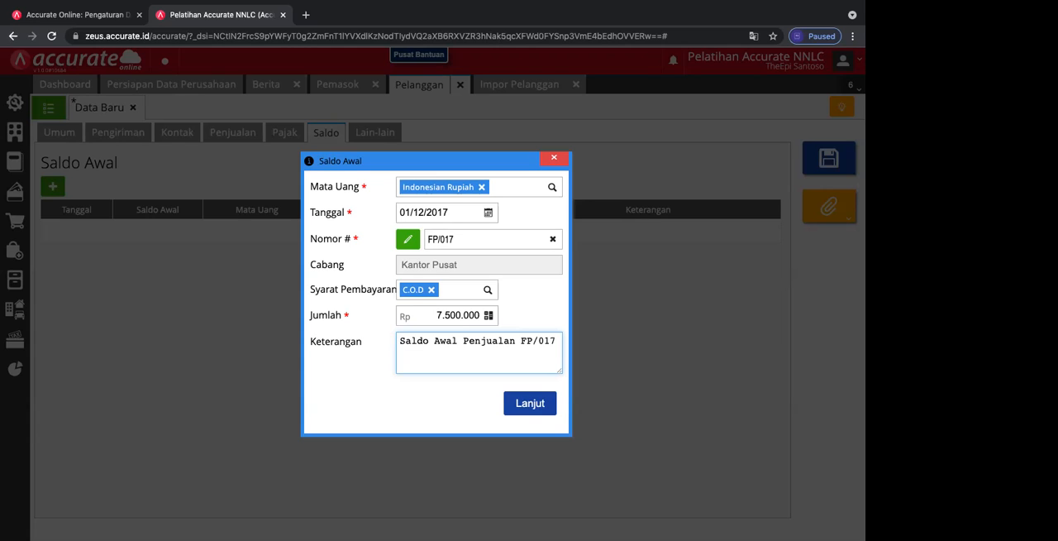
type(" 1/12/2021")
key("BackSpace")
key("BackSpace")
key("BackSpace")
key("BackSpace")
type("2017")
left_click(516, 411)
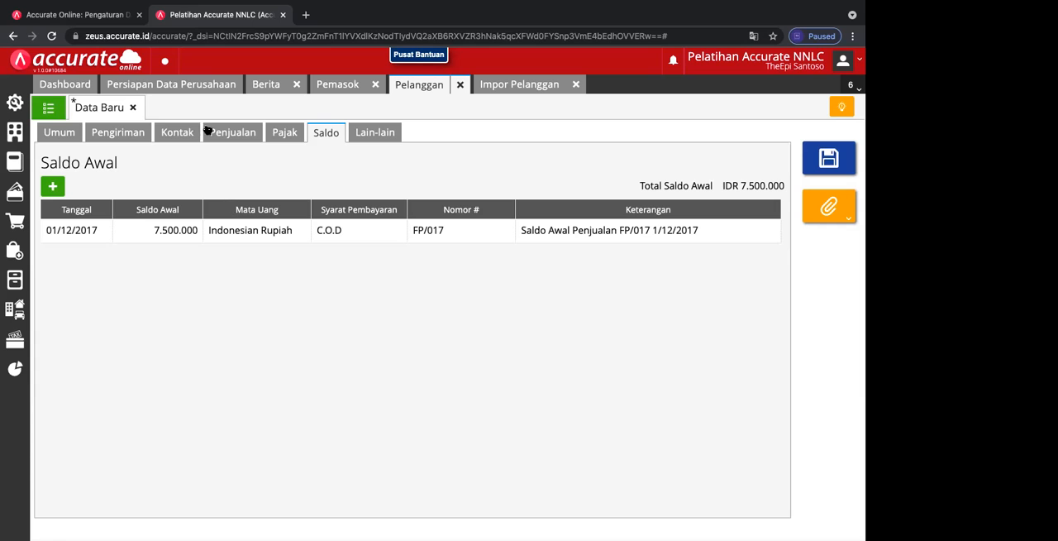
Step: Start a second opening balance entry for the customer dated 29/12/2017 and number it FP/200
left_click(52, 187)
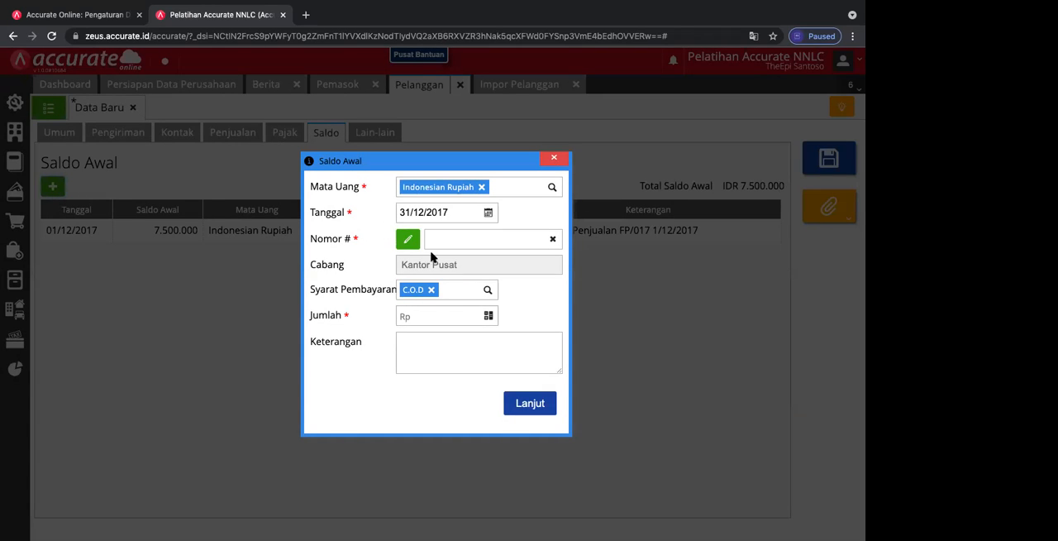
left_click(488, 212)
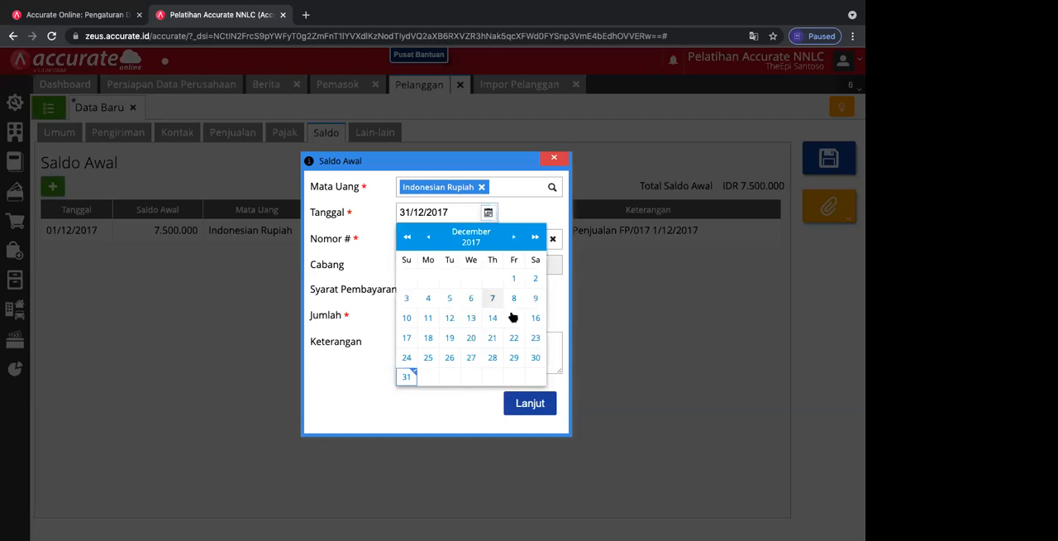
left_click(510, 356)
left_click(474, 236)
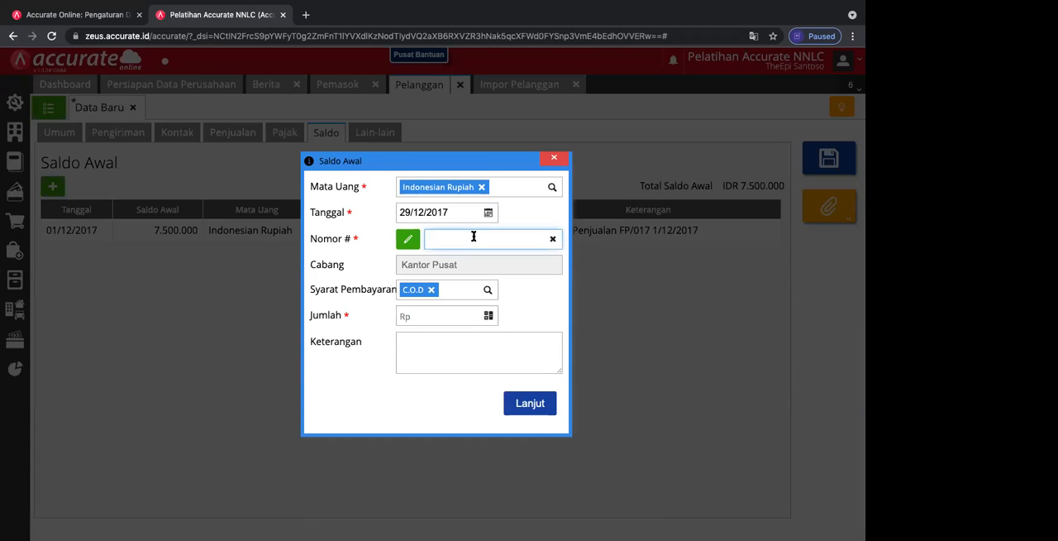
type("FP/200")
Step: Set the second entry's amount to Rp 3.000.000 and describe it as "Saldo Awal FP/200 29/12/2017"
left_click(416, 313)
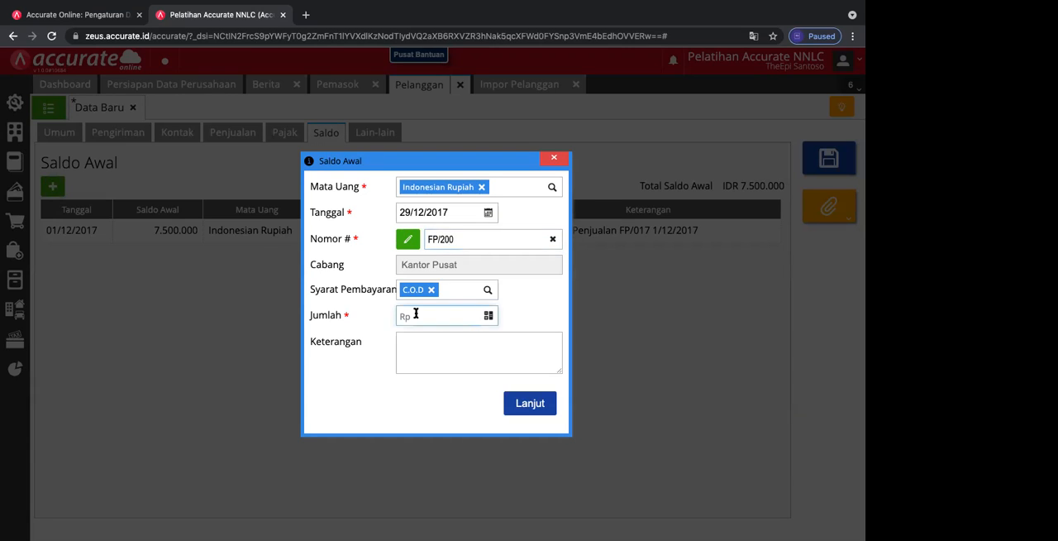
type("3000000")
left_click(402, 345)
type("Saldo Awal ")
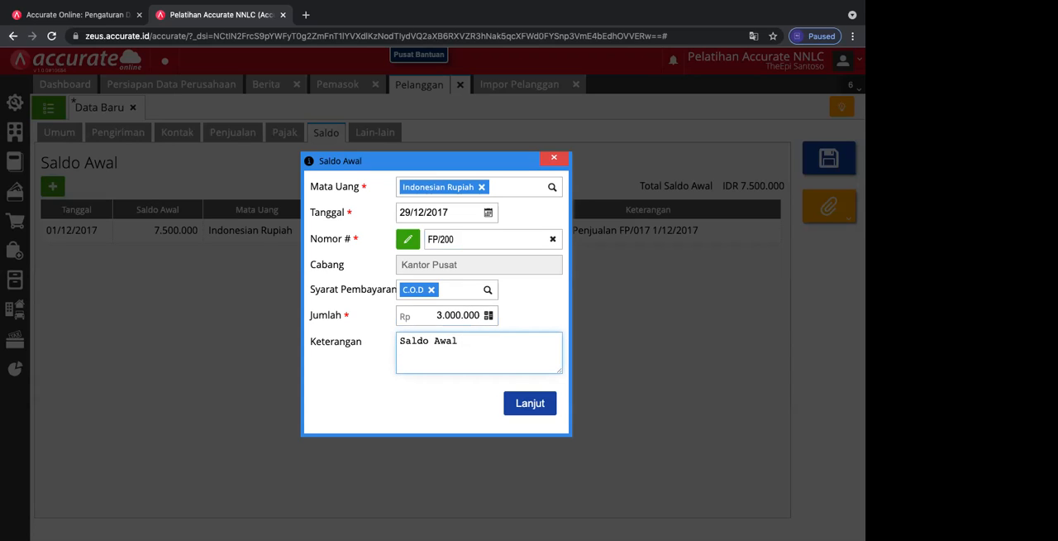
type("FP/200 29/12/2017")
Step: Add entry FP/200 to the customer, save the record and return to the customer list
left_click(526, 403)
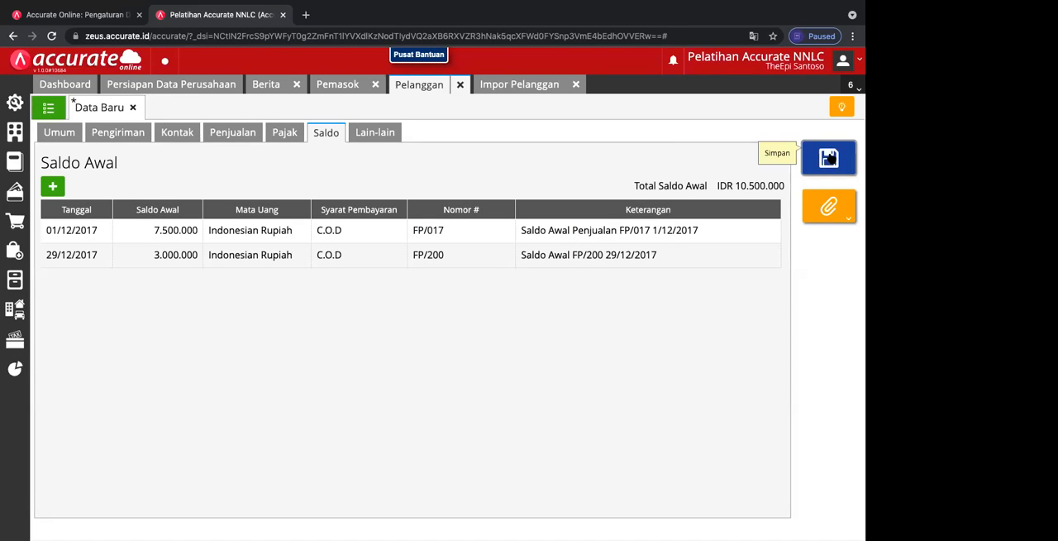
left_click(829, 159)
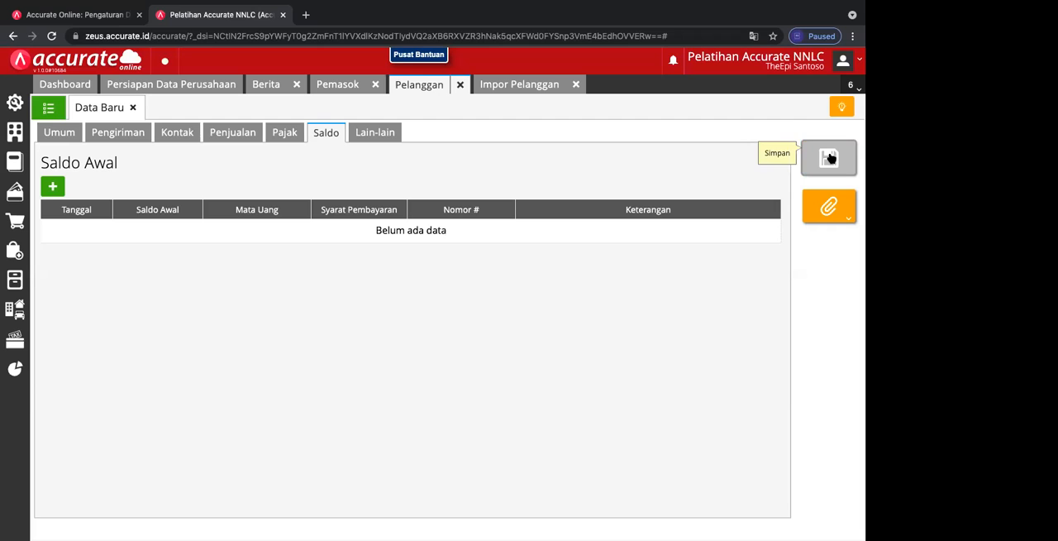
left_click(133, 107)
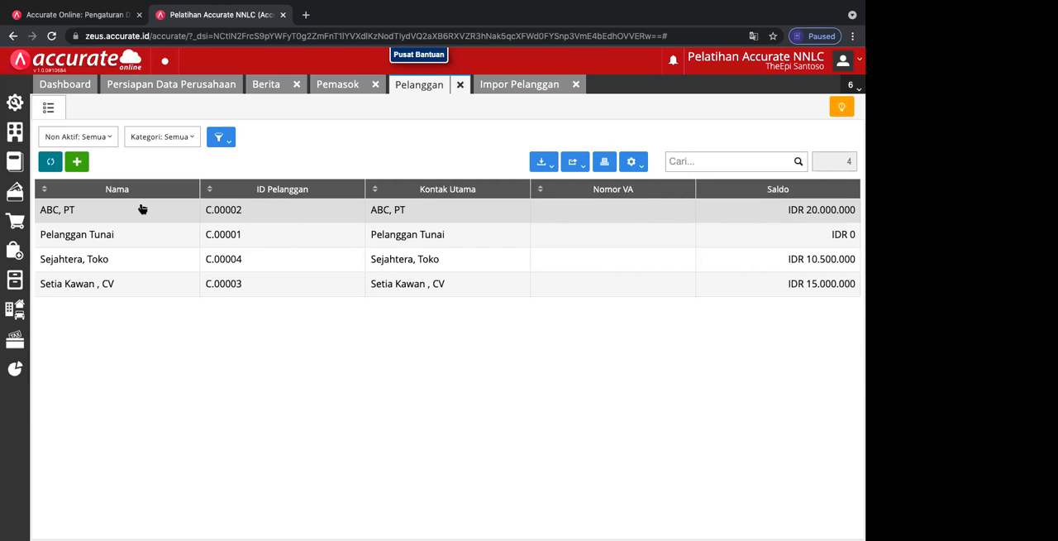
Step: Review the general data and opening balance of Pelanggan Tunai, and close the record again
left_click(139, 235)
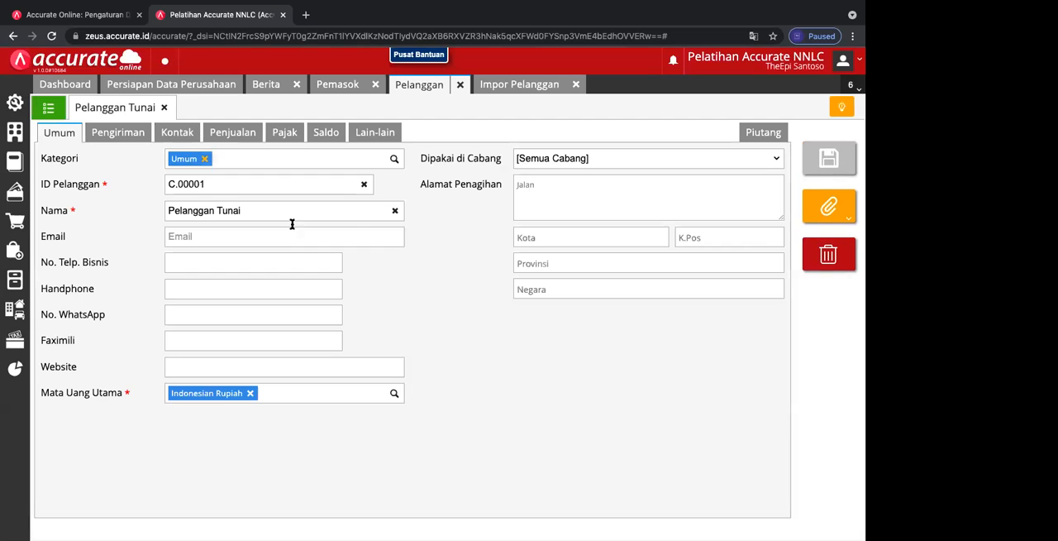
left_click(326, 139)
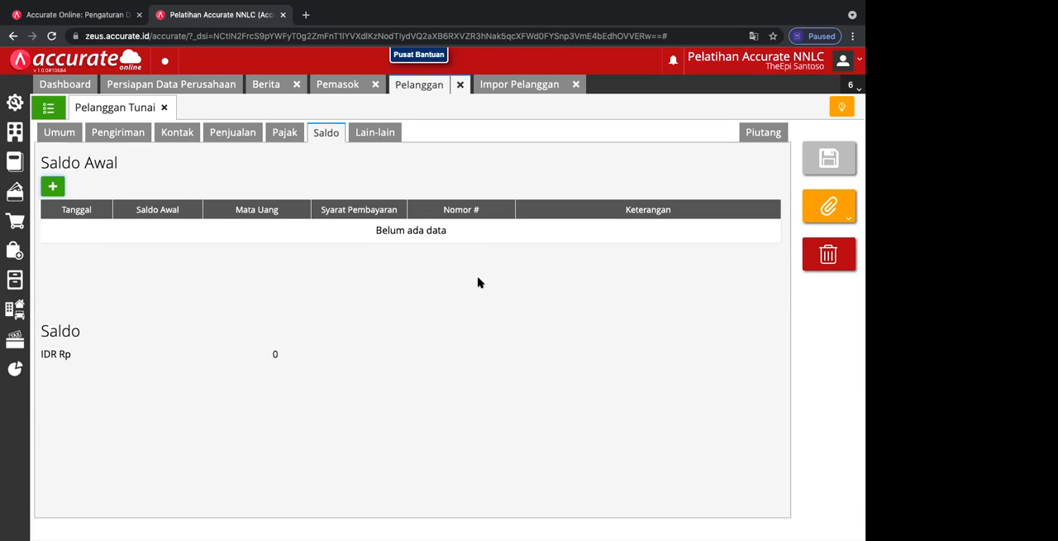
left_click(164, 108)
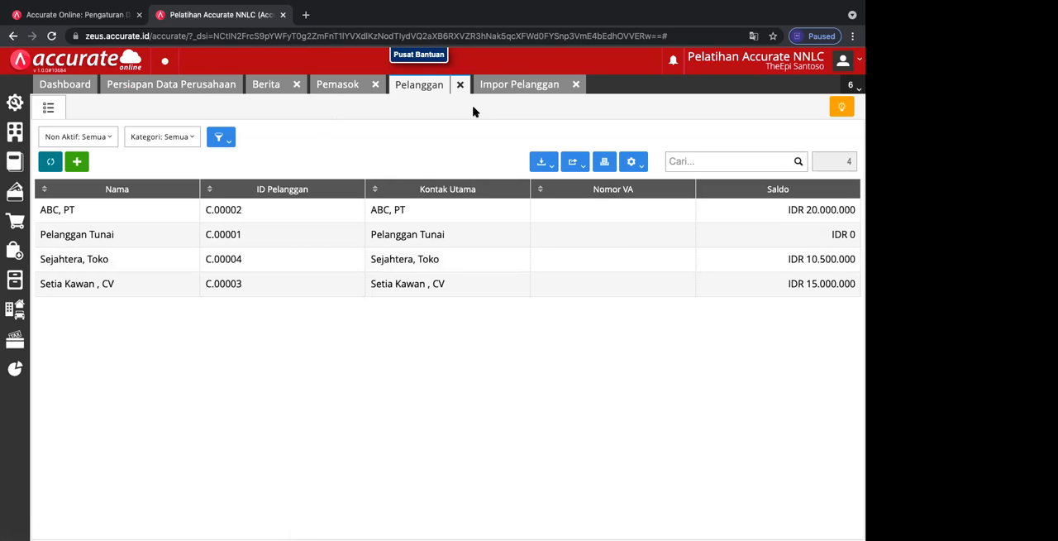
Step: Close the customer import page and open a new item record in the Barang & Jasa inventory module
left_click(576, 84)
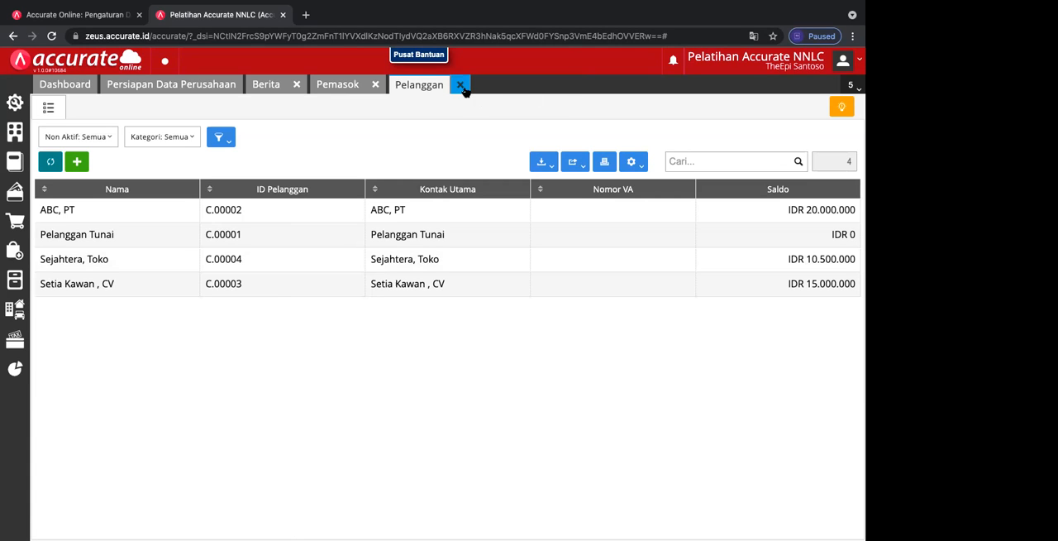
left_click(9, 284)
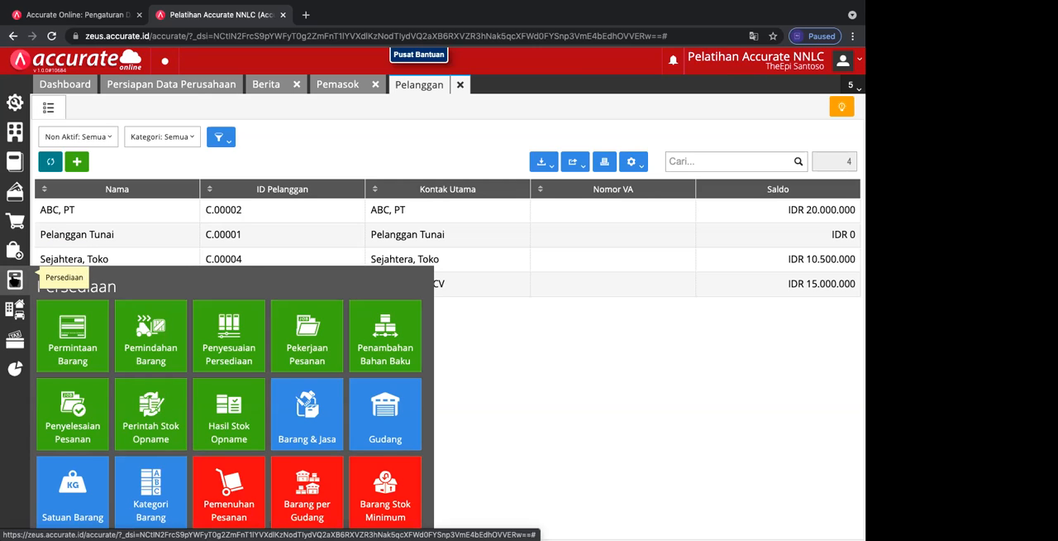
left_click(315, 415)
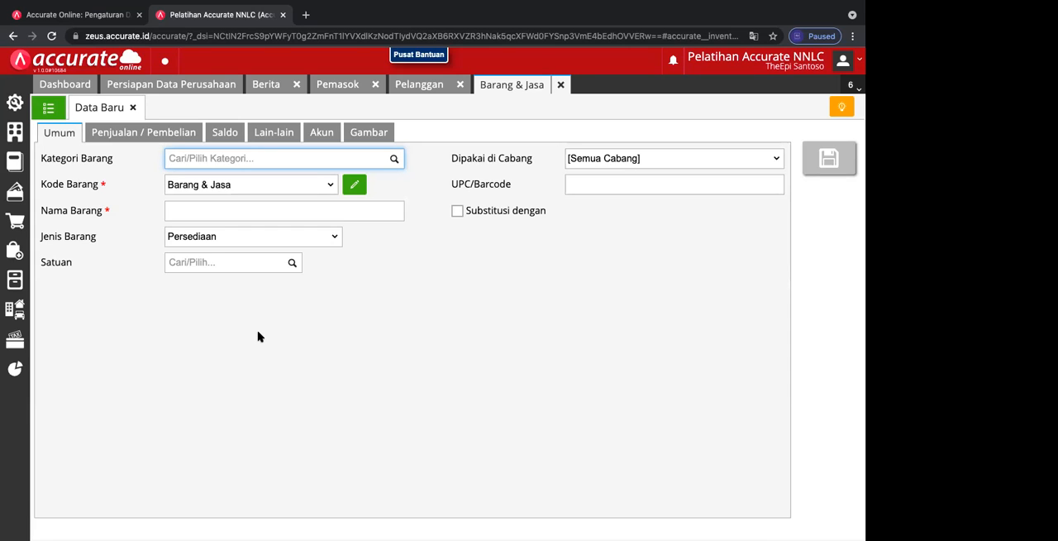
left_click(50, 110)
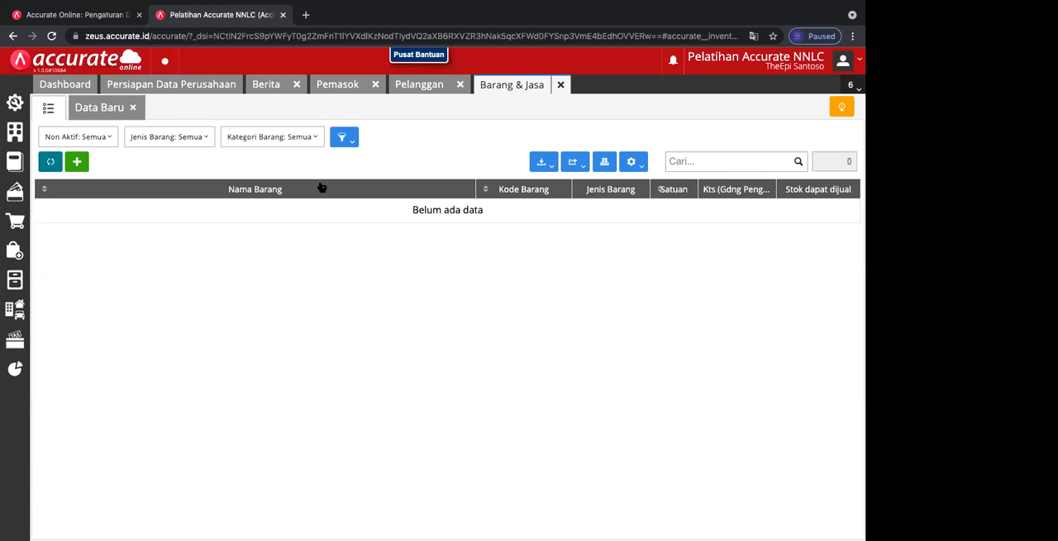
left_click(105, 107)
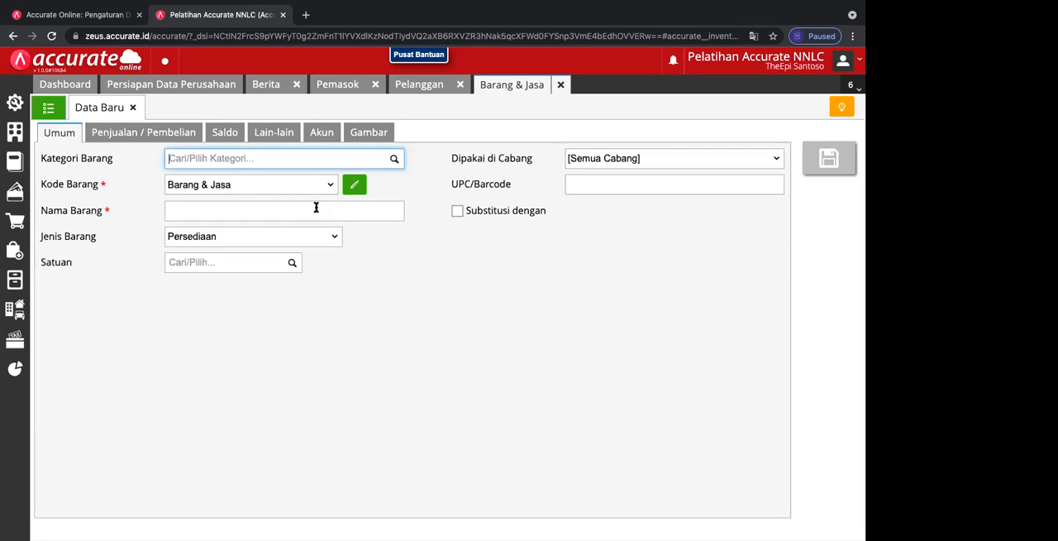
Step: Create a new item category "Elektronik" and assign it to the new item
left_click(395, 161)
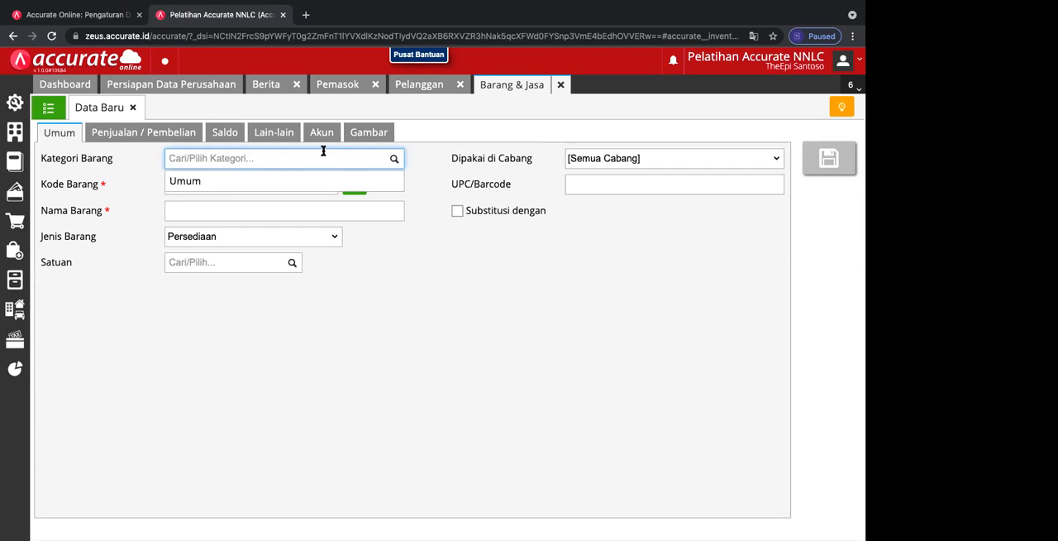
type("Elektronik")
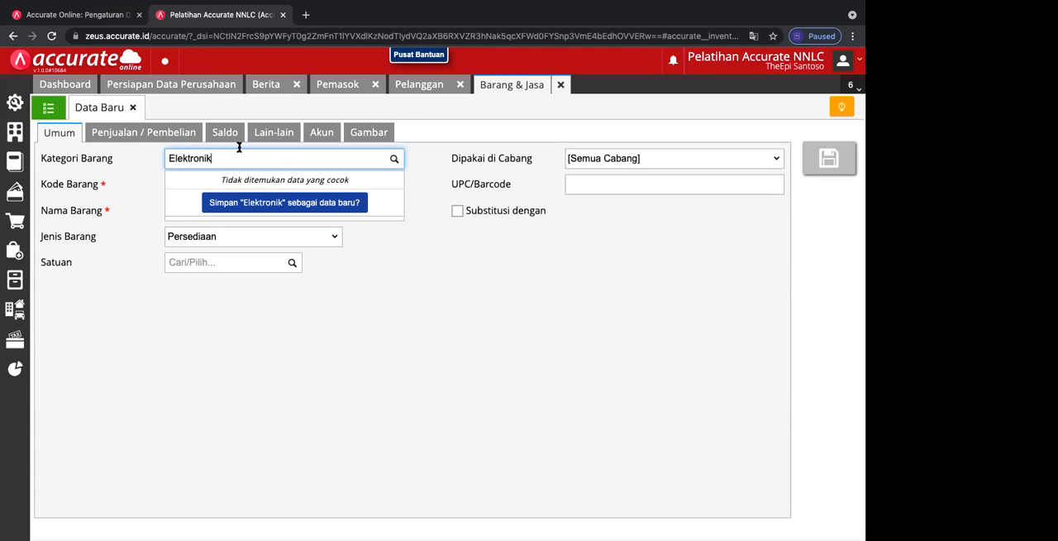
left_click(304, 204)
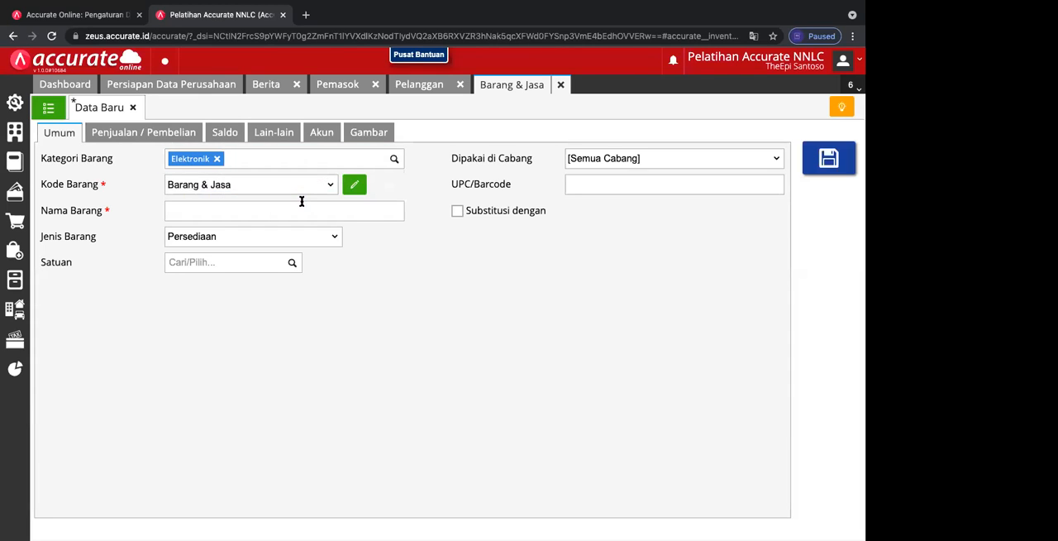
left_click(393, 160)
left_click(330, 186)
left_click(330, 185)
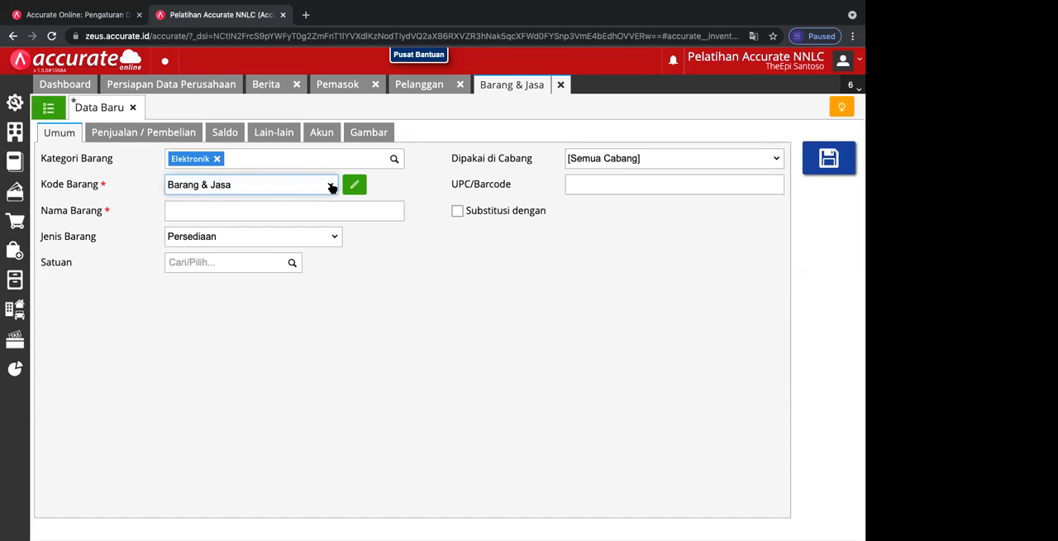
left_click(353, 186)
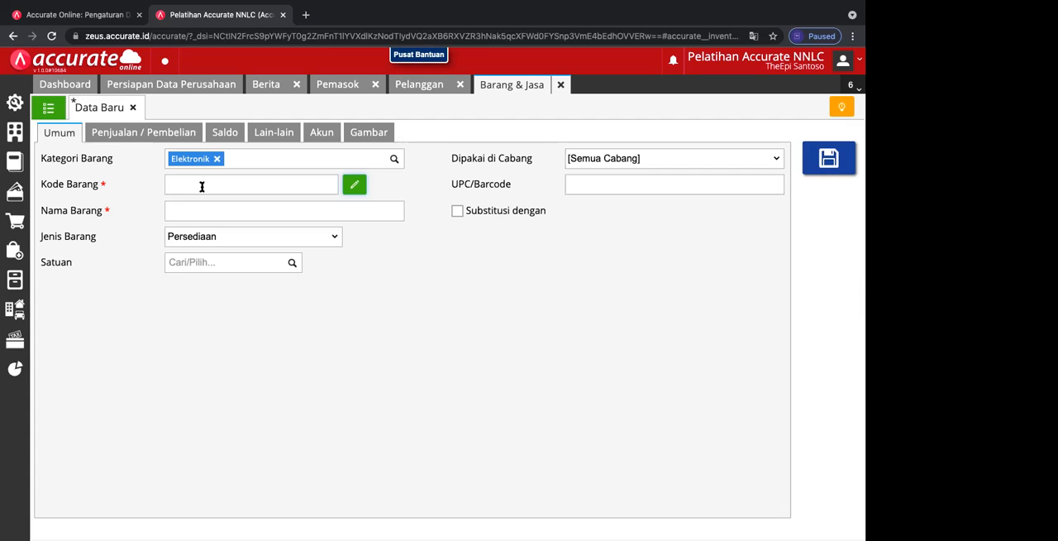
left_click(354, 185)
Step: Name the new item TV, create a new unit of measure "Unit" and assign it to the item
left_click(276, 212)
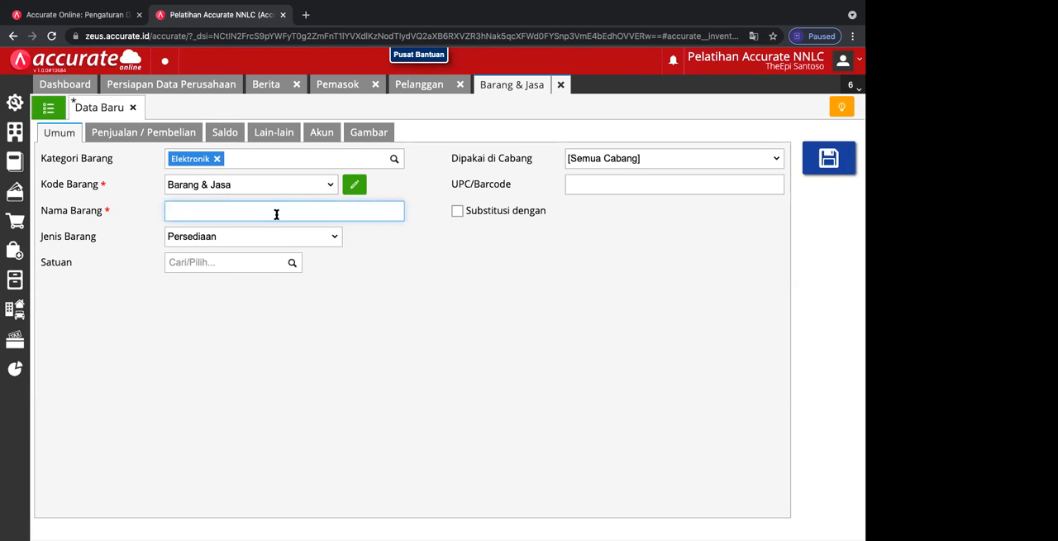
type("TV")
left_click(291, 265)
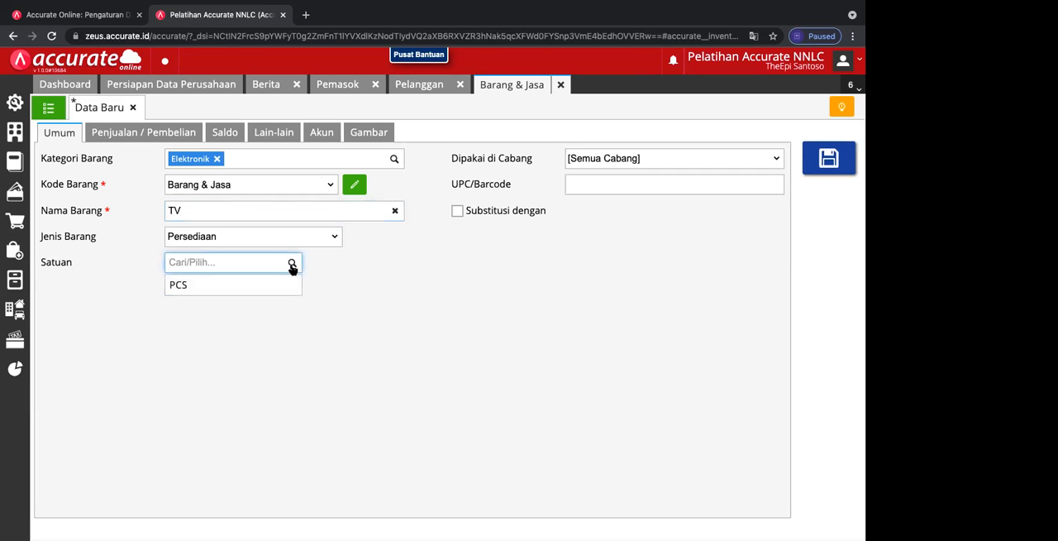
type("unit")
type("Unit")
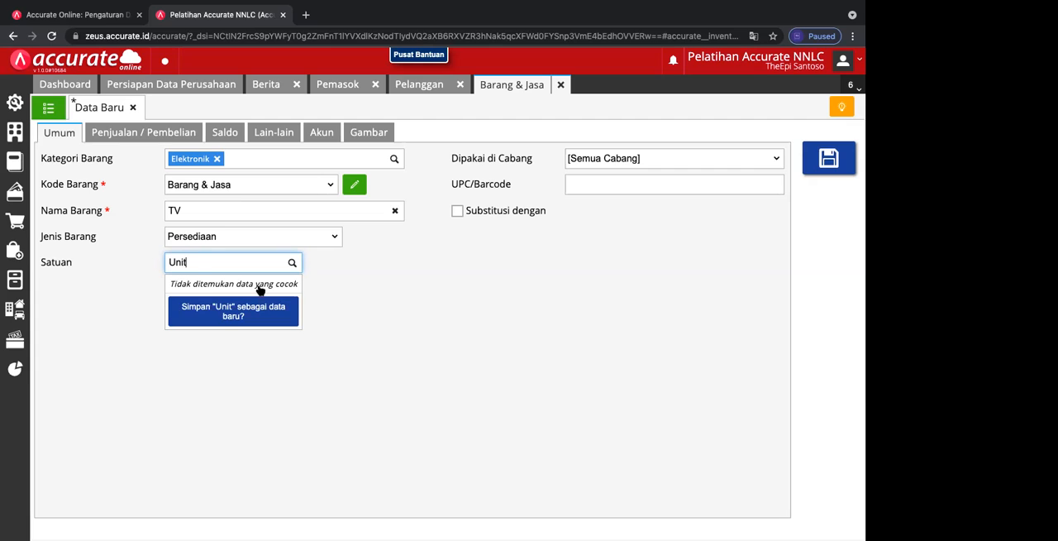
left_click(255, 313)
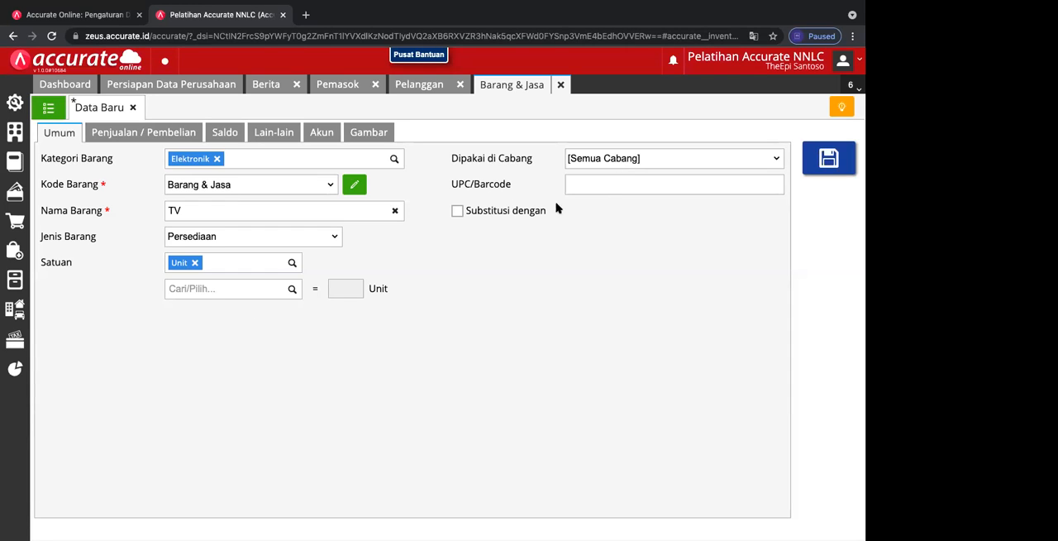
left_click(587, 190)
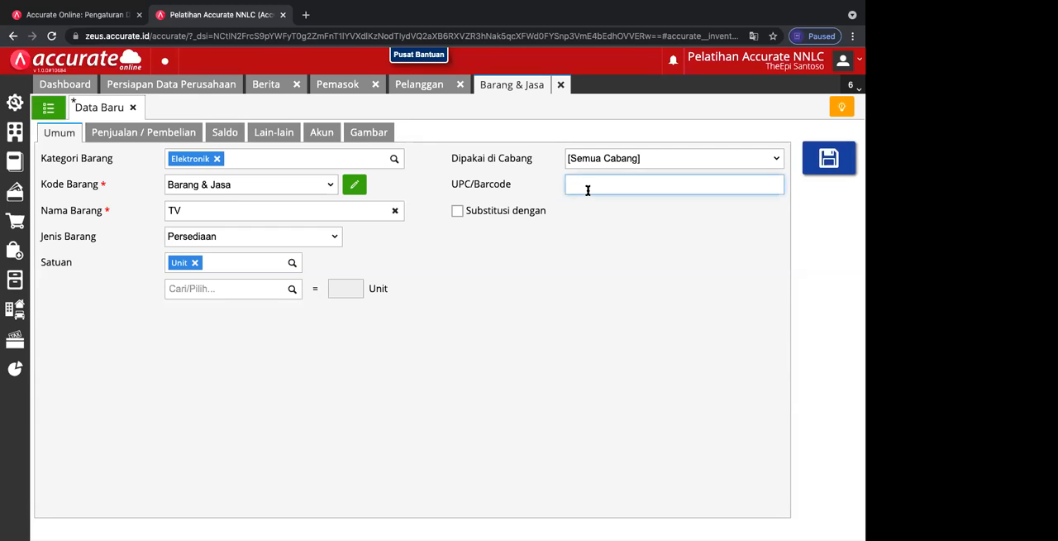
left_click(458, 210)
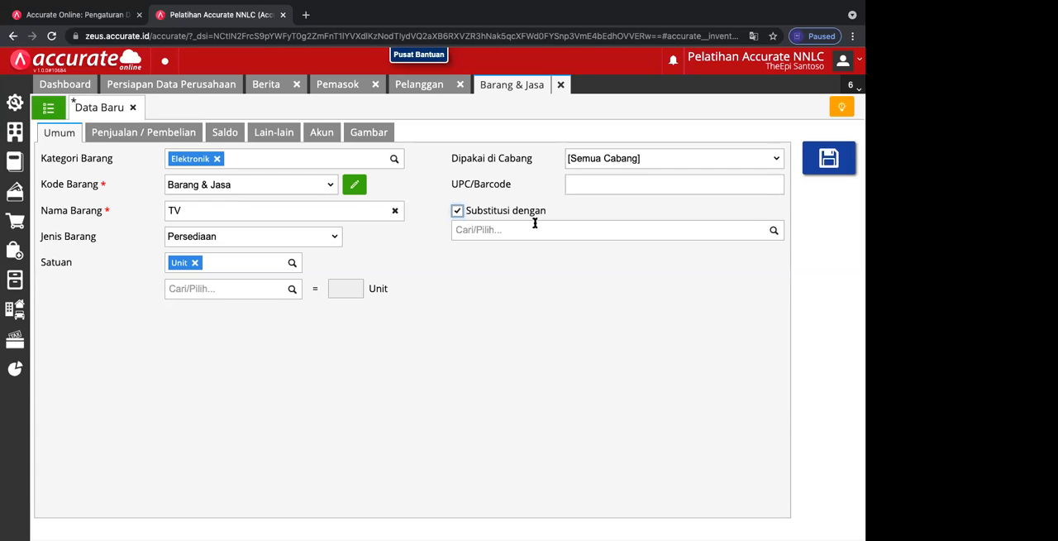
left_click(772, 237)
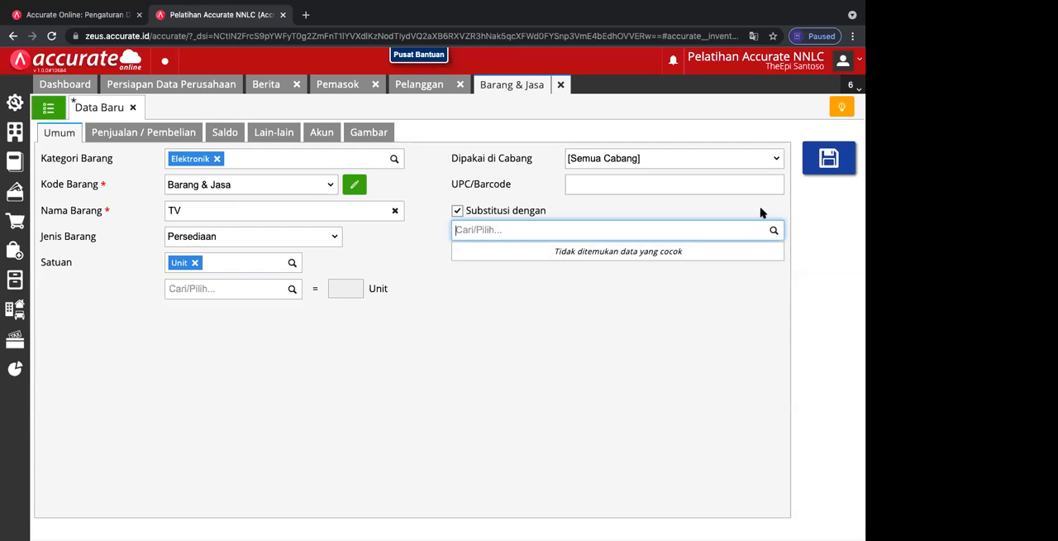
left_click(761, 213)
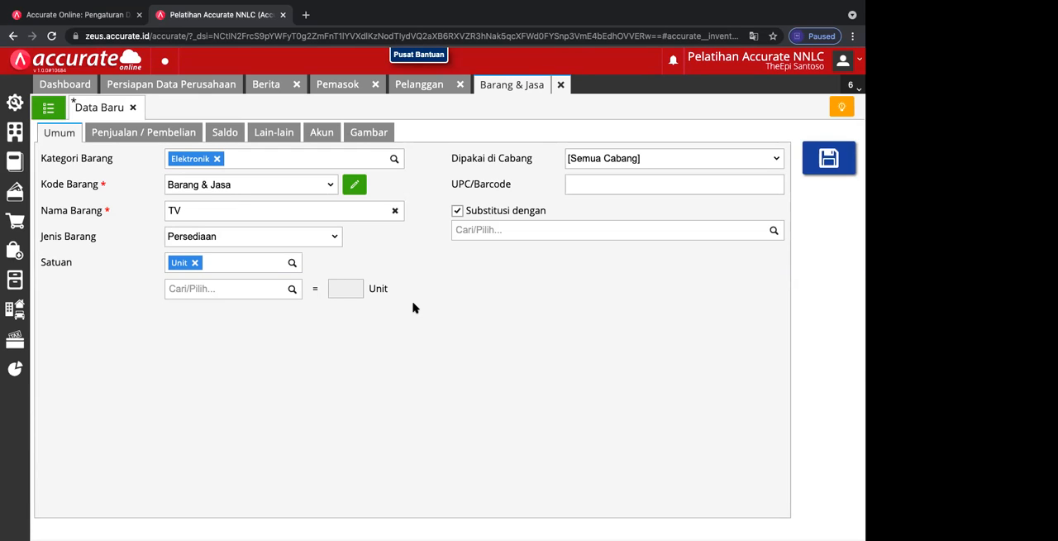
left_click(459, 216)
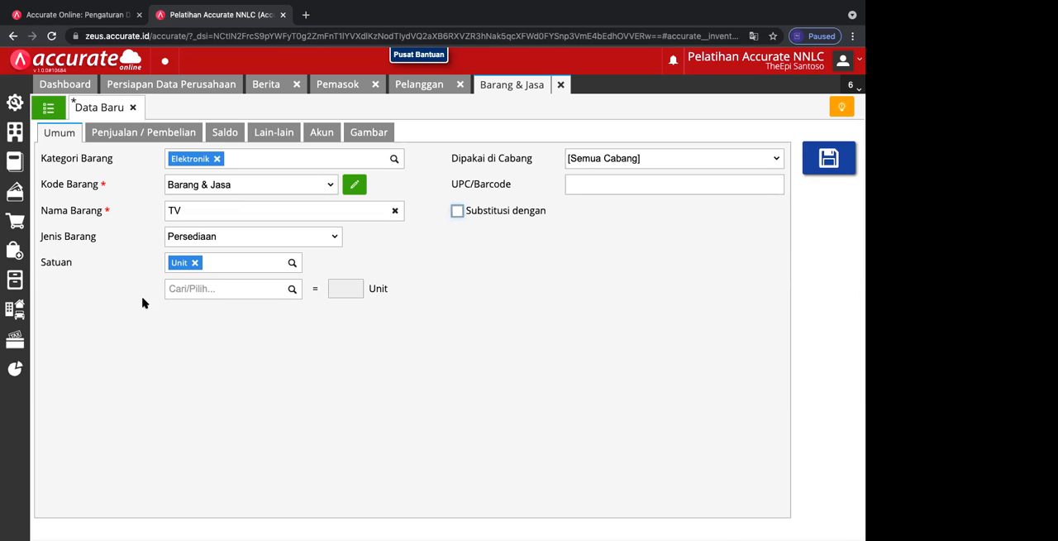
Step: Set the TV item's default selling price to 3.000.000 per Unit in its sales information
left_click(131, 136)
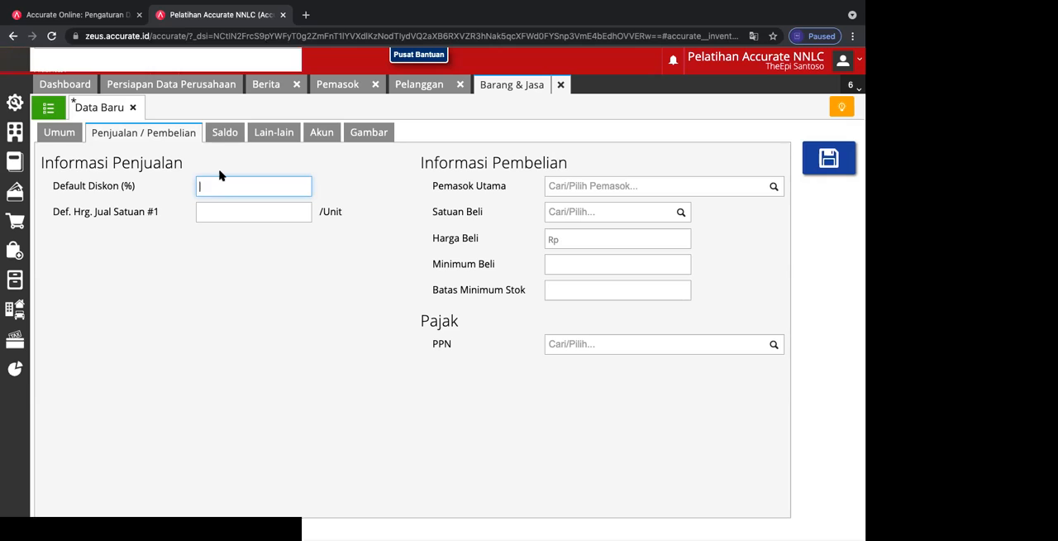
left_click(215, 210)
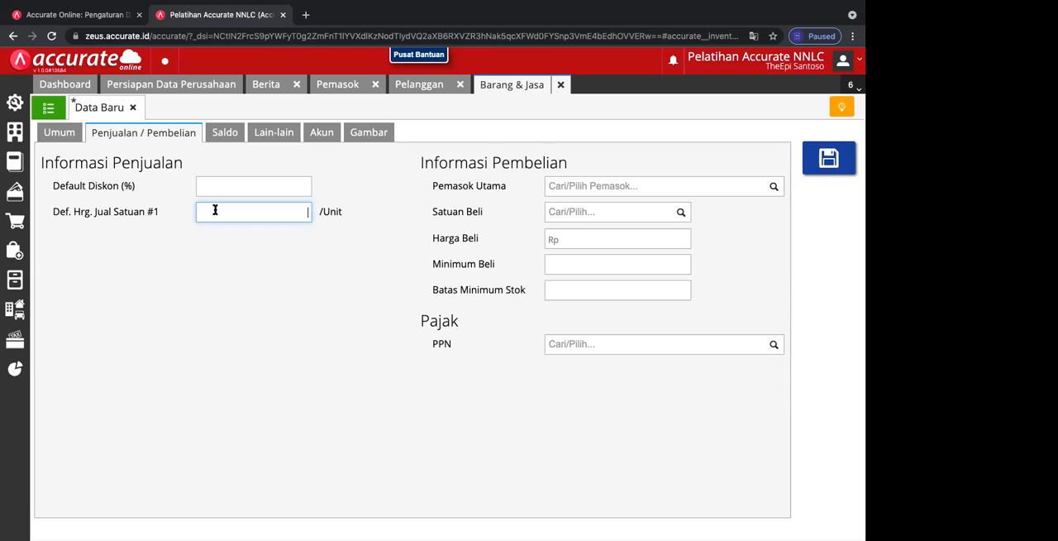
type("3.000.000")
Step: Check which suppliers are available for the item's Pemasok Utama without choosing one
left_click(773, 188)
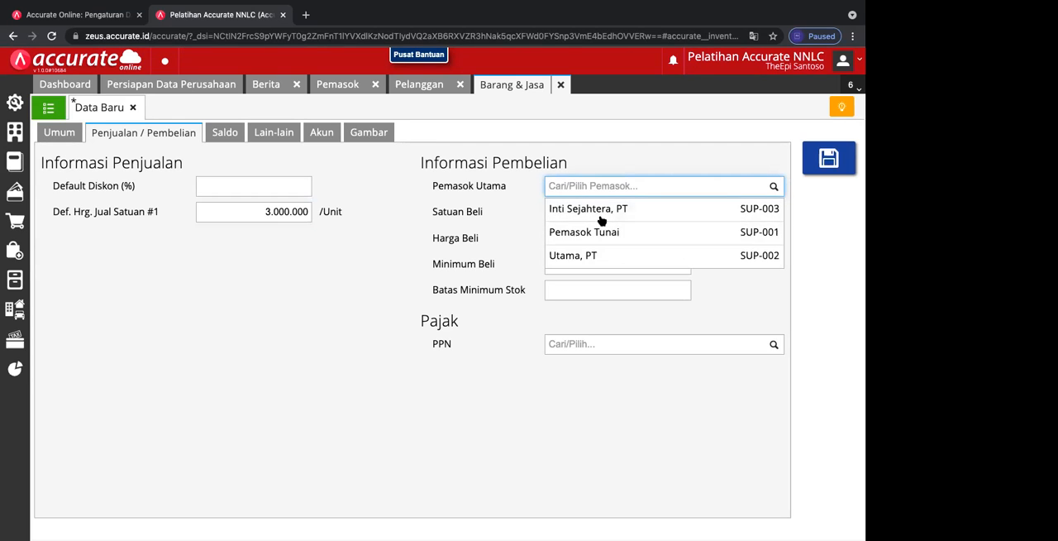
left_click(739, 167)
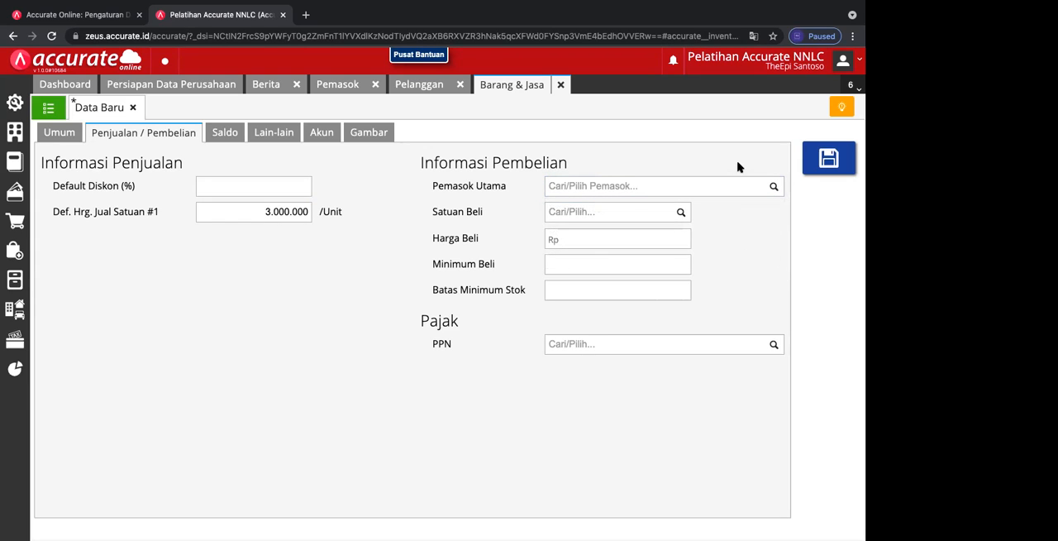
left_click(773, 191)
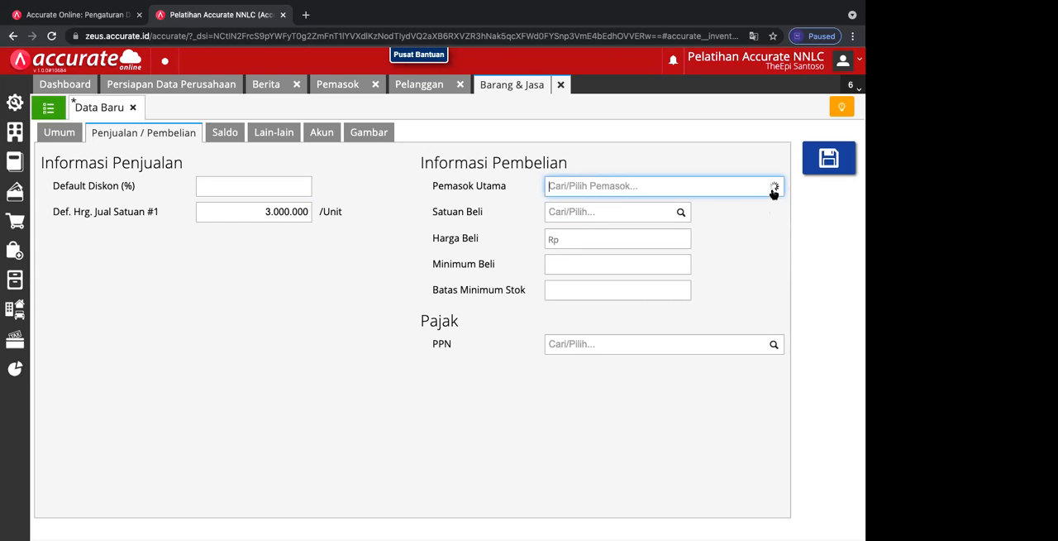
left_click(691, 162)
Step: Set the item's purchase unit to Unit and its purchase price to Rp 1.500.000
left_click(681, 212)
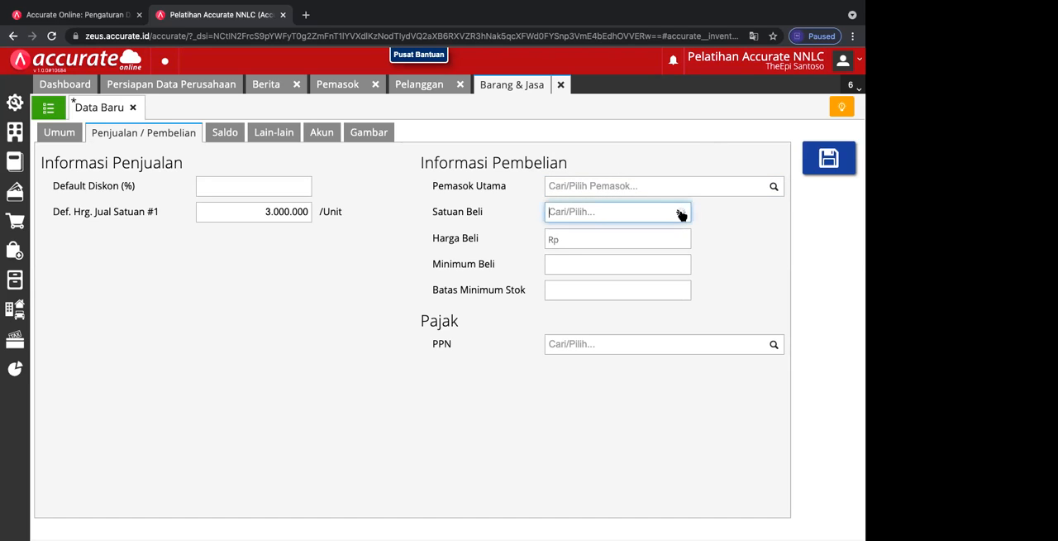
left_click(601, 256)
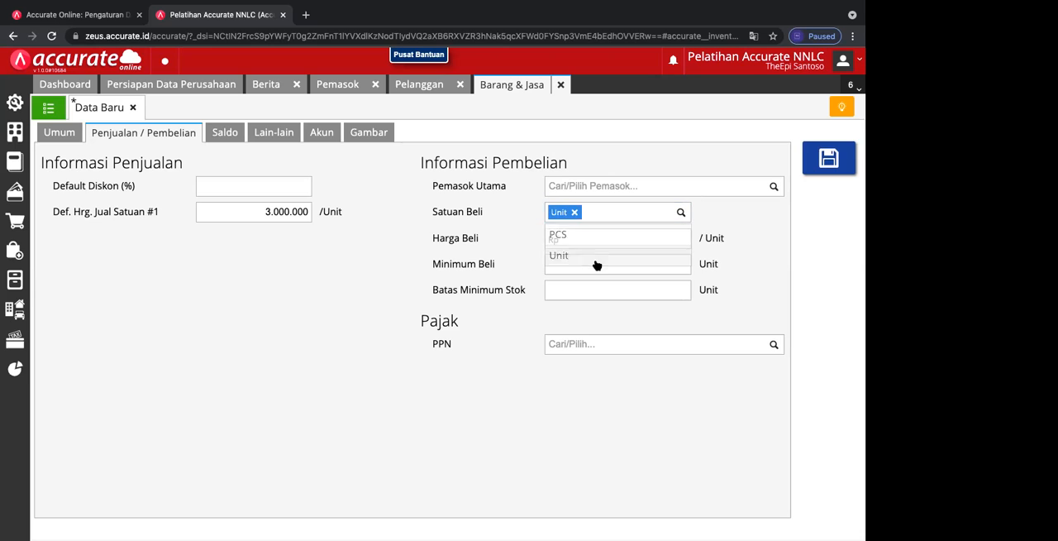
left_click(618, 242)
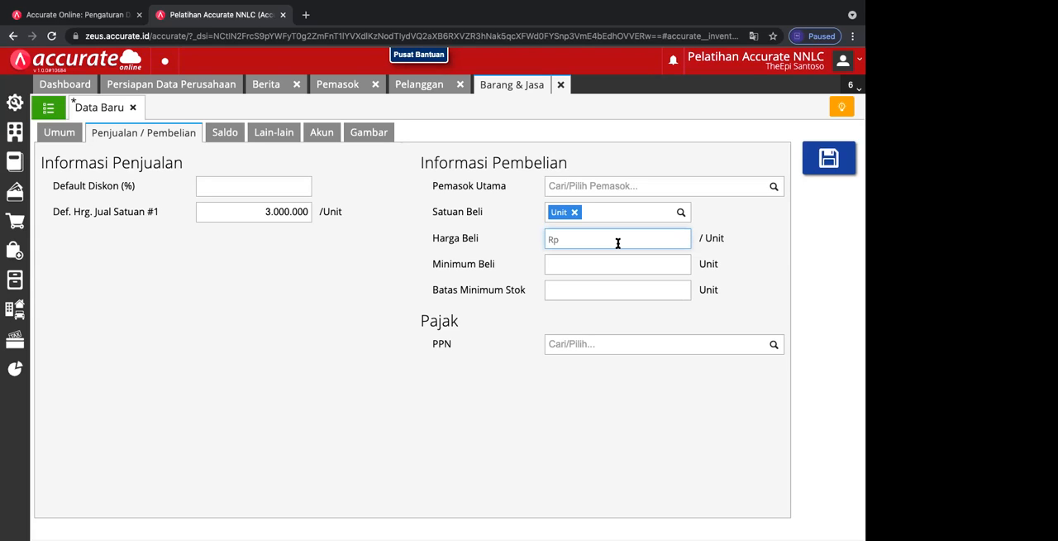
type("1.500.000")
left_click(580, 268)
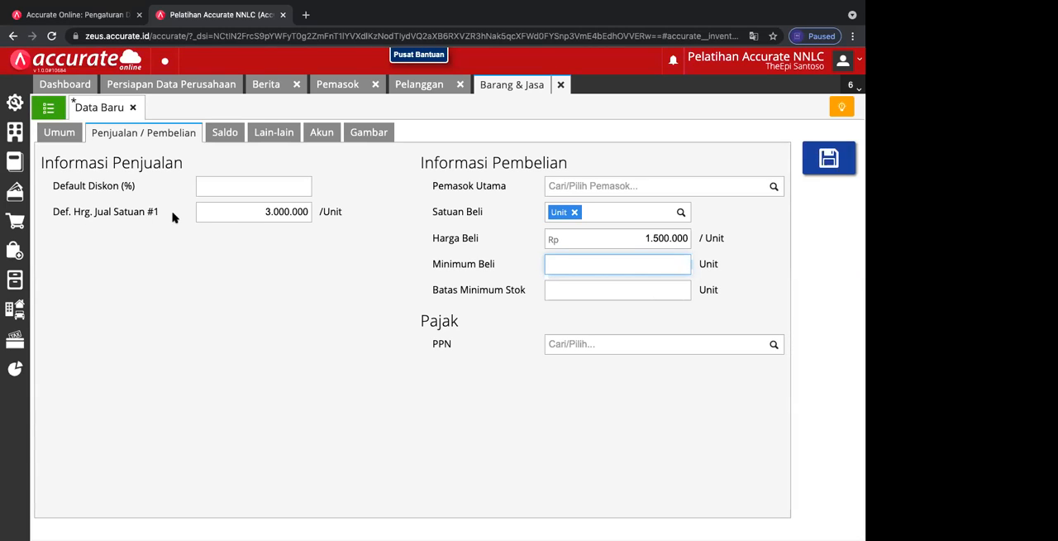
left_click(311, 212)
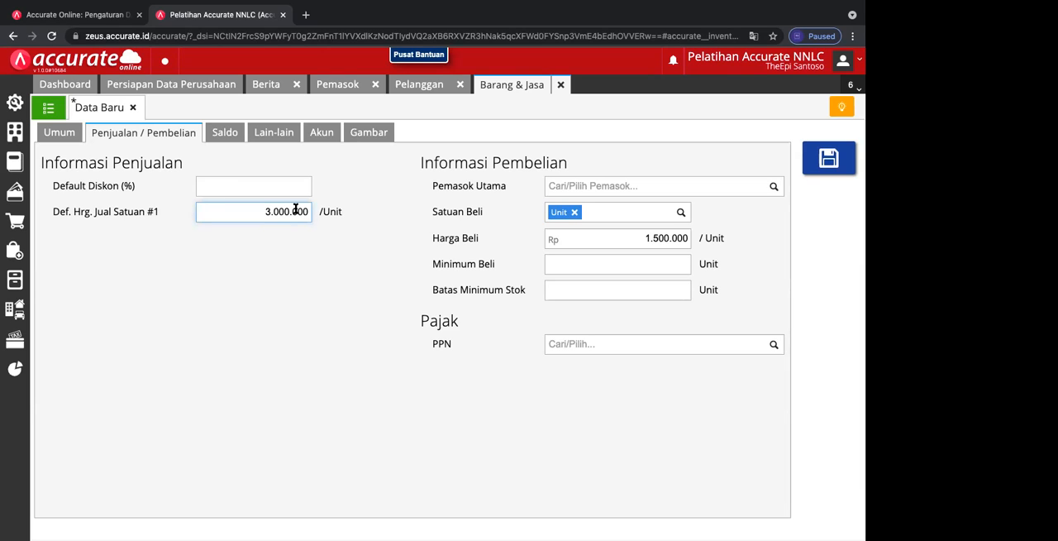
left_click(270, 259)
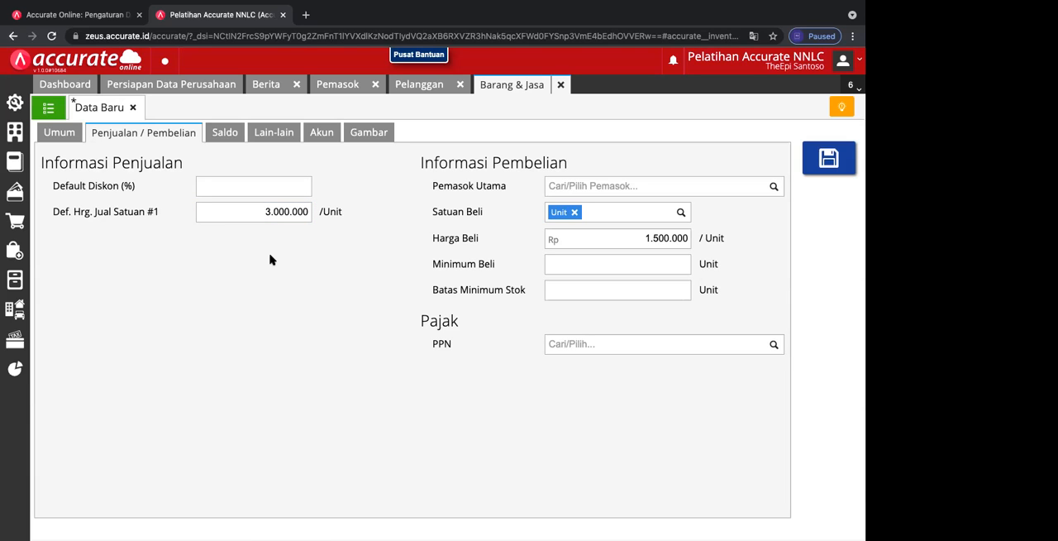
Step: Open the company preferences and examine the sales settings, basic features and inventory cost method options
left_click(17, 108)
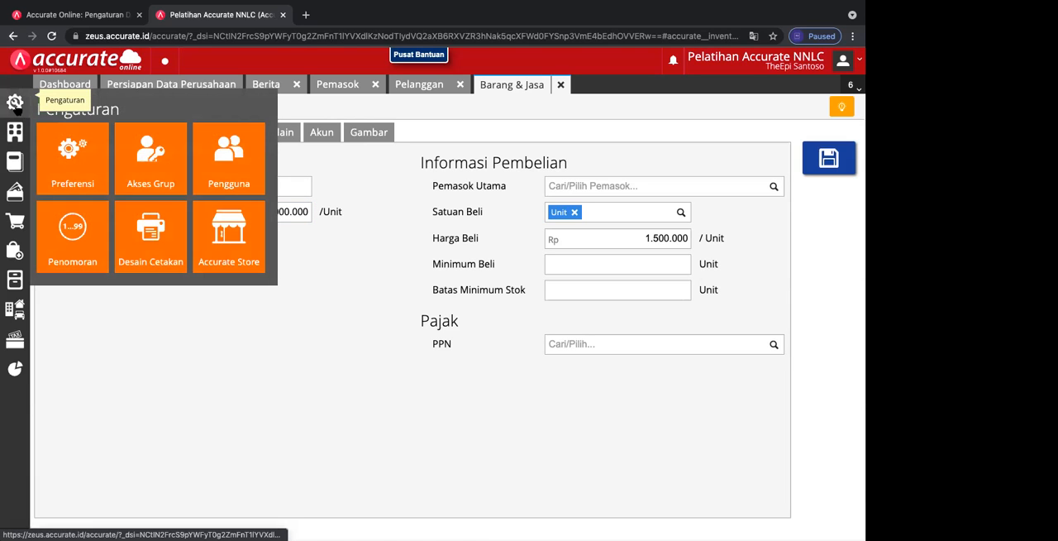
left_click(72, 166)
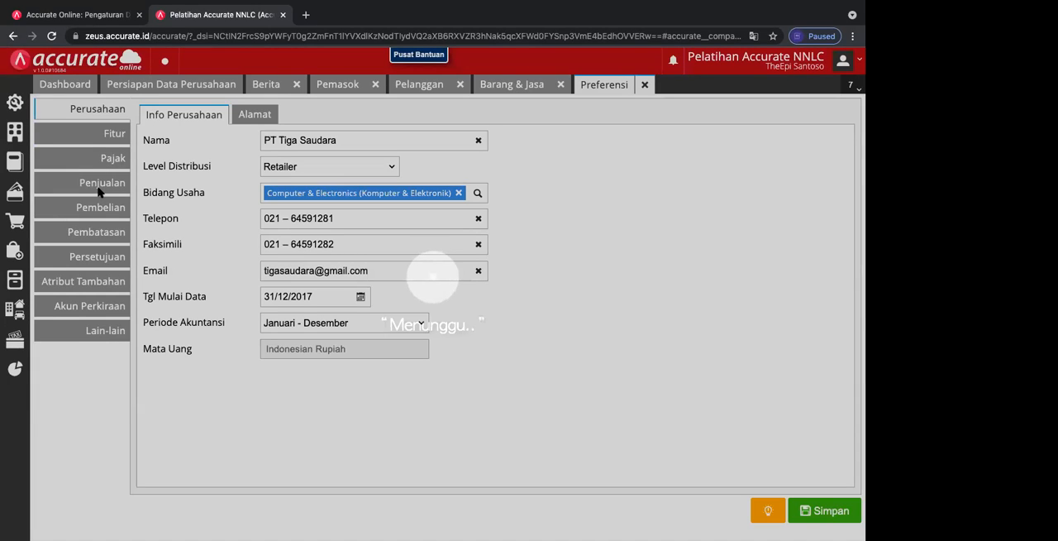
left_click(97, 189)
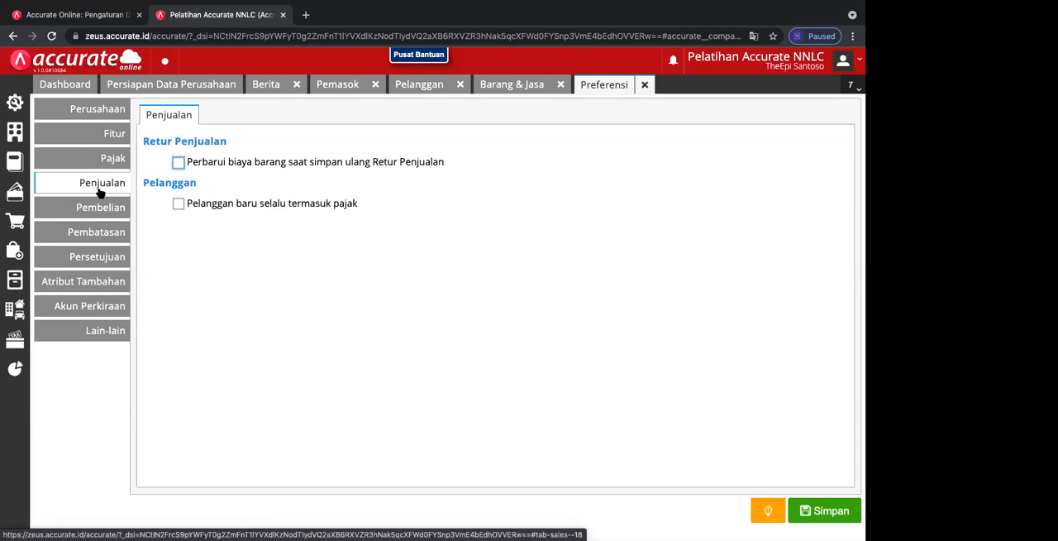
left_click(113, 139)
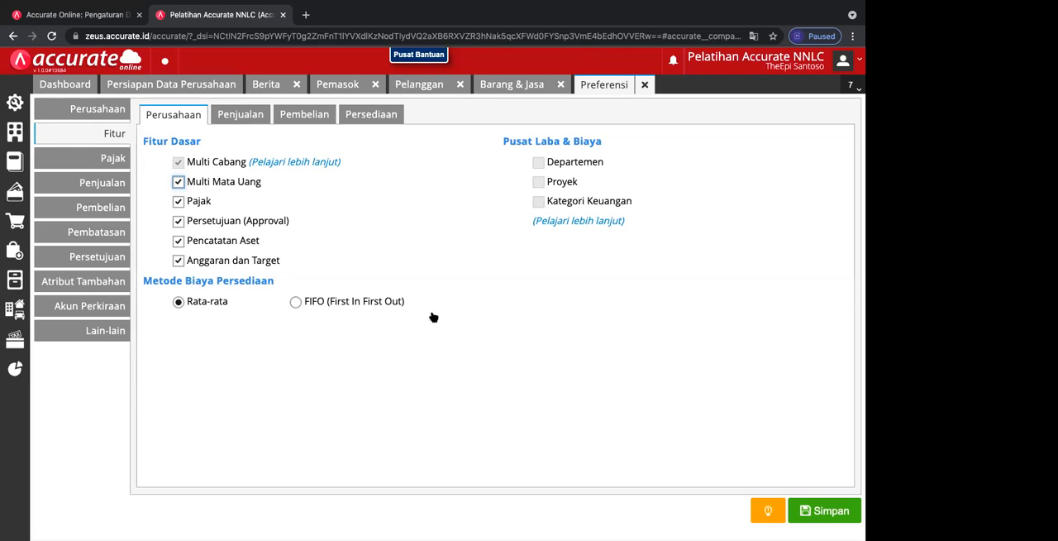
left_click(295, 302)
Step: Examine the tax preferences, including the company tax information, address and e-Faktur reference options
left_click(111, 163)
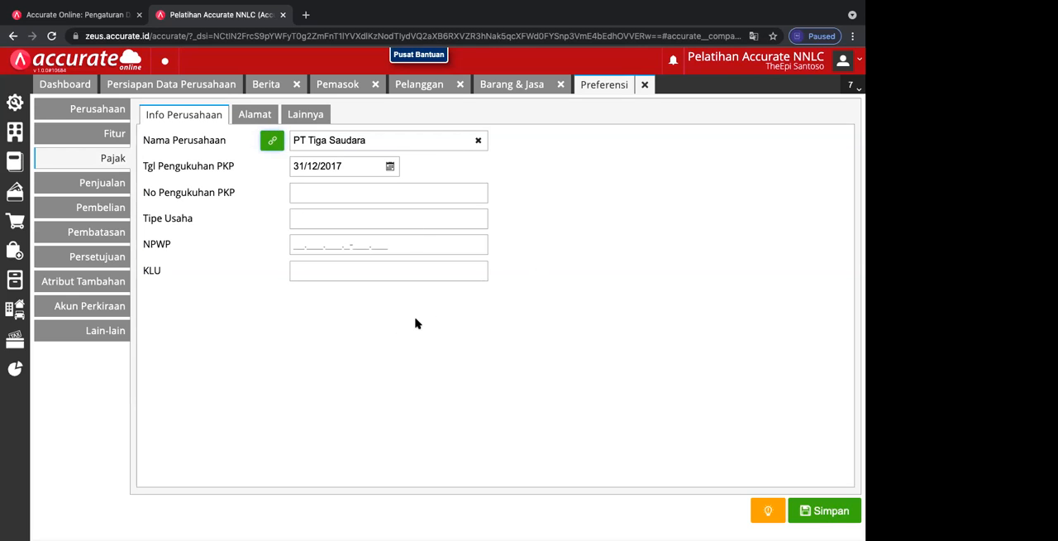
left_click(253, 114)
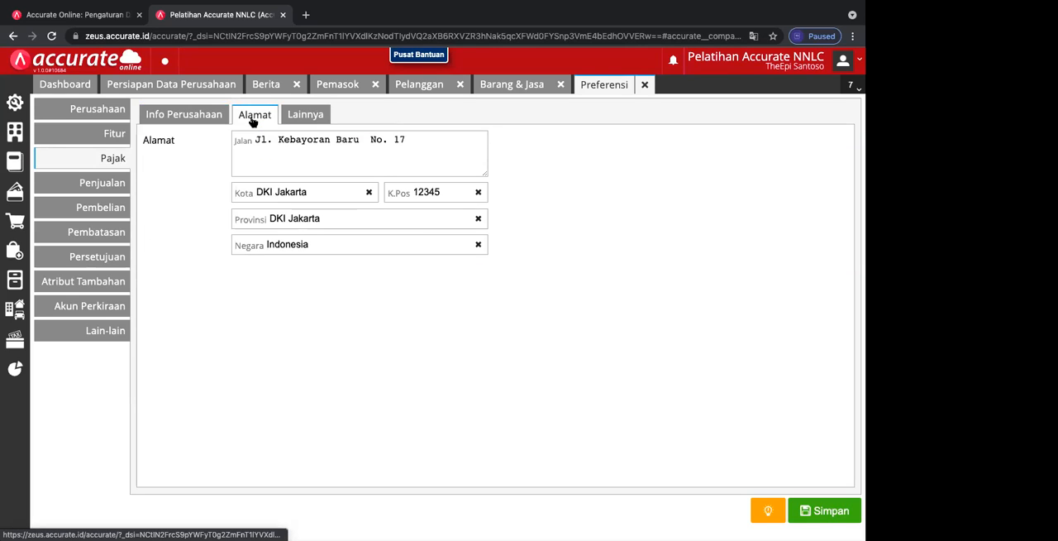
left_click(303, 118)
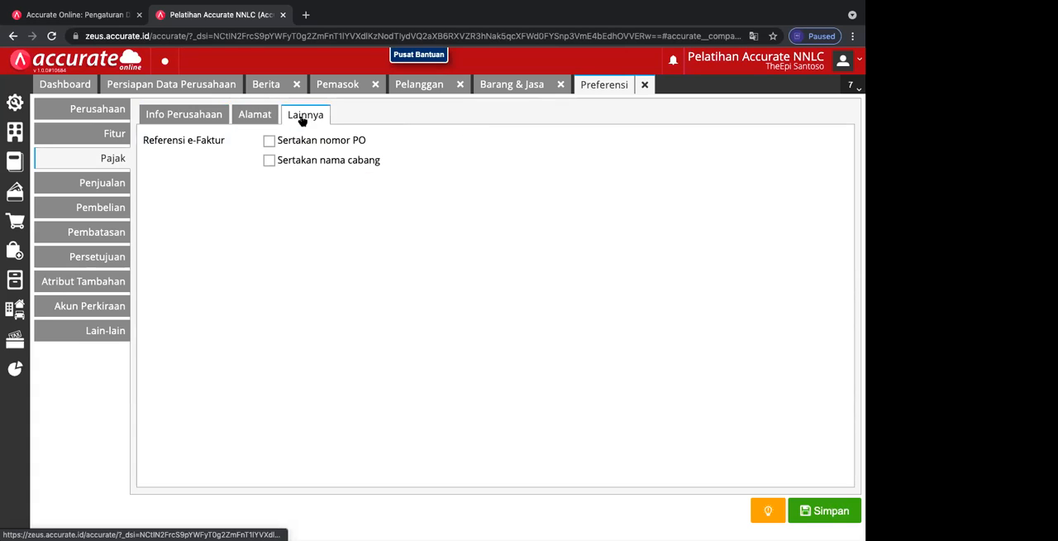
left_click(195, 116)
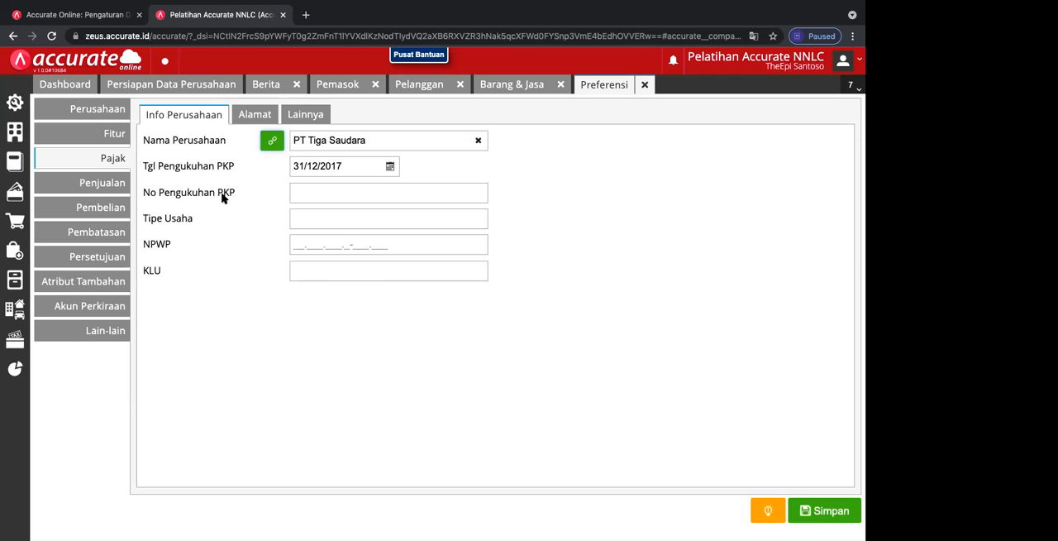
left_click(261, 118)
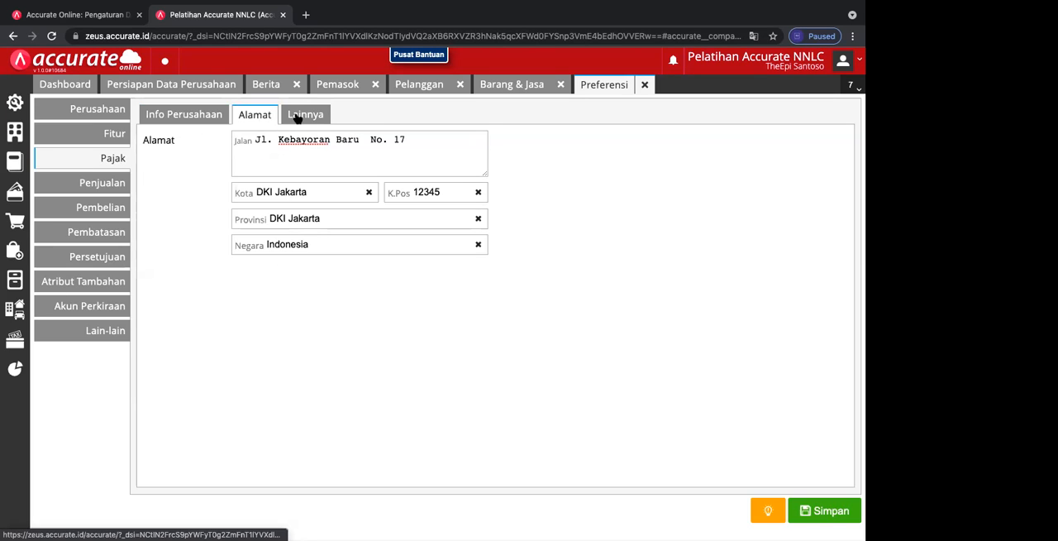
left_click(300, 117)
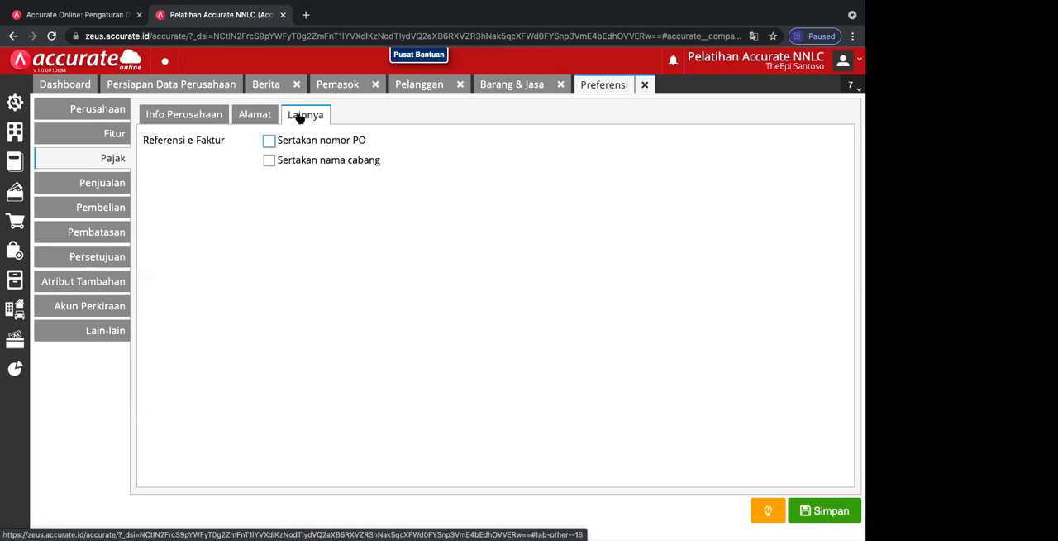
Step: Examine the sales, additional attribute and default account preferences, and return to the general company information
left_click(104, 183)
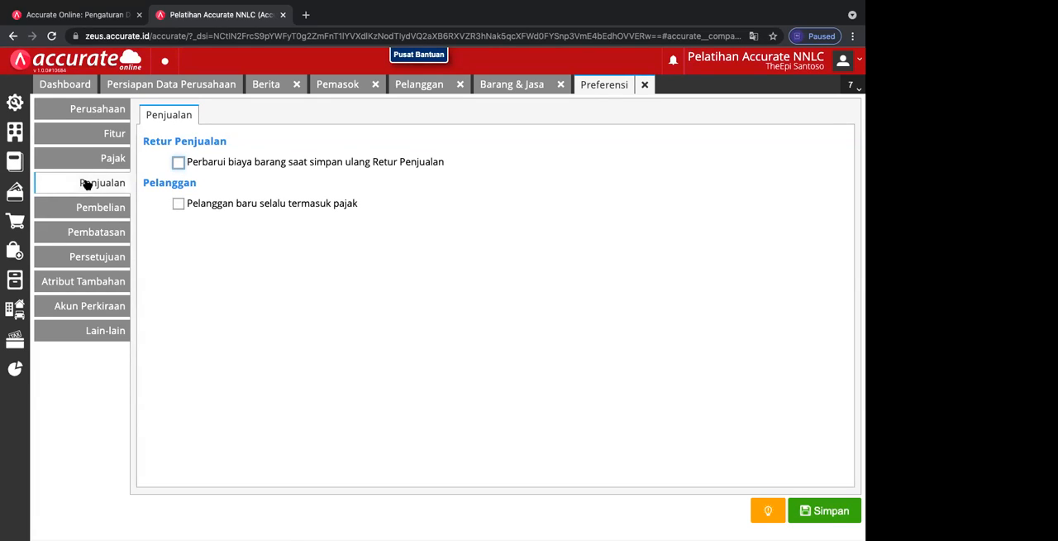
left_click(79, 288)
left_click(79, 310)
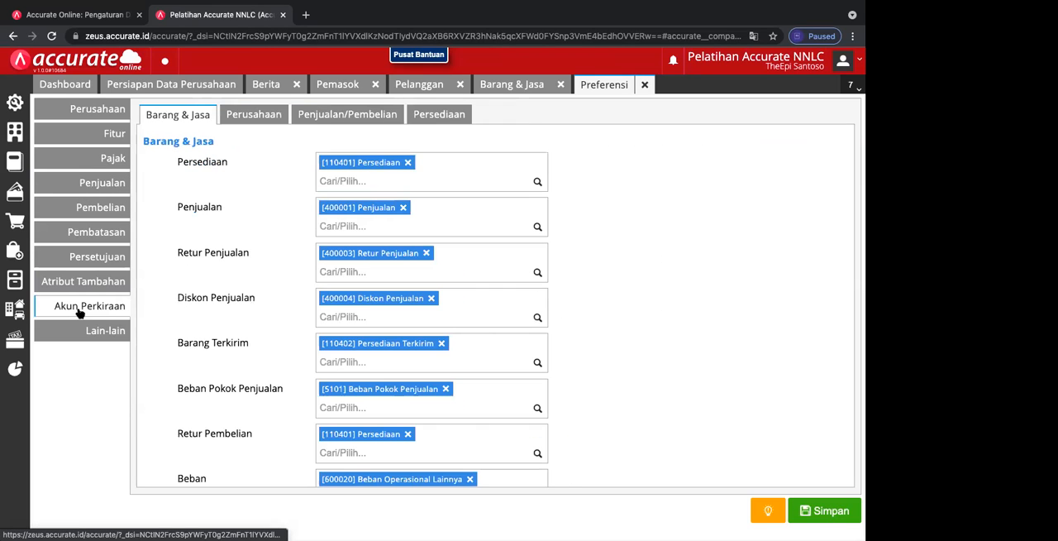
left_click(104, 111)
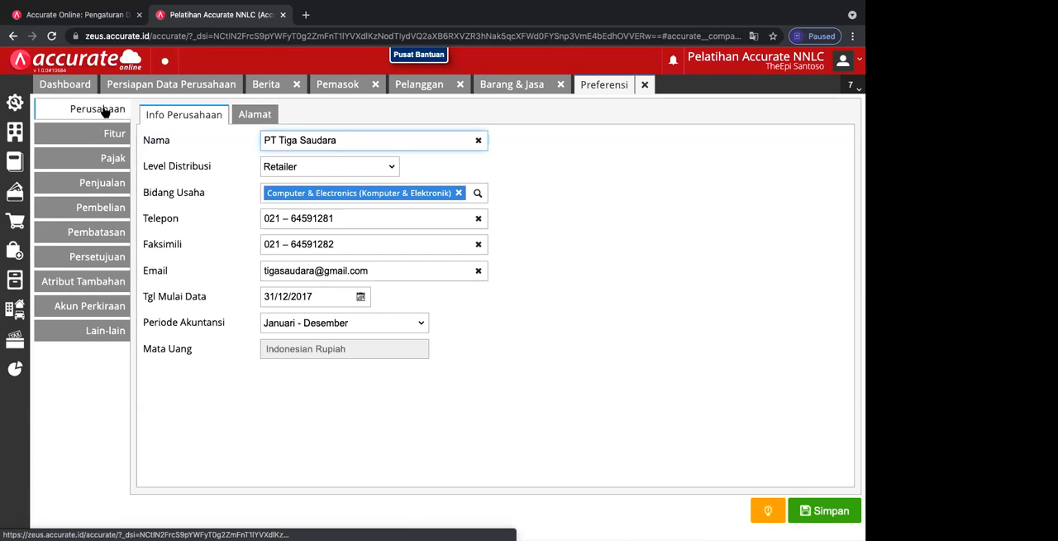
Step: Examine the company address preferences and the feature options for company, sales, purchasing and inventory
left_click(249, 115)
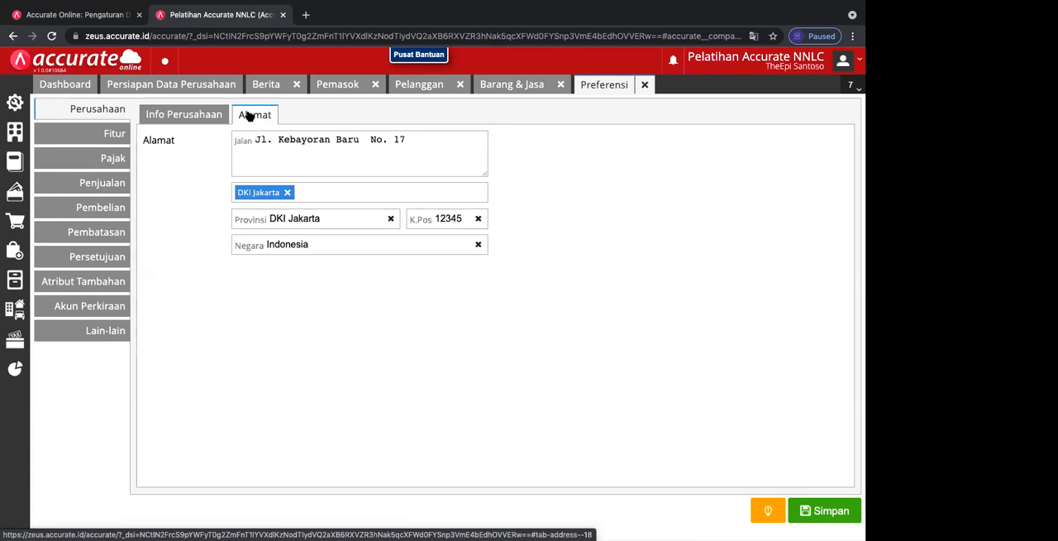
left_click(122, 136)
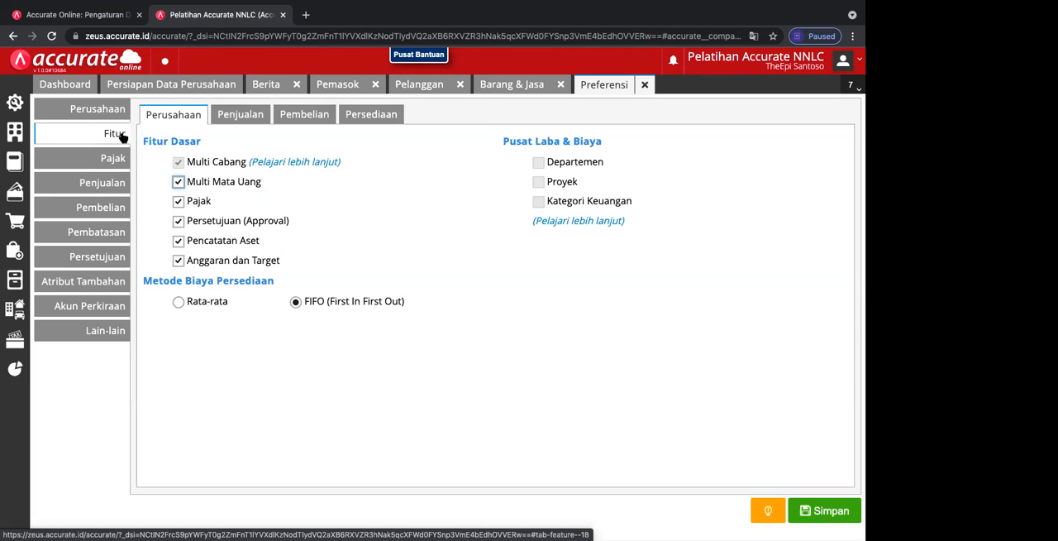
left_click(222, 114)
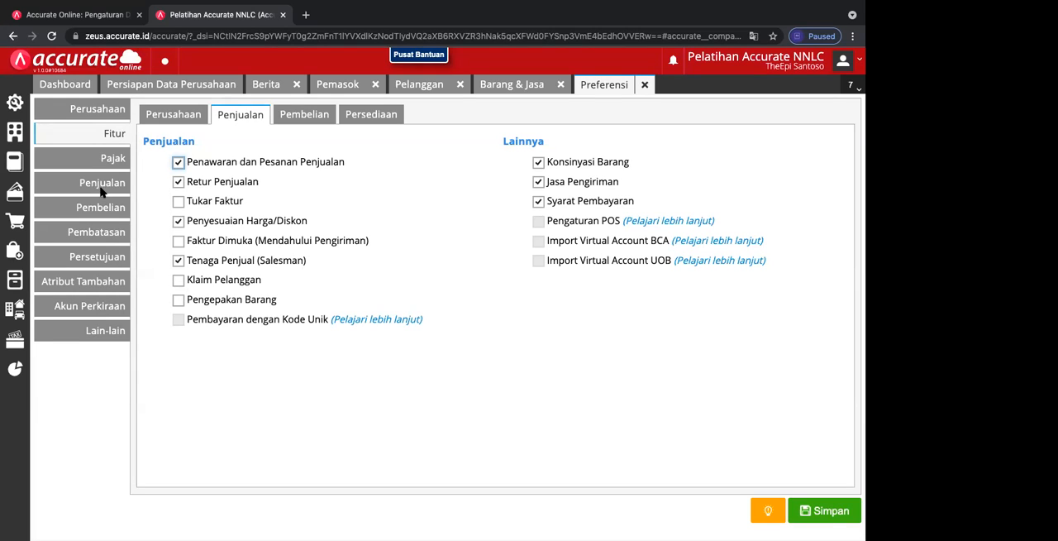
left_click(103, 116)
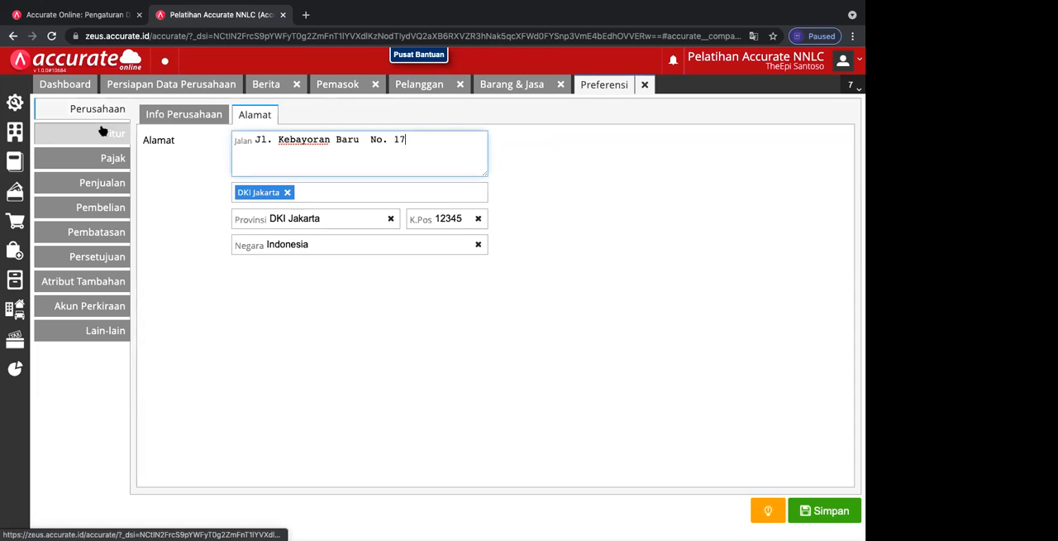
left_click(102, 132)
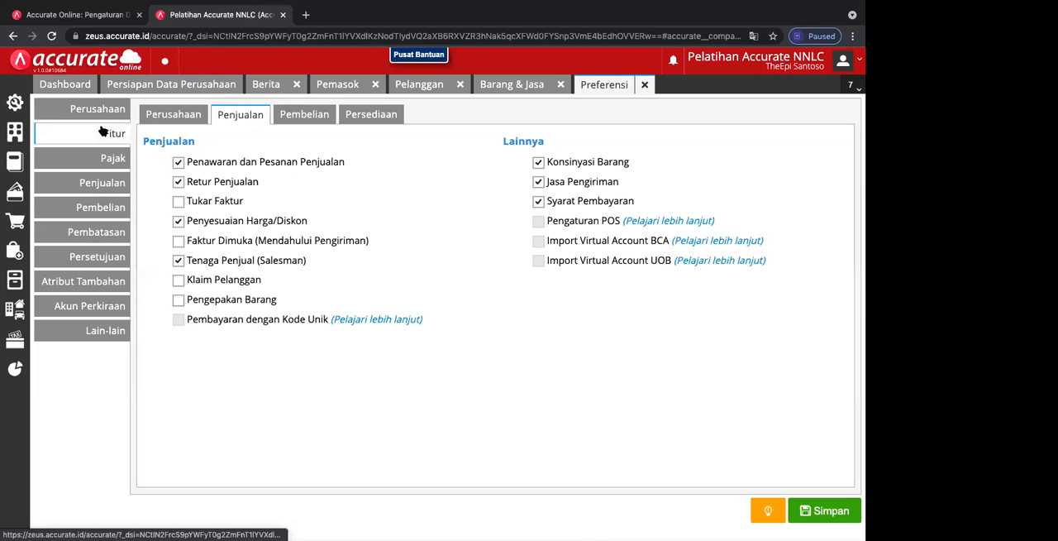
left_click(293, 114)
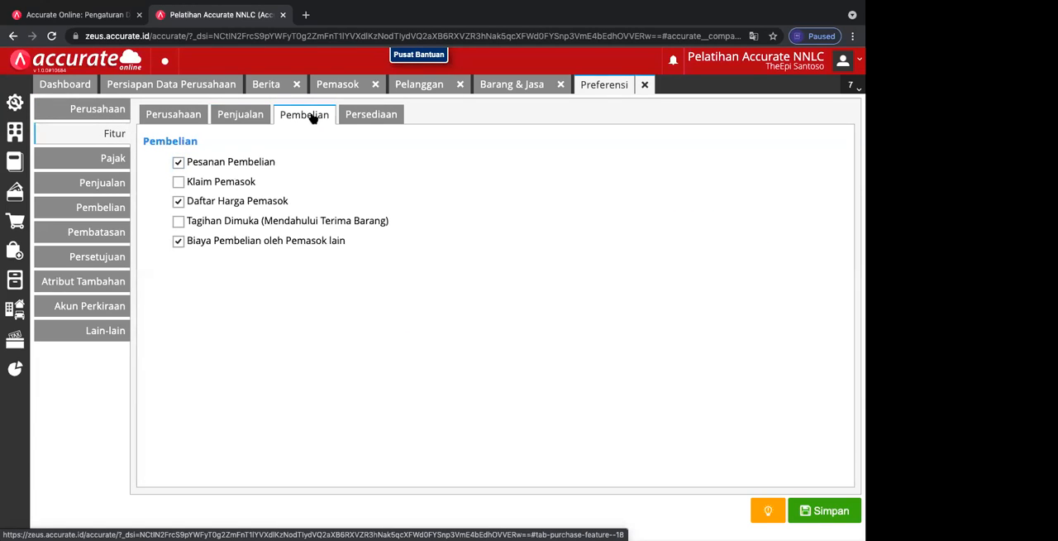
left_click(367, 118)
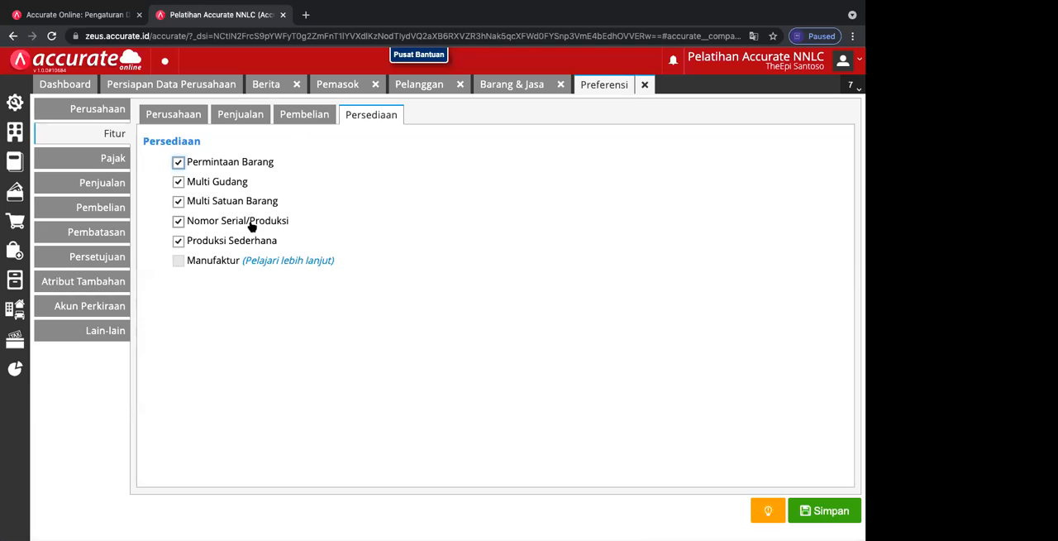
left_click(178, 116)
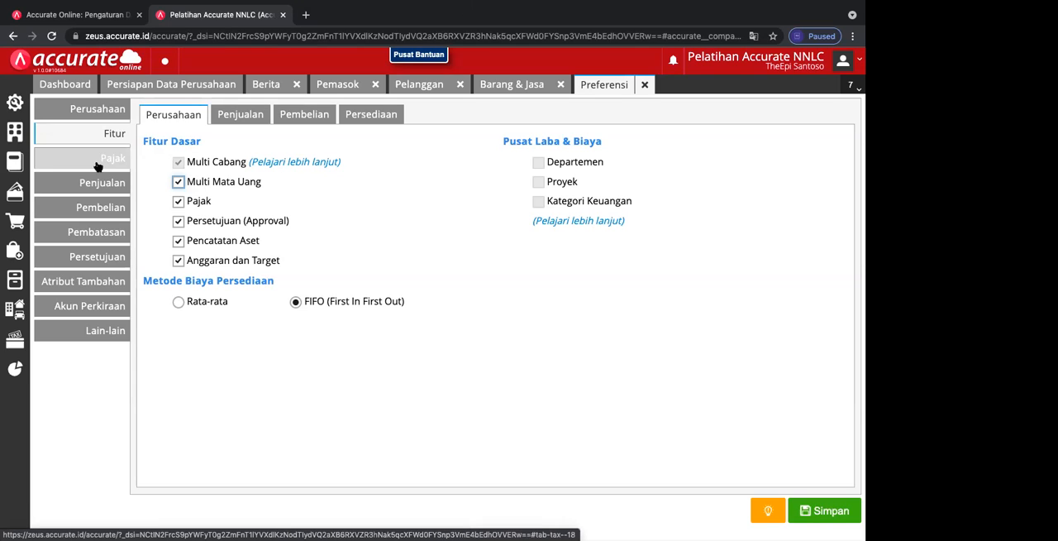
Step: Examine the preferences for operator access restrictions, sales approvals, default item accounts and miscellaneous formats and aging
left_click(82, 110)
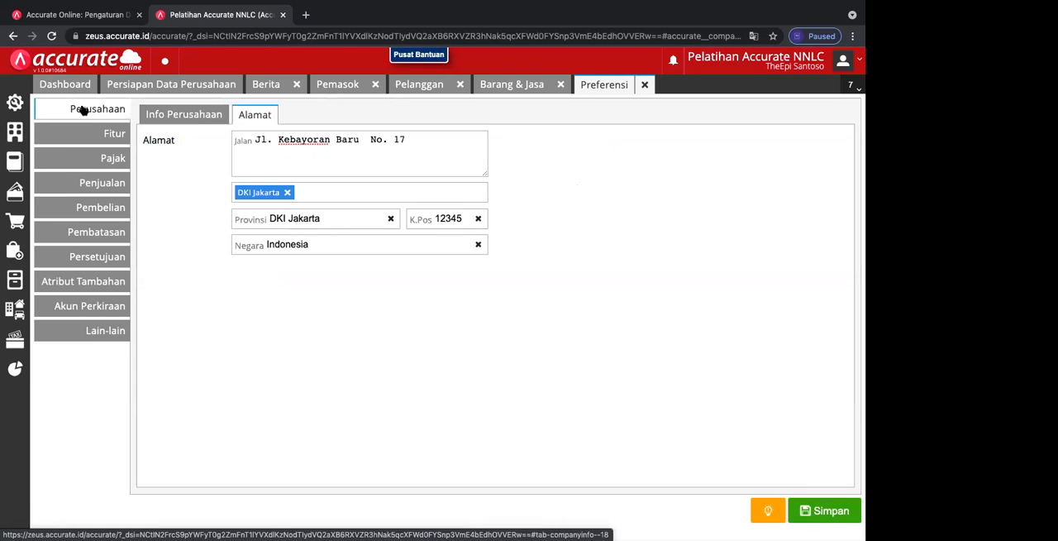
left_click(88, 238)
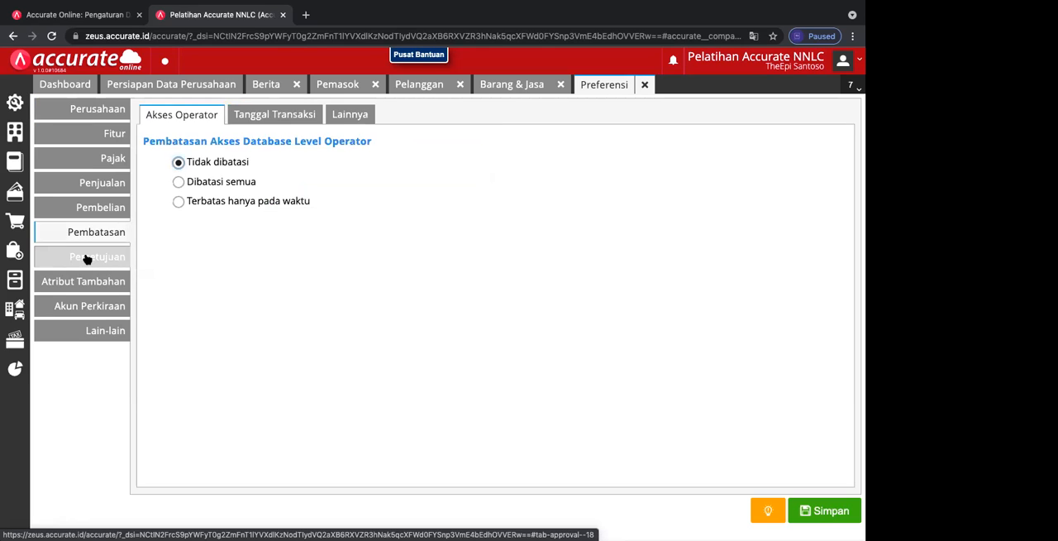
left_click(87, 258)
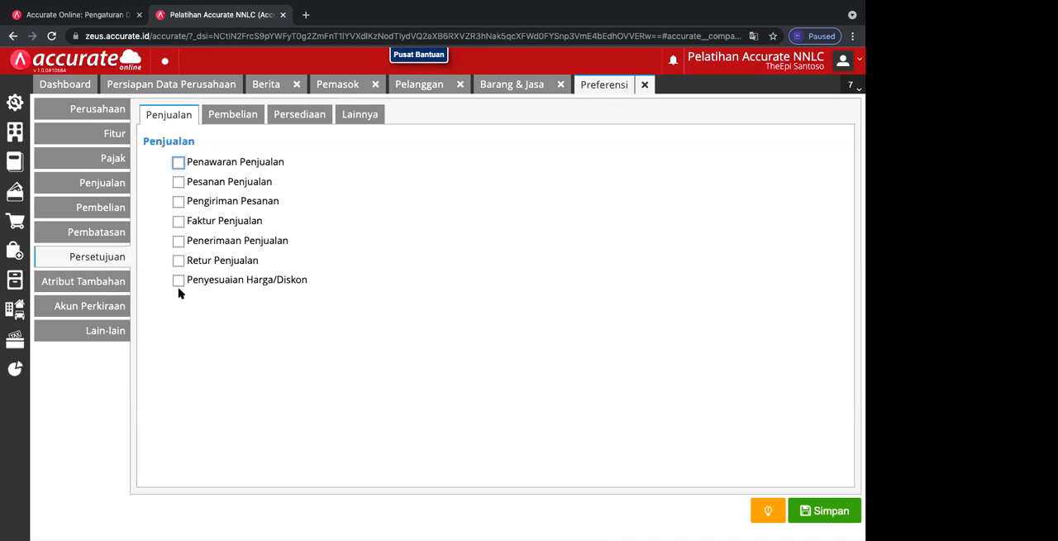
left_click(120, 283)
left_click(111, 307)
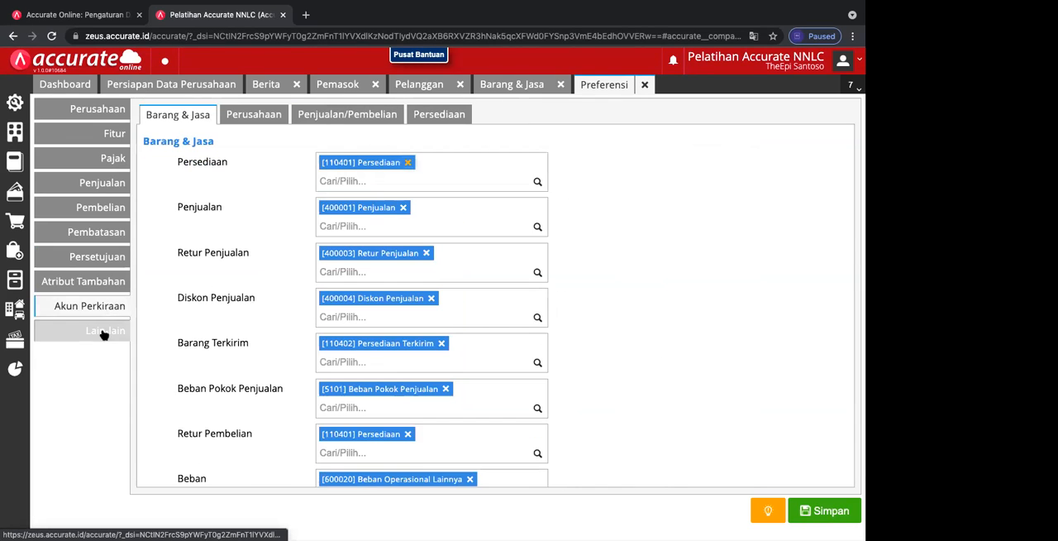
left_click(104, 331)
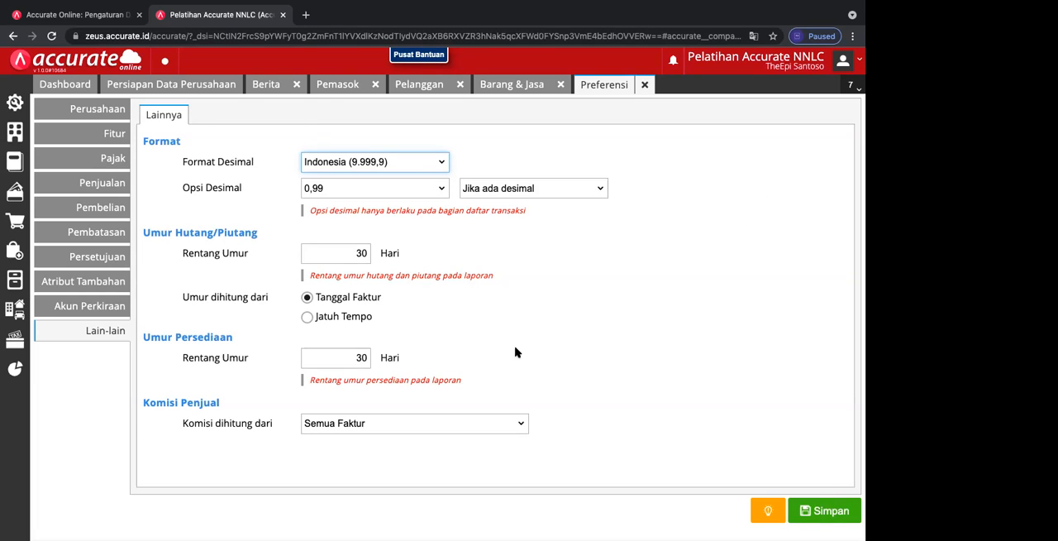
Step: Review the supplier and customer lists and return to the new item's sales and purchase information
left_click(507, 85)
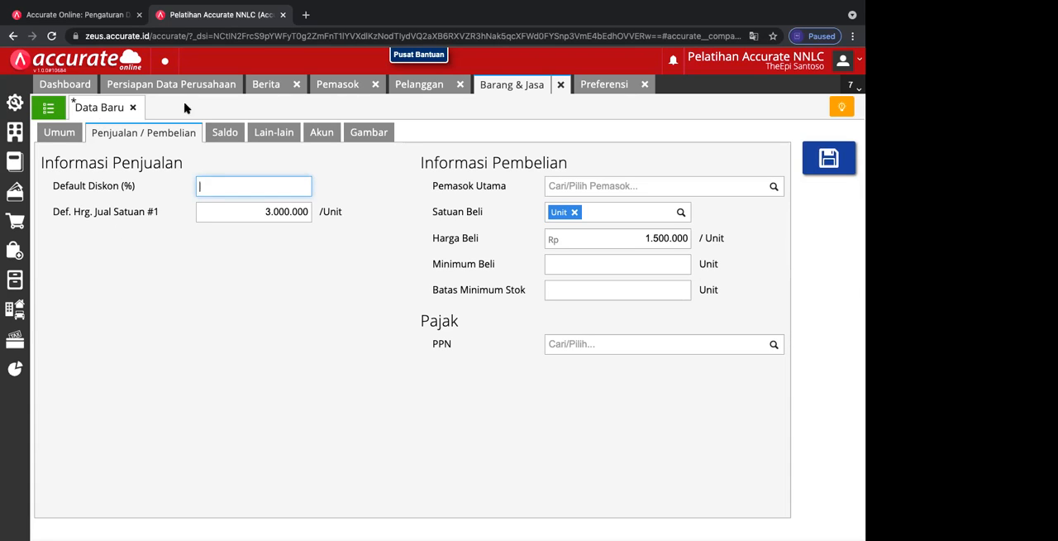
left_click(347, 85)
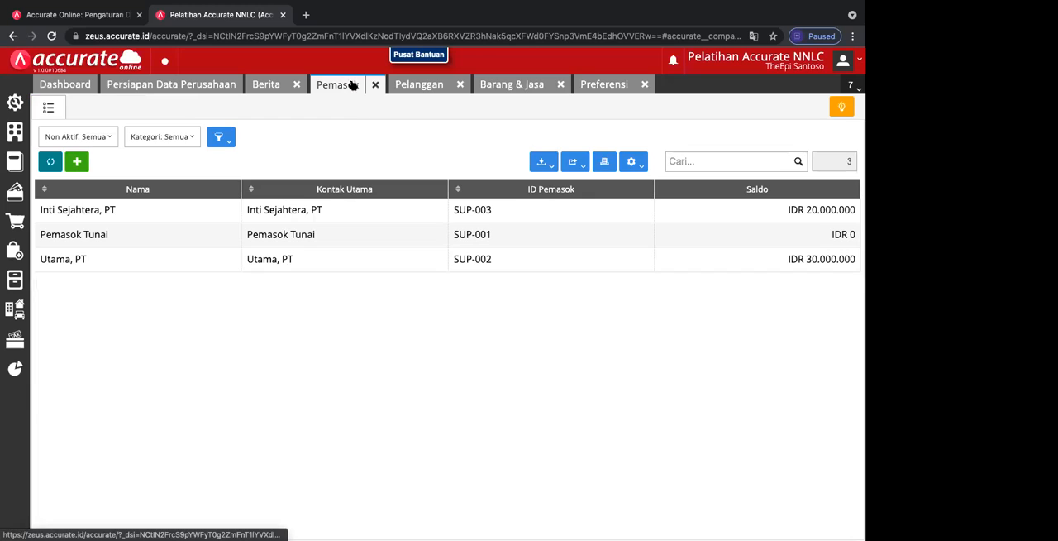
left_click(415, 91)
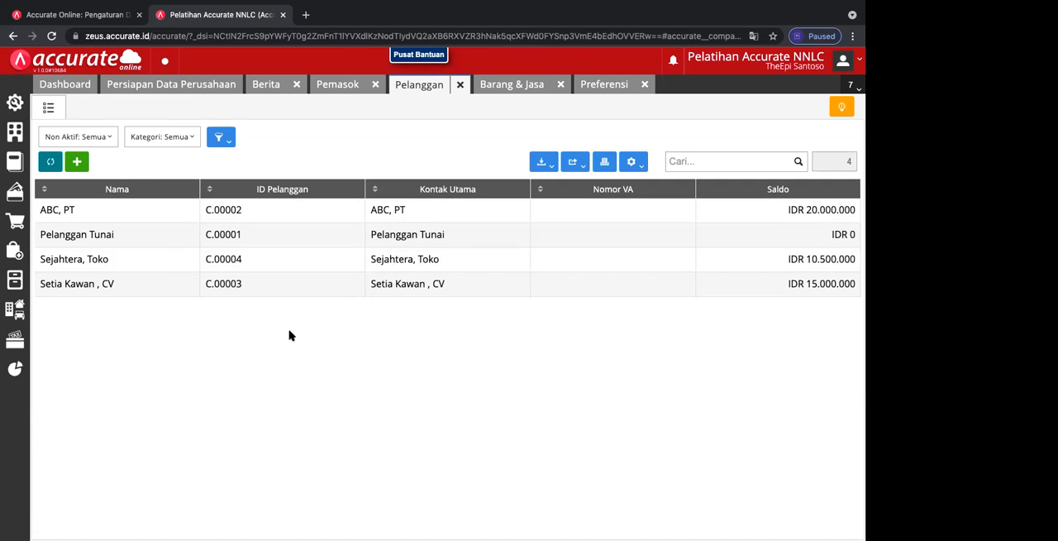
left_click(500, 85)
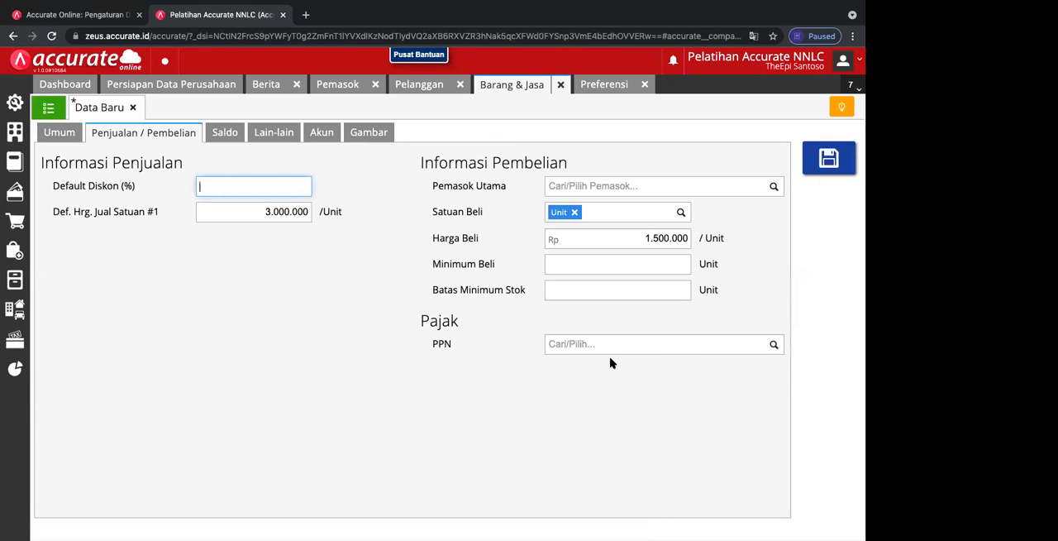
Step: Start an opening balance entry for the item in warehouse Utama with a quantity of 50 and the unit Unit
left_click(225, 133)
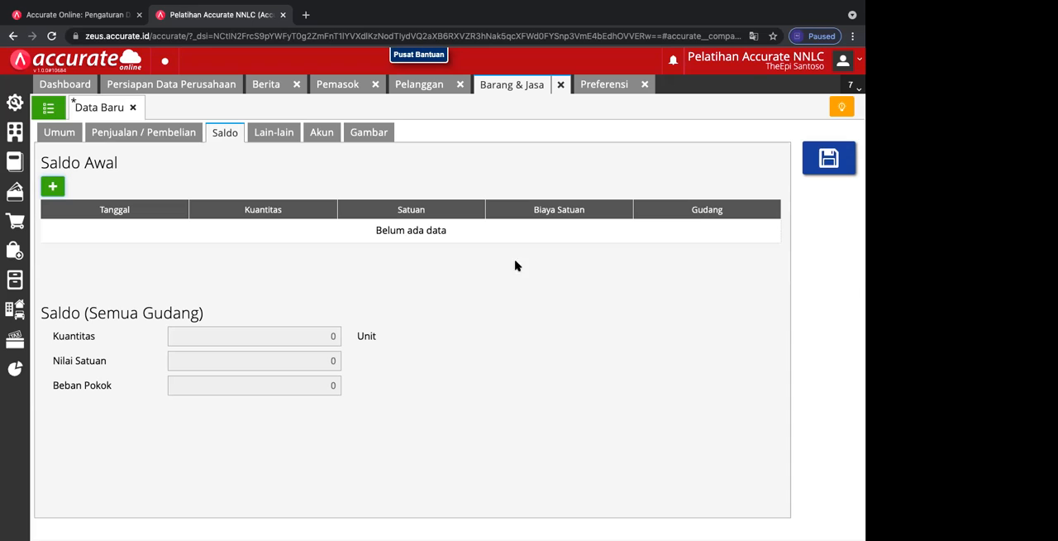
left_click(51, 188)
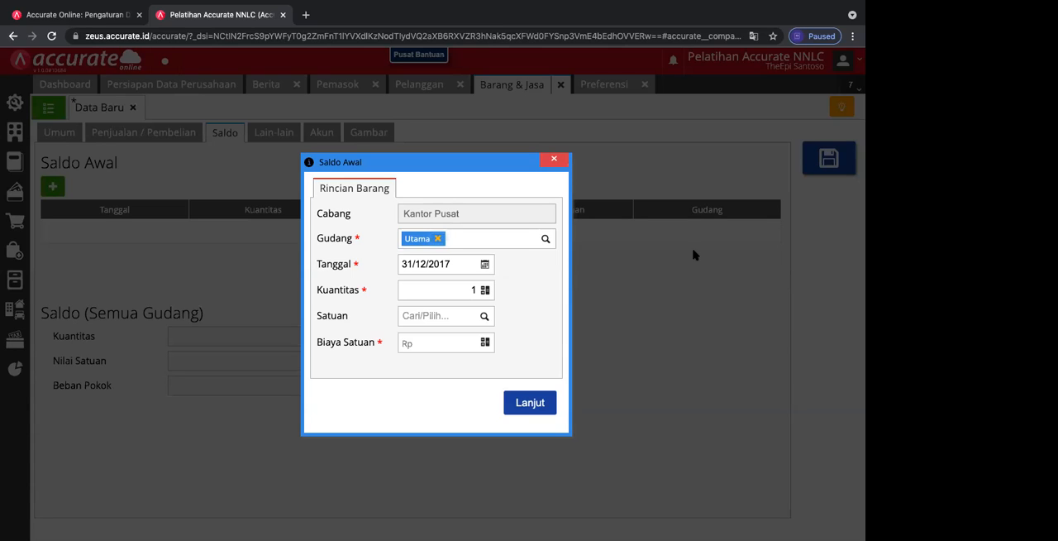
left_click(544, 240)
left_click(436, 291)
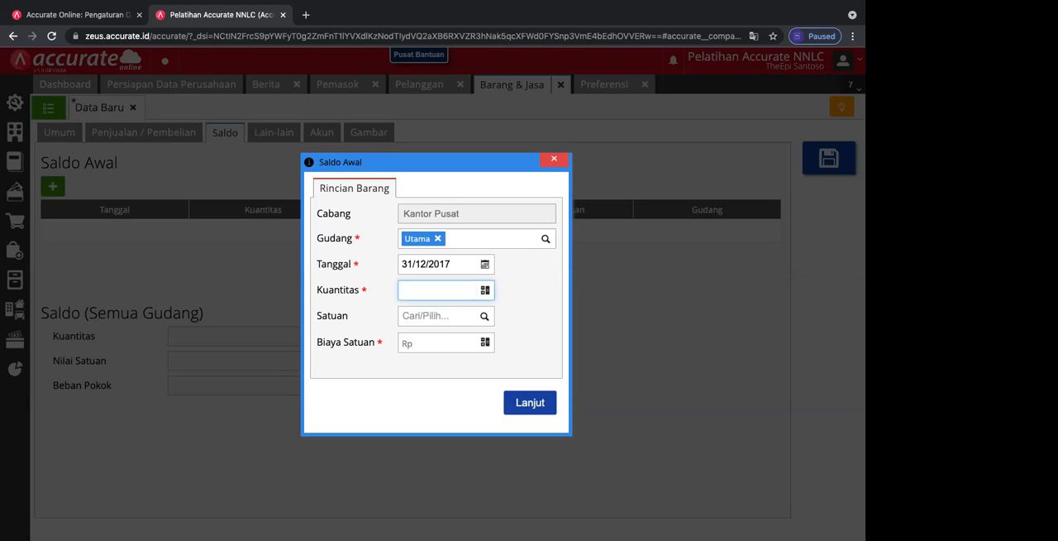
type("50")
left_click(484, 319)
left_click(449, 358)
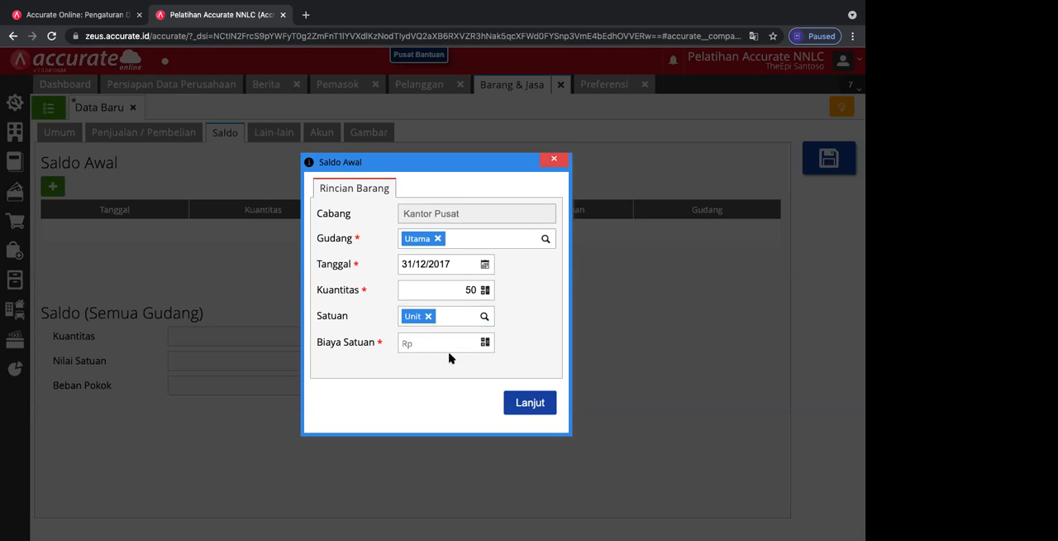
Step: Set the opening balance's unit cost to Rp 1.500.000 and add the entry to the item
left_click(450, 340)
type("1.500.000")
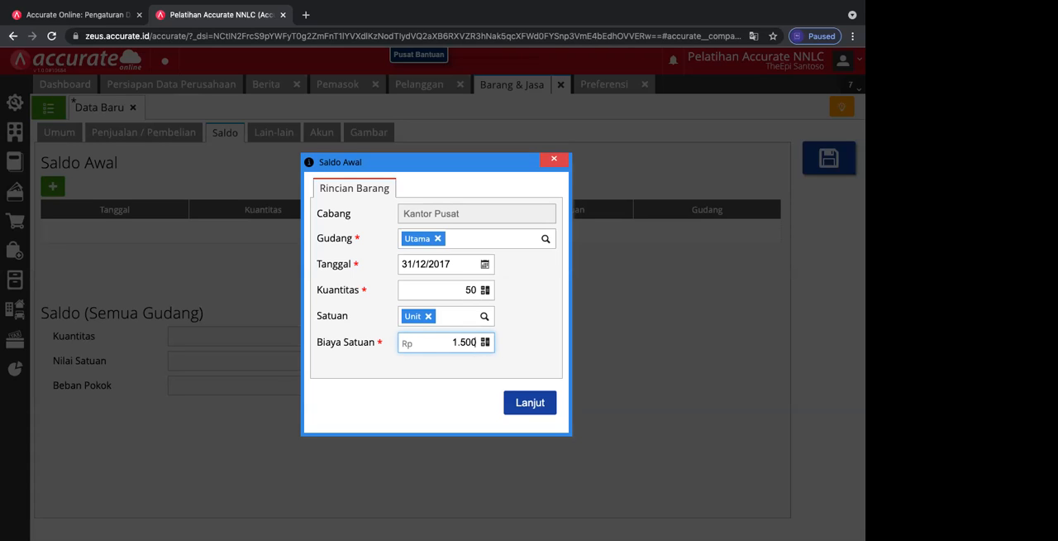
left_click(523, 403)
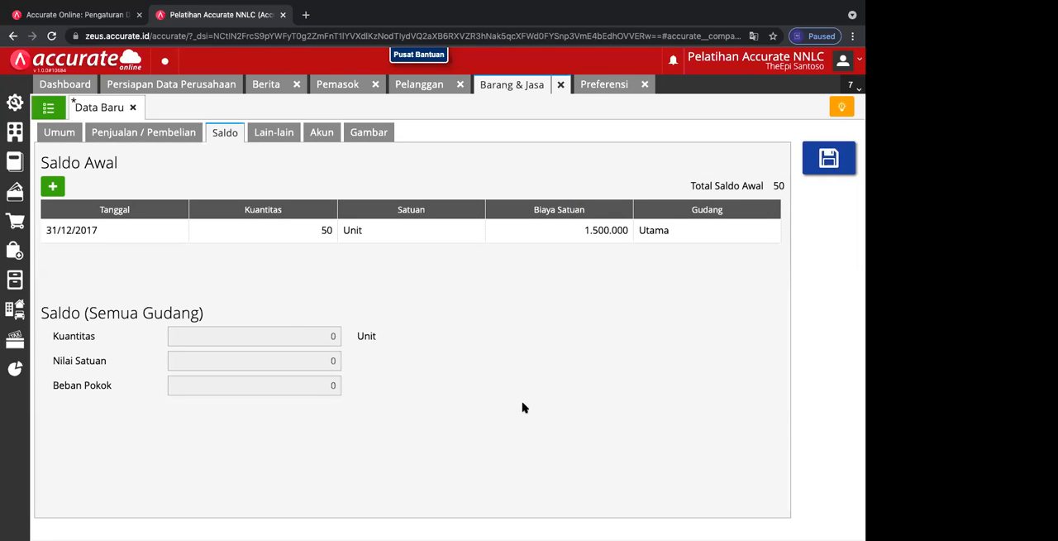
left_click(650, 240)
Step: Enter "Saldo Awal" as the item's note and open the item's account settings
left_click(282, 133)
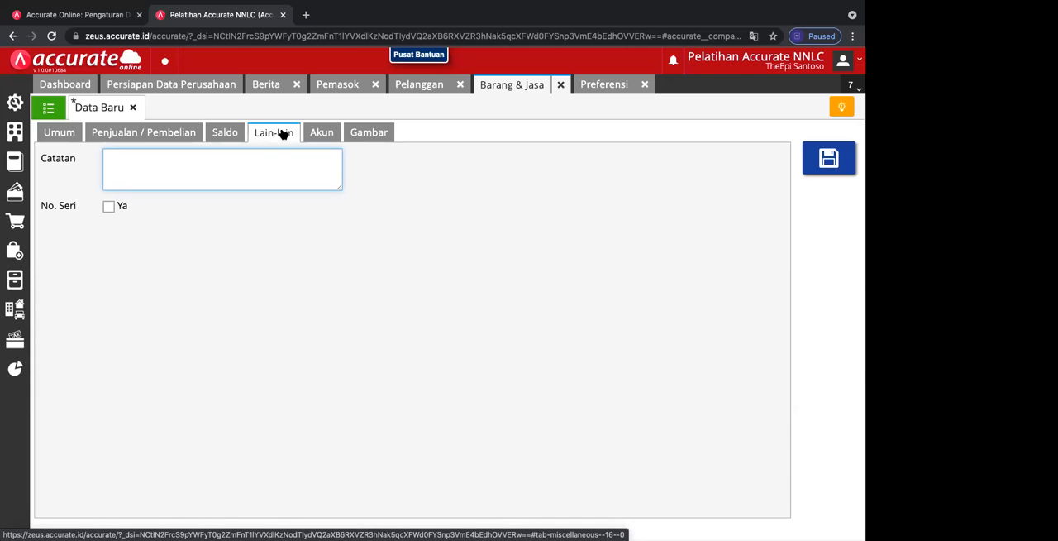
type("asd")
key("BackSpace")
key("BackSpace")
key("BackSpace")
type("Saldo Awal")
left_click(332, 136)
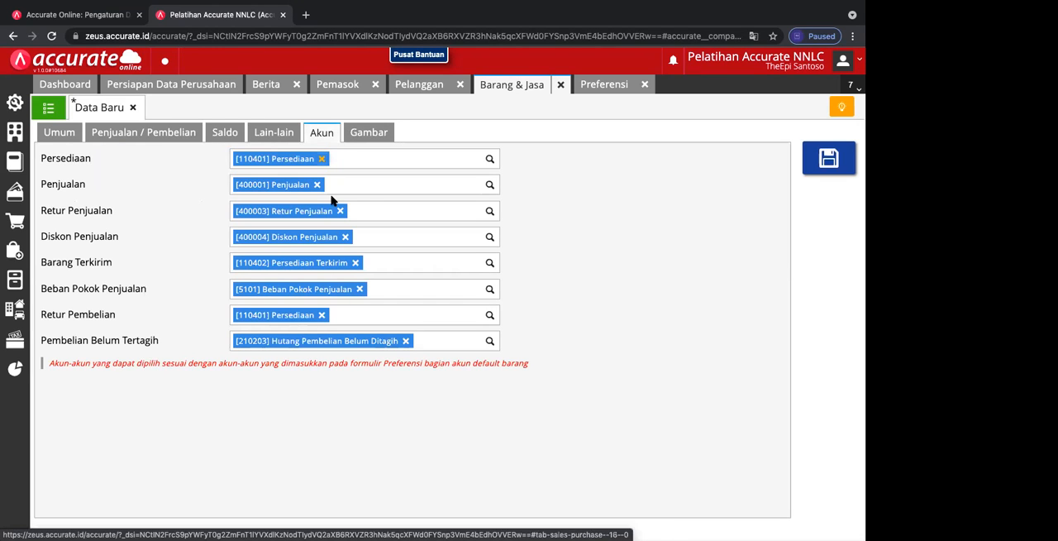
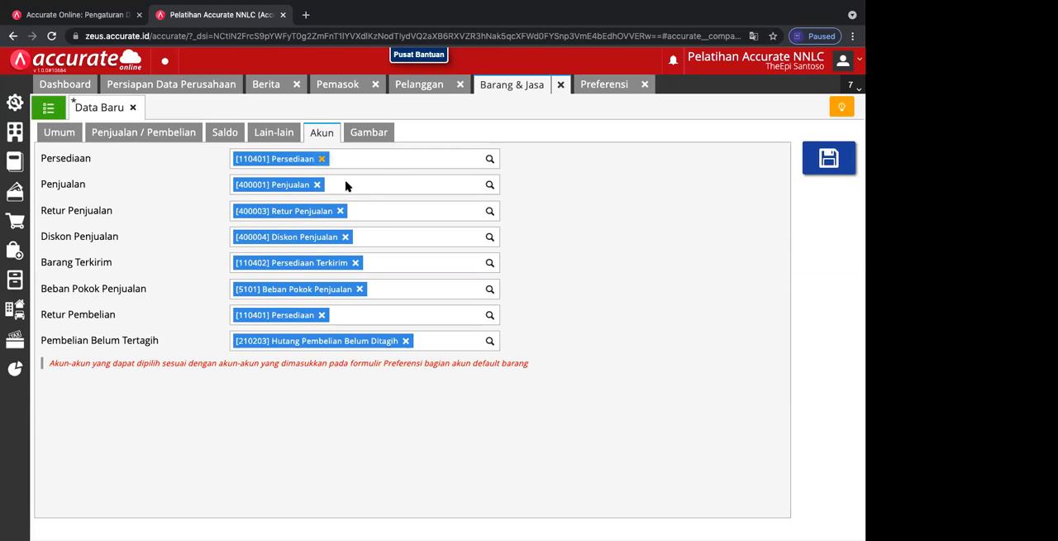
Step: View the TV item's picture section, save the new item and close its form
left_click(369, 134)
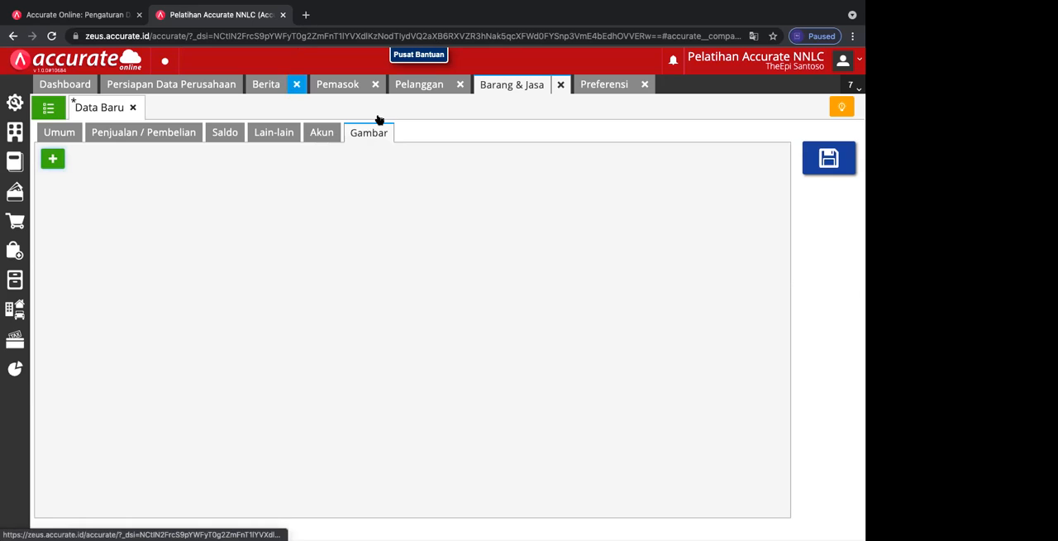
left_click(826, 159)
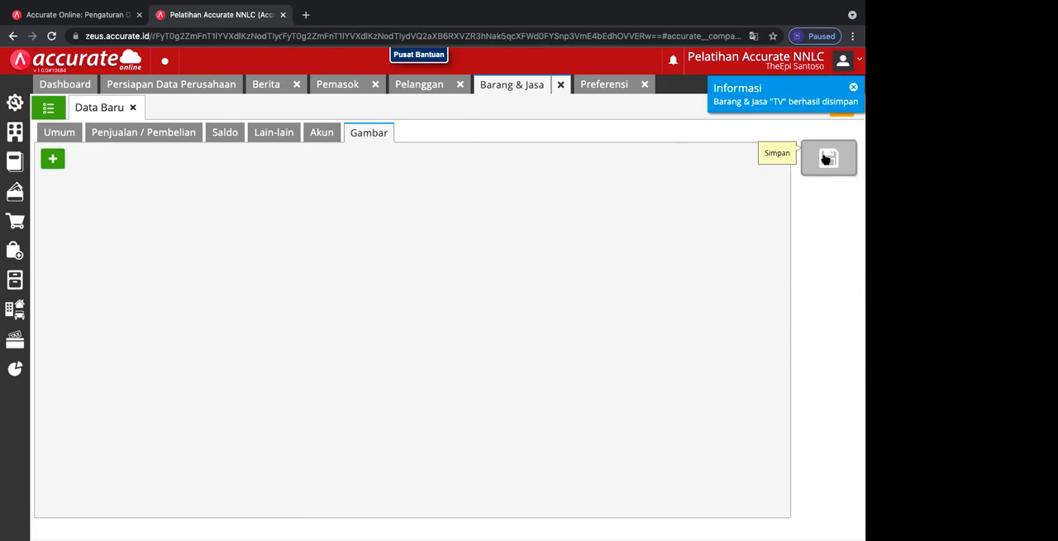
left_click(133, 107)
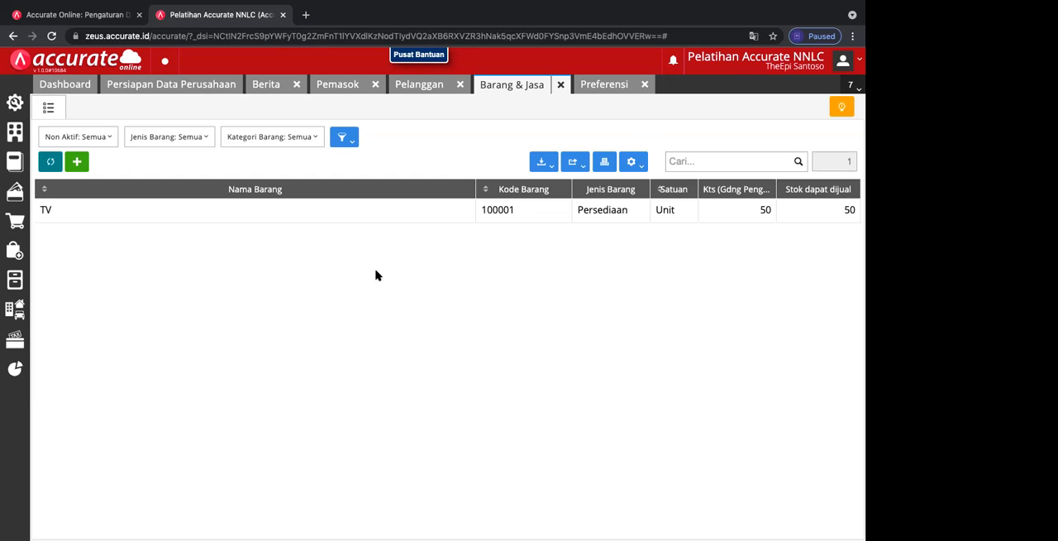
Step: Change the TV item's code to ITM-001 and save the item
left_click(516, 213)
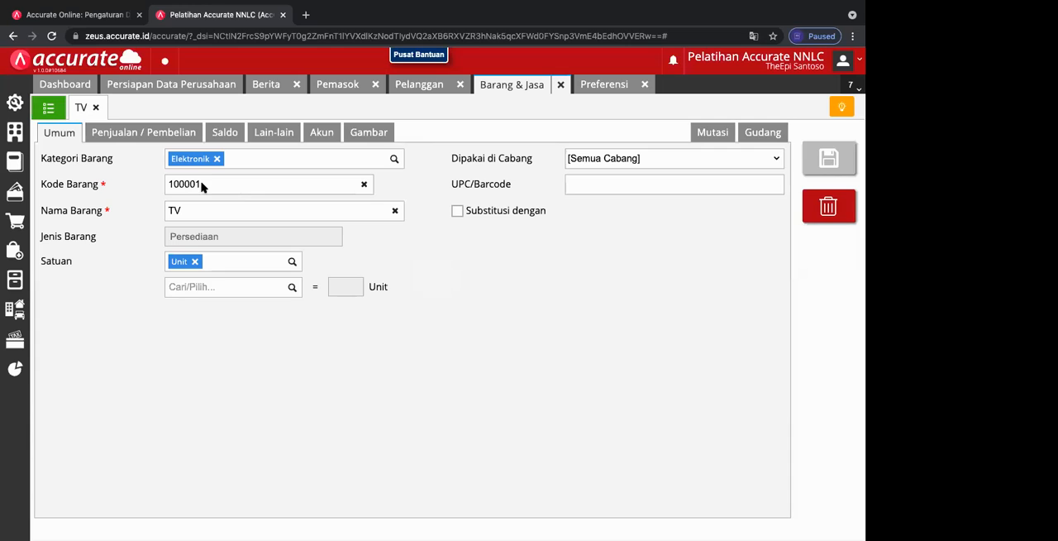
double_click(169, 185)
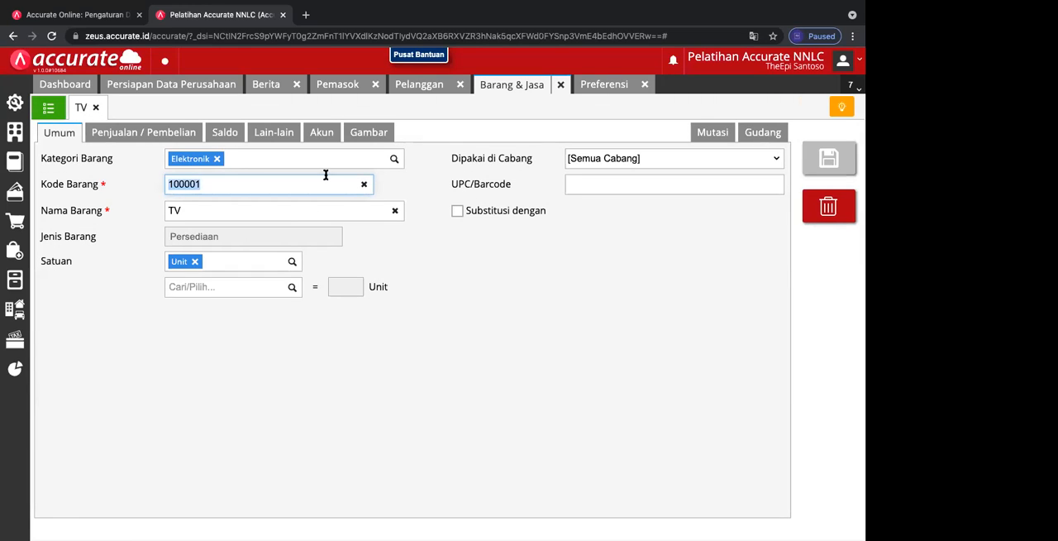
left_click(362, 182)
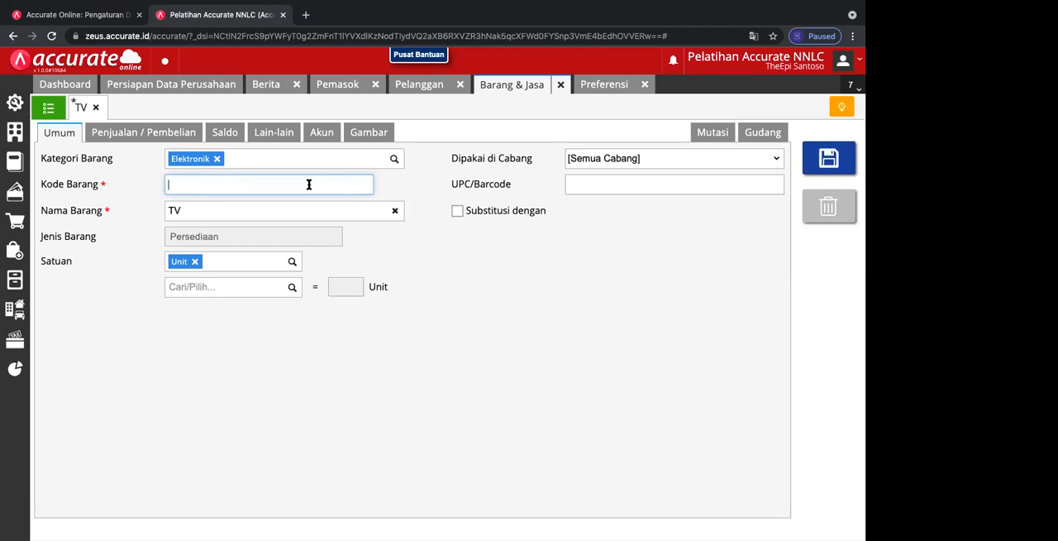
type("ITM-001")
left_click(824, 165)
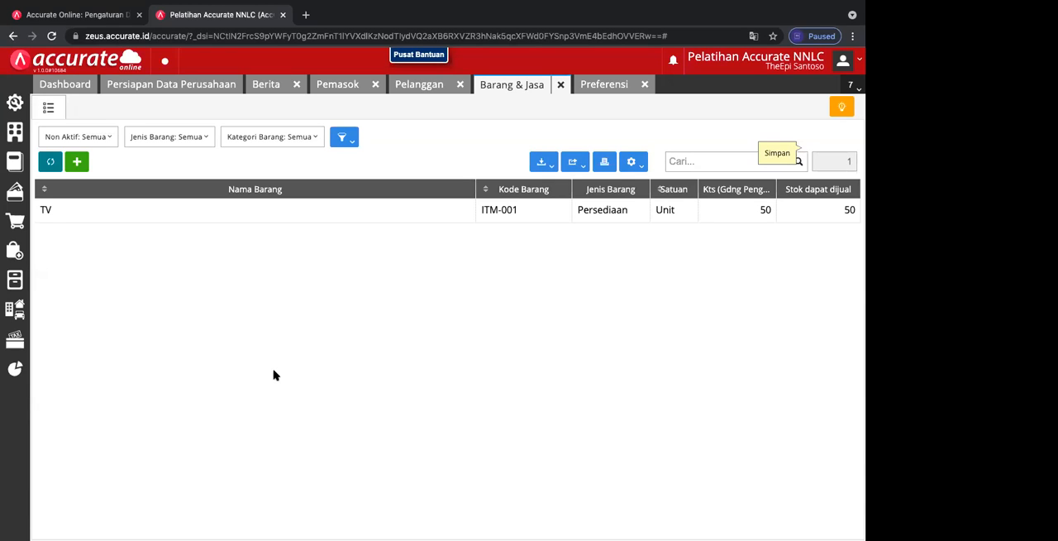
Step: Reopen the TV item briefly, open the chart of accounts list and examine the Bank account's general information
left_click(230, 221)
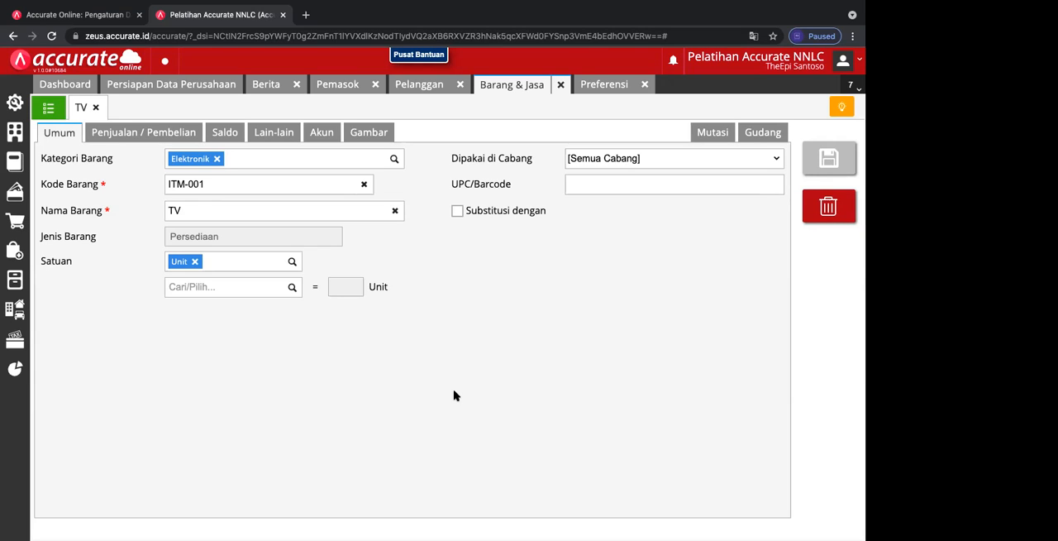
left_click(48, 108)
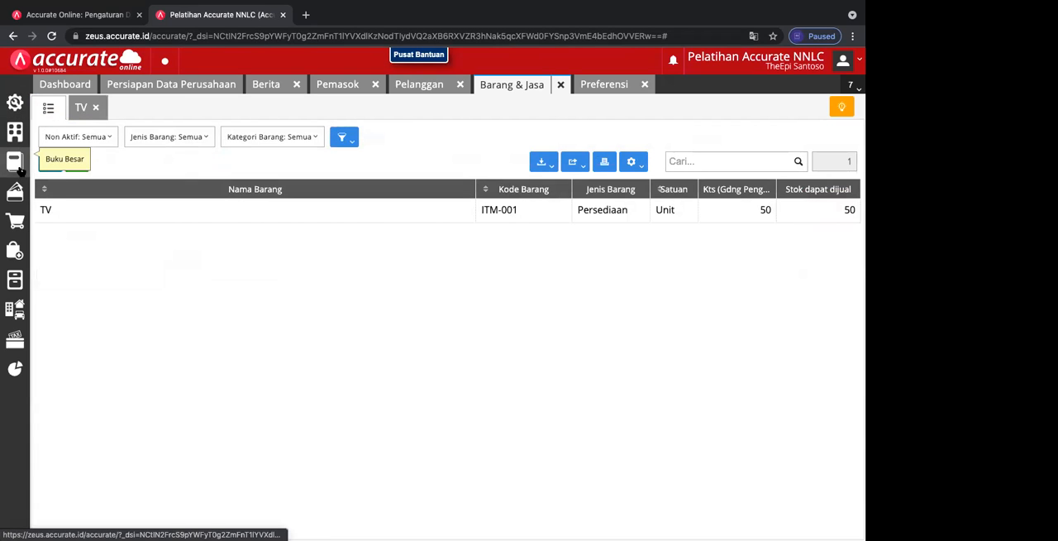
mouse_move(15, 161)
left_click(70, 211)
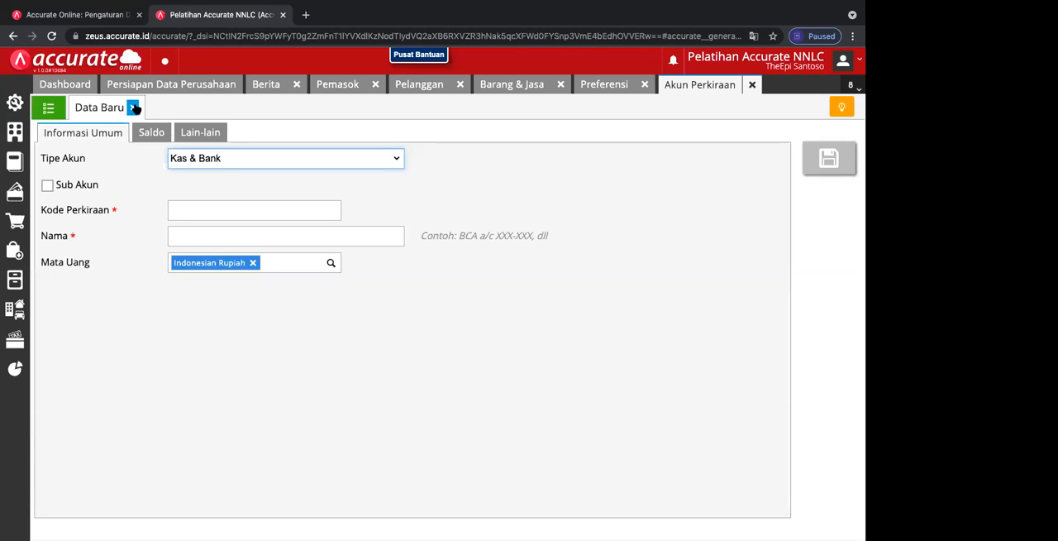
left_click(134, 107)
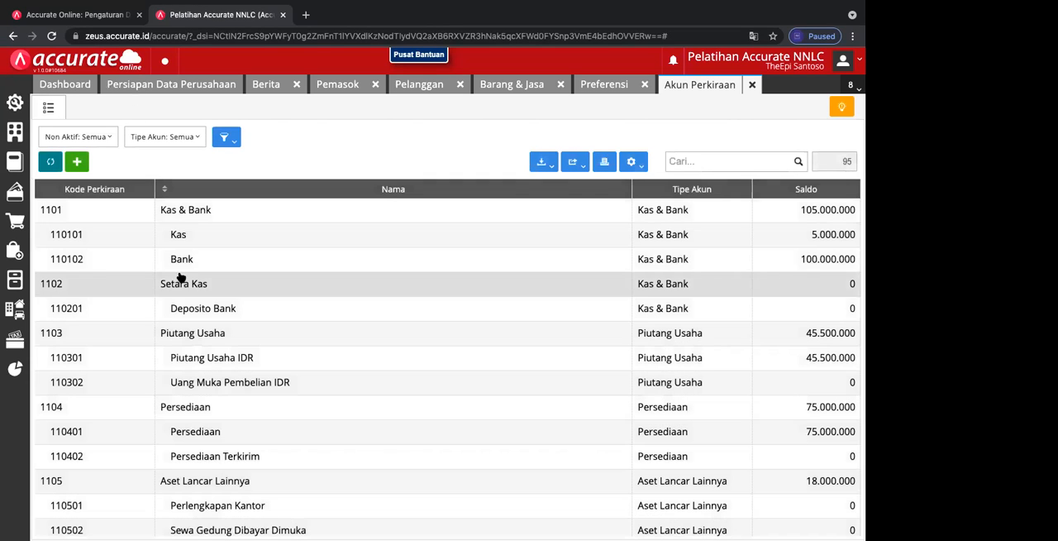
left_click(195, 263)
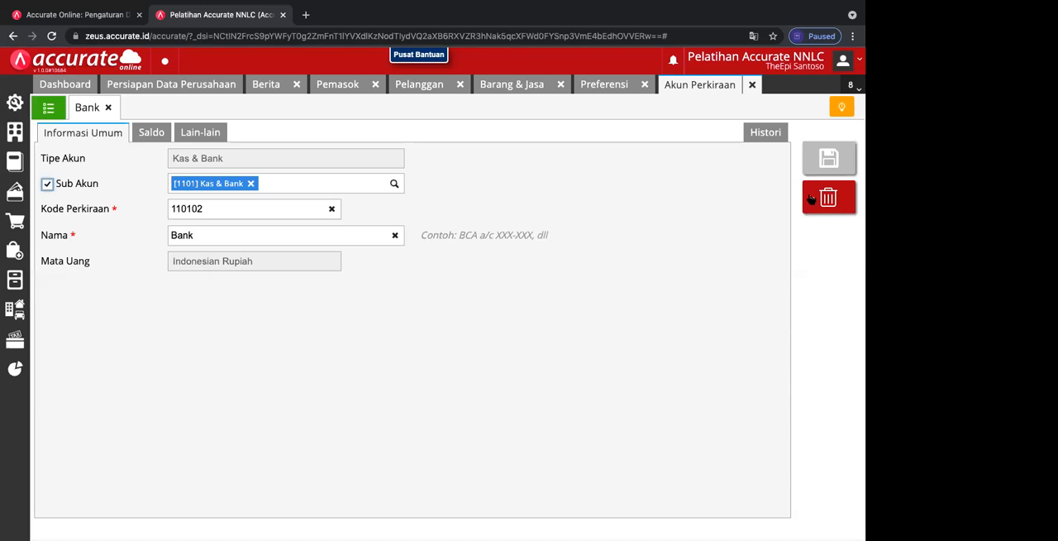
left_click(108, 107)
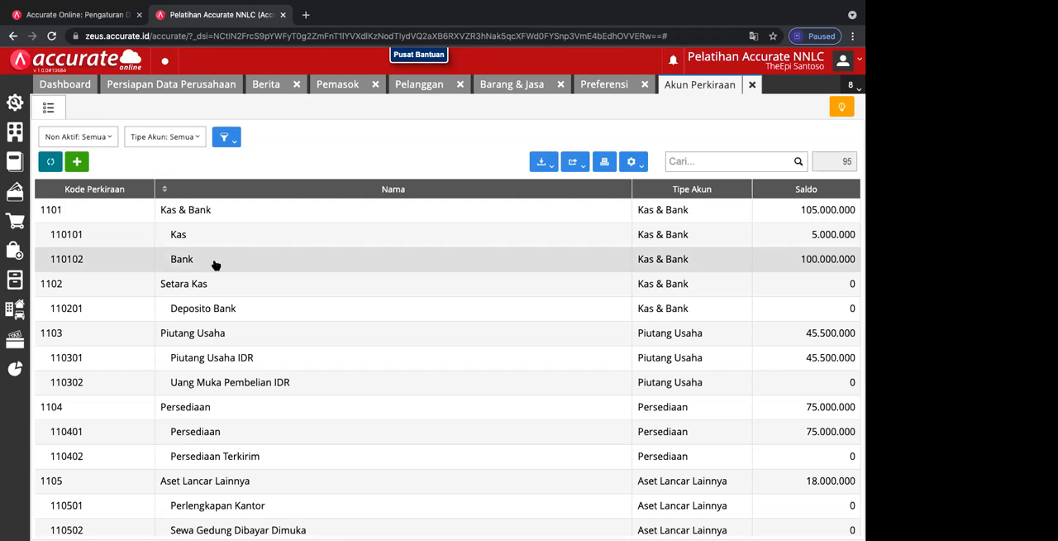
Step: Examine the general information of the Kas & Bank, Deposito Bank and Setara Kas accounts
left_click(209, 213)
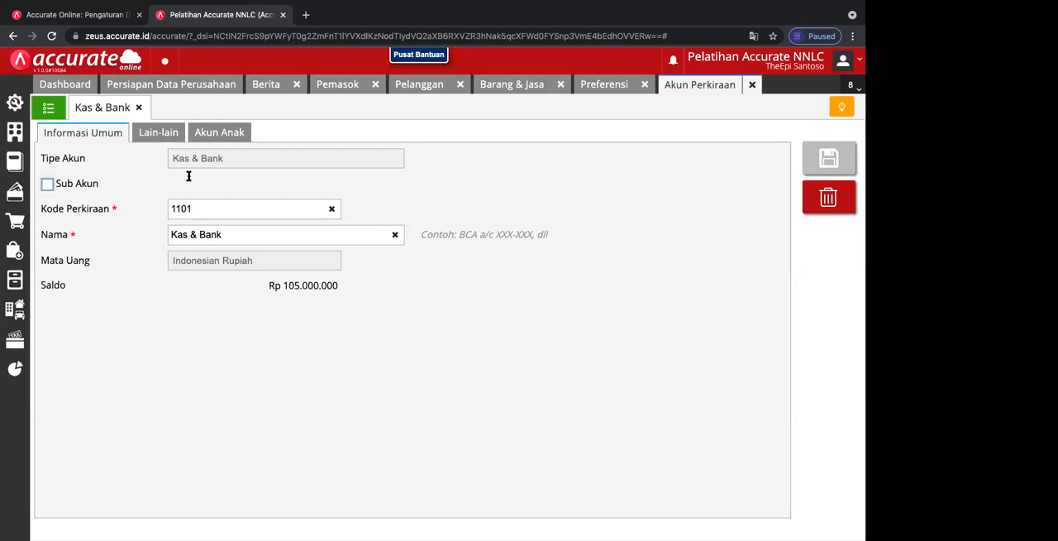
left_click(139, 108)
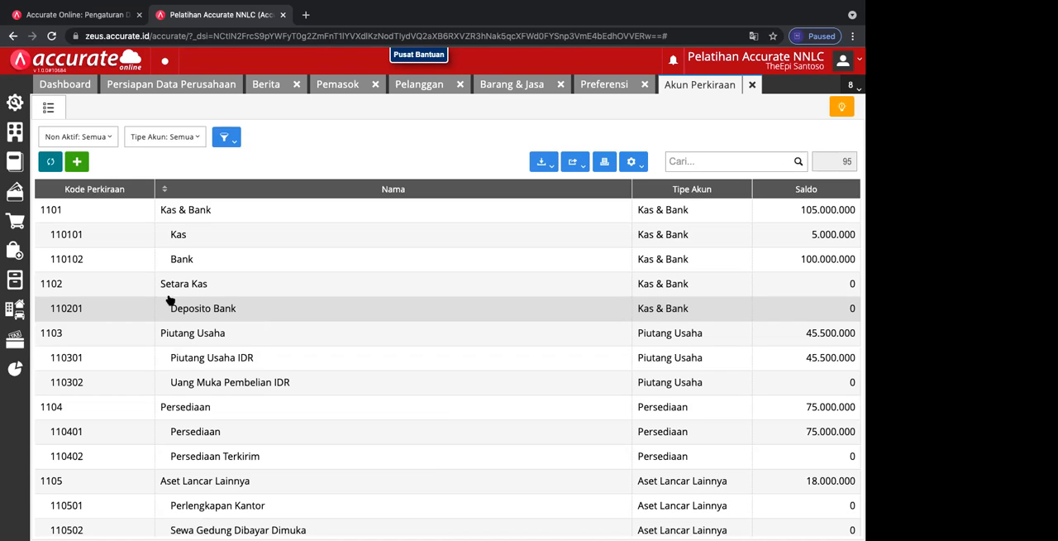
left_click(227, 308)
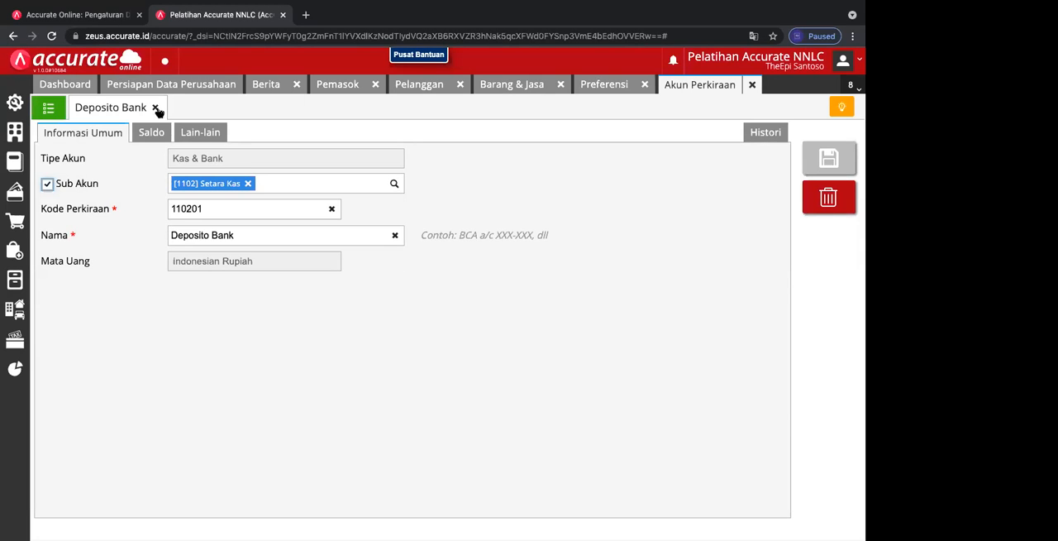
left_click(156, 109)
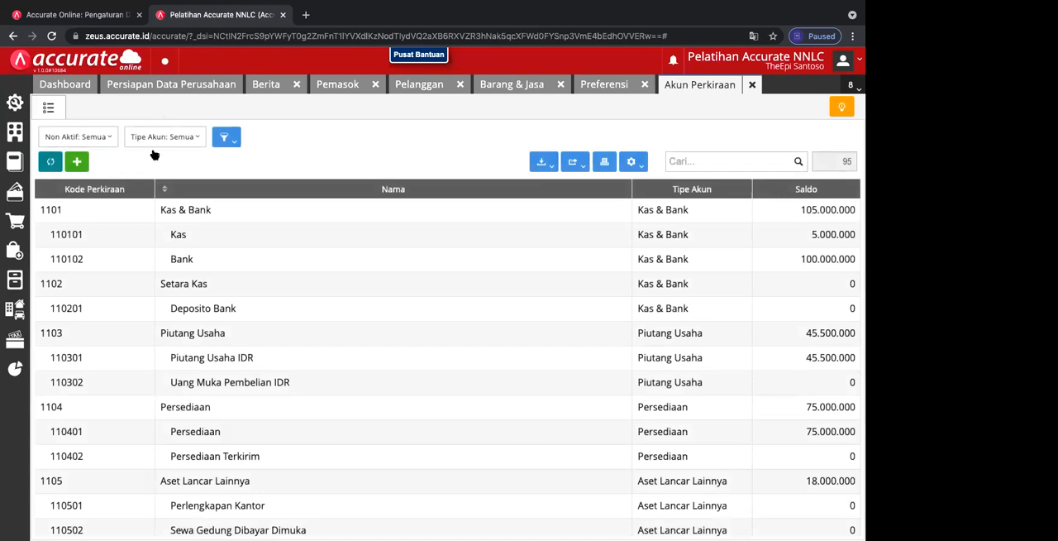
left_click(187, 287)
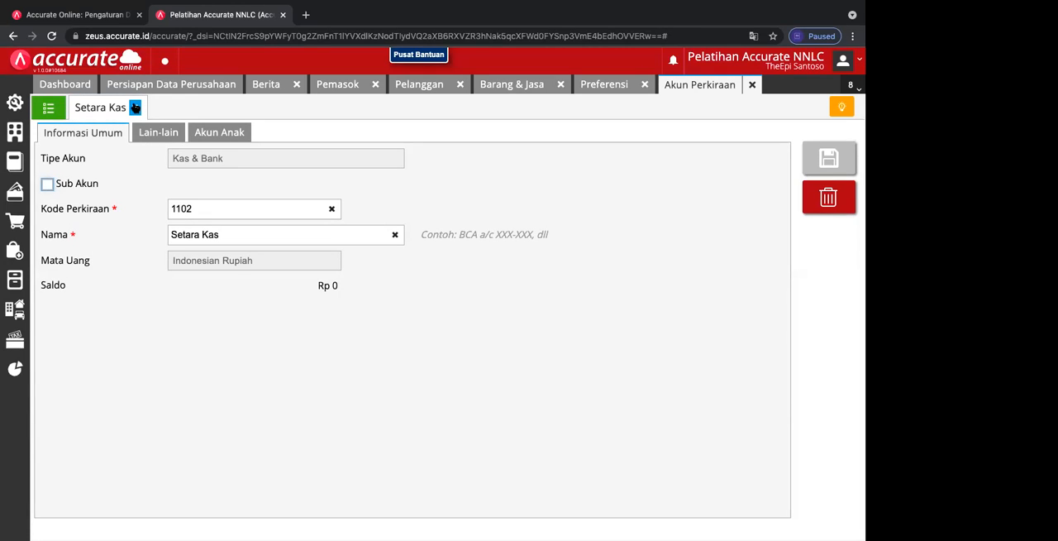
left_click(256, 232)
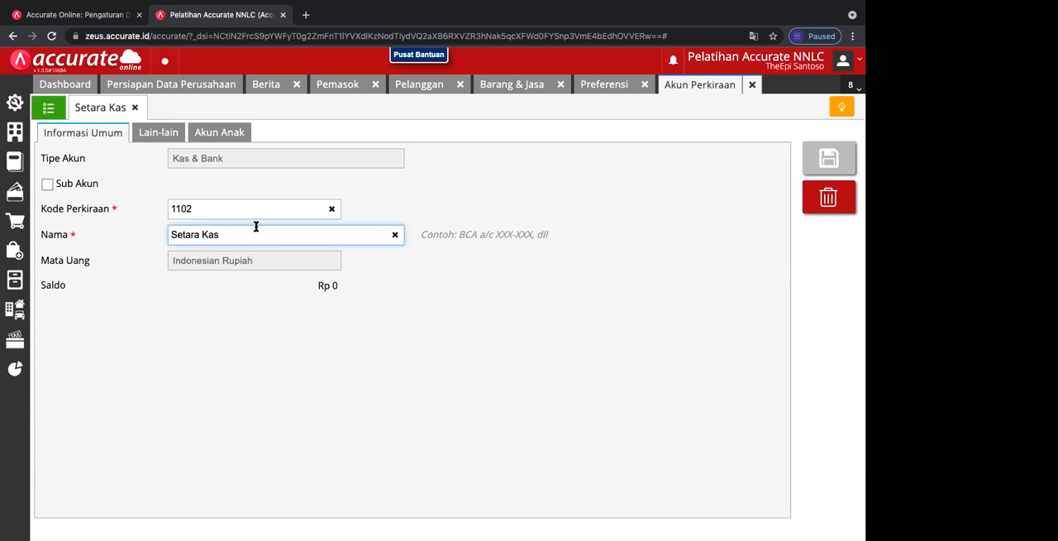
left_click(135, 107)
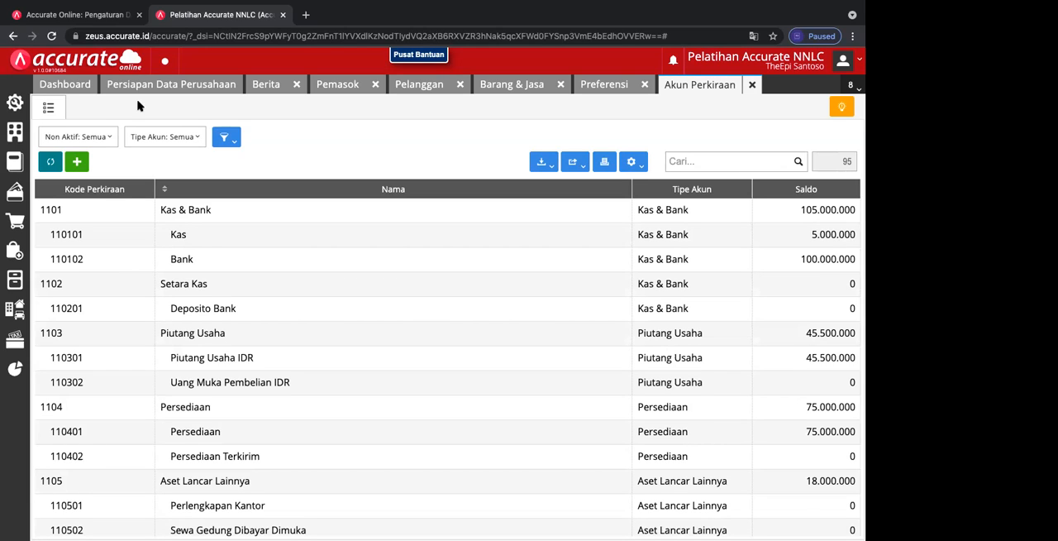
Step: Start a new item in the goods and services list with the category Elektronik
left_click(508, 86)
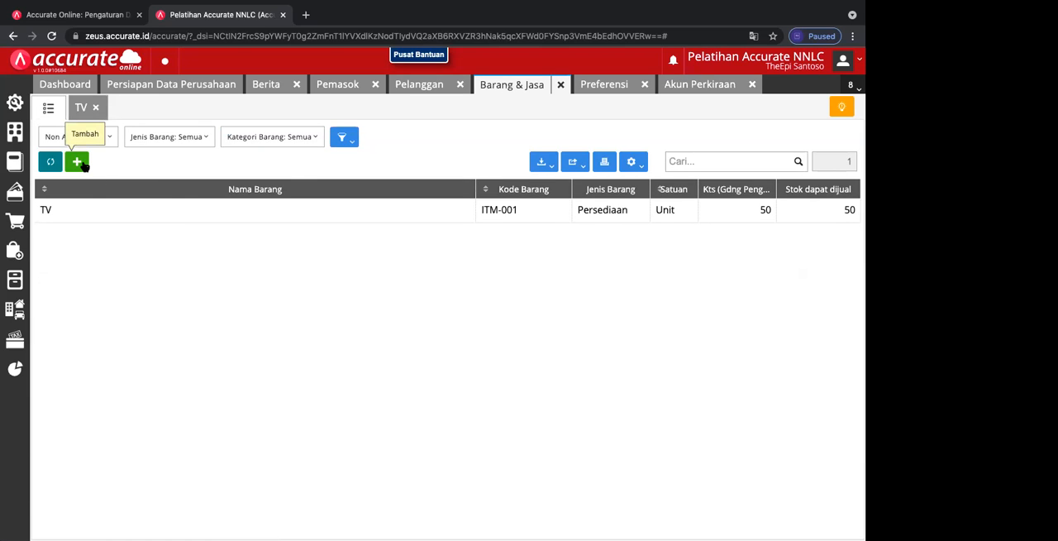
left_click(76, 162)
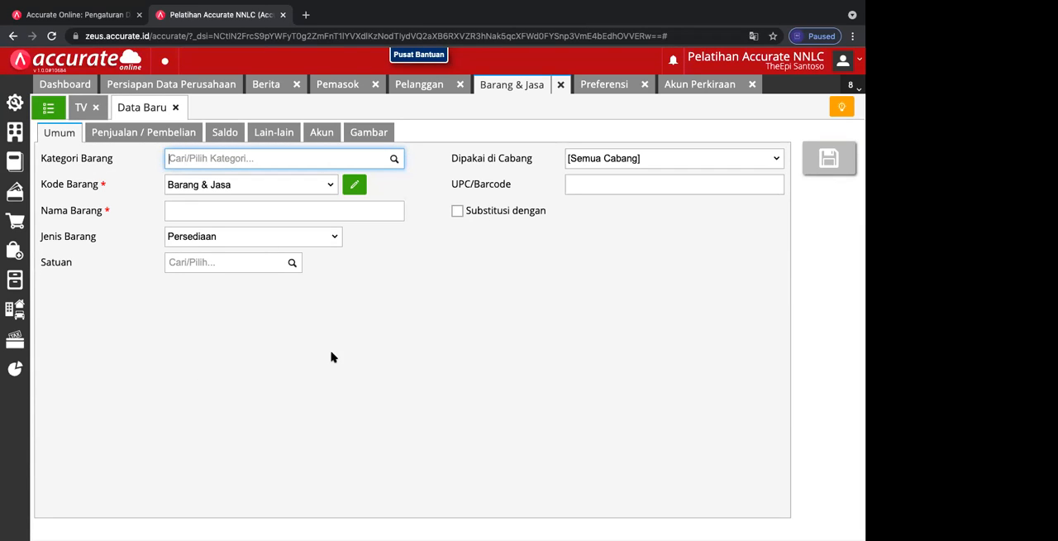
left_click(394, 160)
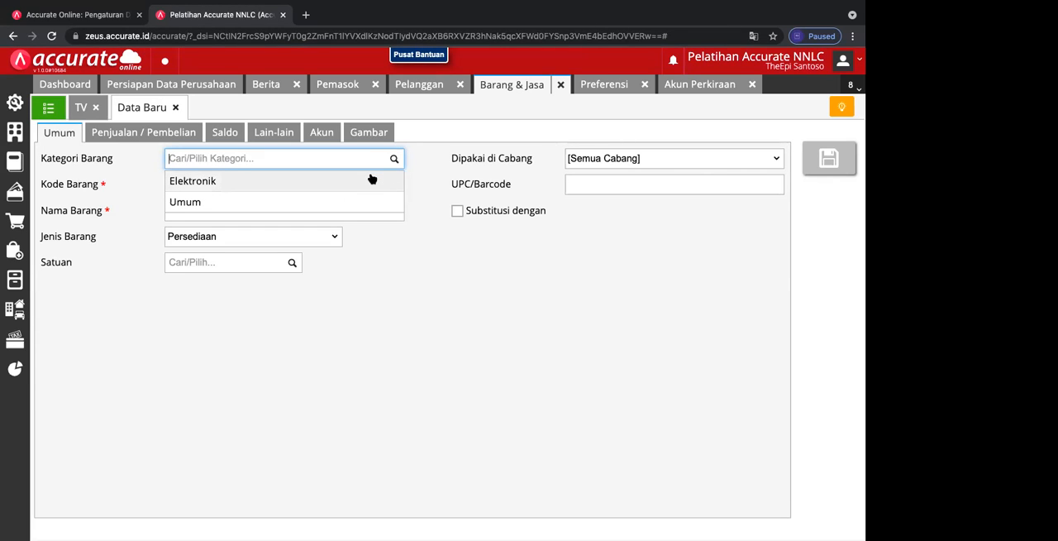
left_click(371, 180)
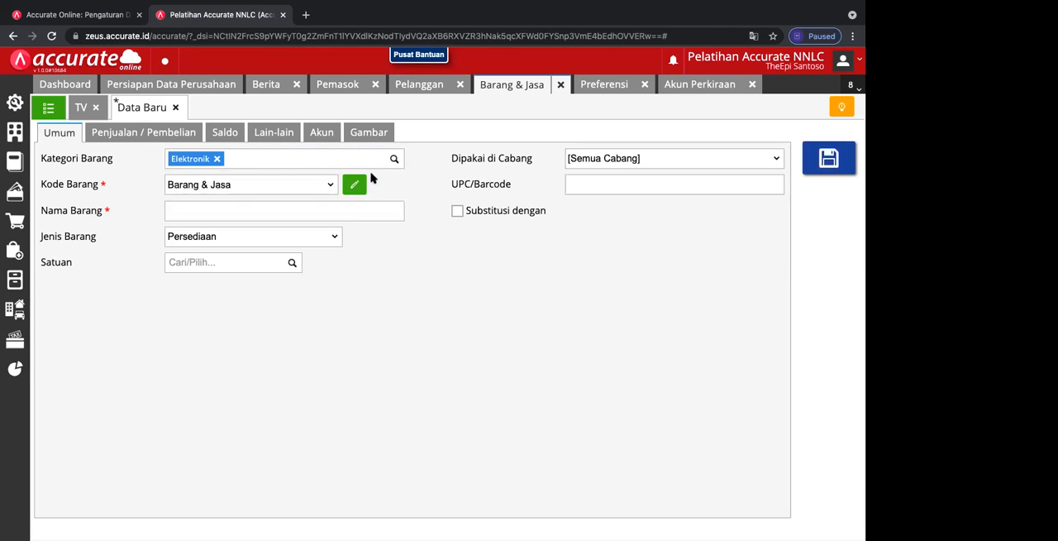
Step: Switch the new item's code to manual entry and set it to ITM-002
left_click(327, 185)
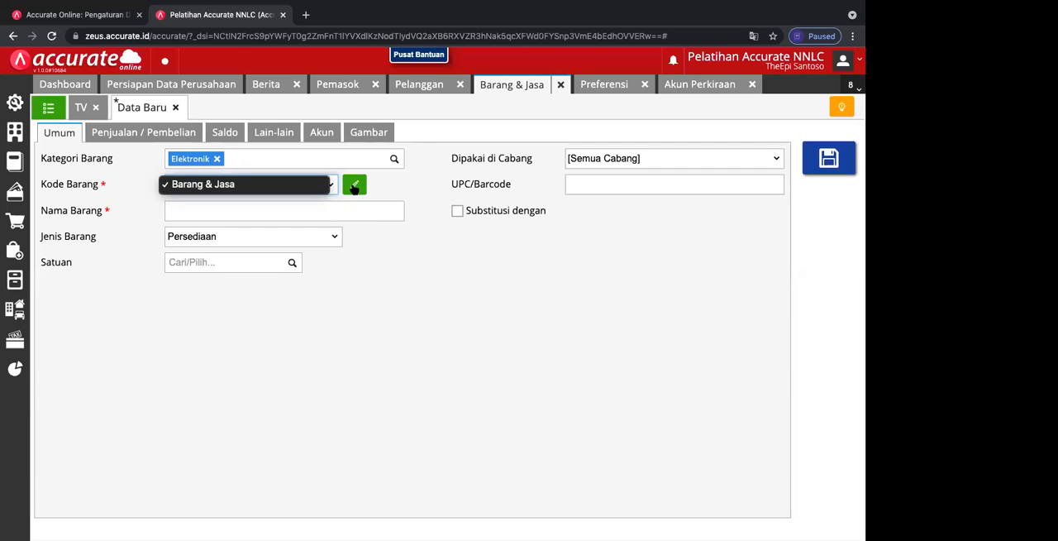
left_click(353, 186)
left_click(354, 187)
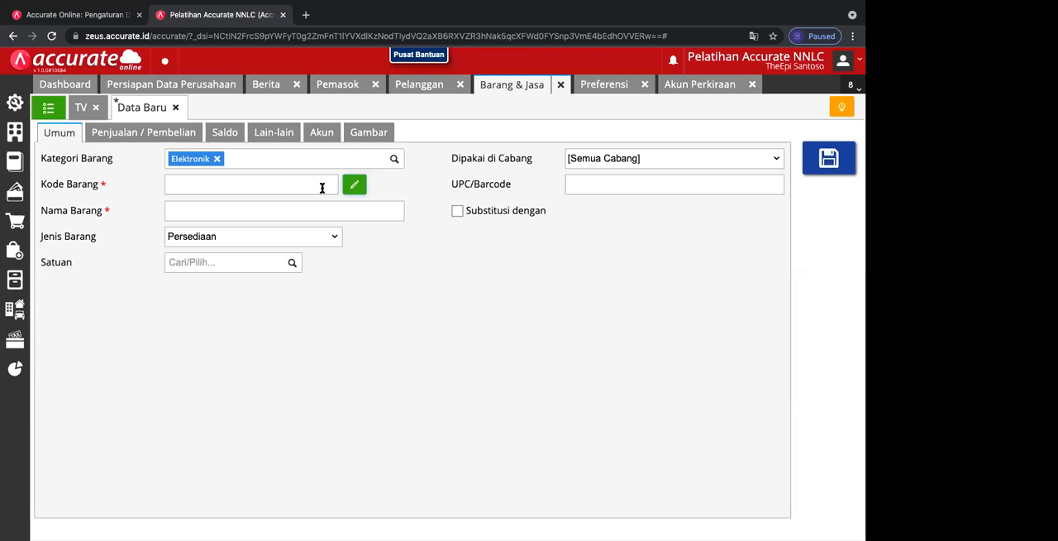
left_click(323, 186)
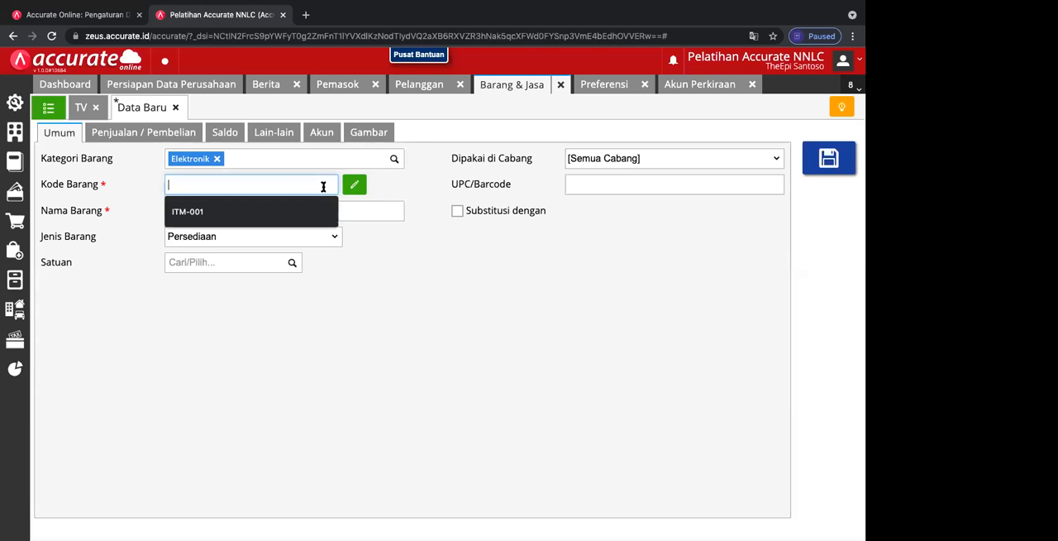
type("ITM-002")
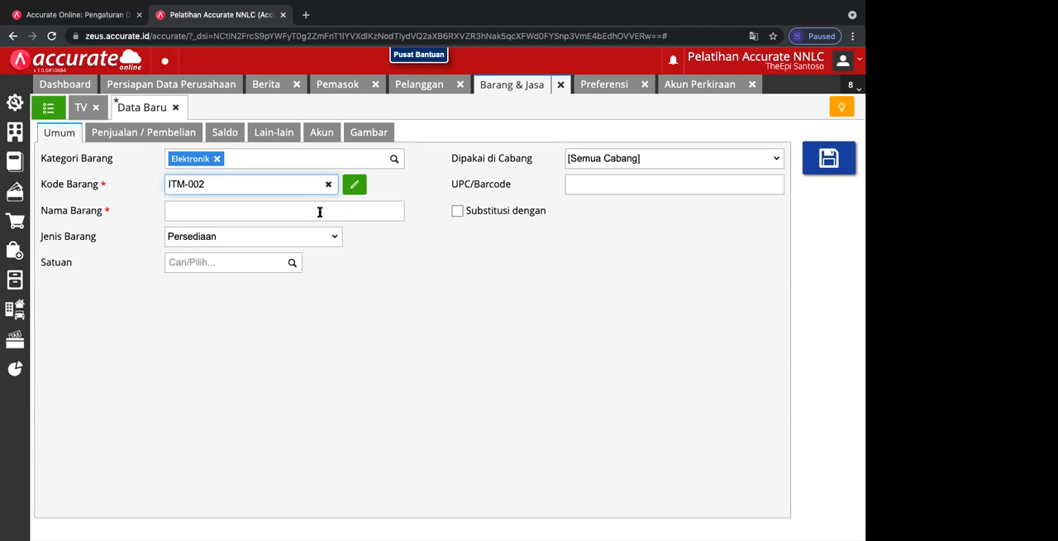
Step: Name the new item "Kulkas"
left_click(319, 211)
type("KURSI")
key("BackSpace")
key("BackSpace")
key("BackSpace")
key("BackSpace")
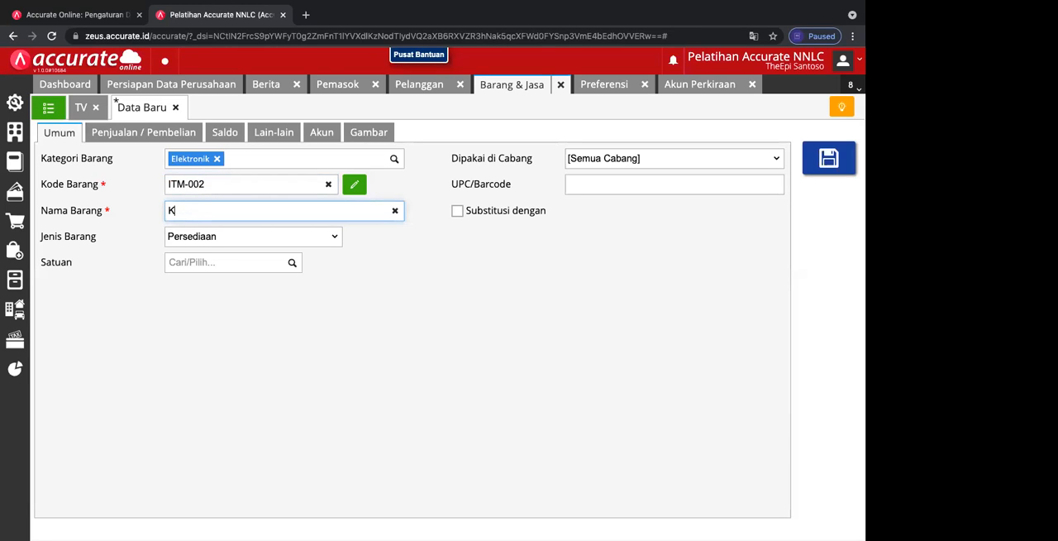
type("ulkas")
left_click(265, 182)
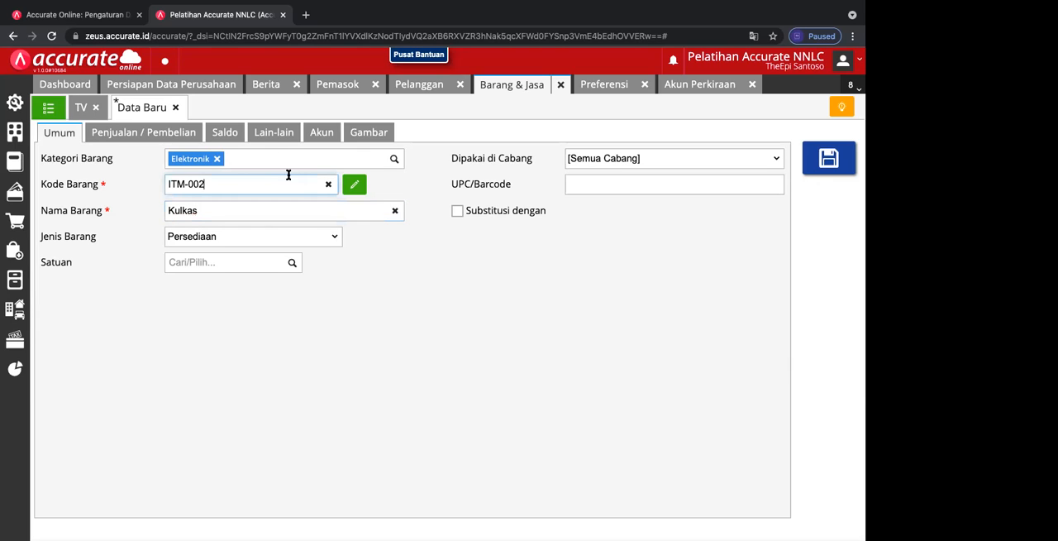
Step: Check the category choices for Kulkas and set its unit of measure to Unit
left_click(395, 158)
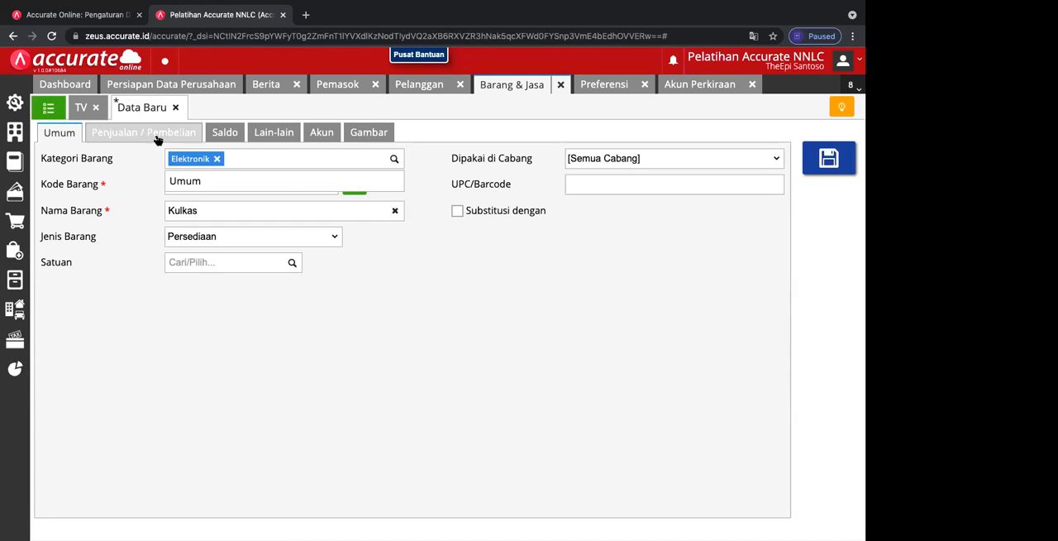
left_click(241, 161)
left_click(293, 263)
left_click(236, 307)
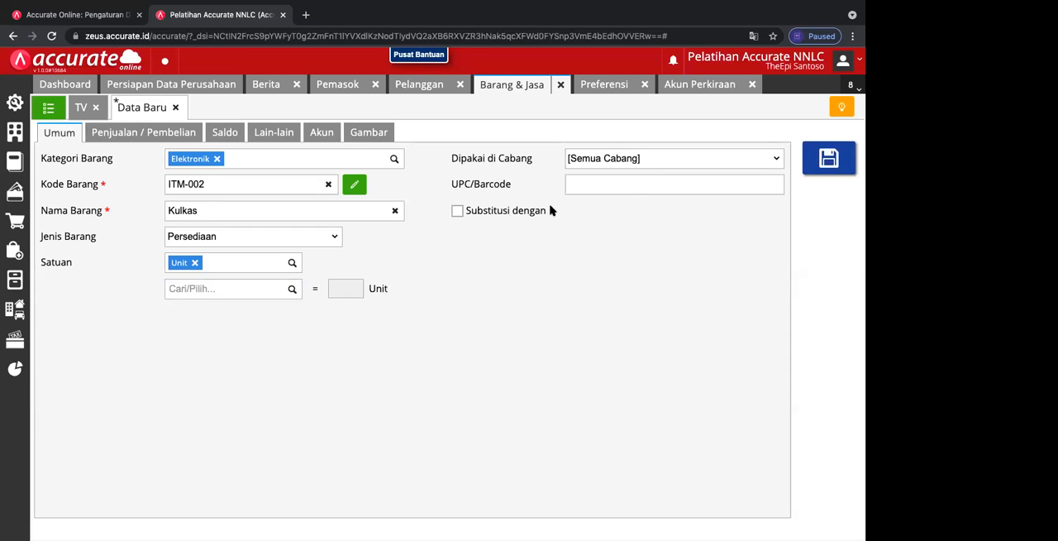
Step: Set the default selling price of Kulkas to 8.000.000 per Unit in its sales information
left_click(177, 134)
left_click(267, 187)
left_click(264, 212)
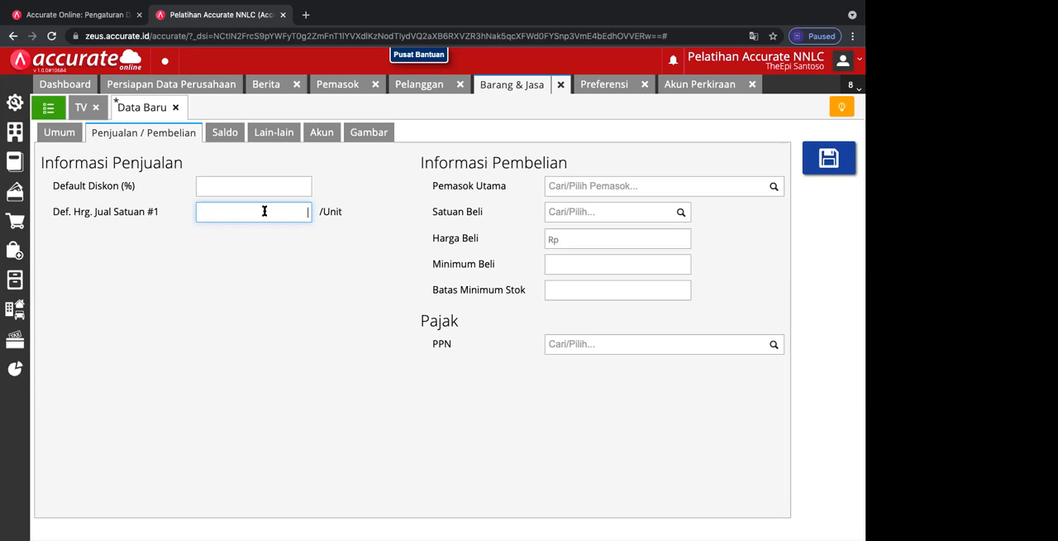
type("8000000")
left_click(395, 313)
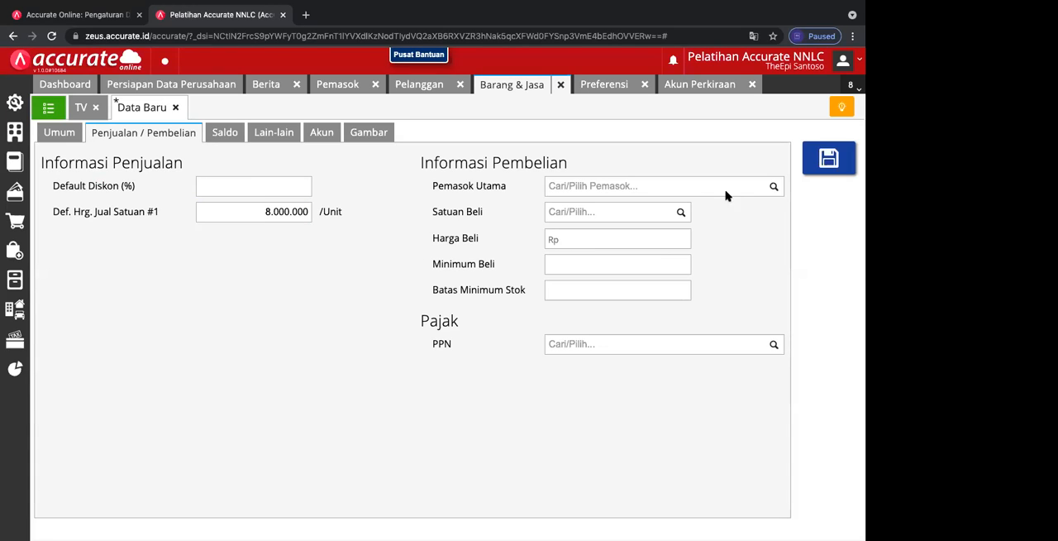
Step: Apply the Pajak Pertambahan Nilai tax to Kulkas as its PPN, with a taxable base of 10 %
left_click(680, 215)
left_click(748, 251)
left_click(774, 346)
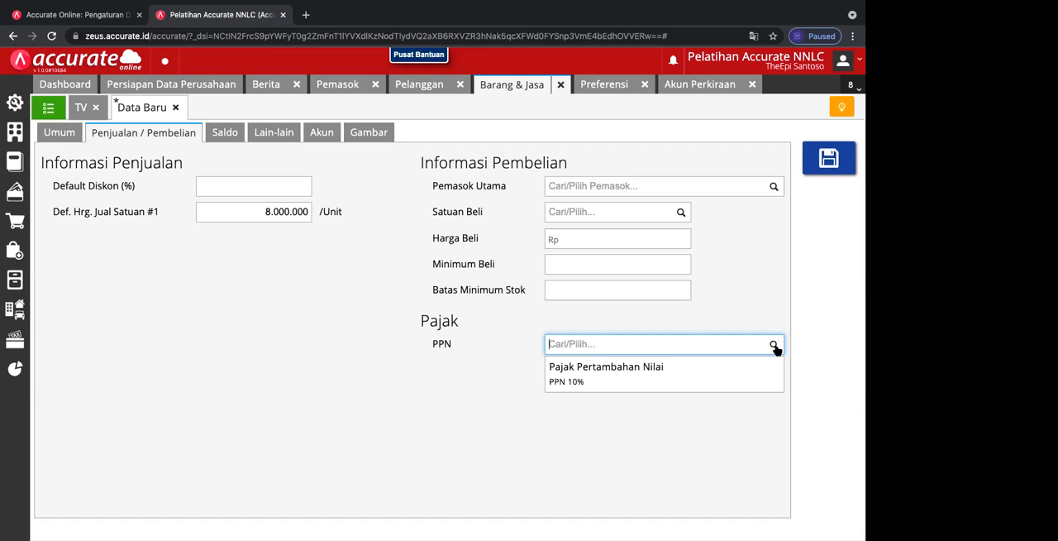
left_click(702, 378)
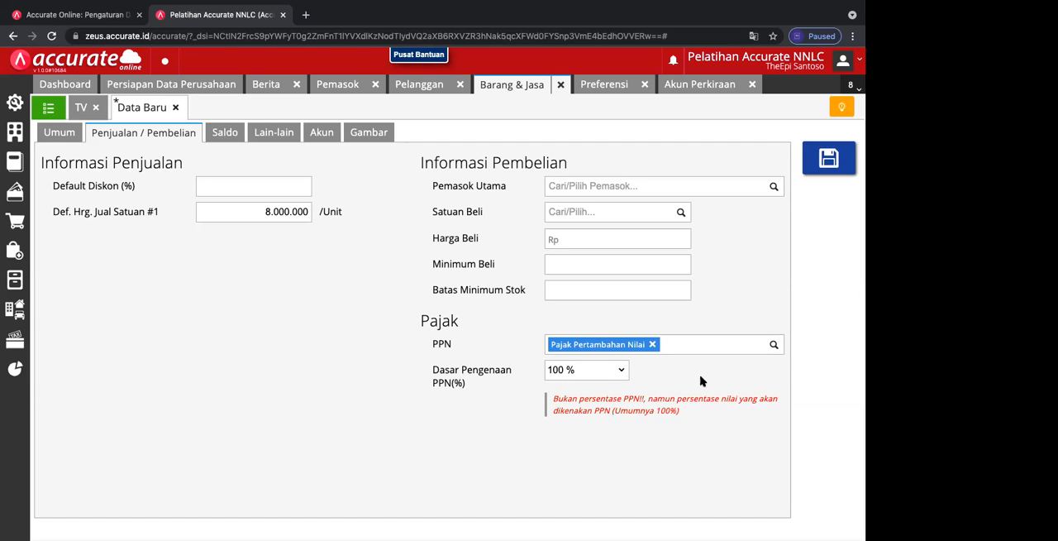
left_click(621, 371)
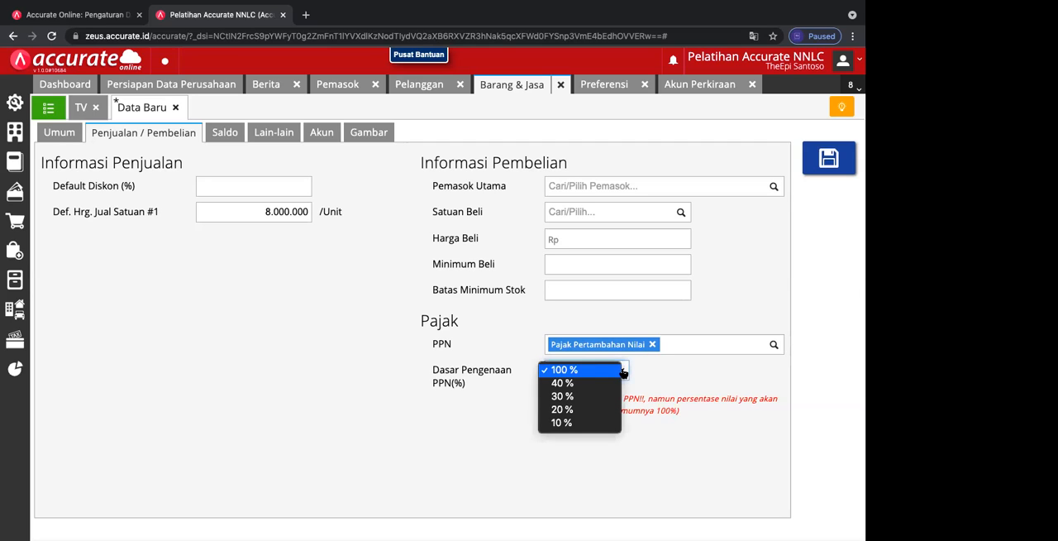
left_click(596, 422)
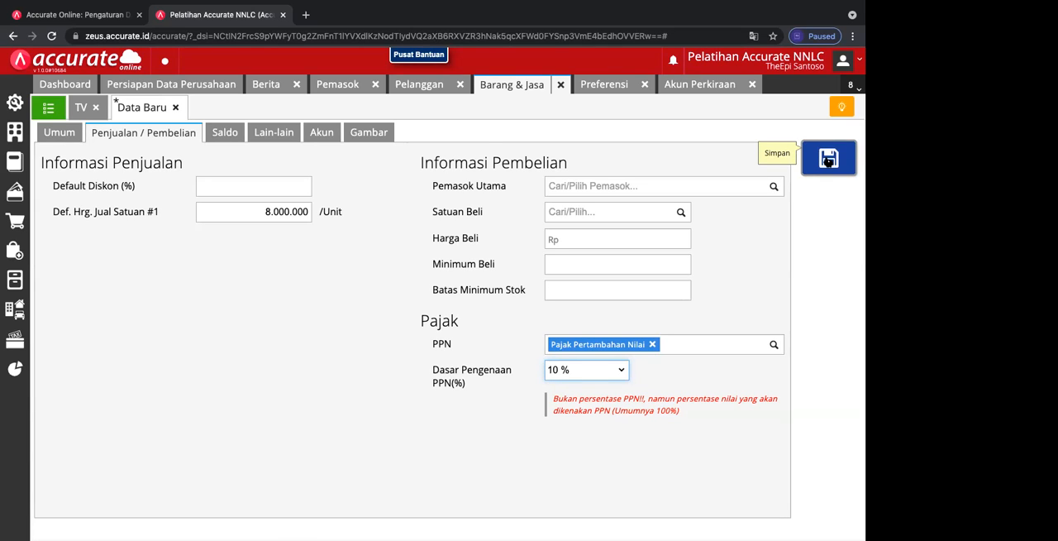
Step: Set the default discount of Kulkas to 10 percent and submit the new item for saving
left_click(297, 181)
type("10")
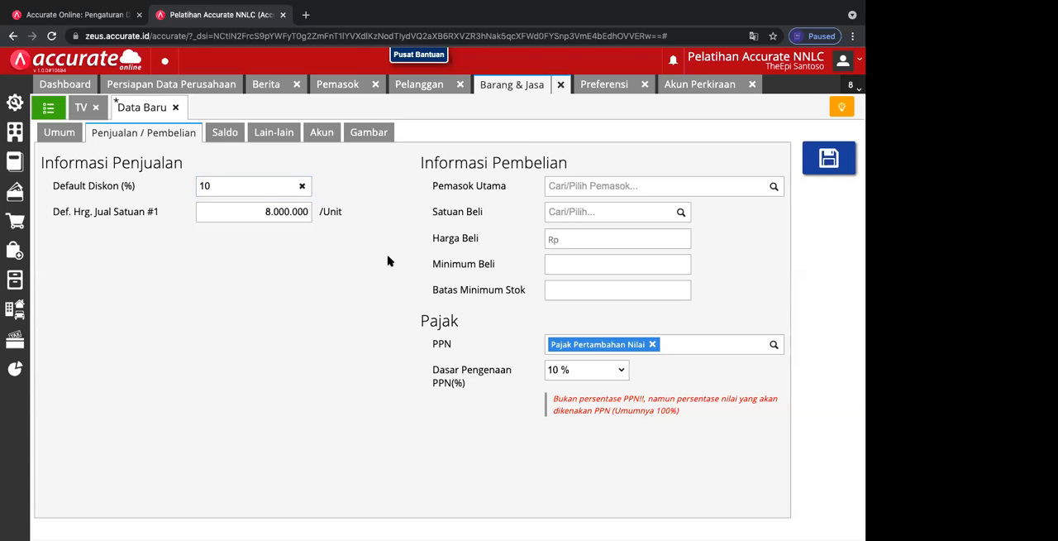
left_click(256, 186)
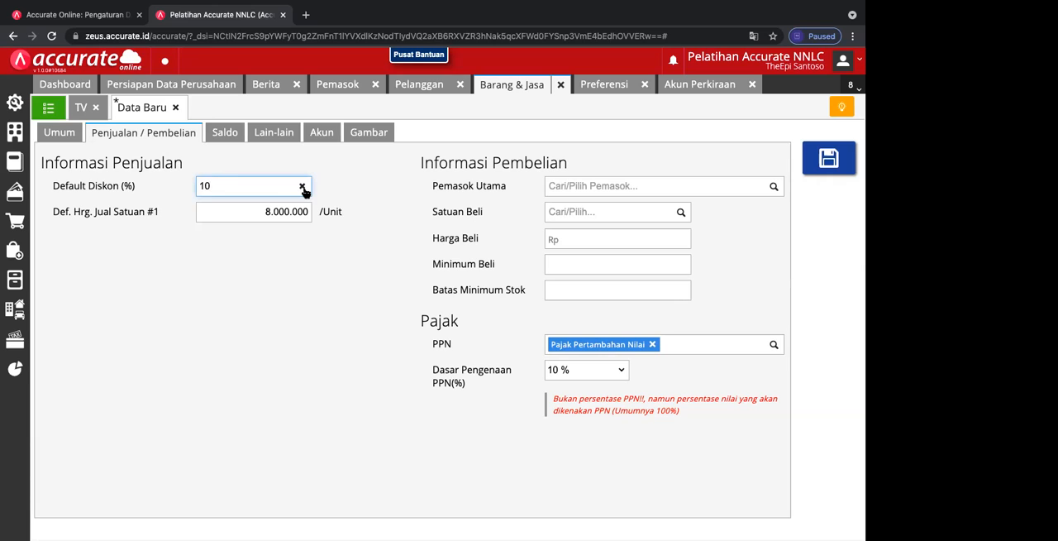
left_click(811, 172)
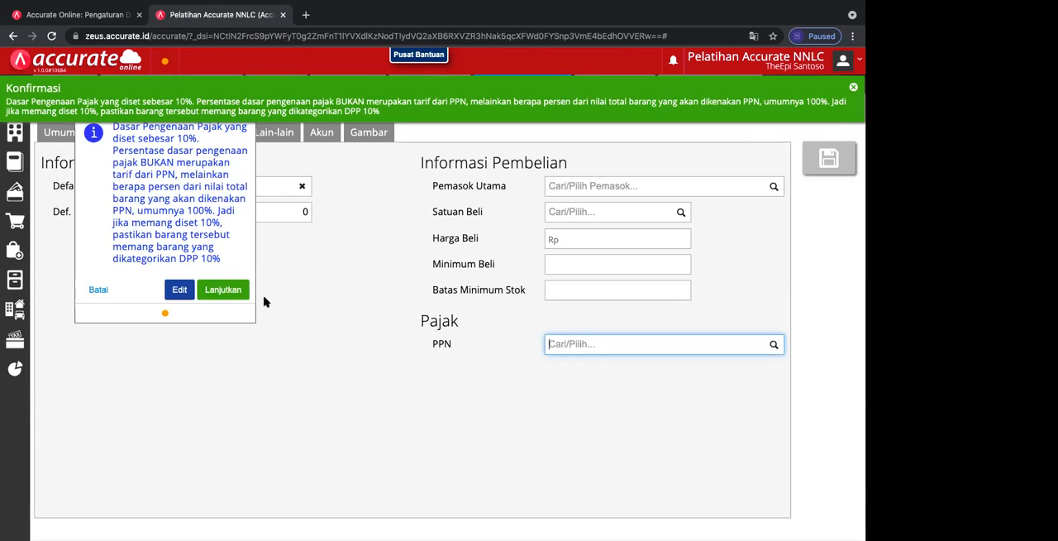
Step: Return to editing the Kulkas entry, change its PPN taxable base to 100 %, and save the item
left_click(180, 289)
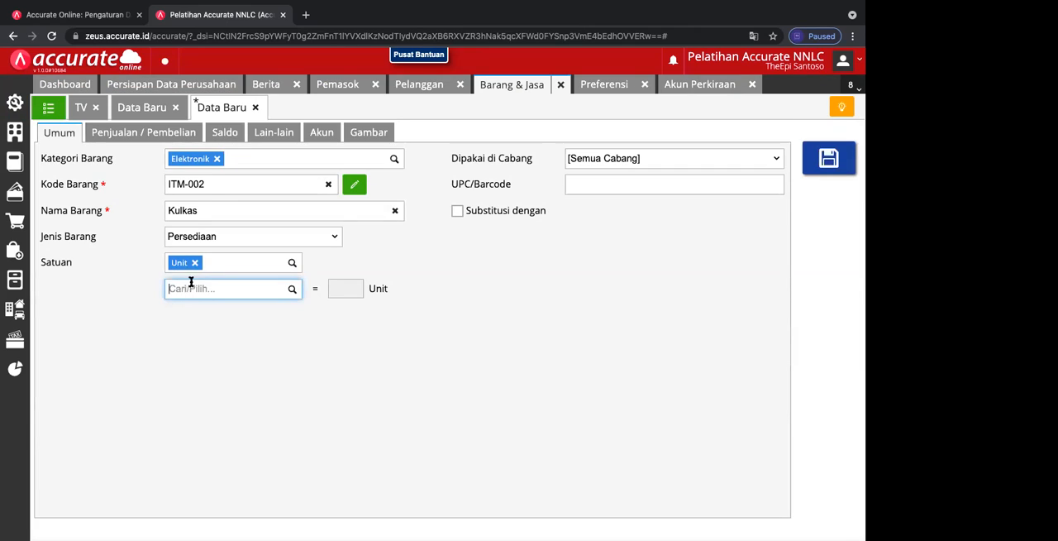
left_click(165, 134)
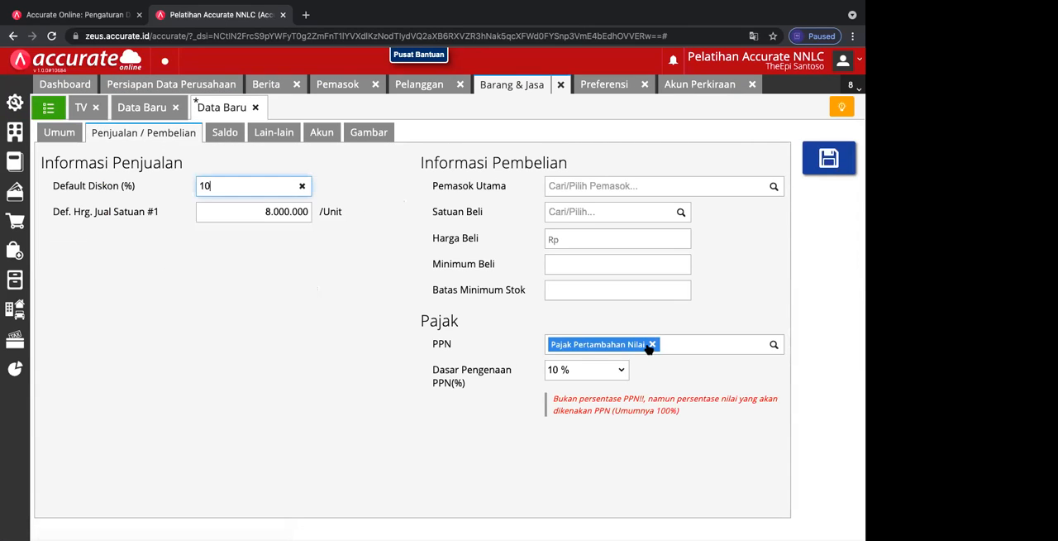
left_click(624, 372)
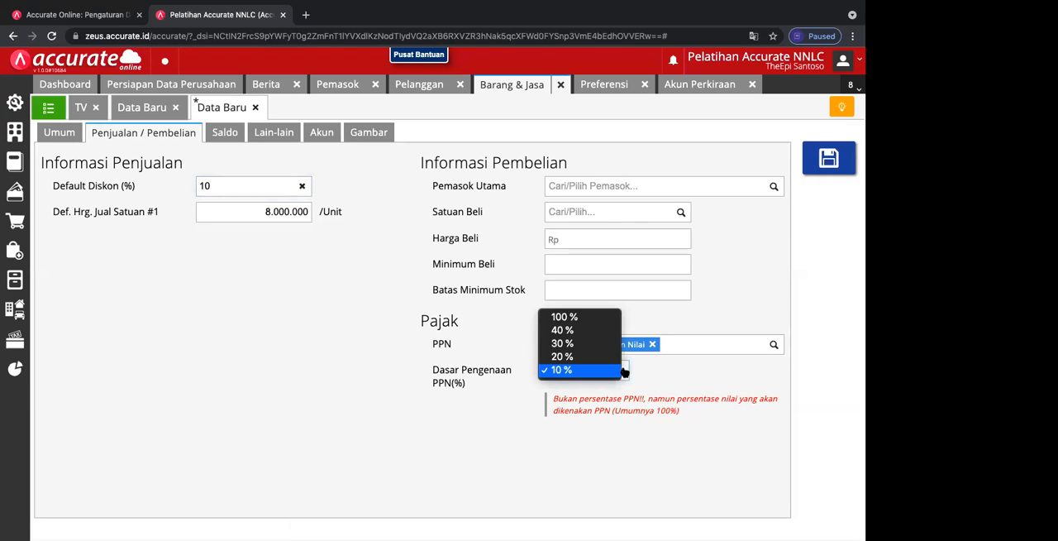
left_click(565, 320)
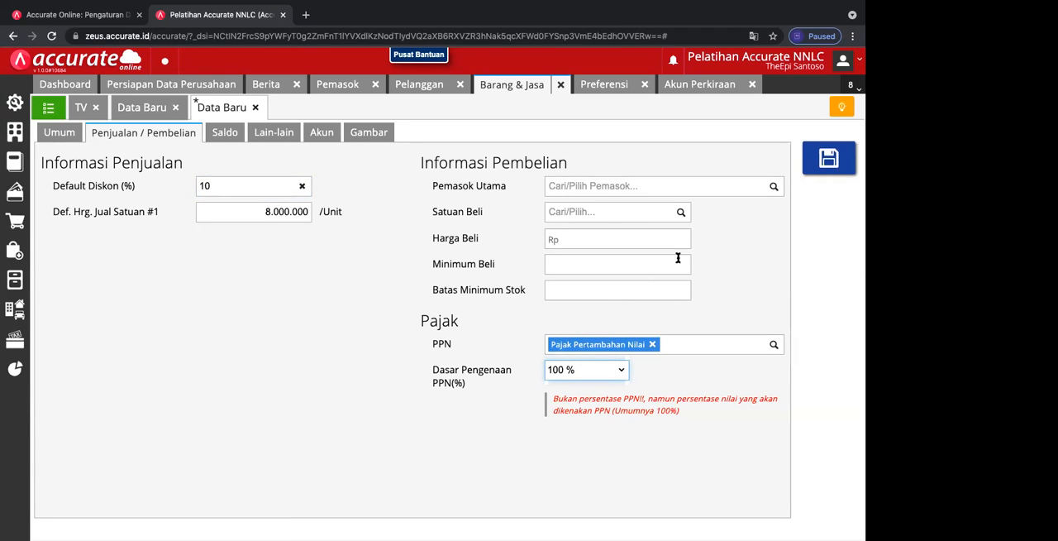
left_click(823, 163)
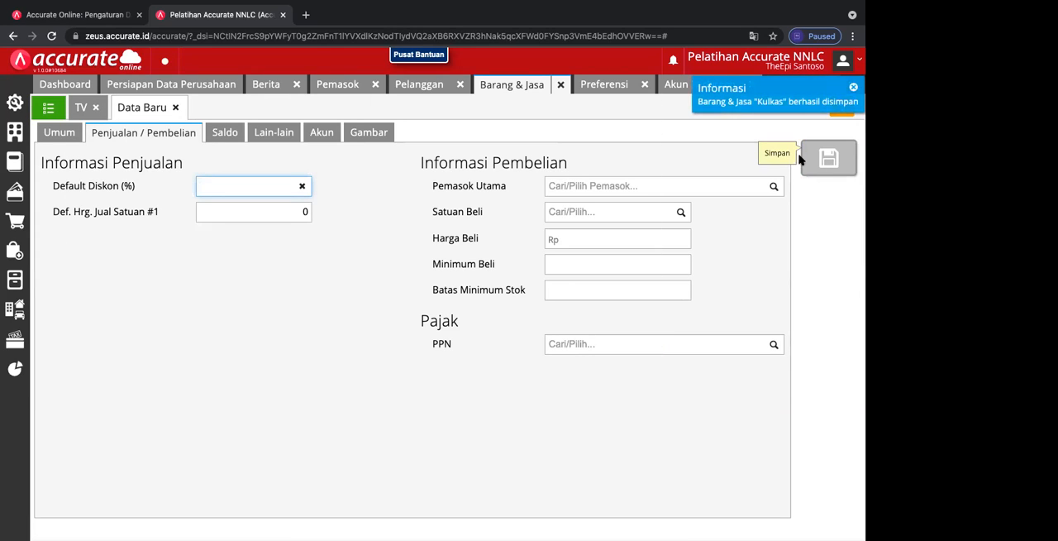
Step: Open the saved Kulkas item and add an opening balance of 20 Unit at a unit cost of Rp 4.000.000
left_click(50, 109)
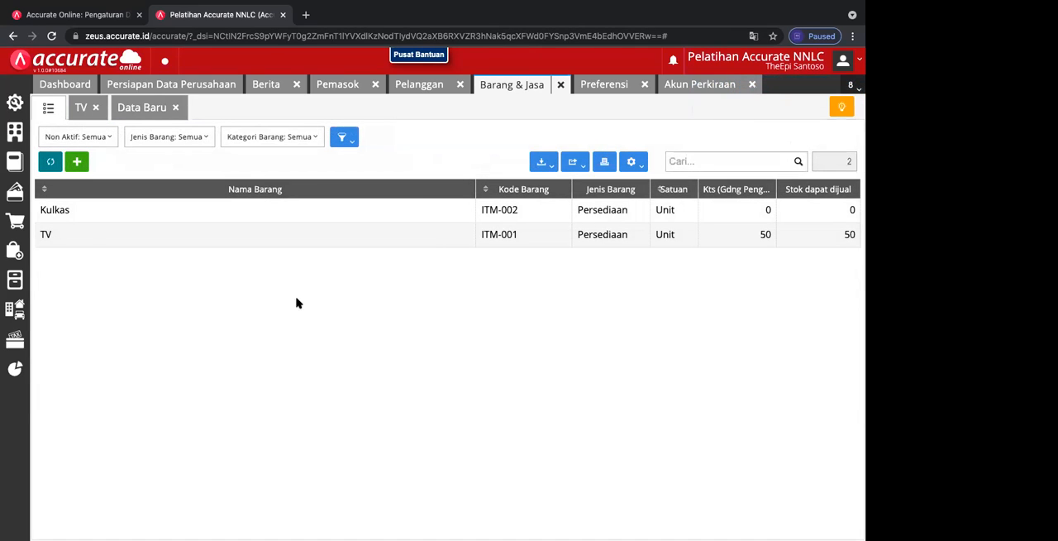
left_click(412, 213)
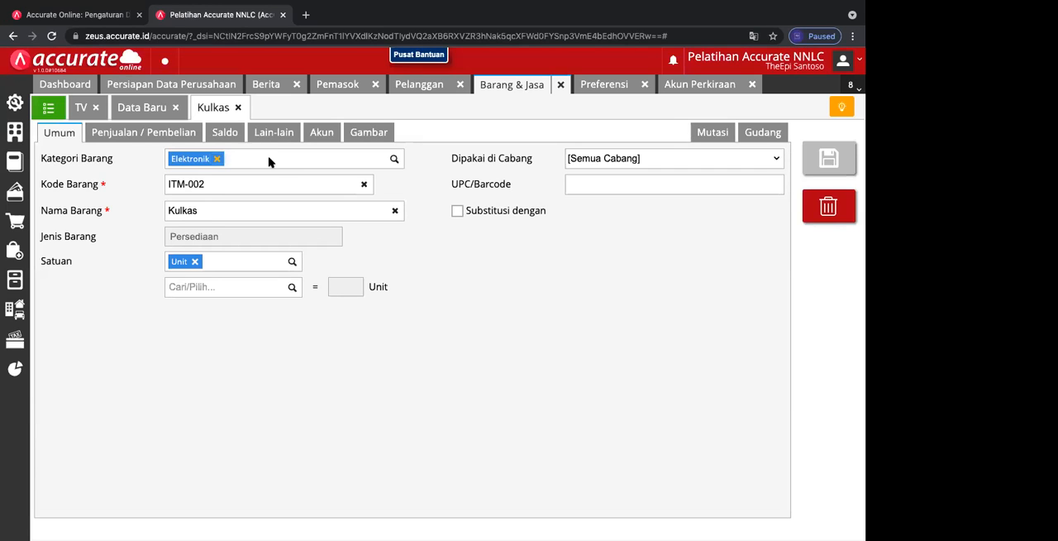
left_click(223, 134)
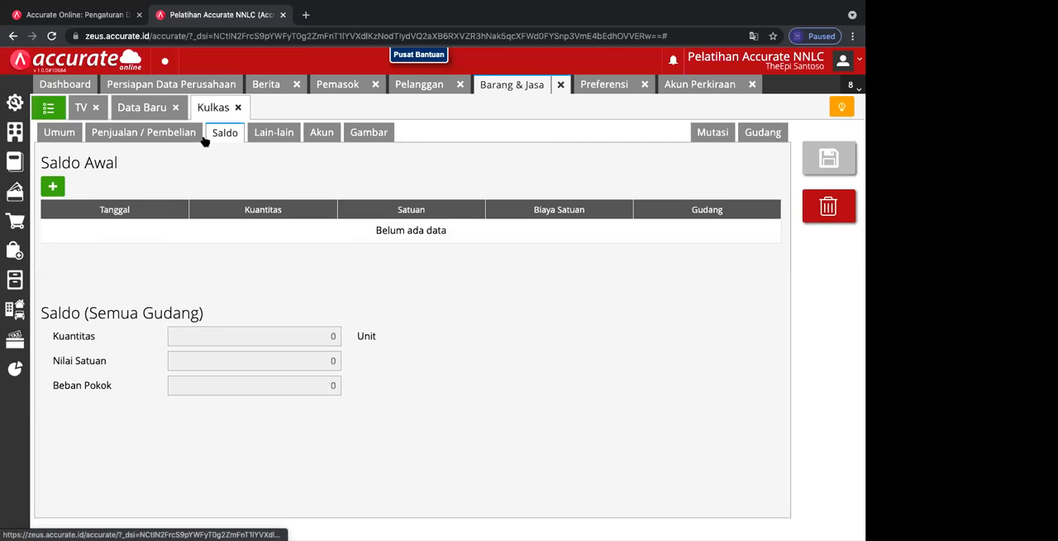
left_click(52, 186)
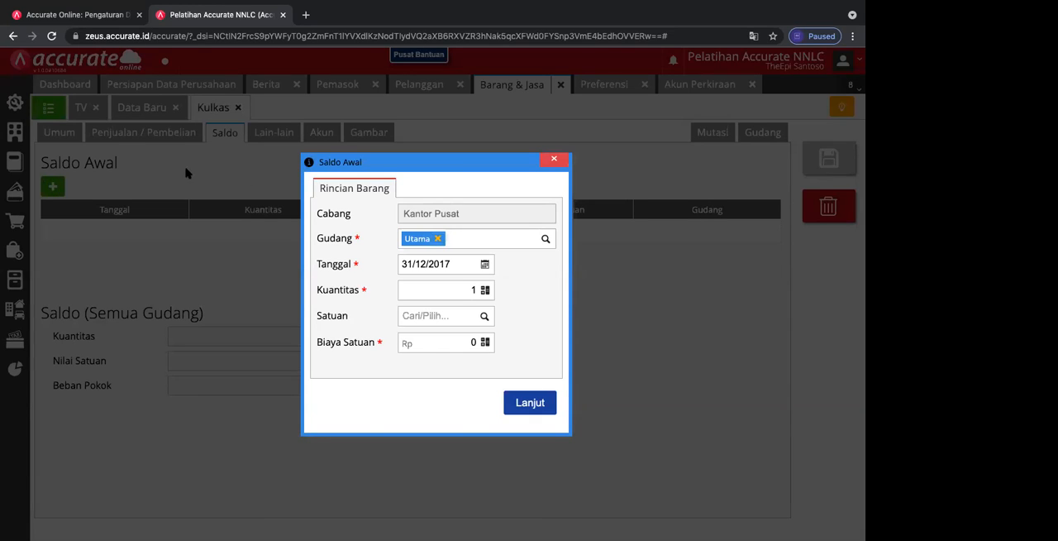
left_click(434, 290)
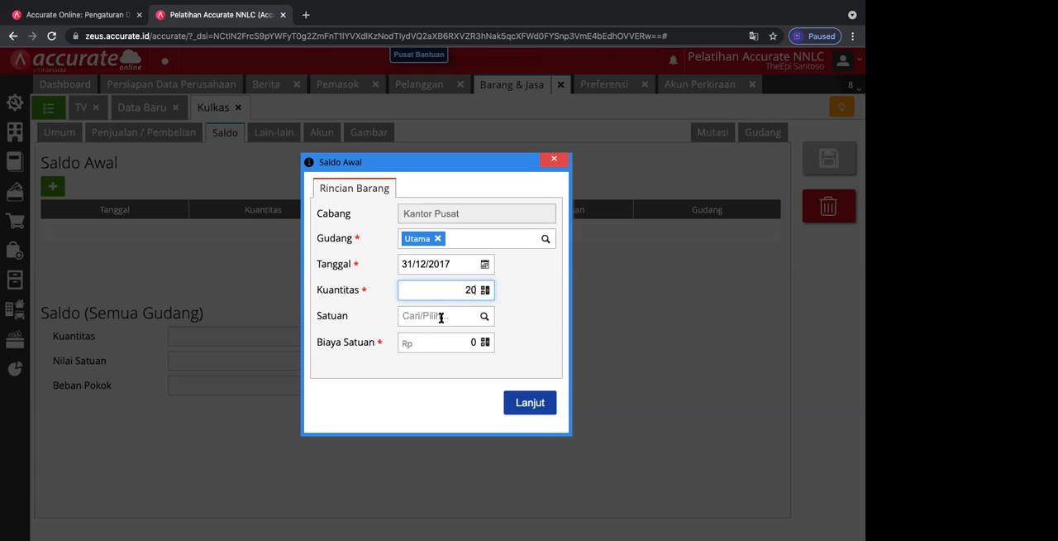
left_click(426, 343)
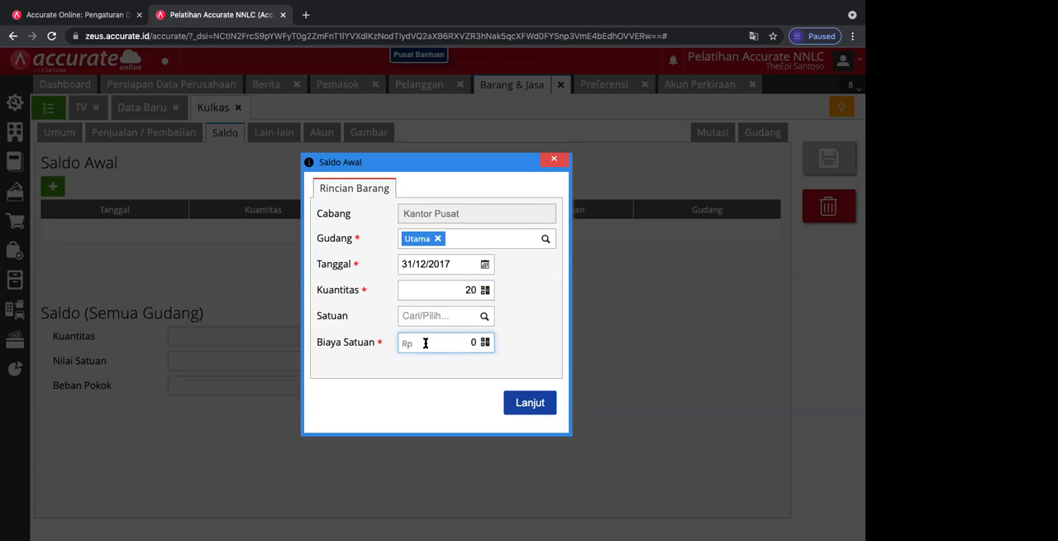
type("4.000.000")
left_click(483, 315)
left_click(433, 361)
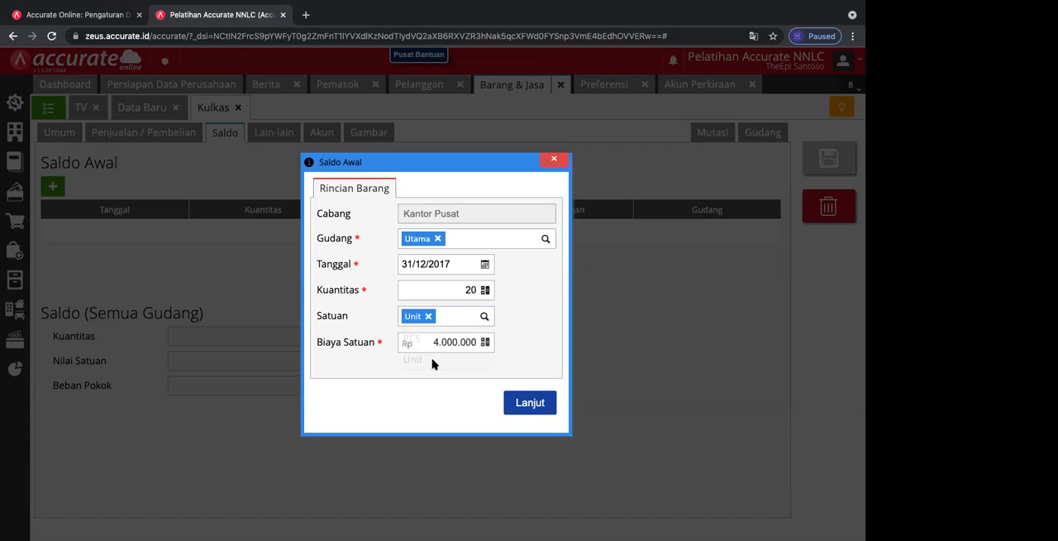
left_click(527, 402)
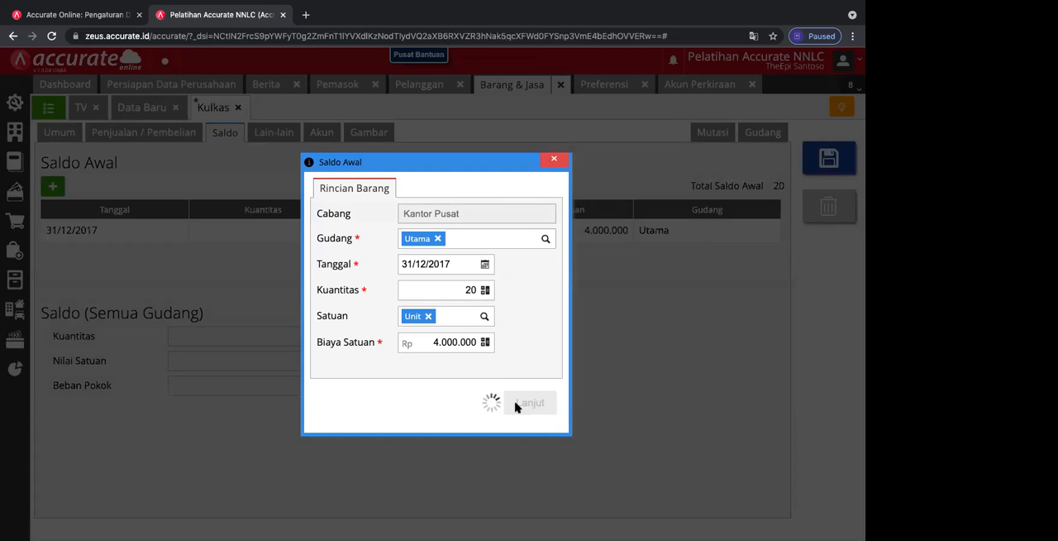
Step: Save the Kulkas item, and close the blank new-item form and the TV record
left_click(828, 161)
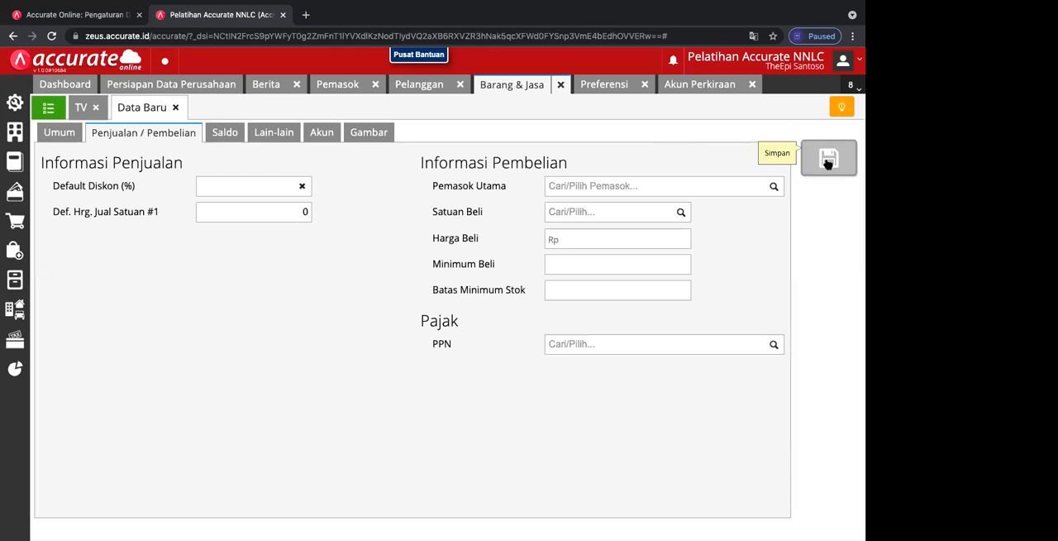
left_click(176, 110)
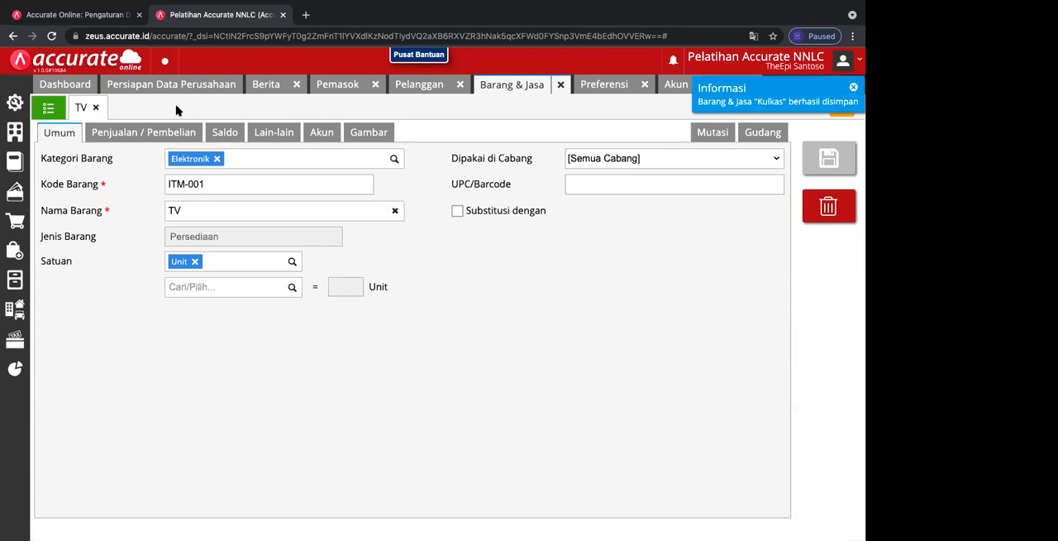
left_click(96, 109)
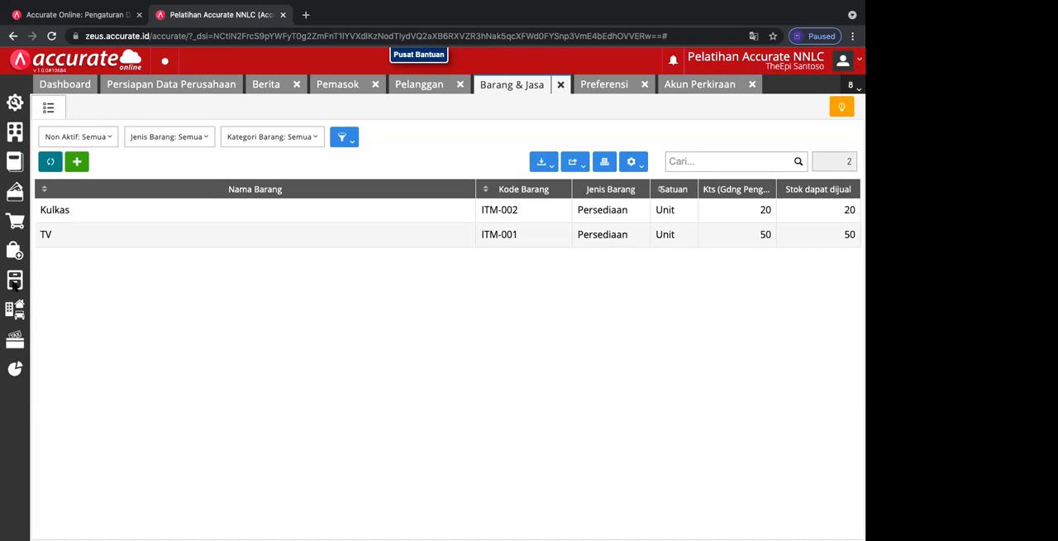
Step: Open the Daftar Barang dan Jasa report from the inventory reports and try to display it without an item category
left_click(14, 369)
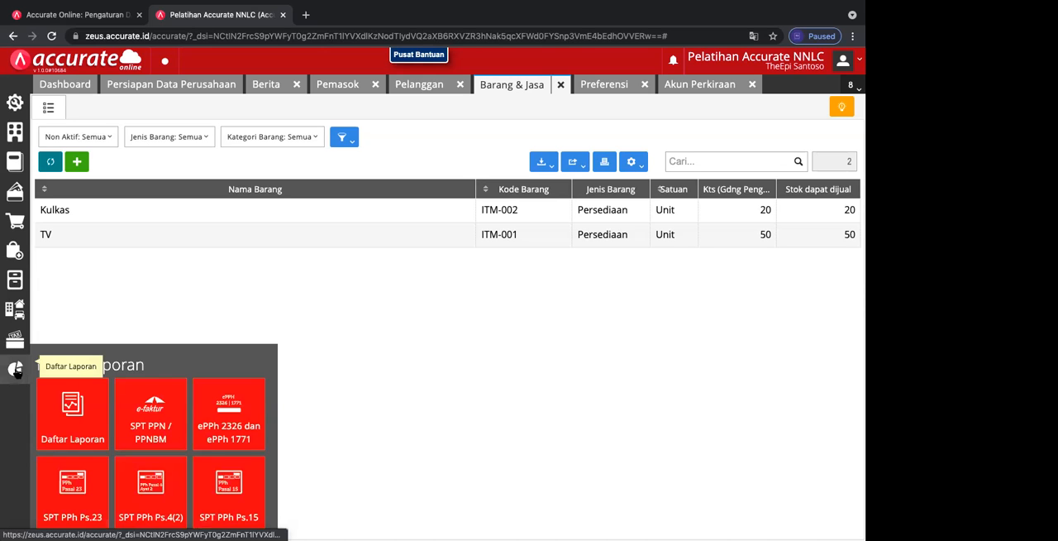
left_click(73, 428)
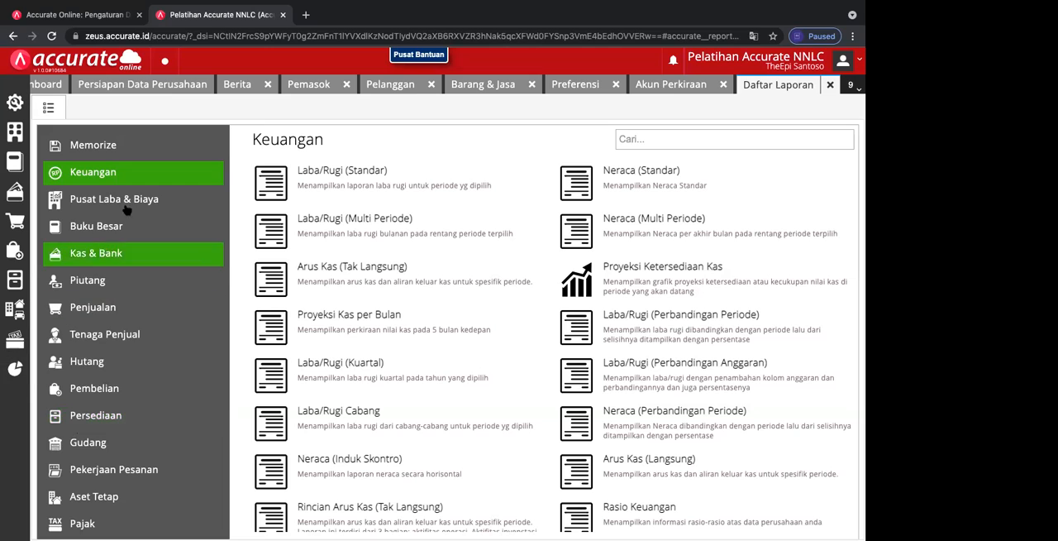
left_click(111, 418)
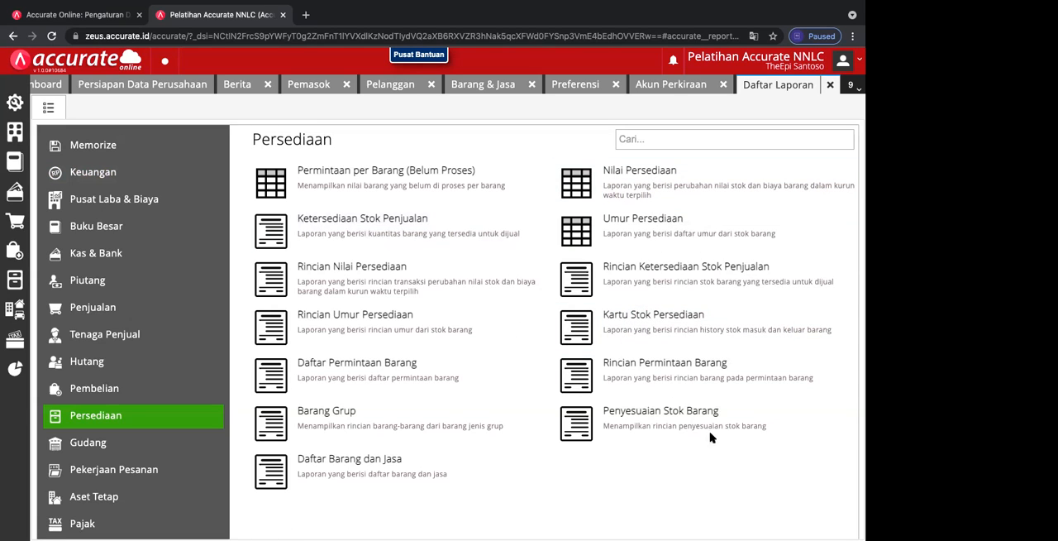
left_click(373, 465)
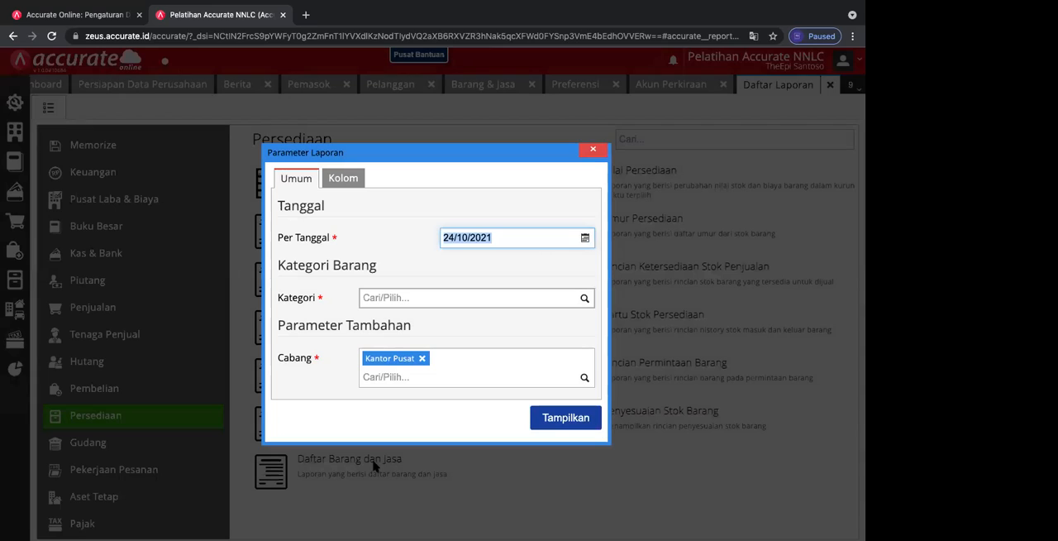
left_click(545, 420)
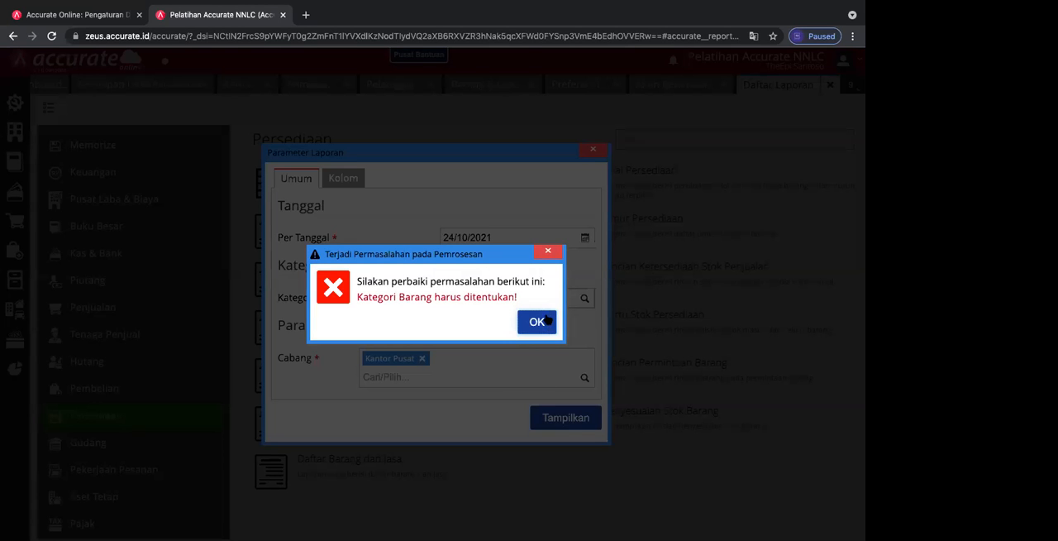
left_click(537, 322)
Step: Set the report's item category to Elektronik and display the Daftar Barang dan Jasa report
left_click(434, 300)
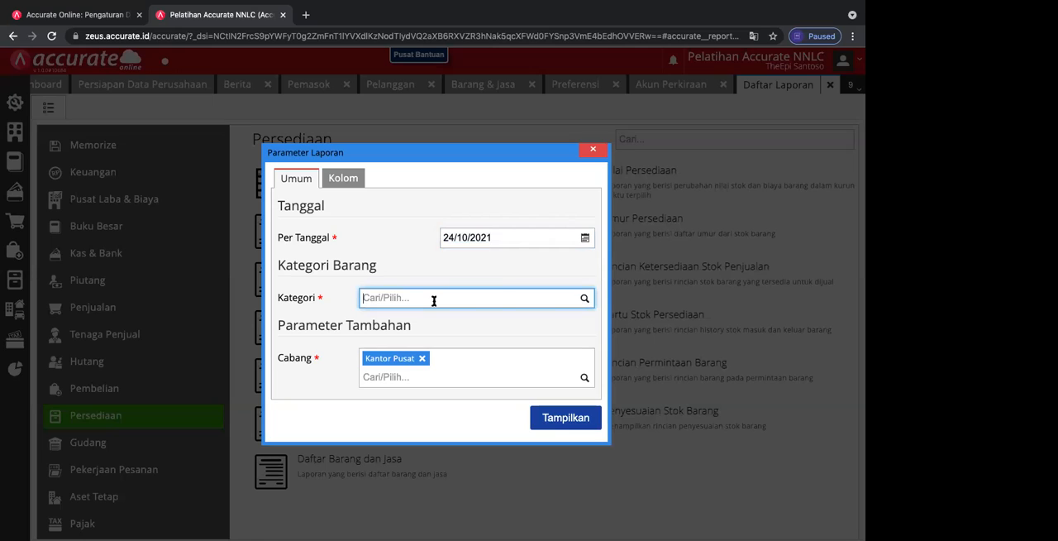
left_click(584, 299)
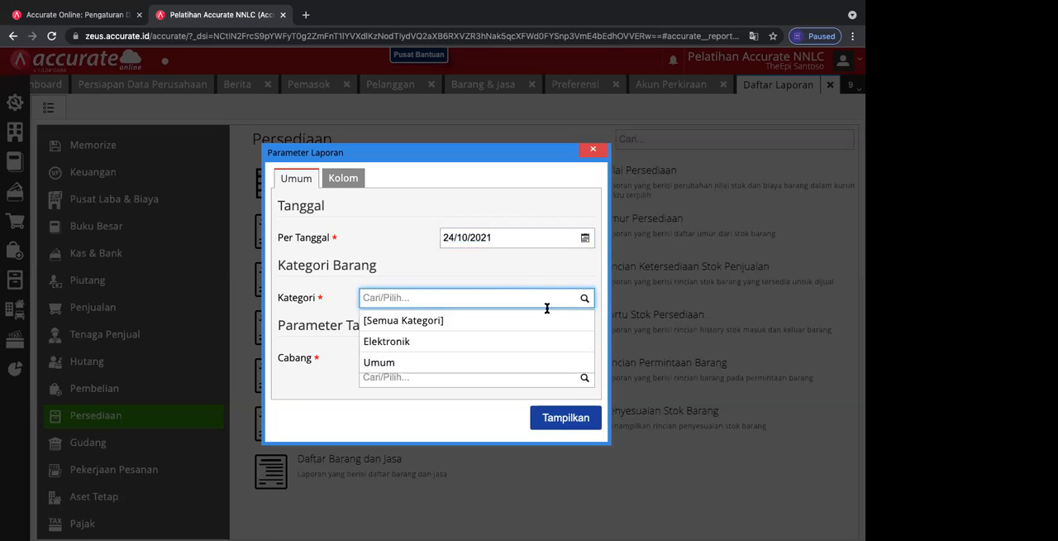
left_click(467, 343)
left_click(552, 419)
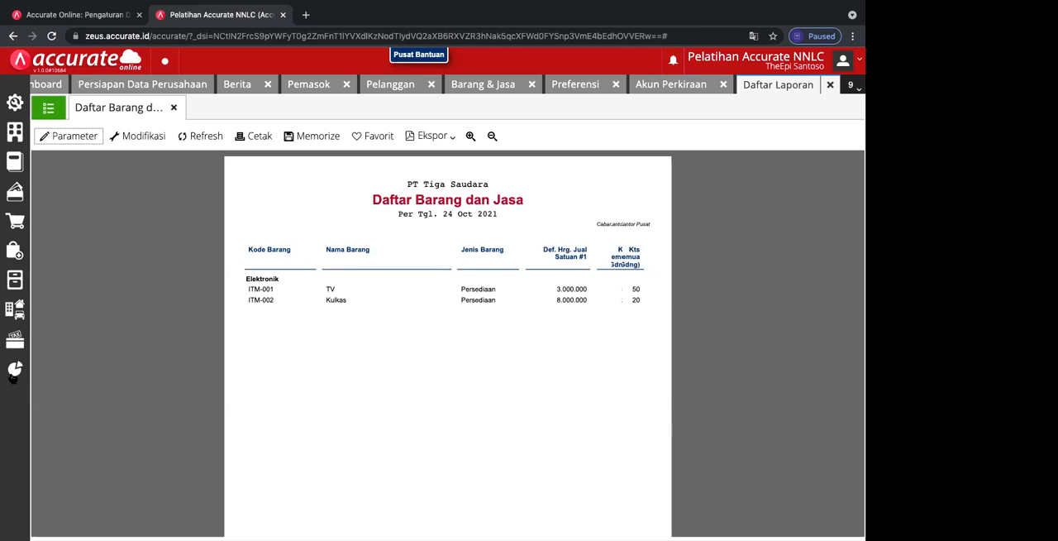
Step: Close the Daftar Barang dan Jasa report and open the parameters of the Neraca (Standar) report from the Keuangan reports
left_click(13, 374)
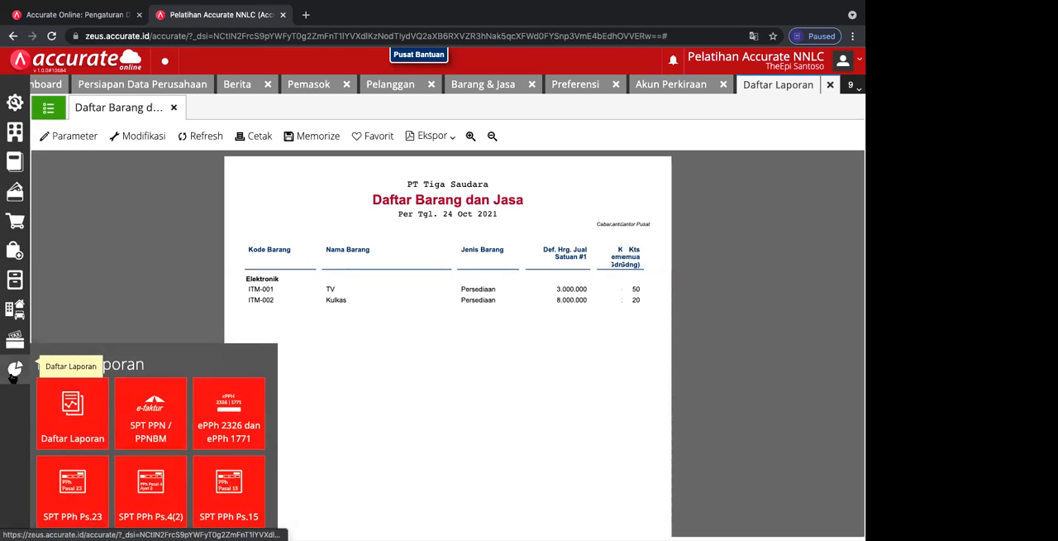
left_click(94, 429)
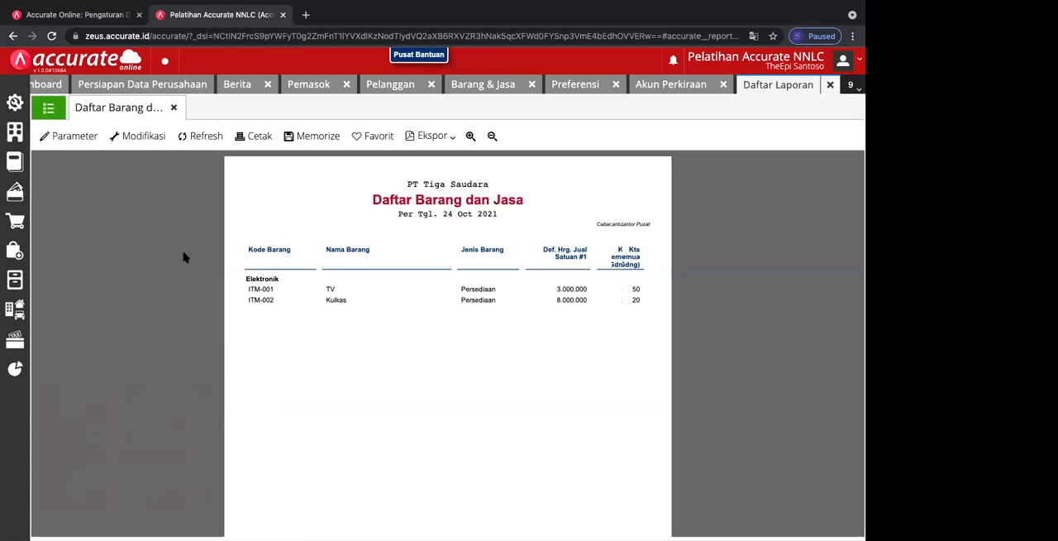
left_click(173, 108)
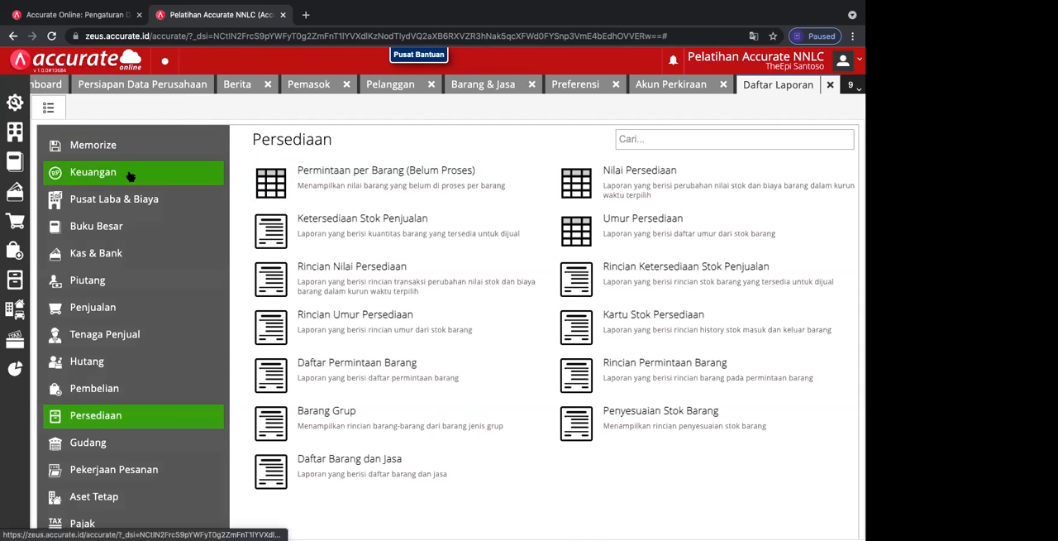
left_click(130, 176)
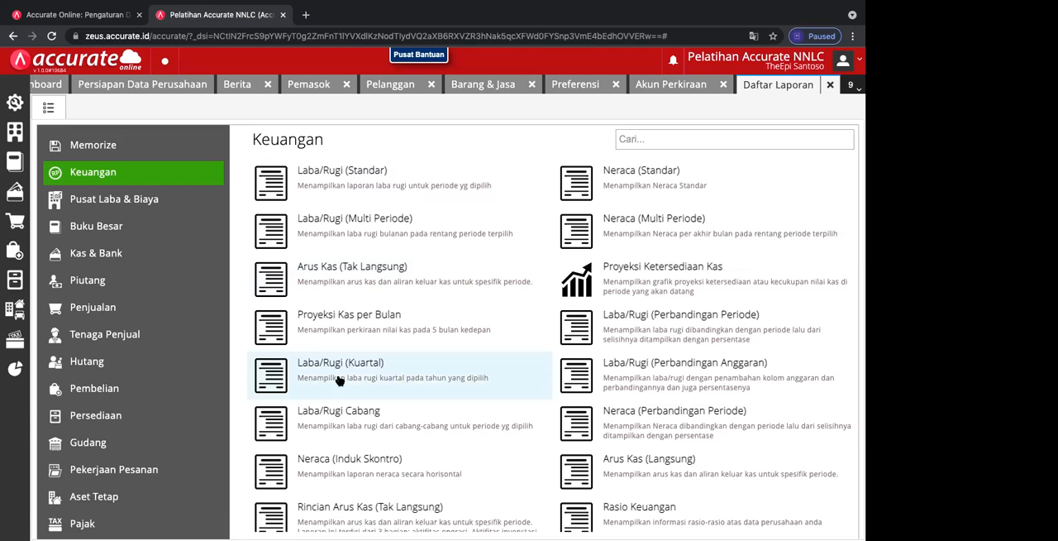
left_click(607, 190)
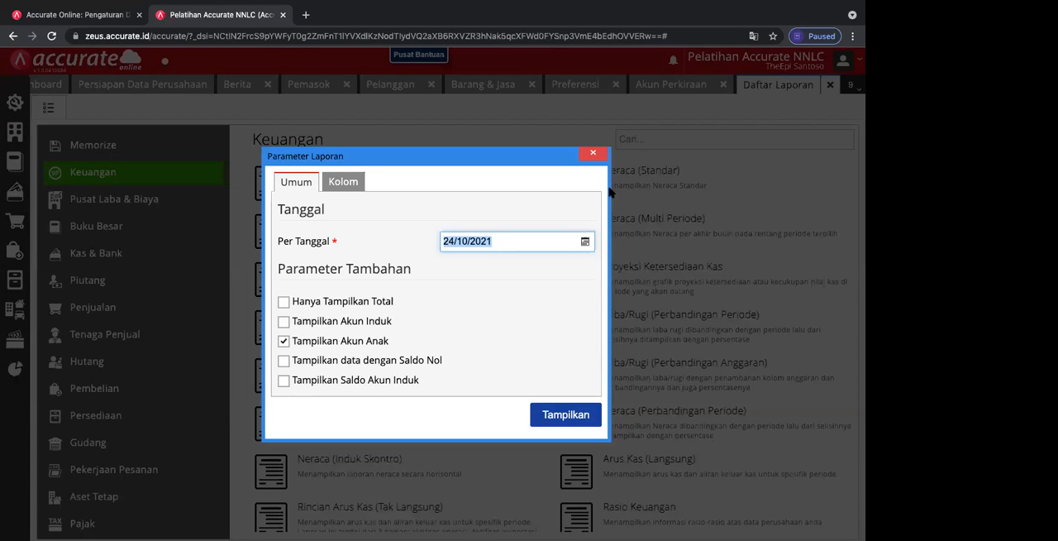
Step: Set the Neraca (Standar) report's Per Tanggal date to 31/12/2017
left_click(585, 241)
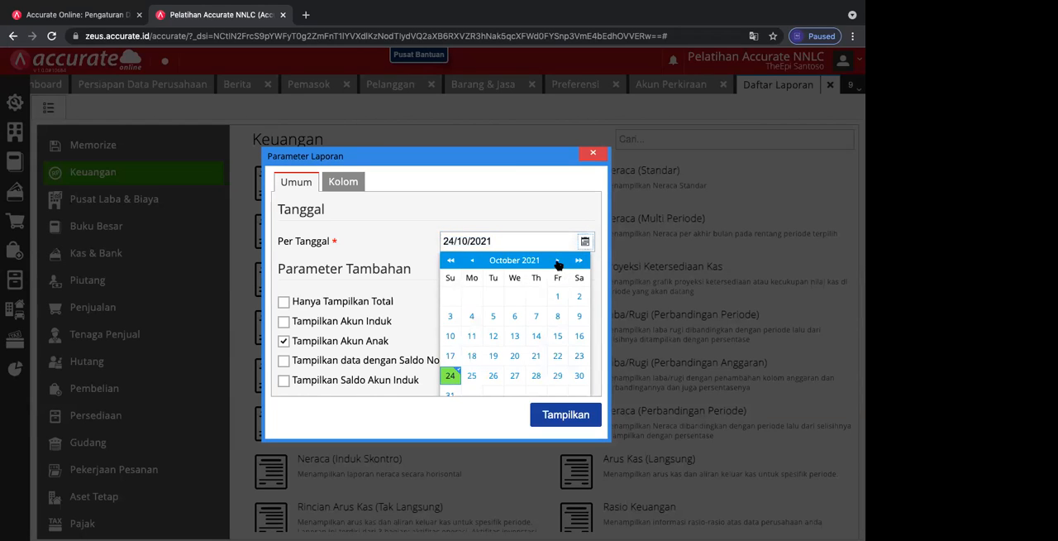
left_click(557, 262)
left_click(451, 265)
left_click(450, 265)
left_click(451, 266)
left_click(451, 266)
left_click(556, 265)
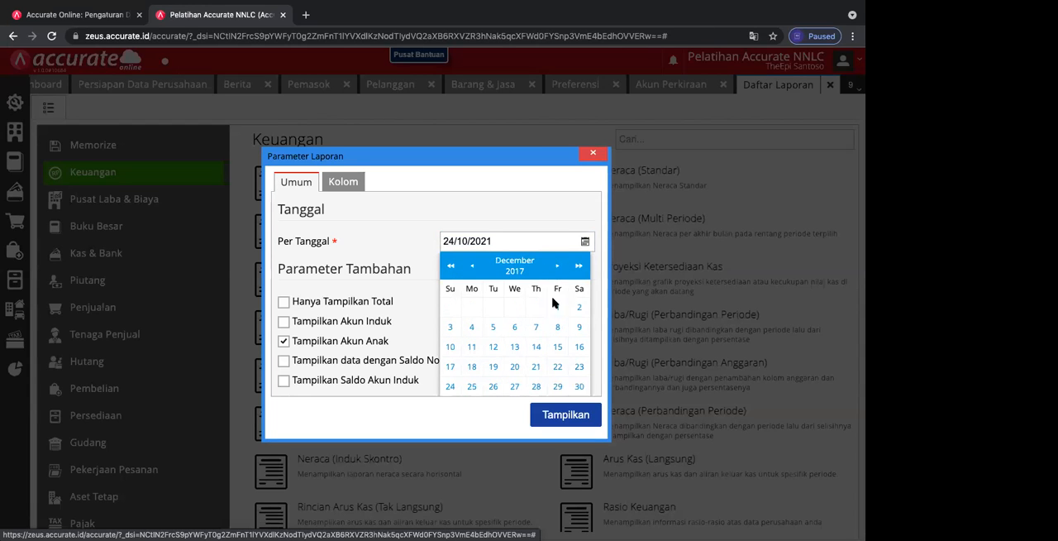
left_click(580, 387)
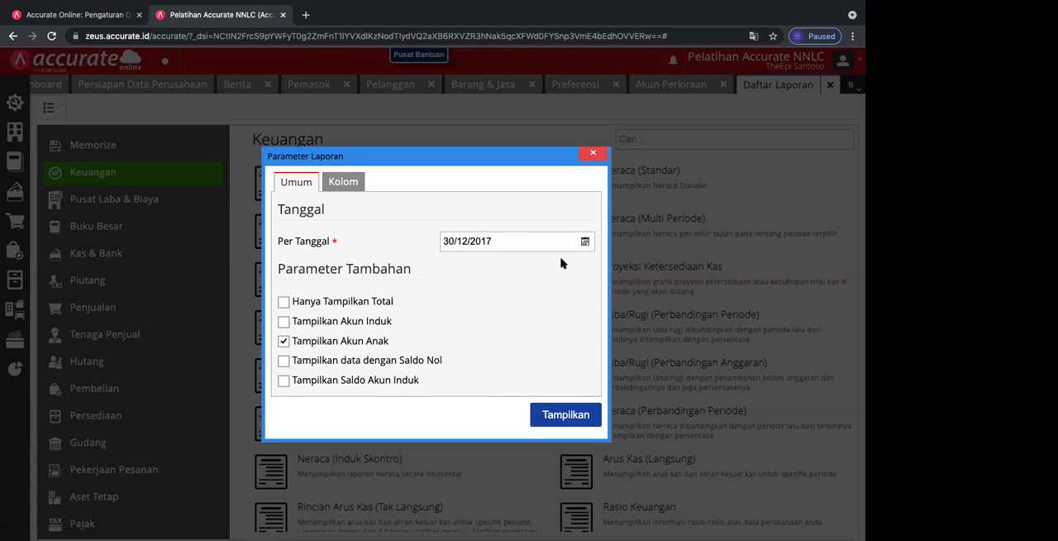
left_click(454, 241)
left_click(454, 242)
key("BackSpace")
type("1")
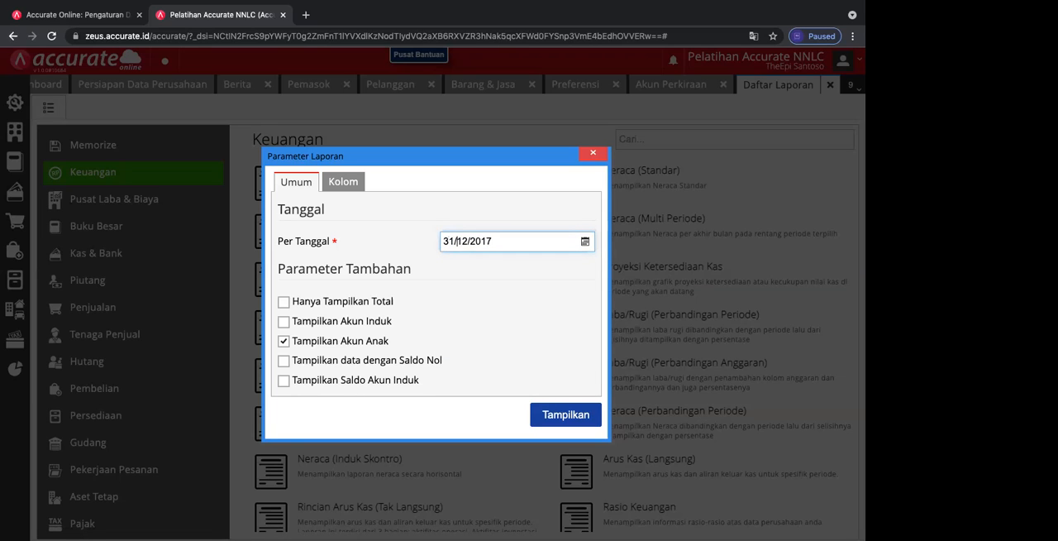
Step: Display the Neraca (Standar) report and review its assets, liabilities and equity through the second page
left_click(542, 412)
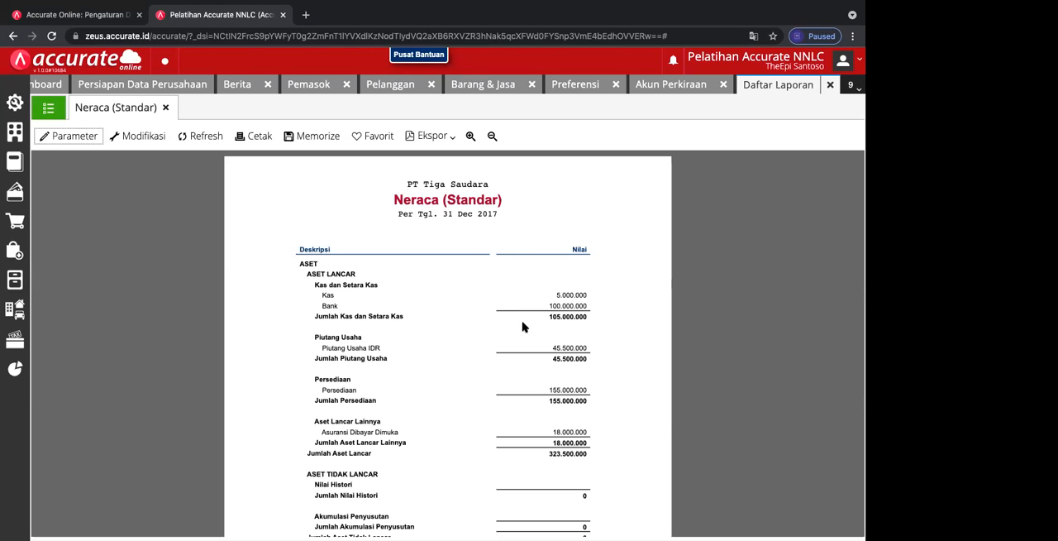
left_click_drag(501, 305, 566, 378)
left_click(624, 366)
scroll(589, 295, "down", 4)
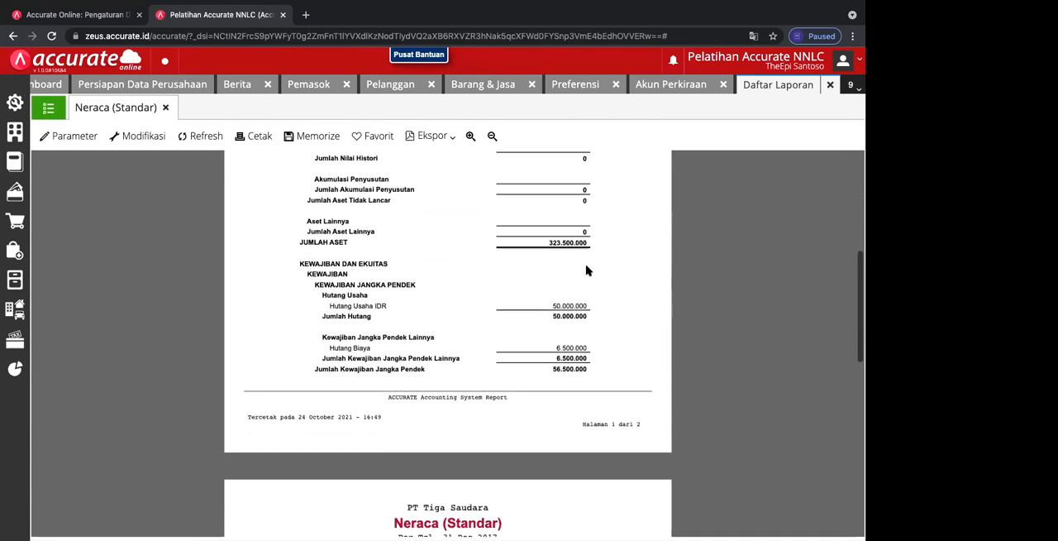
scroll(532, 414, "down", 1)
scroll(532, 413, "down", 3)
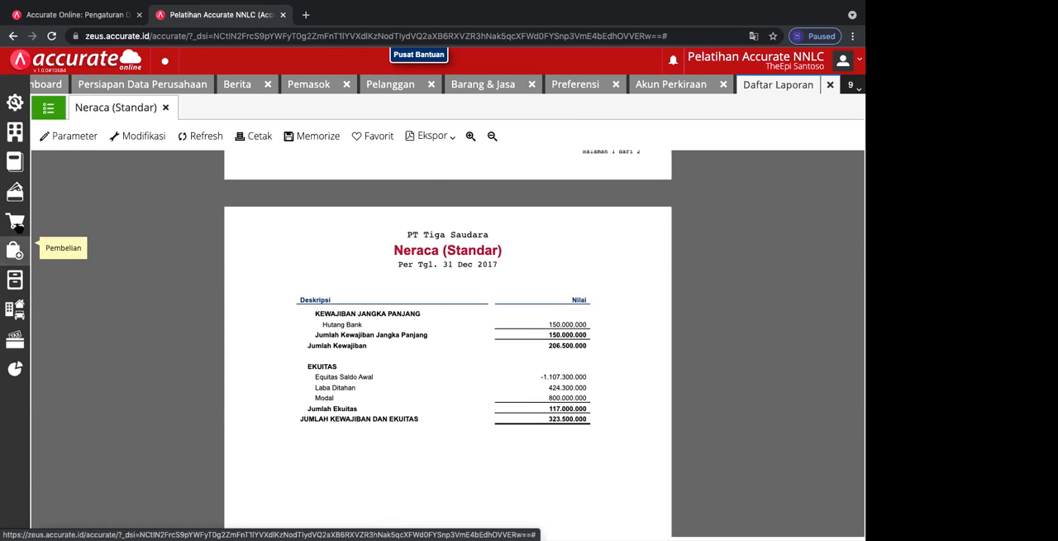
Step: Open Faktur Penjualan and close its blank new form to view the list of existing sales invoices
left_click(16, 223)
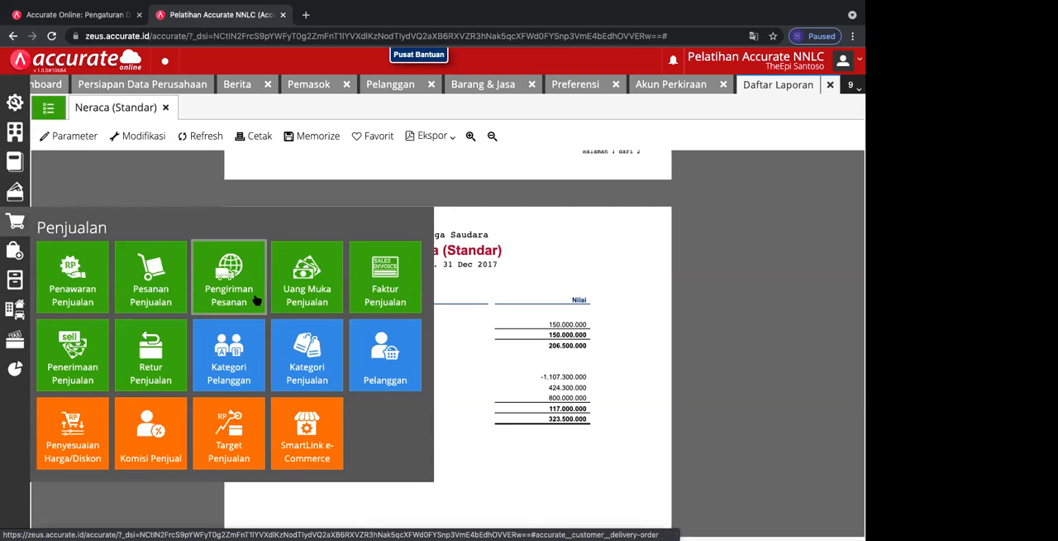
left_click(378, 286)
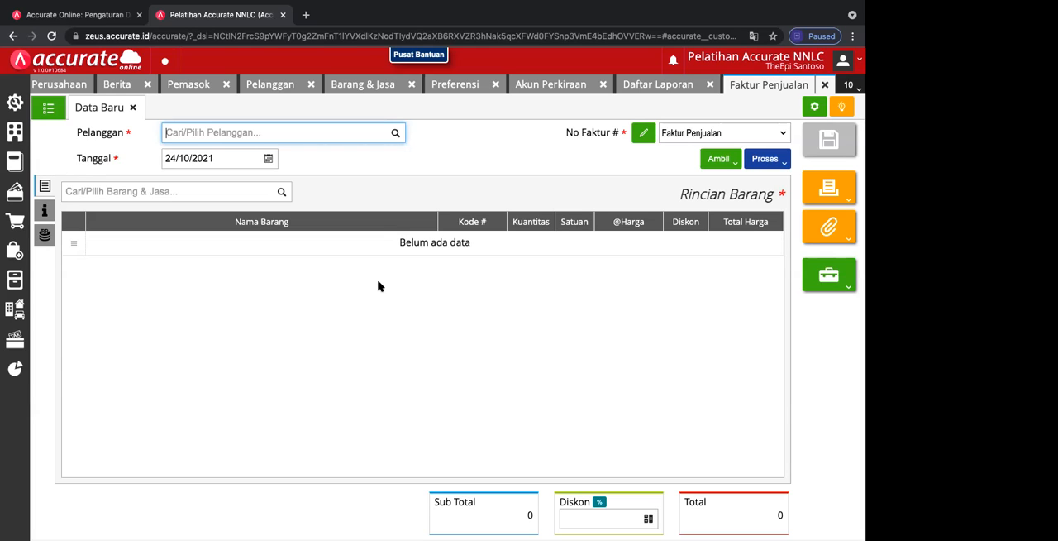
left_click(133, 107)
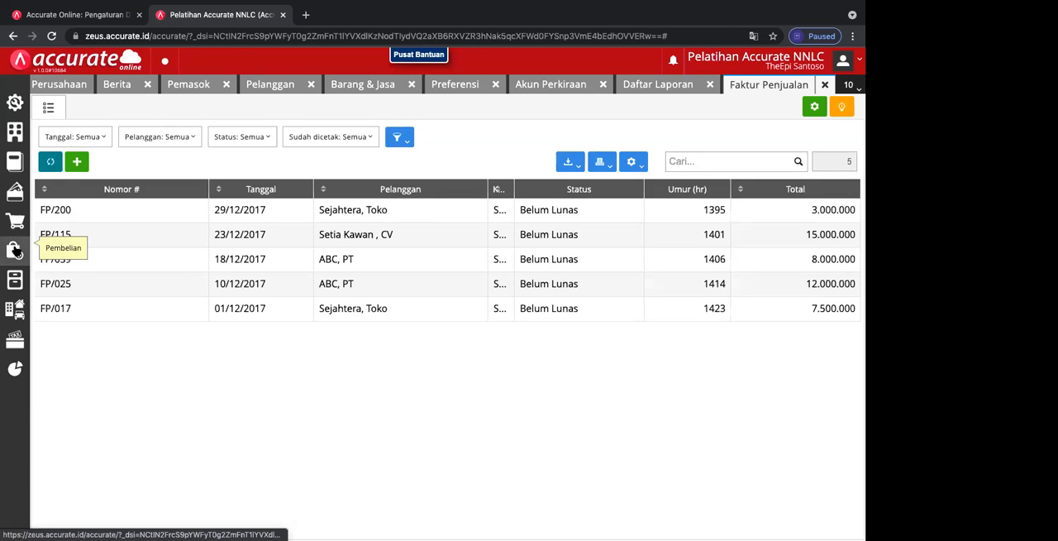
Step: Start a new Pesanan Pembelian and choose Pemasok Tunai as its supplier
left_click(15, 250)
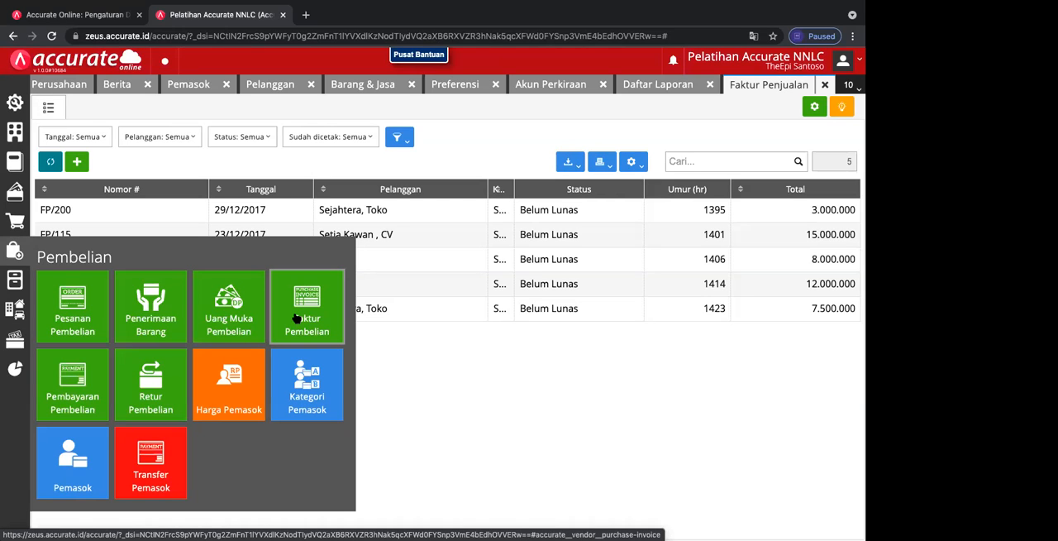
left_click(91, 321)
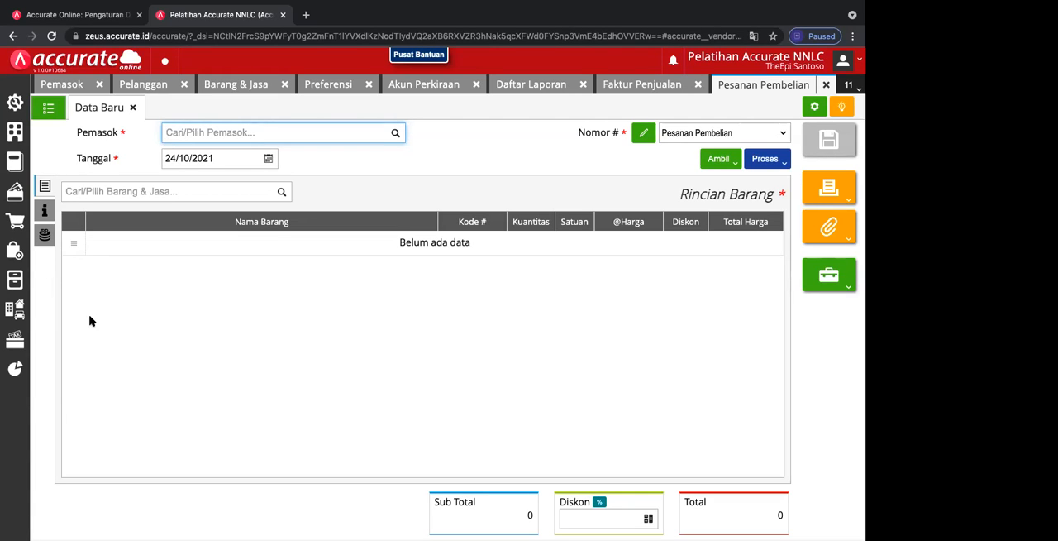
left_click(395, 134)
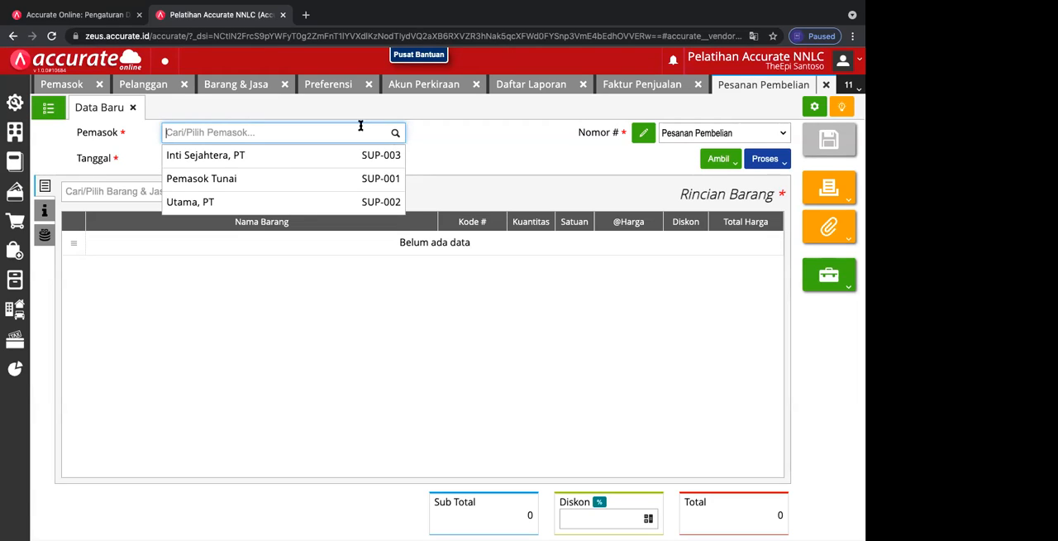
left_click(276, 182)
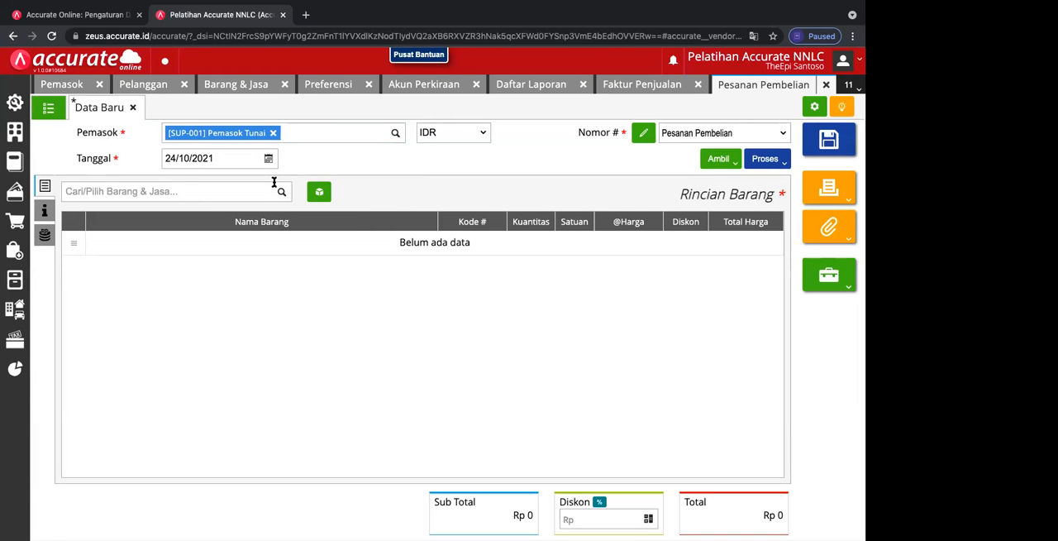
Step: Set the purchase order's date to 04/01/2018
left_click(268, 158)
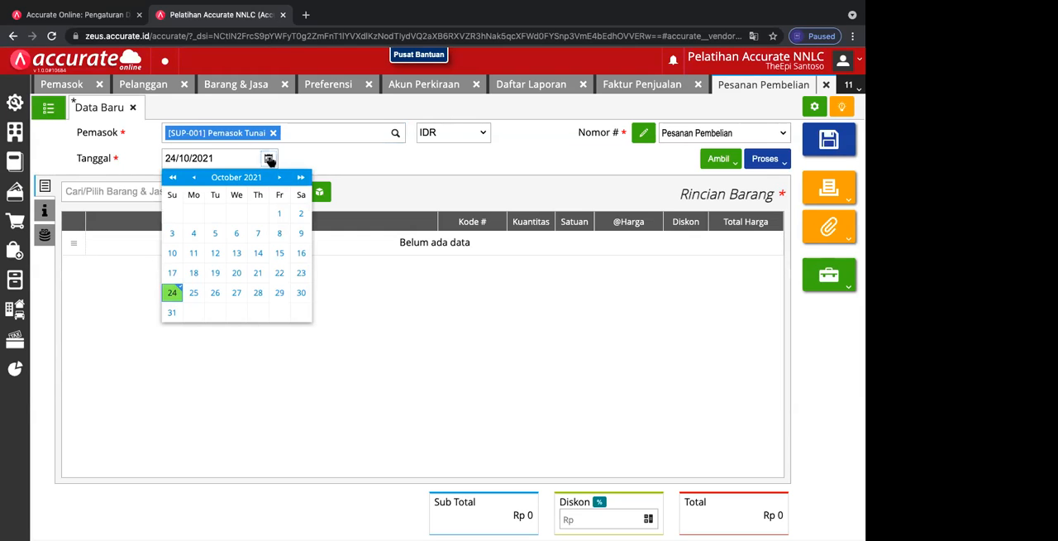
triple_click(172, 177)
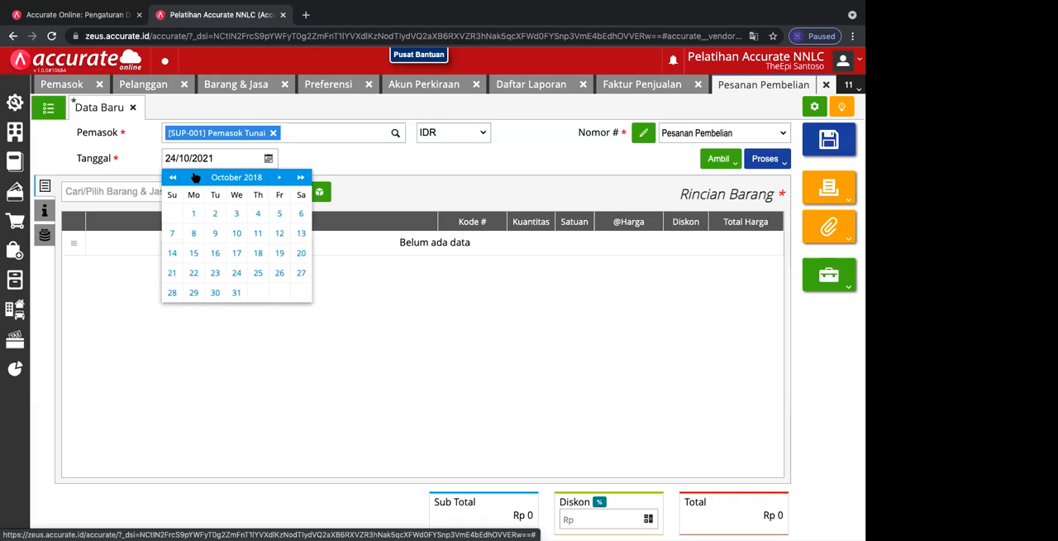
left_click(194, 177)
left_click(270, 158)
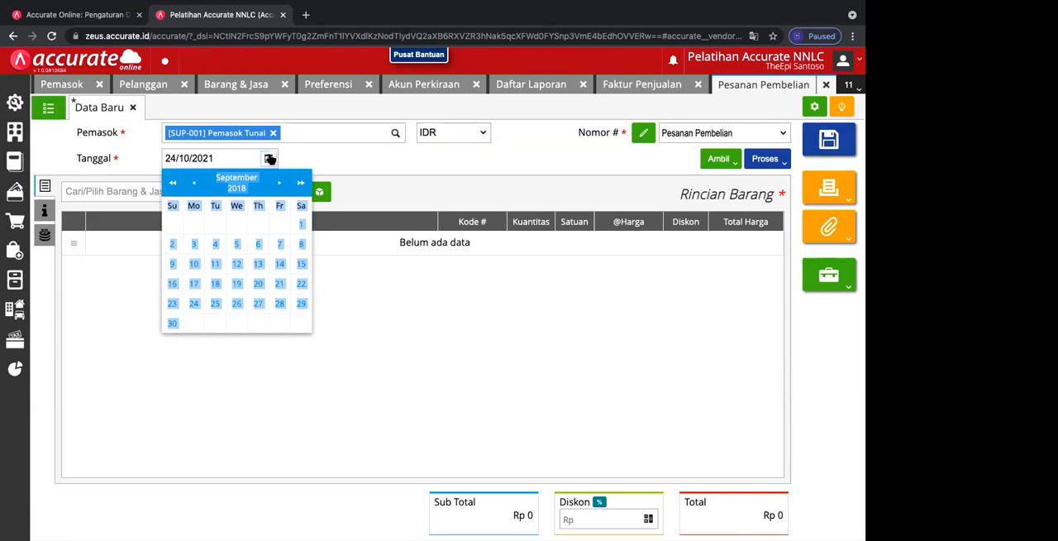
left_click(194, 180)
left_click(194, 181)
left_click(193, 180)
left_click(194, 180)
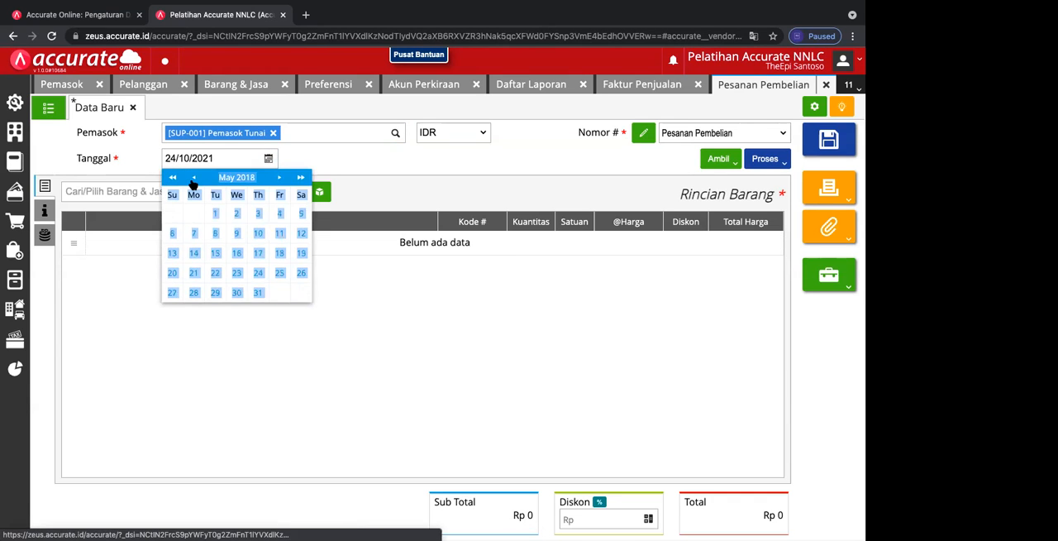
left_click(193, 180)
left_click(194, 180)
left_click(193, 180)
left_click(193, 180)
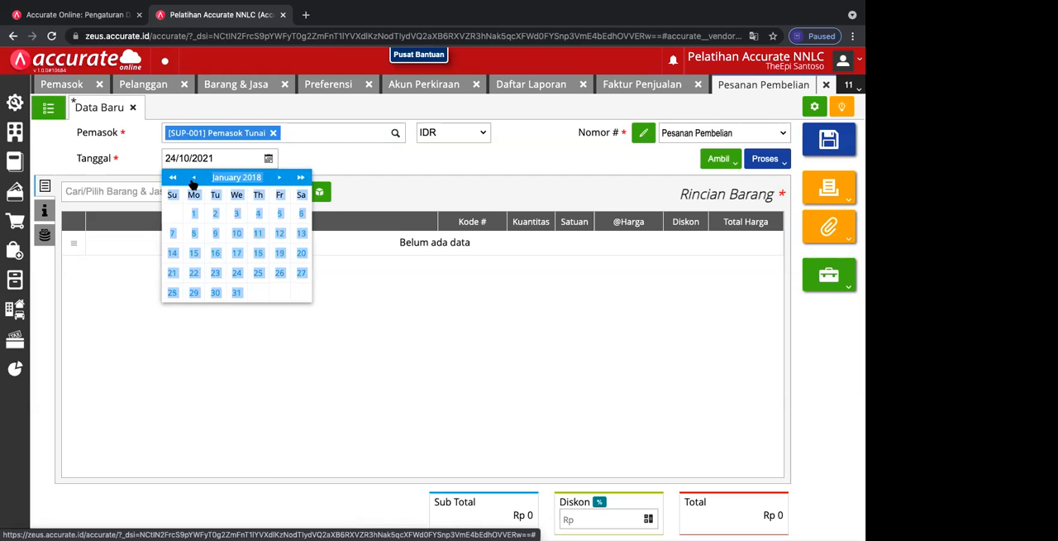
left_click(258, 214)
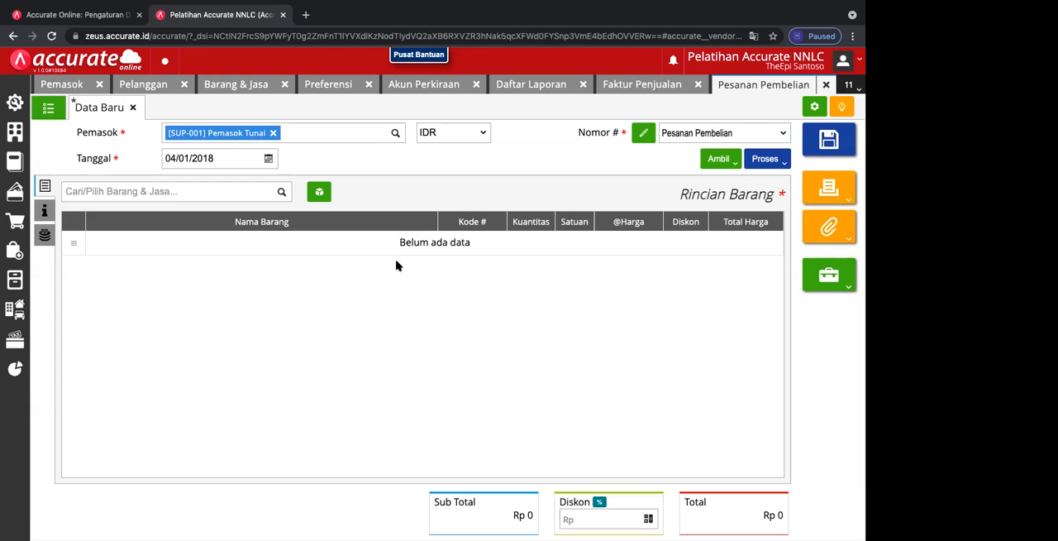
Step: Turn off automatic numbering for the purchase order and enter its order number manually
left_click(696, 134)
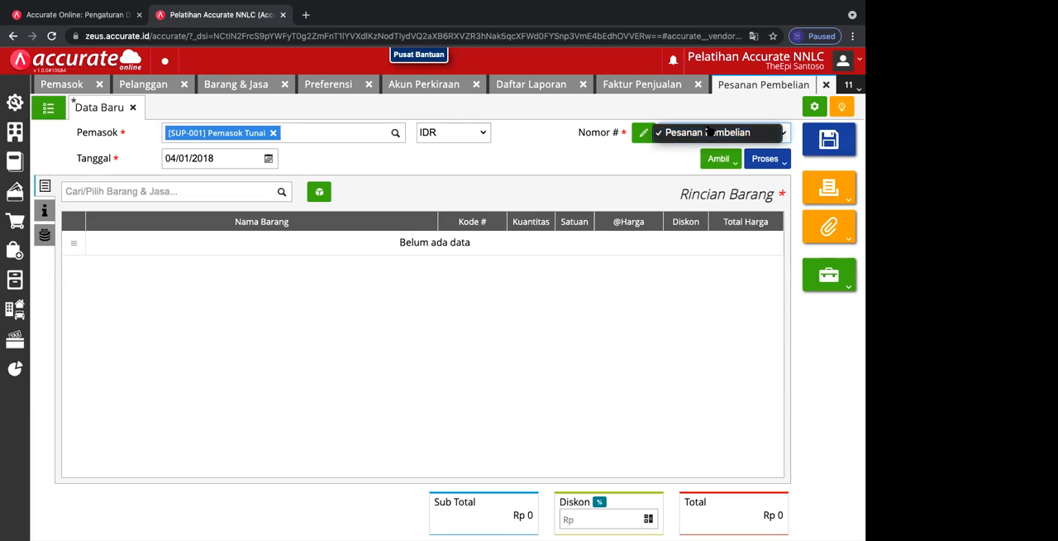
left_click(644, 134)
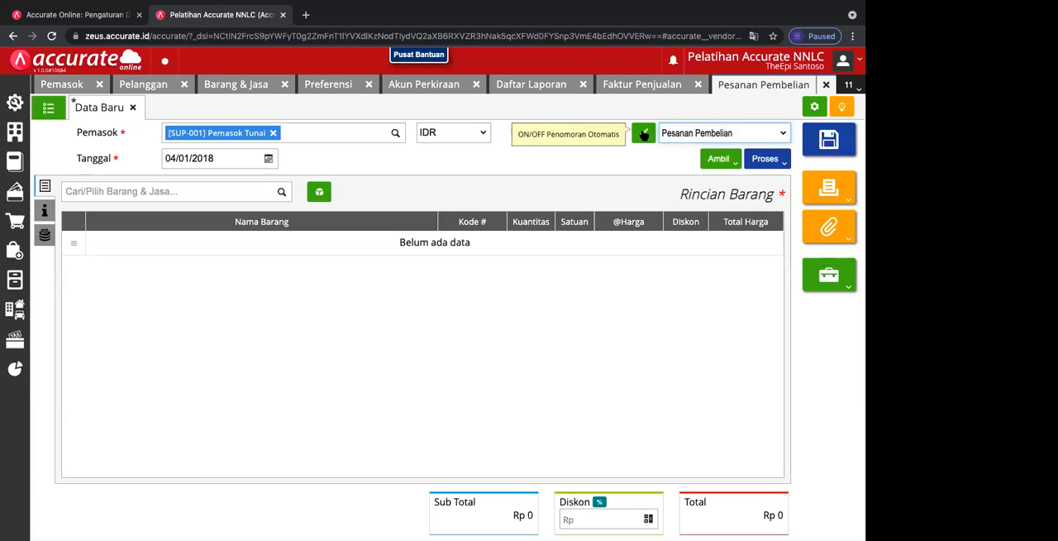
left_click(644, 134)
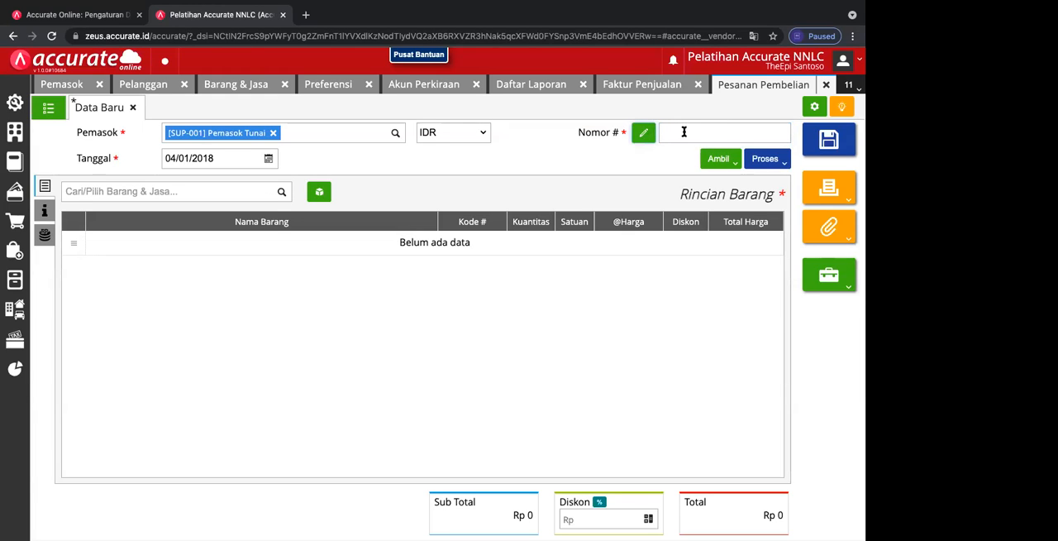
left_click(683, 131)
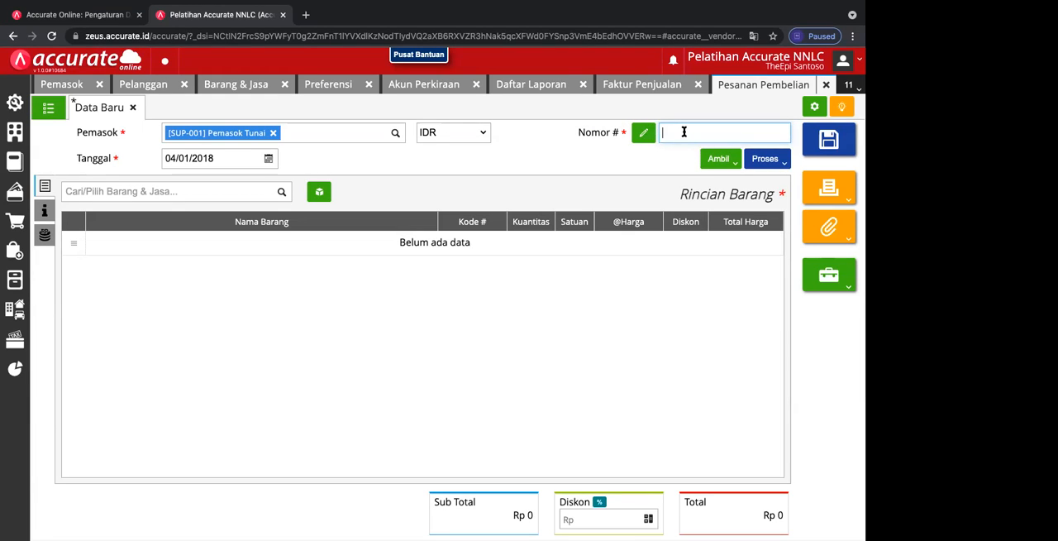
type("PR.2018.01.00001")
Step: Add the TV item to the purchase order with a quantity of 10 Unit, and open the order's discount amount for entry
left_click(281, 193)
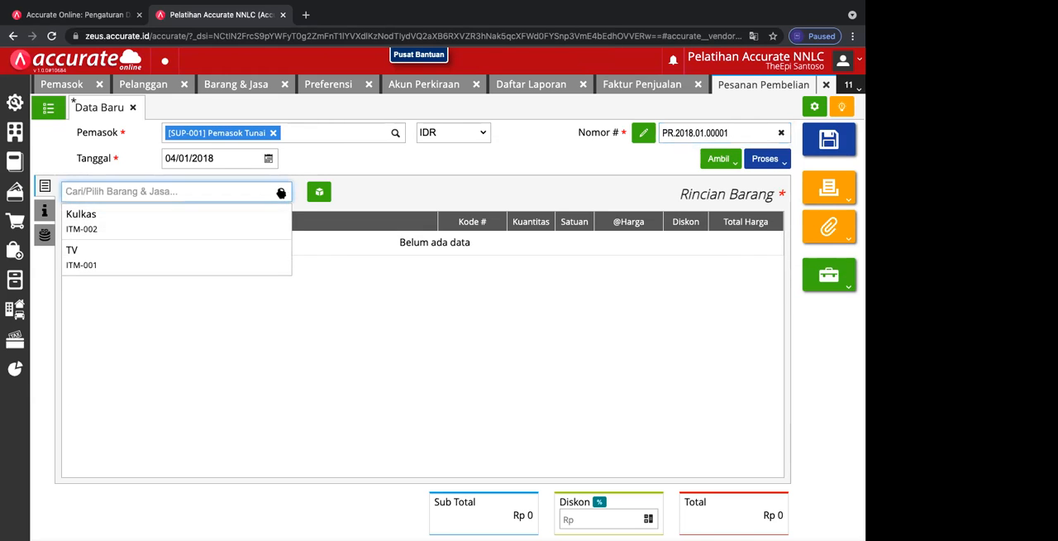
left_click(178, 259)
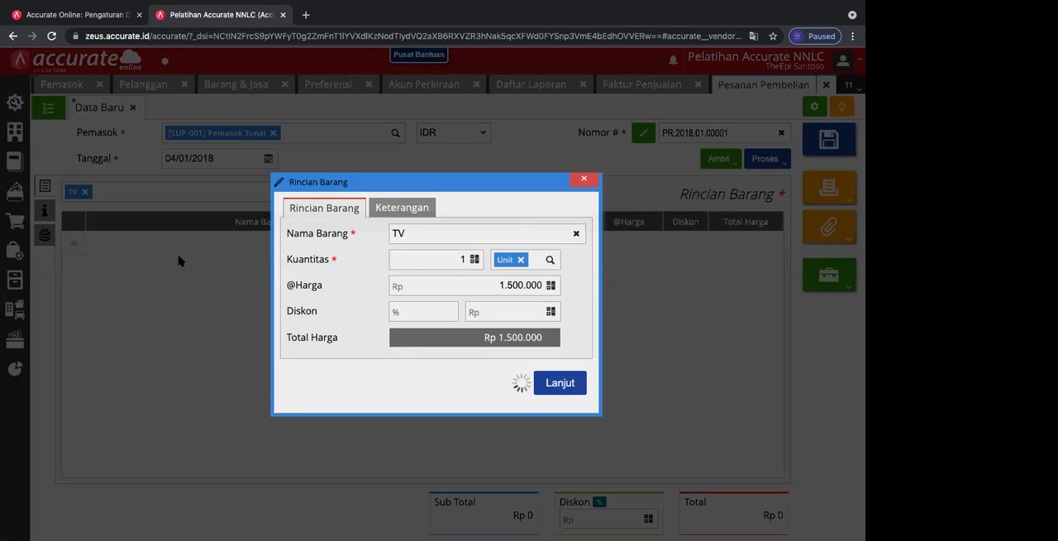
left_click(439, 257)
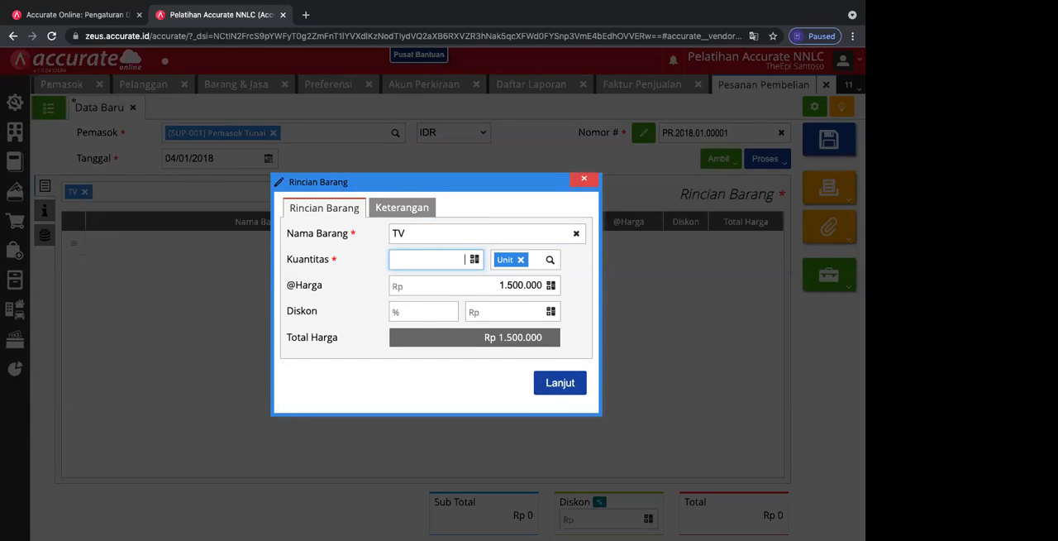
type("10")
left_click(411, 209)
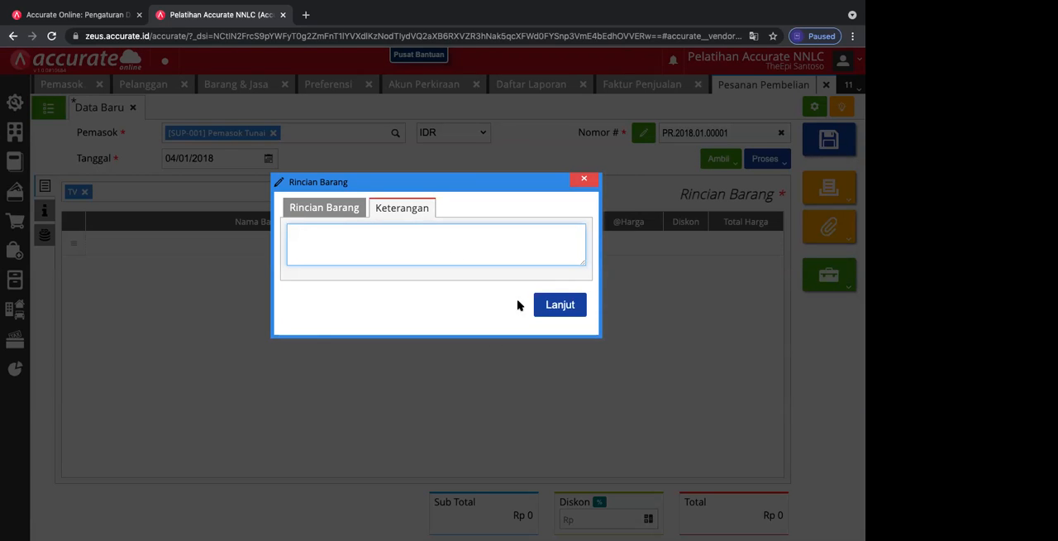
left_click(558, 305)
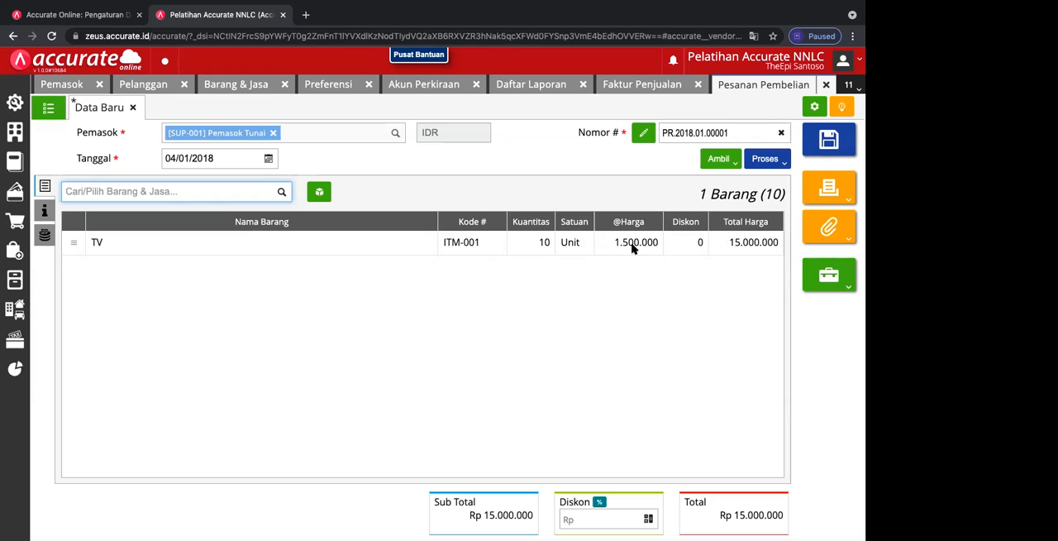
left_click(612, 519)
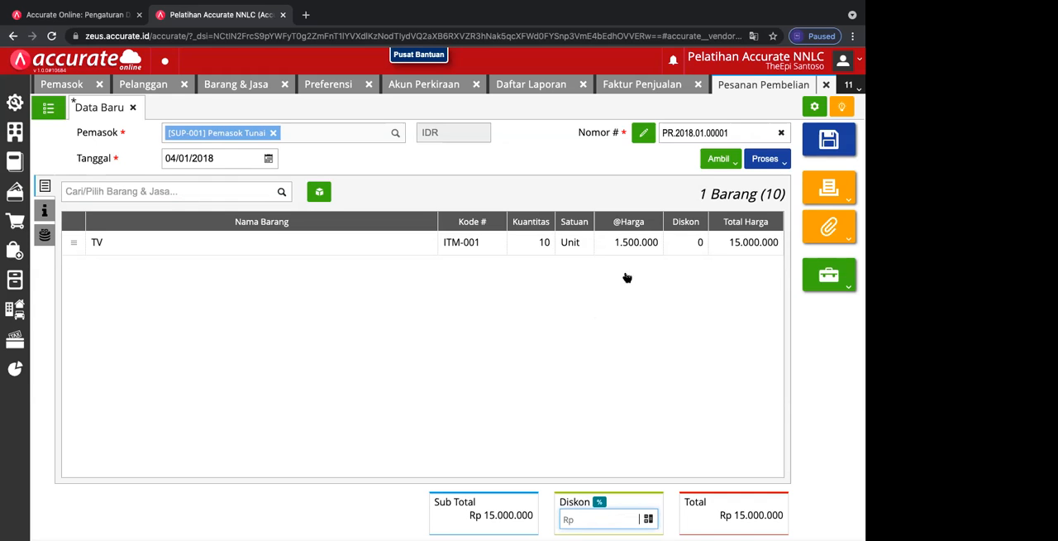
Step: Try a 10 percent discount on the purchase order's TV line
left_click(671, 244)
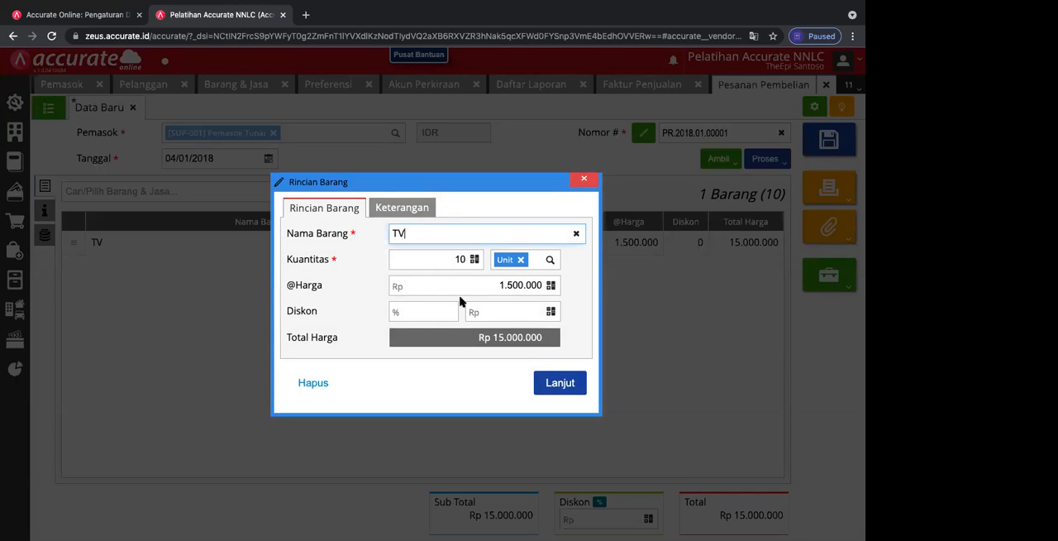
left_click(440, 309)
type("10")
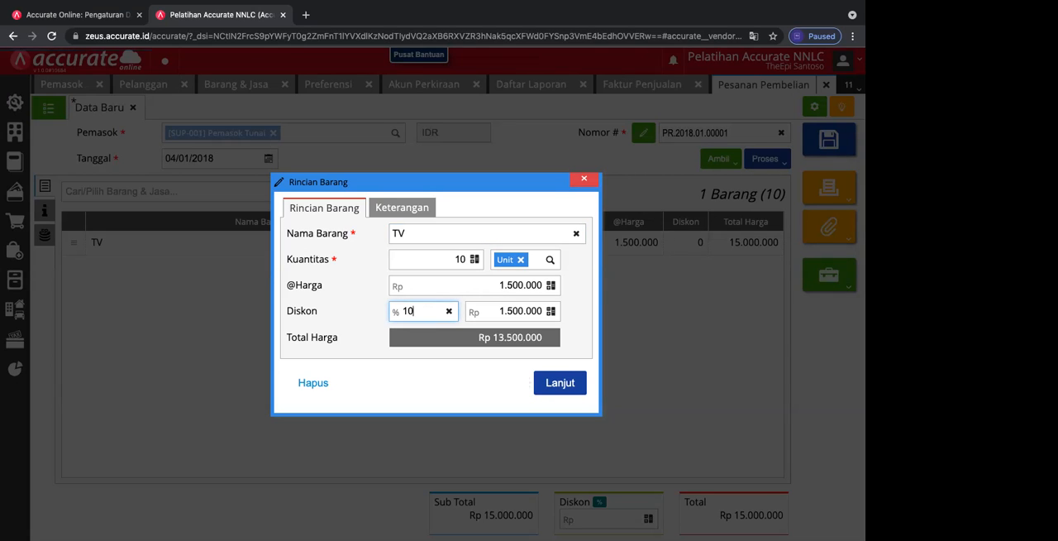
Step: Clear the TV line's percentage discount and apply an amount discount of Rp 2.000.000
left_click(449, 311)
left_click(496, 316)
type("200000")
type("00")
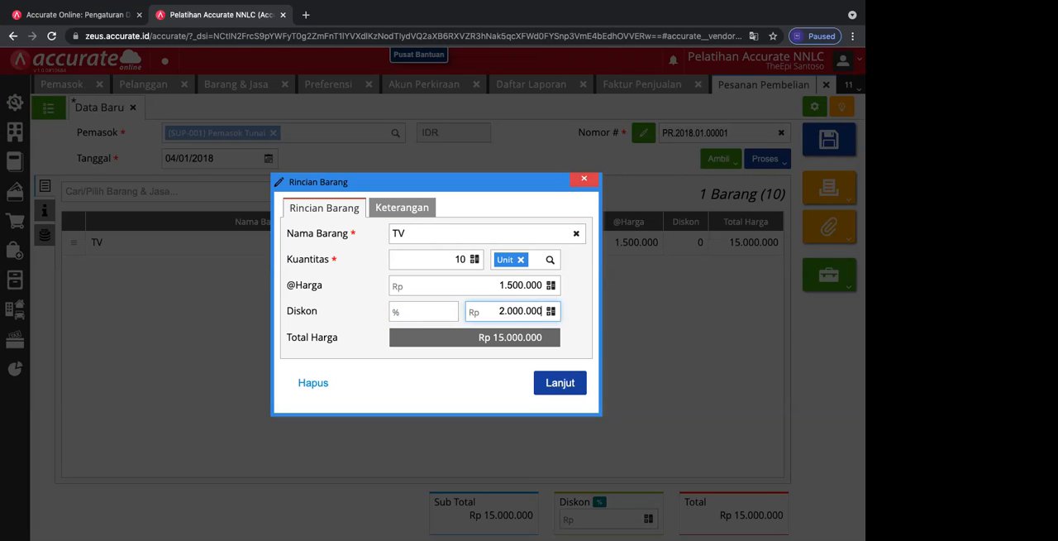
key("BackSpace")
left_click(565, 387)
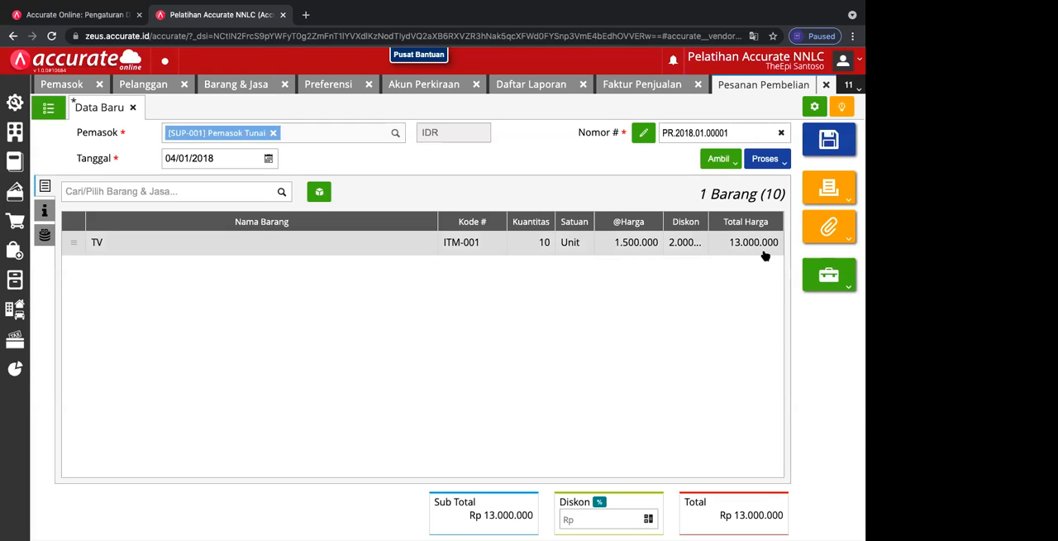
Step: Replace the TV line's amount discount with a discount of 3 percent
left_click(679, 244)
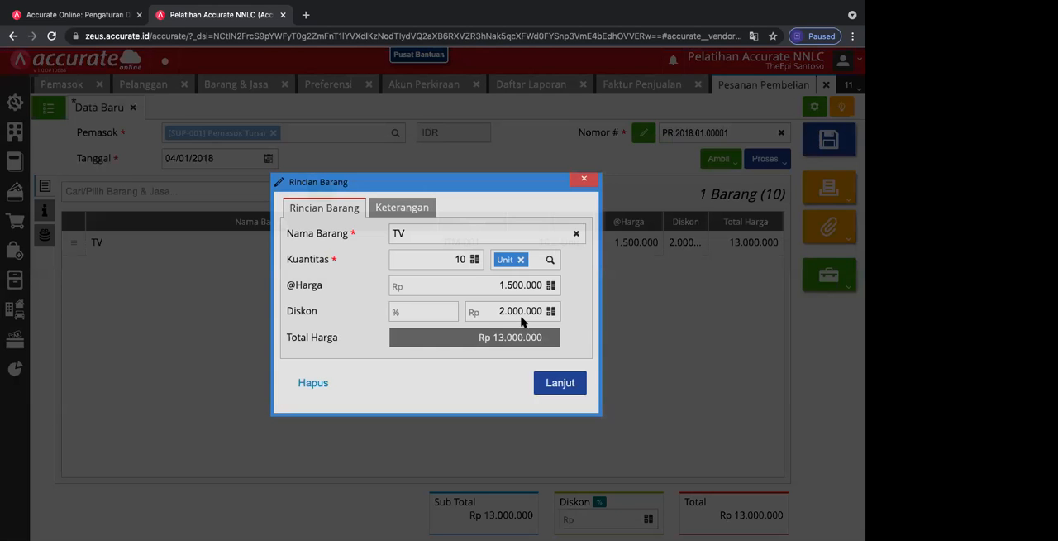
left_click(432, 311)
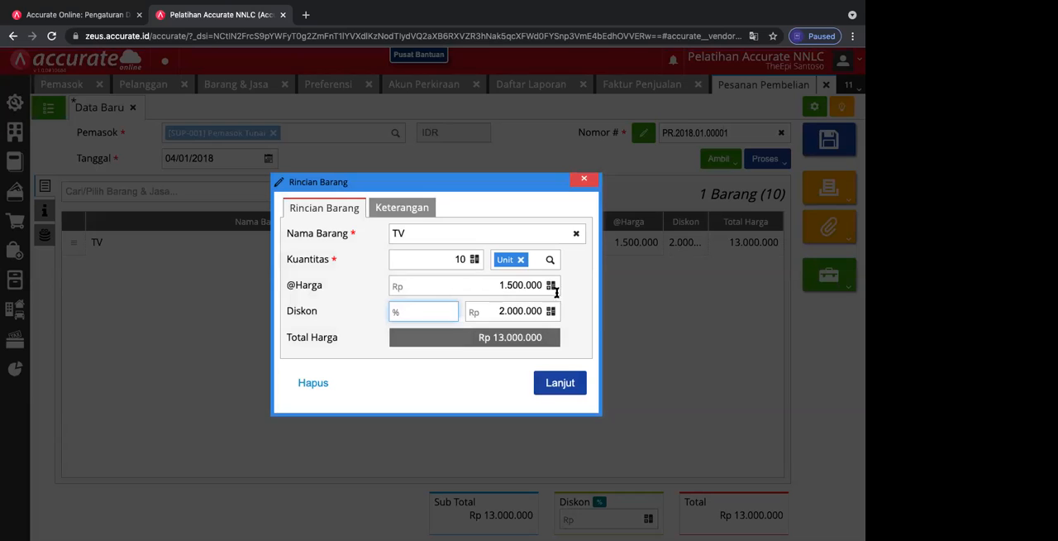
type("3")
left_click(542, 384)
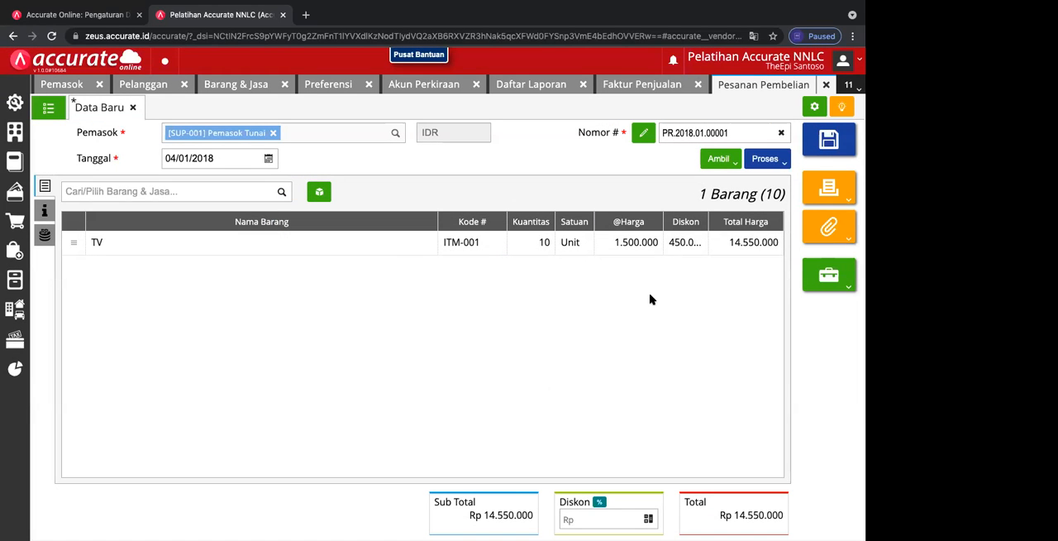
Step: Extend the TV line's percentage discount to a tiered discount of 3+5
left_click(685, 243)
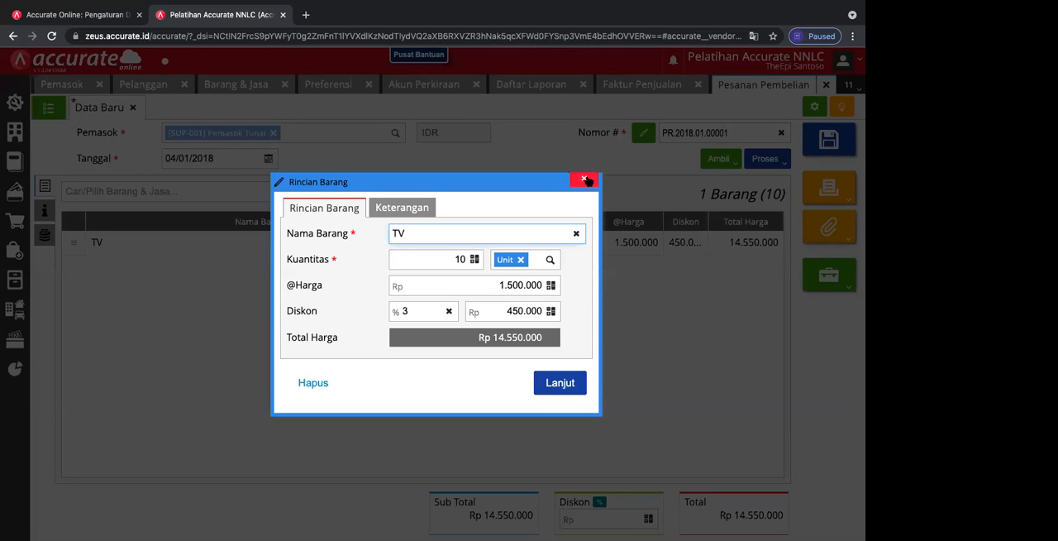
left_click(417, 310)
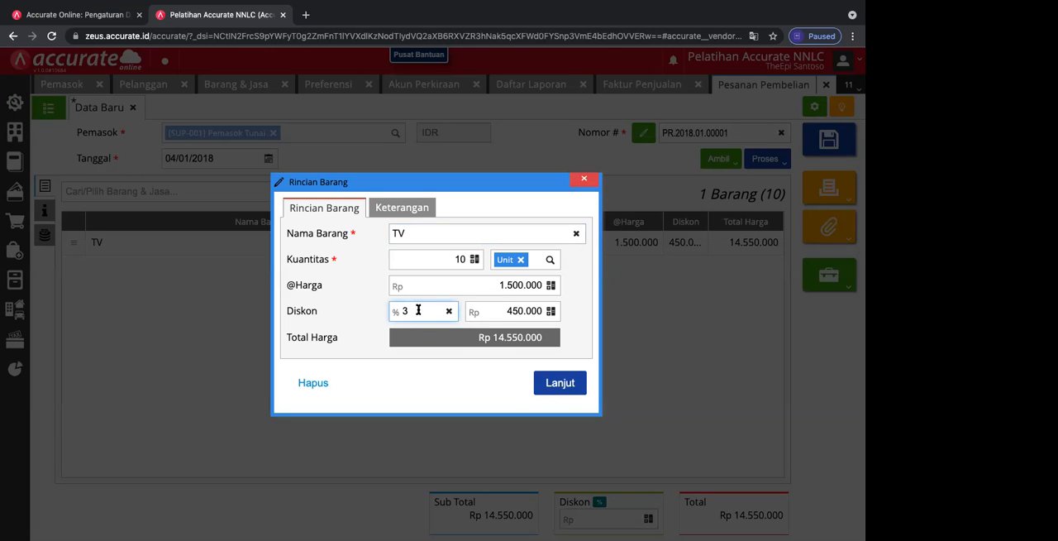
type("+5")
left_click(552, 381)
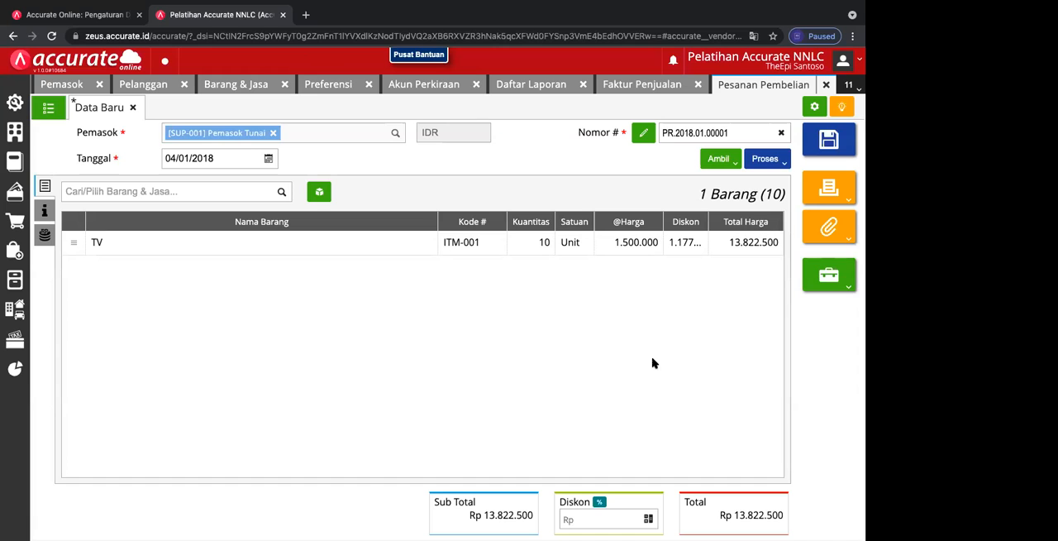
Step: Replace the TV line's percentage discount with a tiered discount of 10+10
left_click(688, 242)
triple_click(449, 312)
key("BackSpace")
type("10+10")
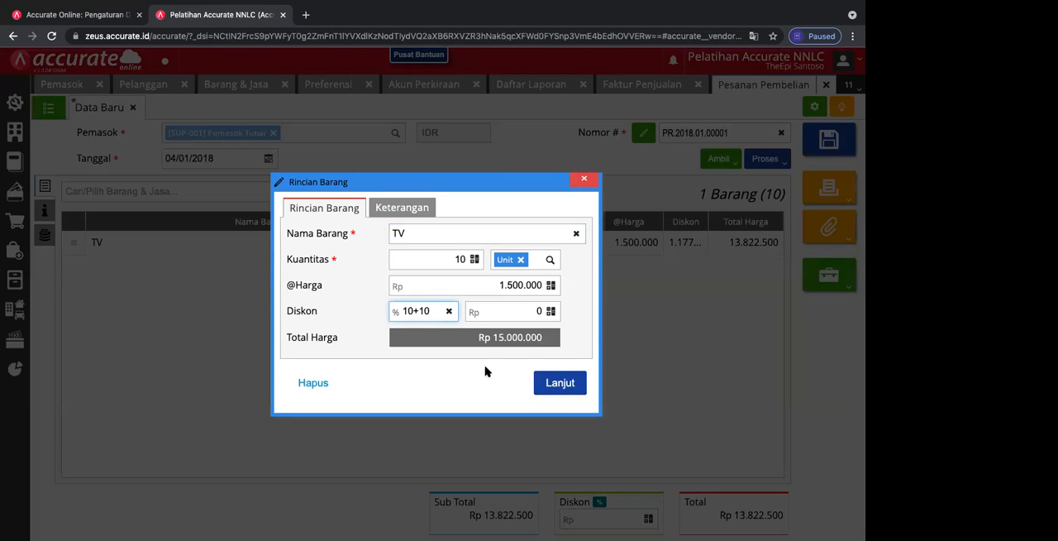
left_click(546, 382)
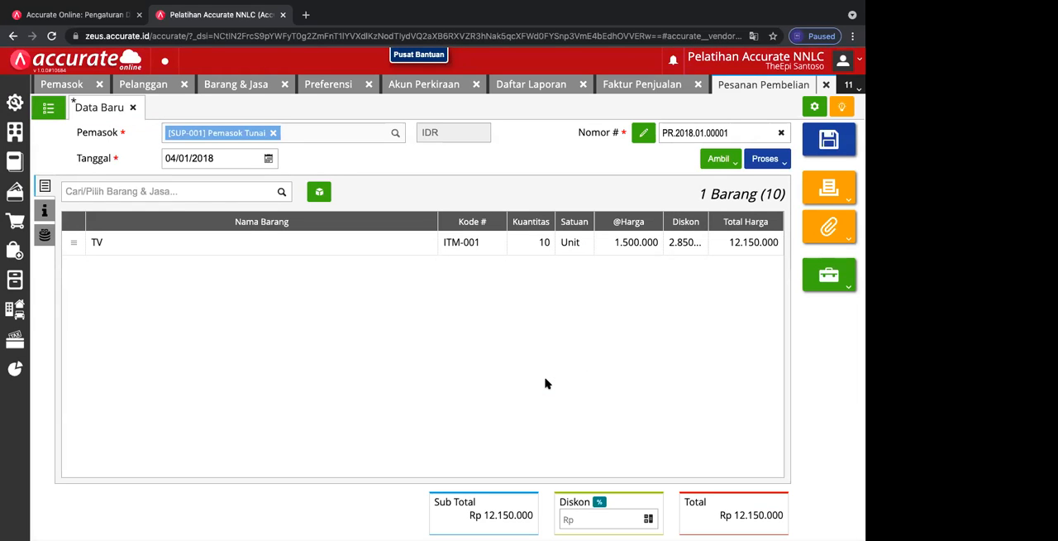
Step: Clear the tiered discount on the TV line and set it to a single 10 percent
left_click(673, 243)
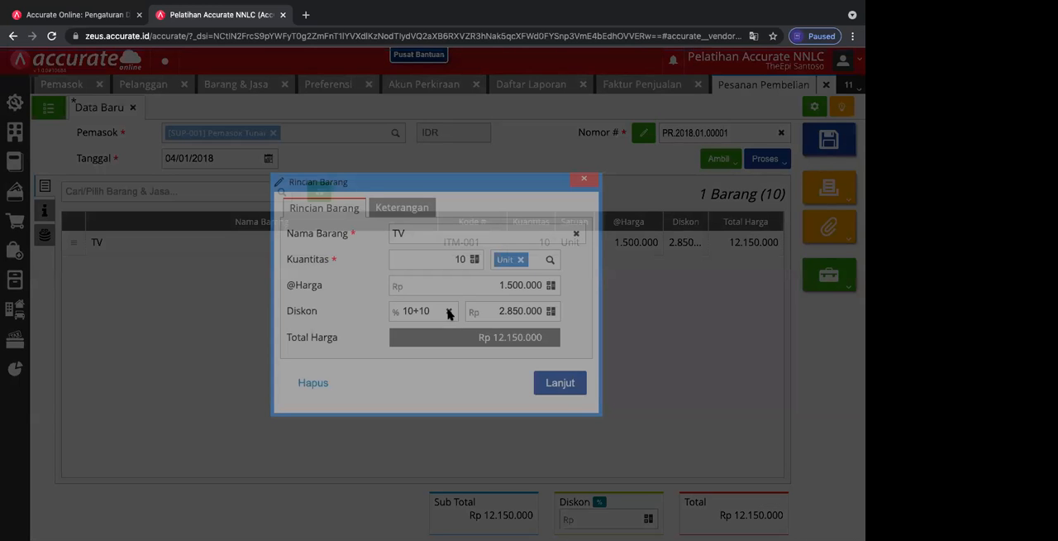
left_click(449, 313)
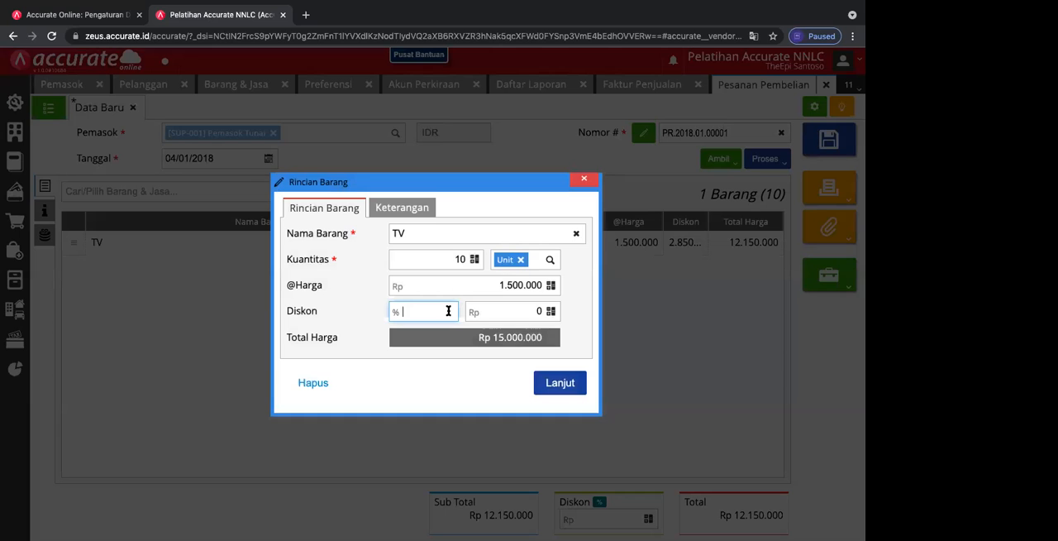
type("10")
left_click(547, 387)
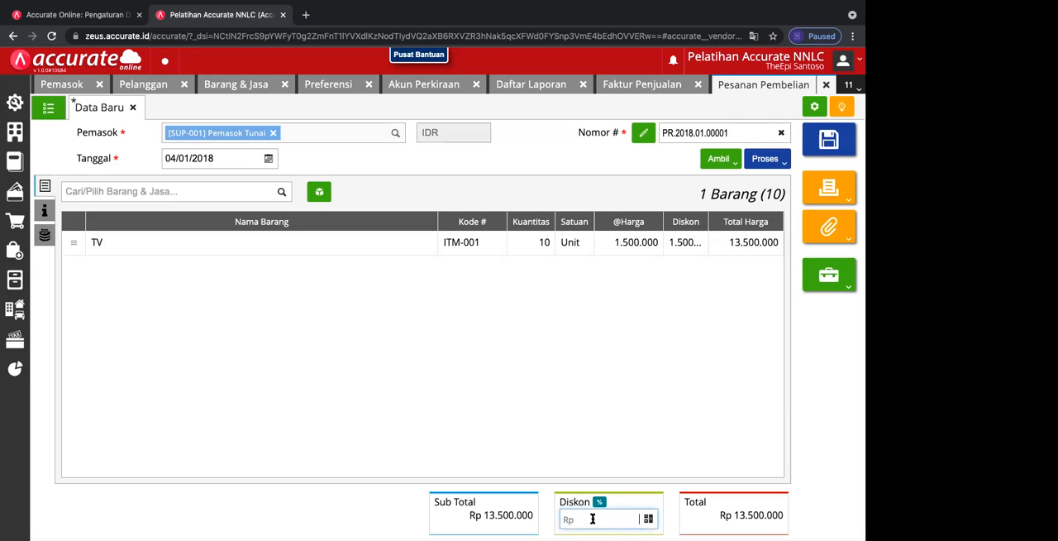
Step: Set the purchase order's overall discount to Rp 500.000 and save the order
left_click(648, 520)
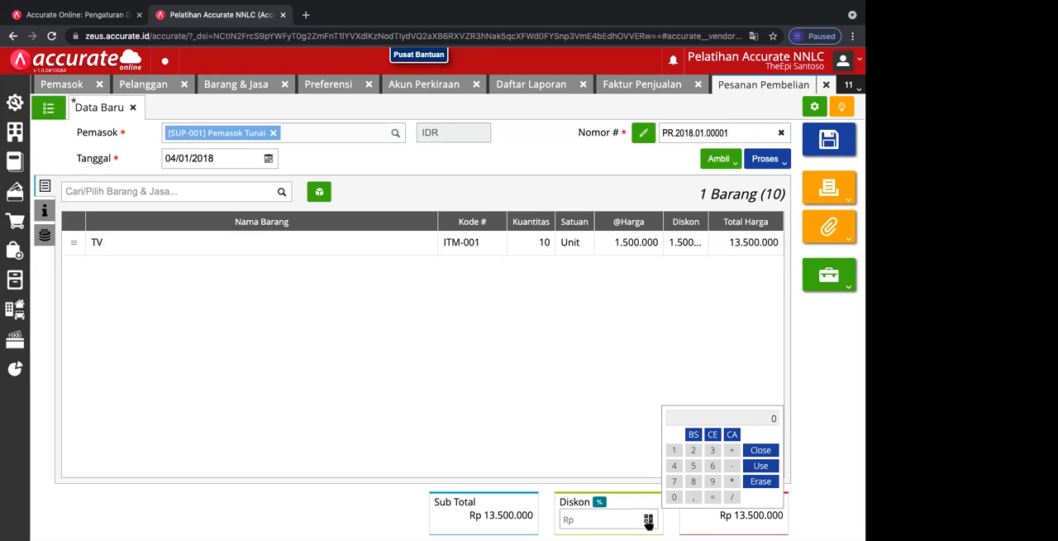
left_click(598, 521)
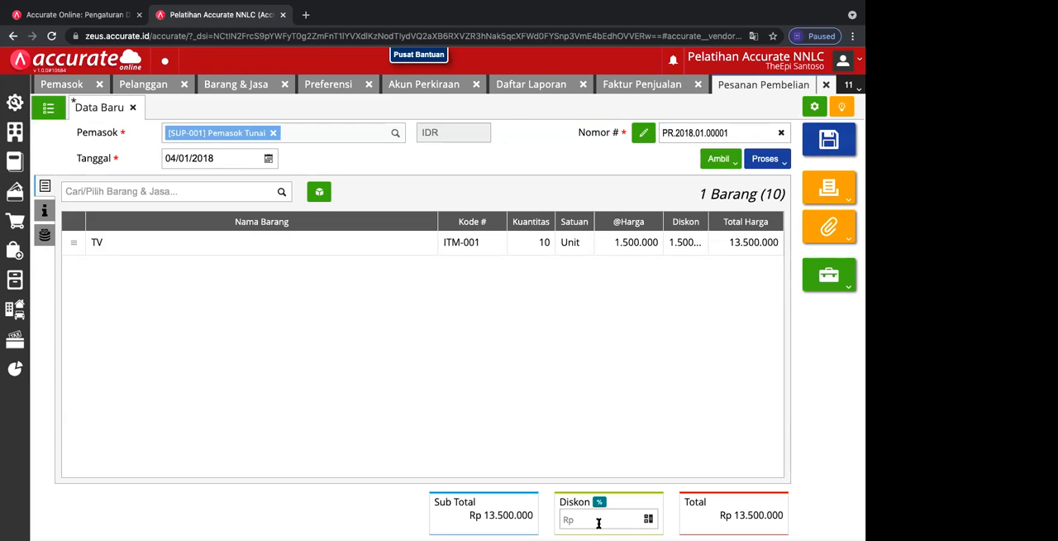
left_click(598, 522)
type("500.000")
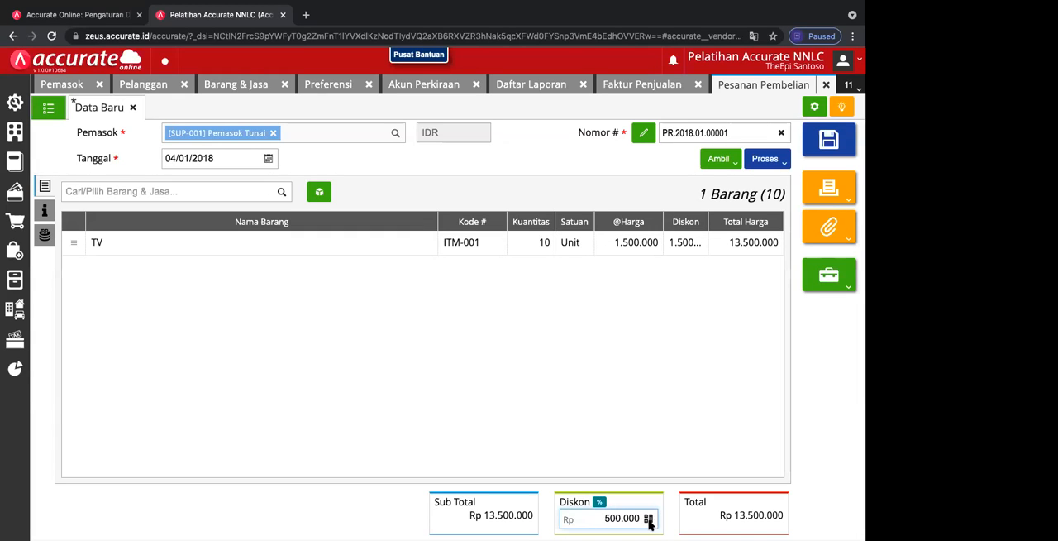
left_click(784, 411)
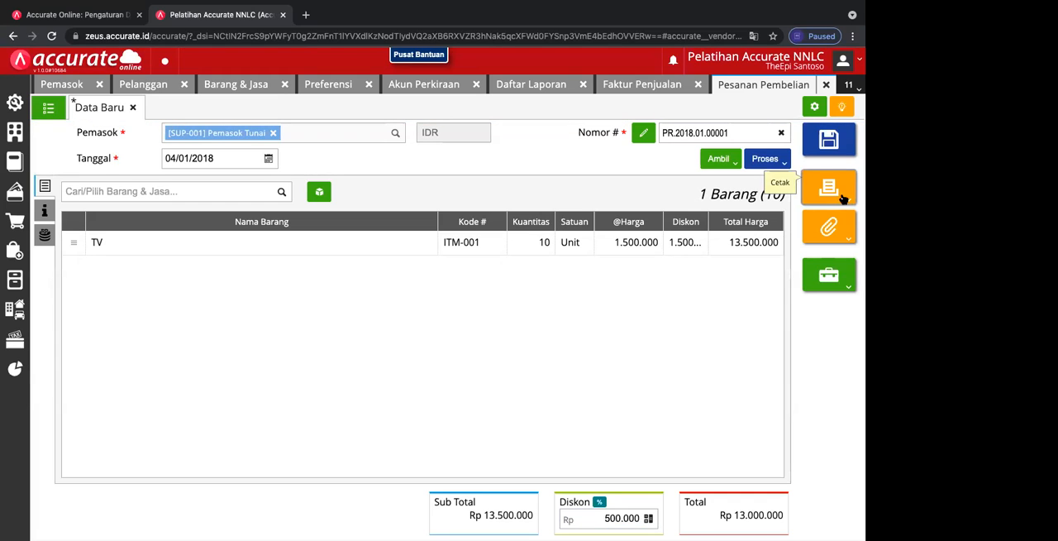
left_click(837, 140)
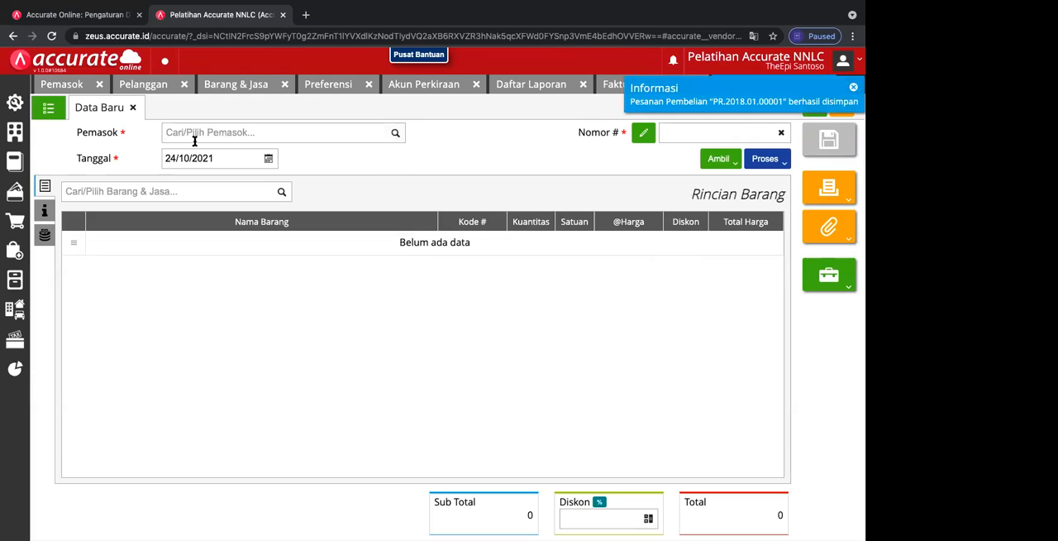
Step: Close the blank order form and review the saved Pemasok Tunai purchase order from the Pesanan Pembelian list
left_click(132, 109)
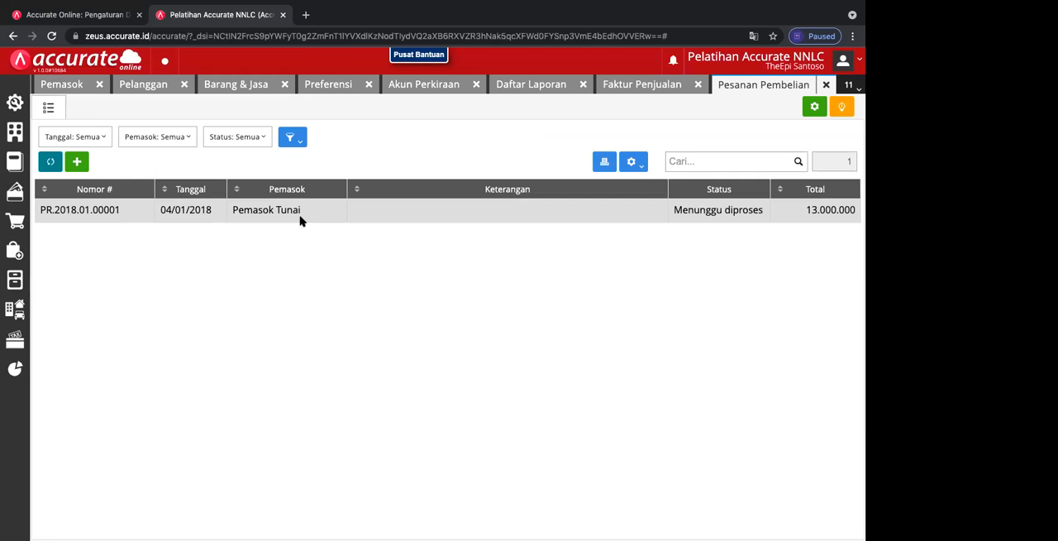
left_click(325, 212)
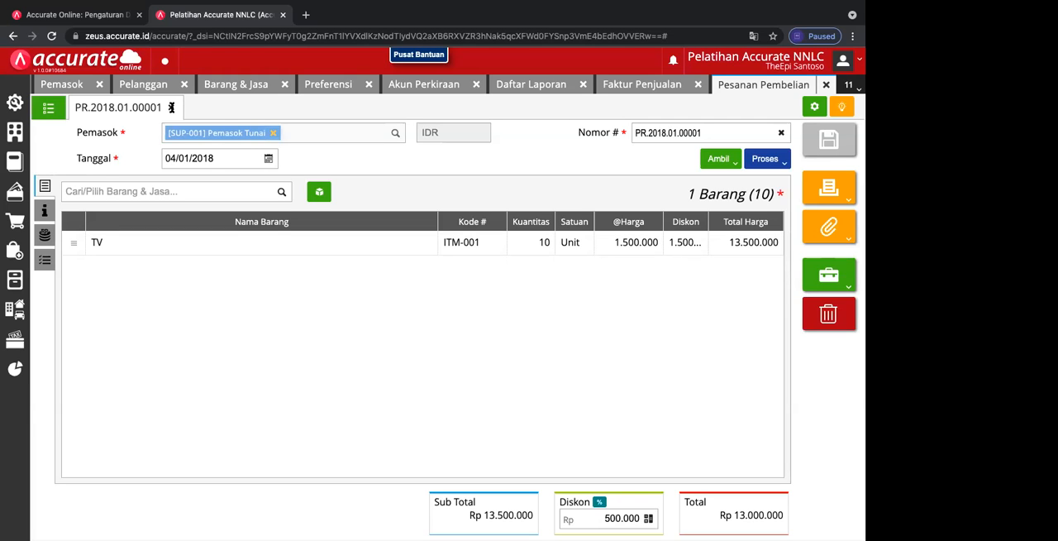
left_click(172, 107)
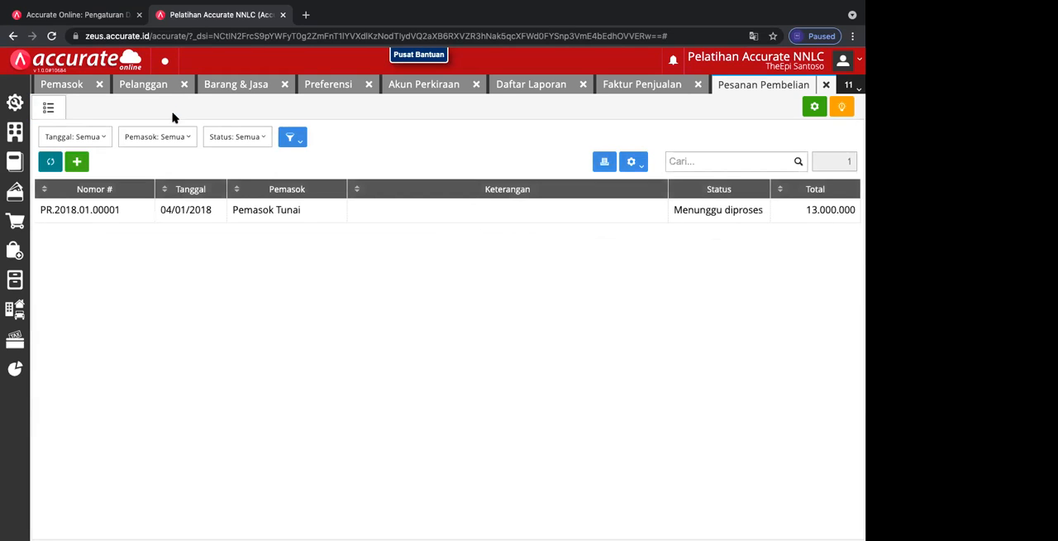
left_click(67, 214)
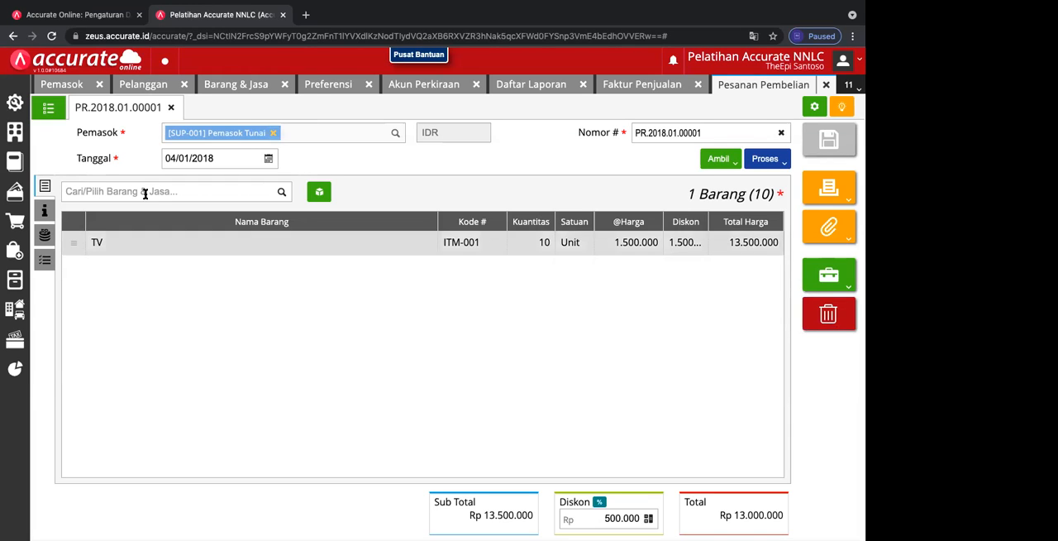
left_click(172, 108)
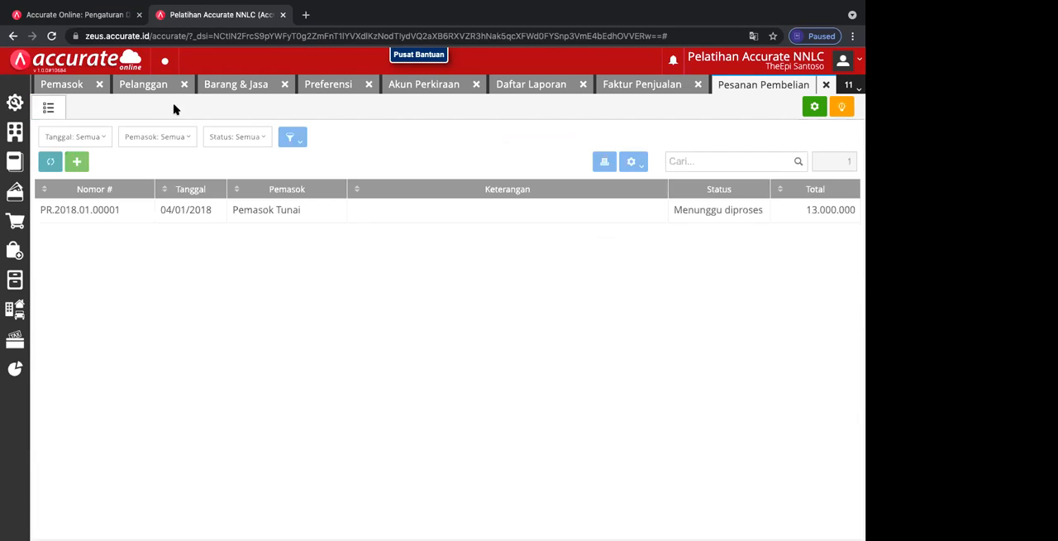
Step: Refresh the purchase order list and delete the saved Pemasok Tunai order
left_click(50, 162)
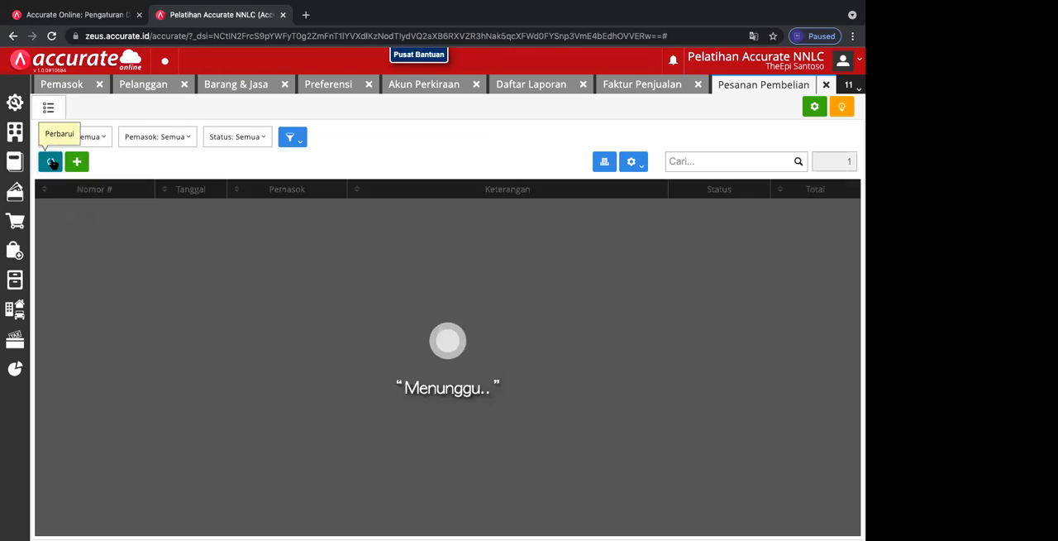
left_click(75, 212)
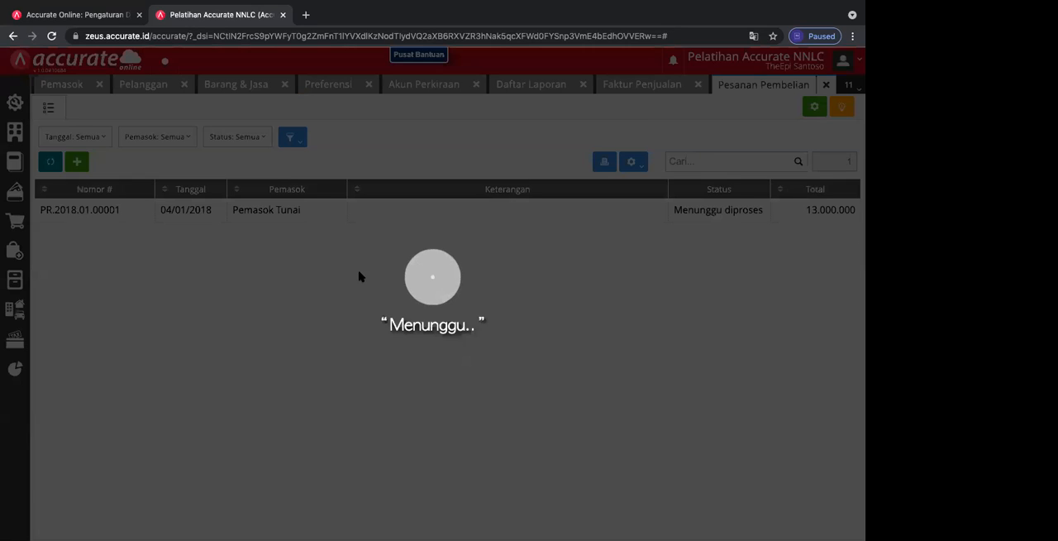
left_click(829, 314)
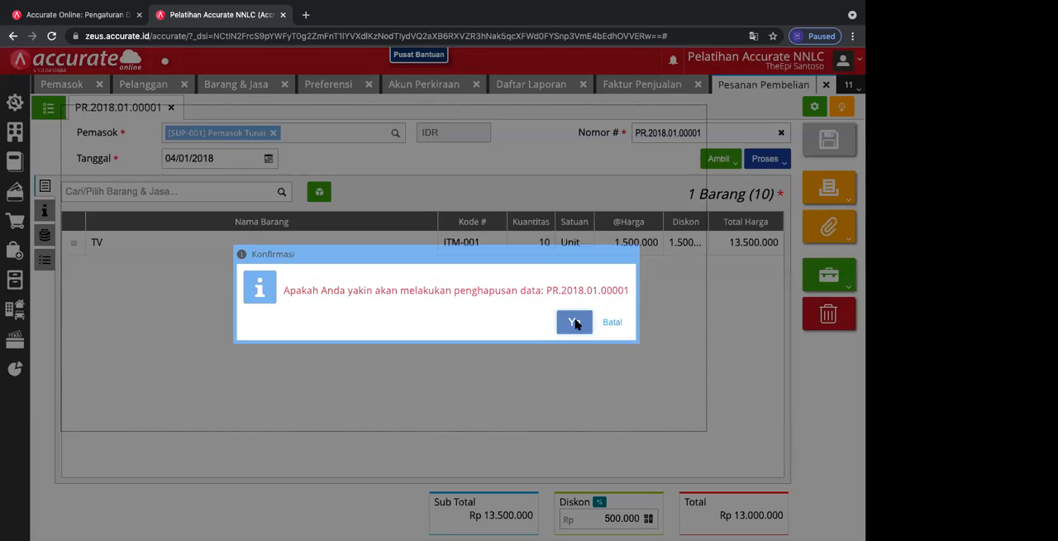
left_click(575, 322)
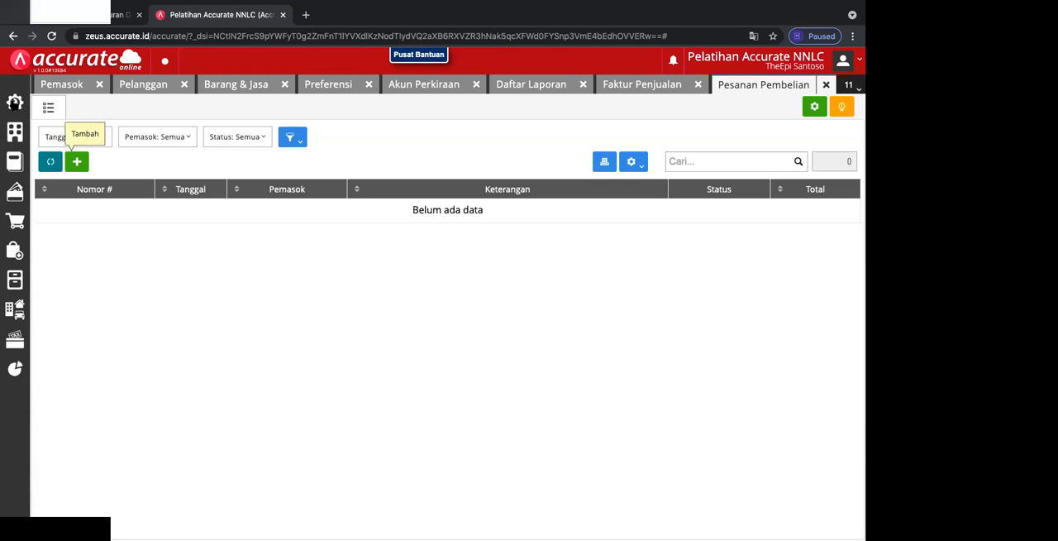
Step: View the existing administrator's record in the Pengguna settings and open a blank form for adding a user
left_click(15, 102)
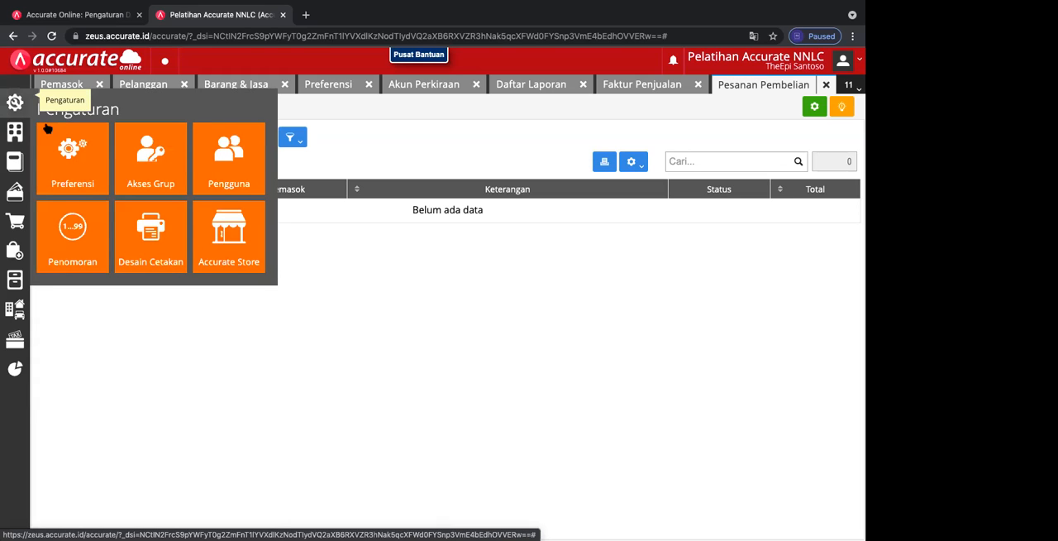
left_click(220, 172)
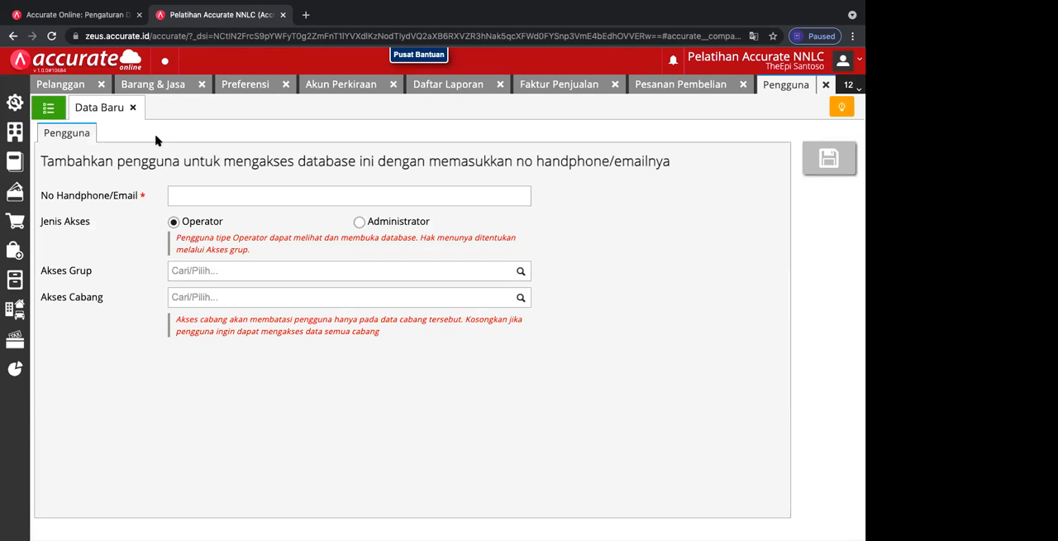
left_click(133, 110)
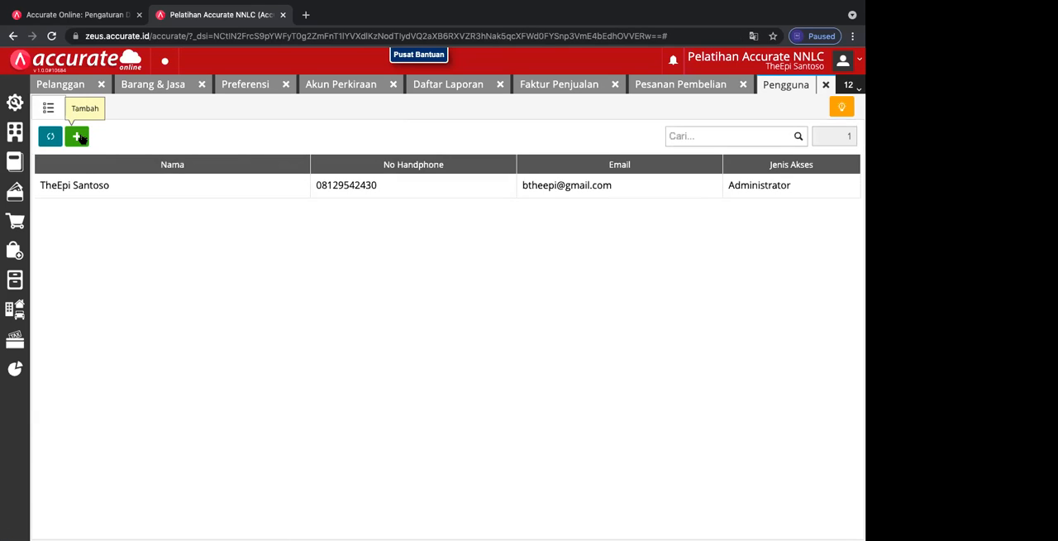
left_click(97, 184)
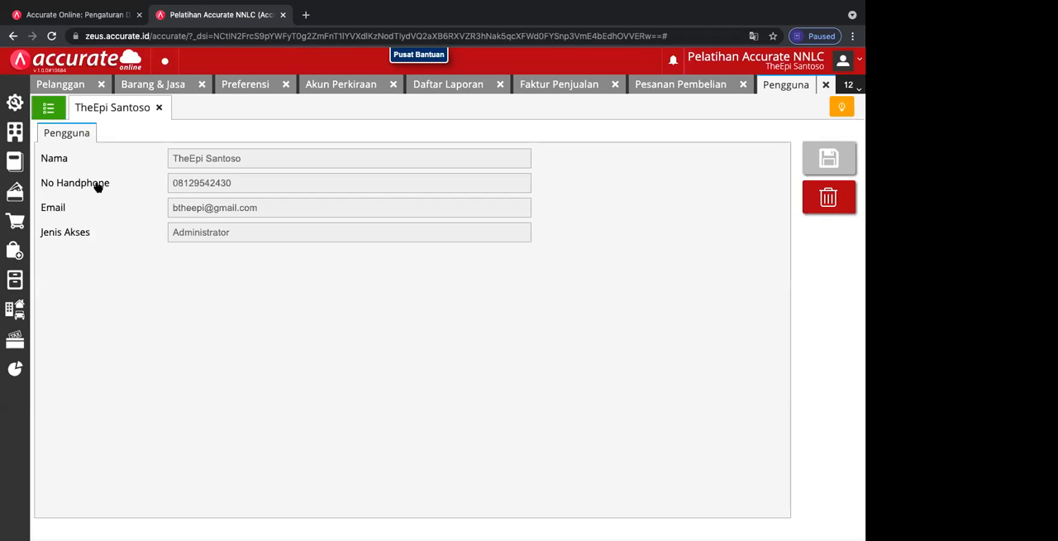
left_click(160, 107)
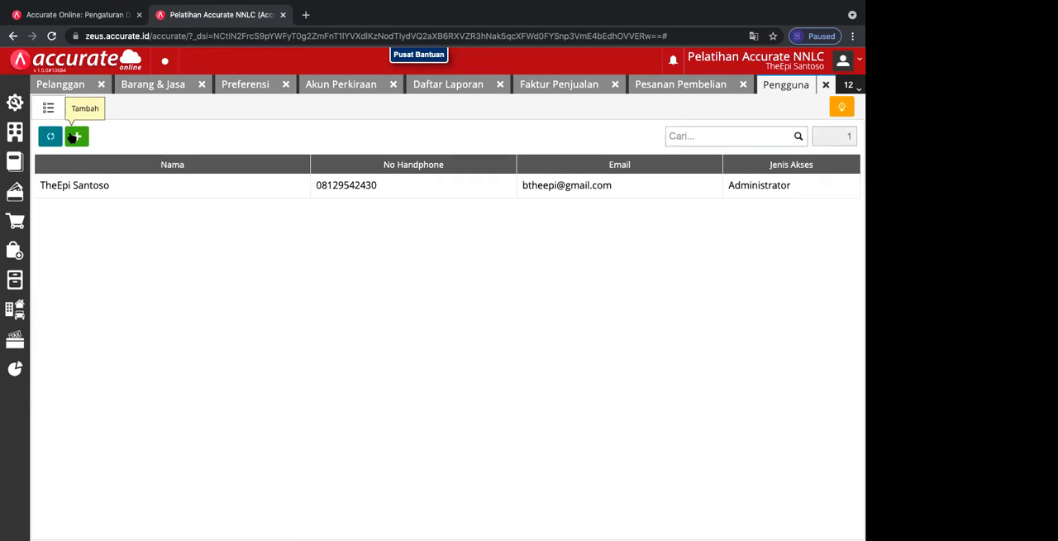
left_click(75, 137)
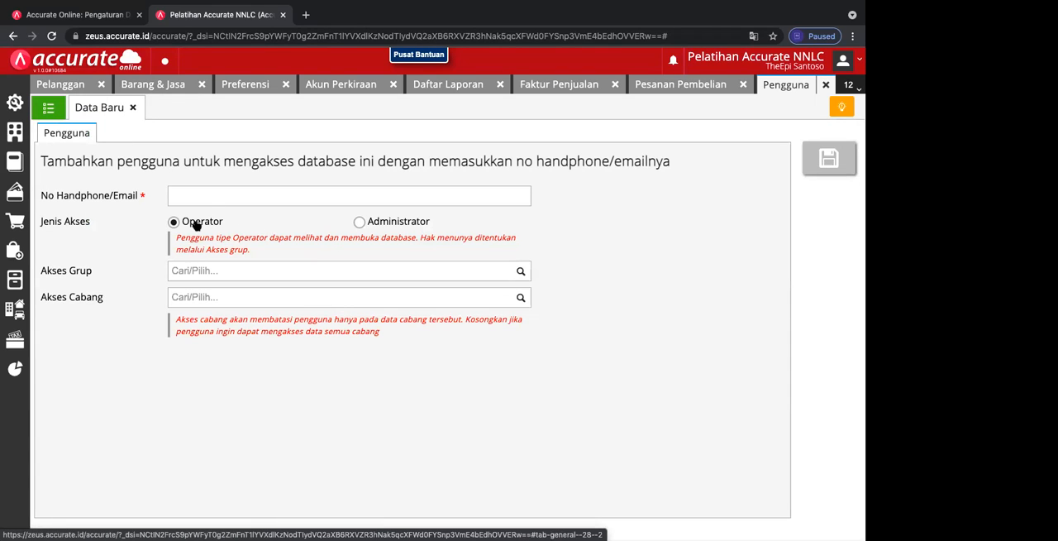
Step: Close the blank user form and review the Perusahaan and Penjualan Hak Akses permissions in a new Akses Grup form
left_click(522, 275)
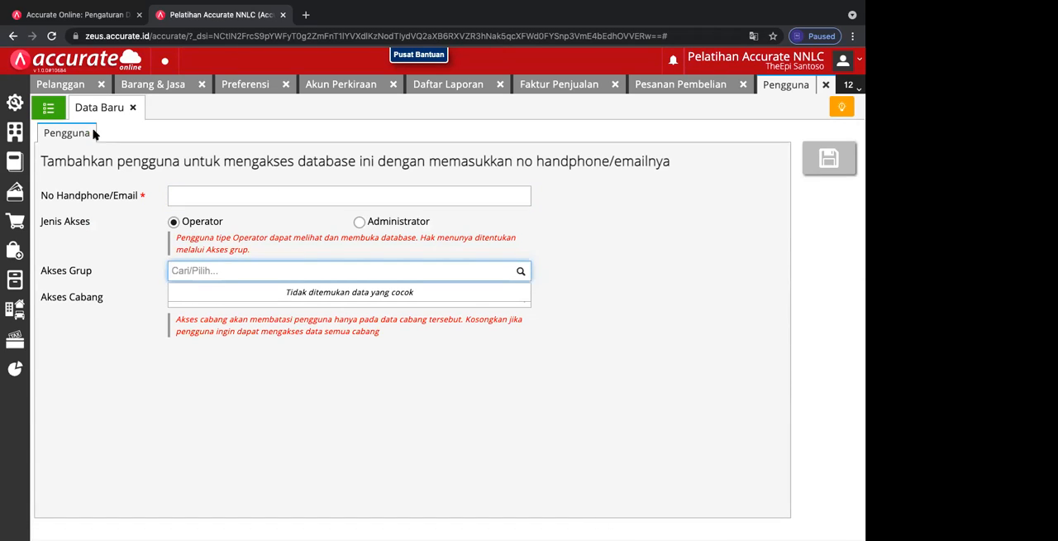
left_click(132, 108)
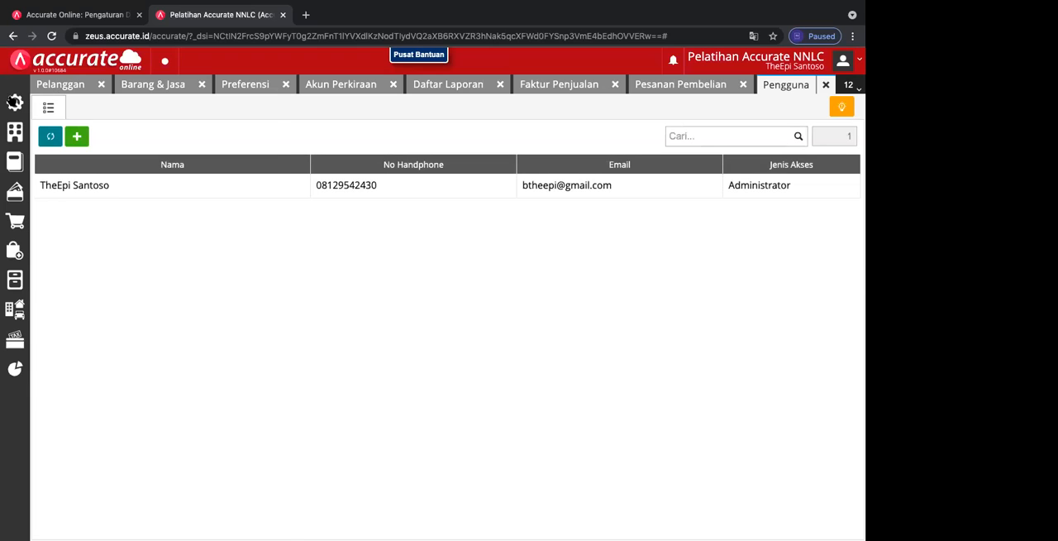
left_click(13, 102)
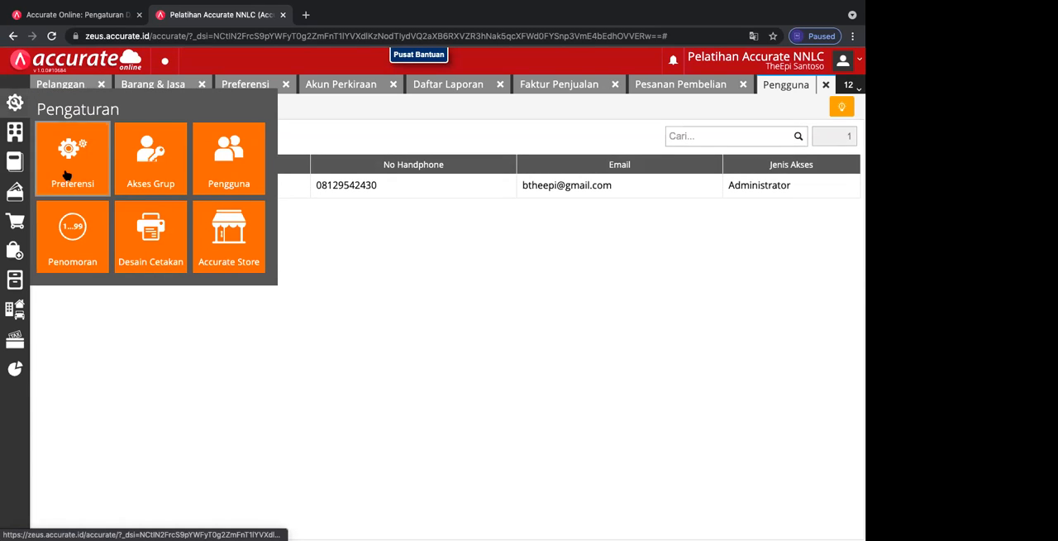
left_click(142, 177)
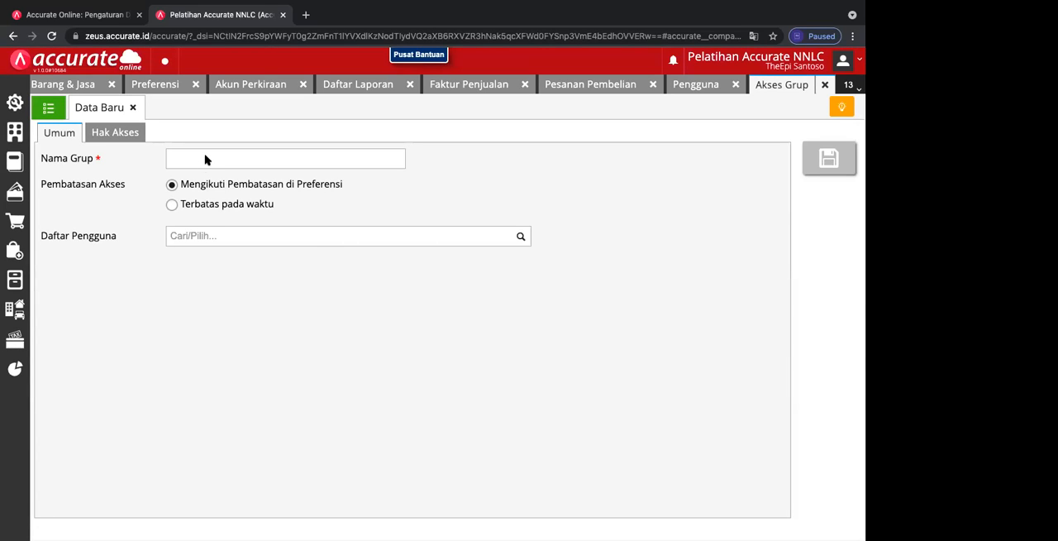
left_click(201, 161)
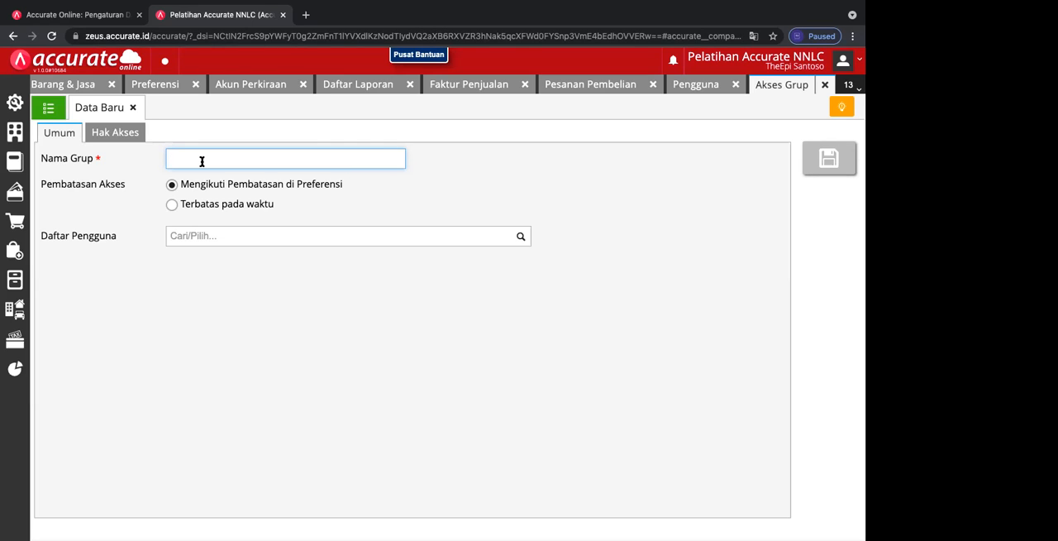
left_click(123, 135)
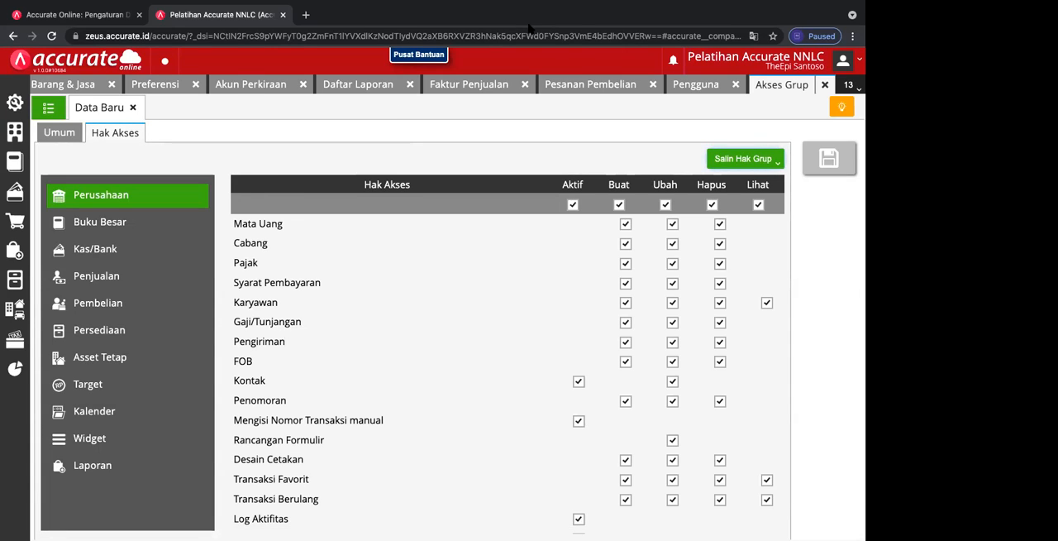
left_click(105, 279)
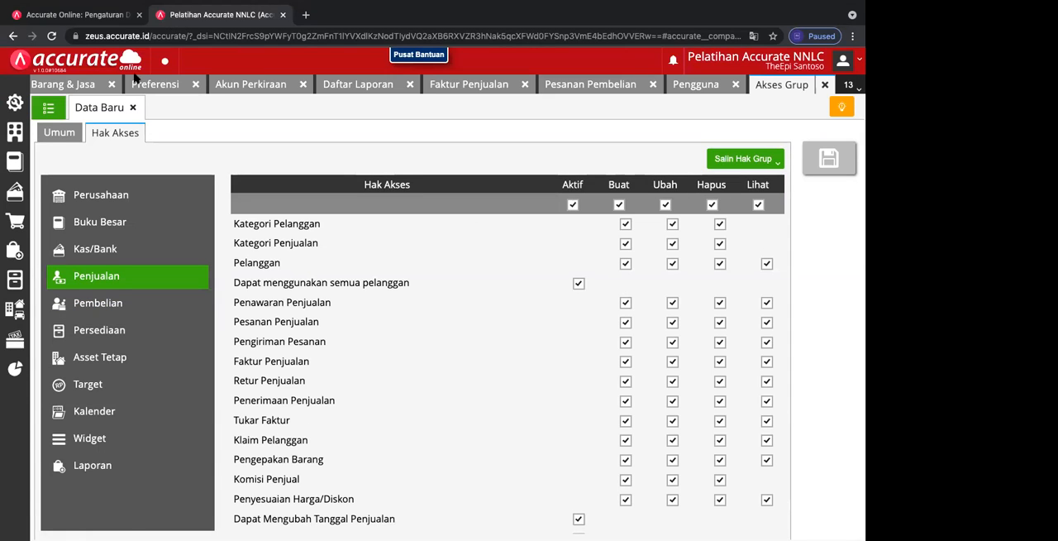
Step: Leave the open database and view the Tambah Pengguna form for Pelatihan Accurate NNLC from the database list, closing it without adding anyone
left_click(858, 89)
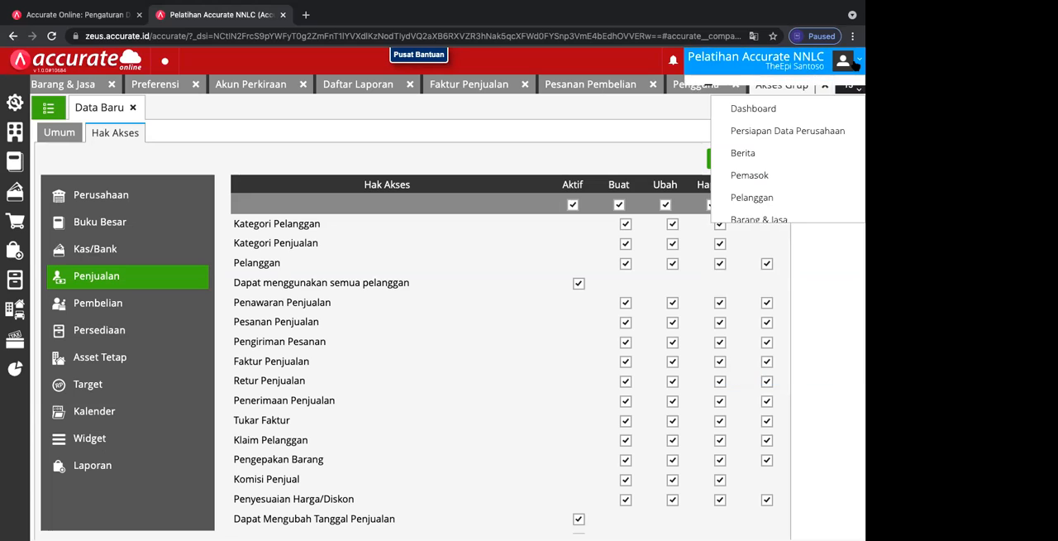
left_click(855, 65)
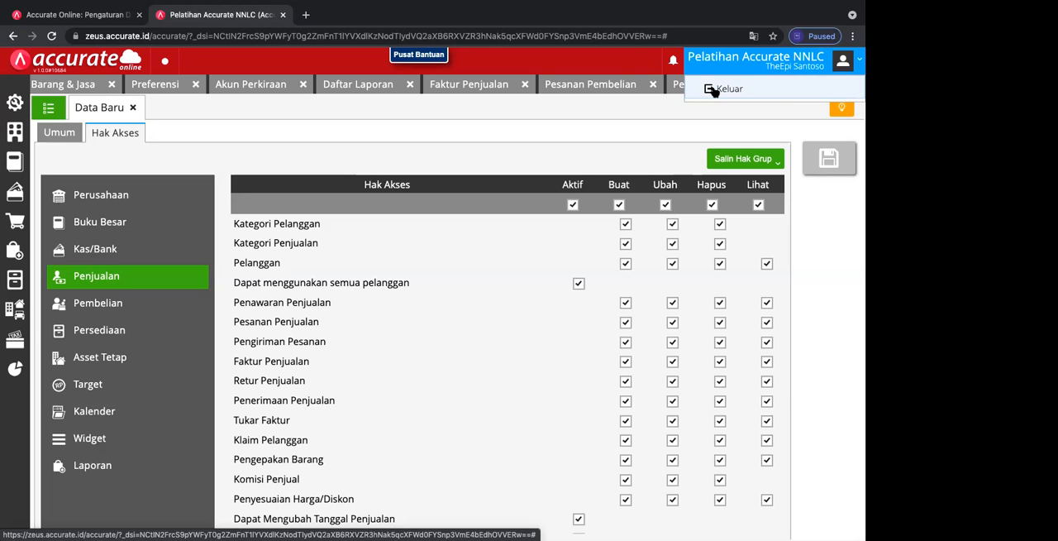
left_click(14, 102)
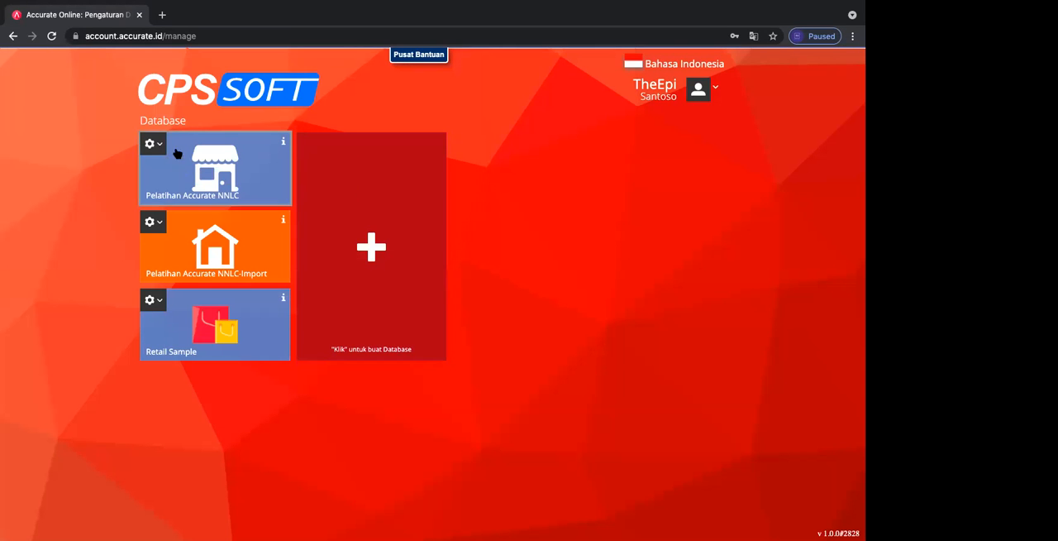
left_click(154, 143)
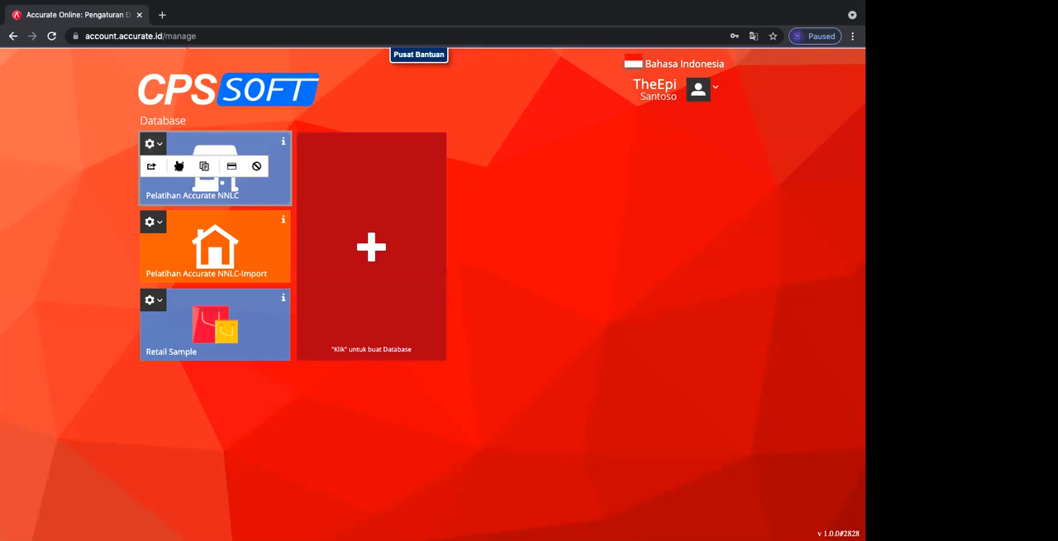
left_click(151, 168)
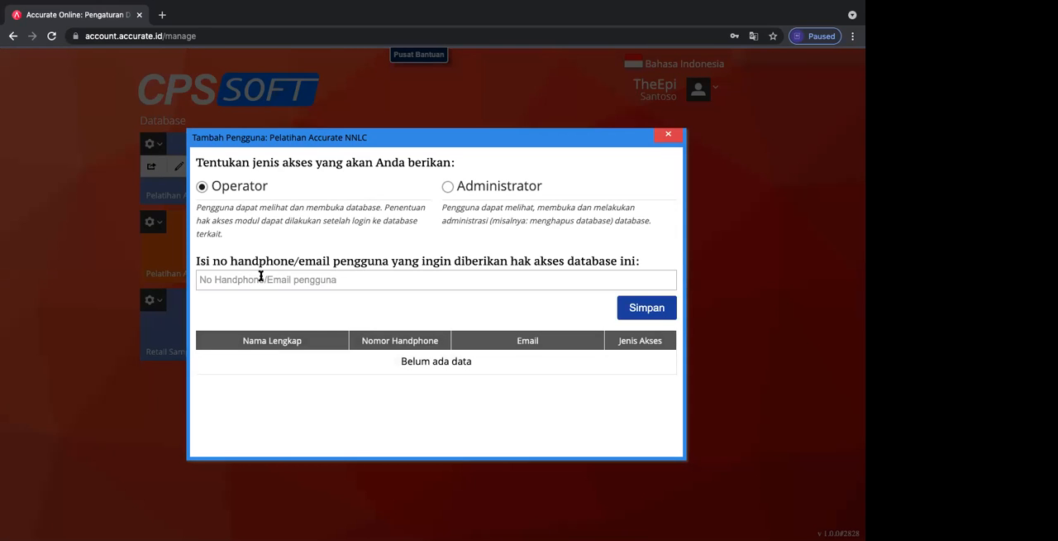
left_click(260, 279)
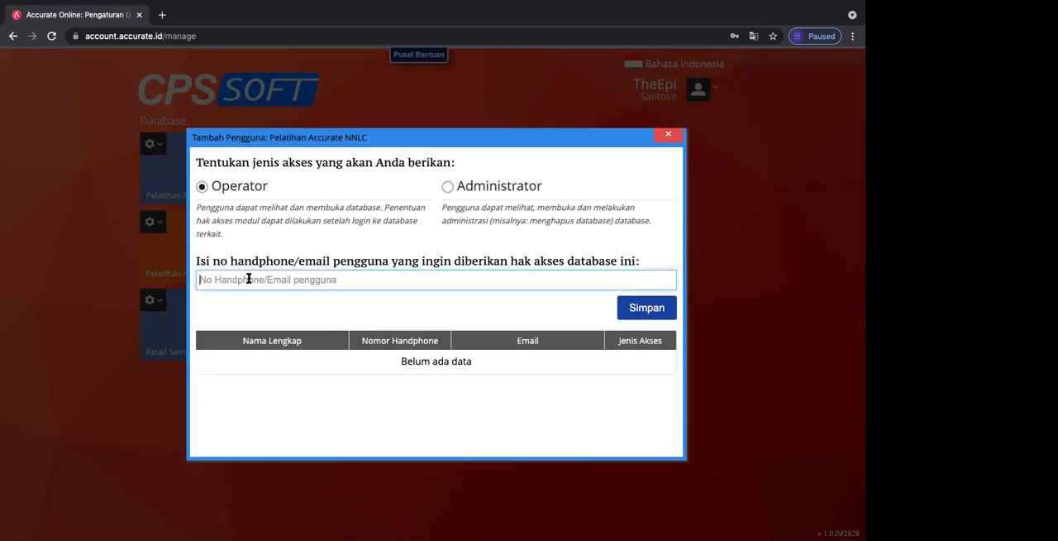
left_click(668, 136)
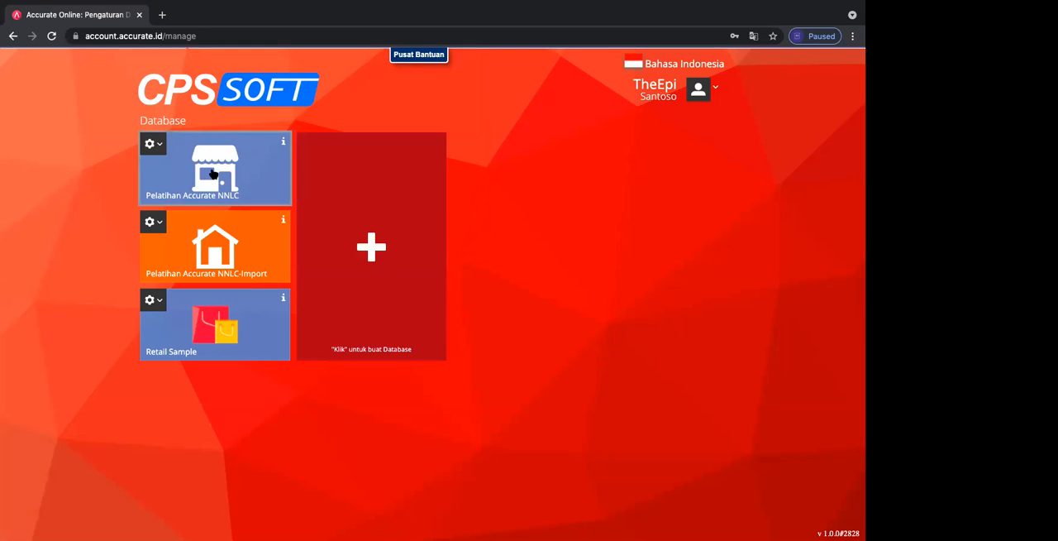
Step: Reopen the Pelatihan Accurate NNLC database and open a blank Faktur Pembelian form from the Pembelian module
left_click(213, 173)
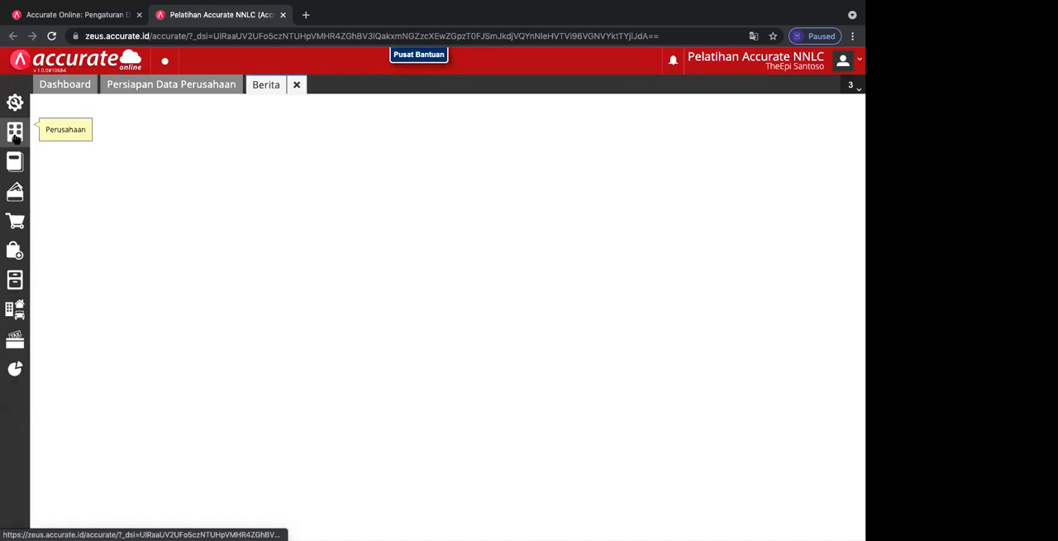
left_click(14, 136)
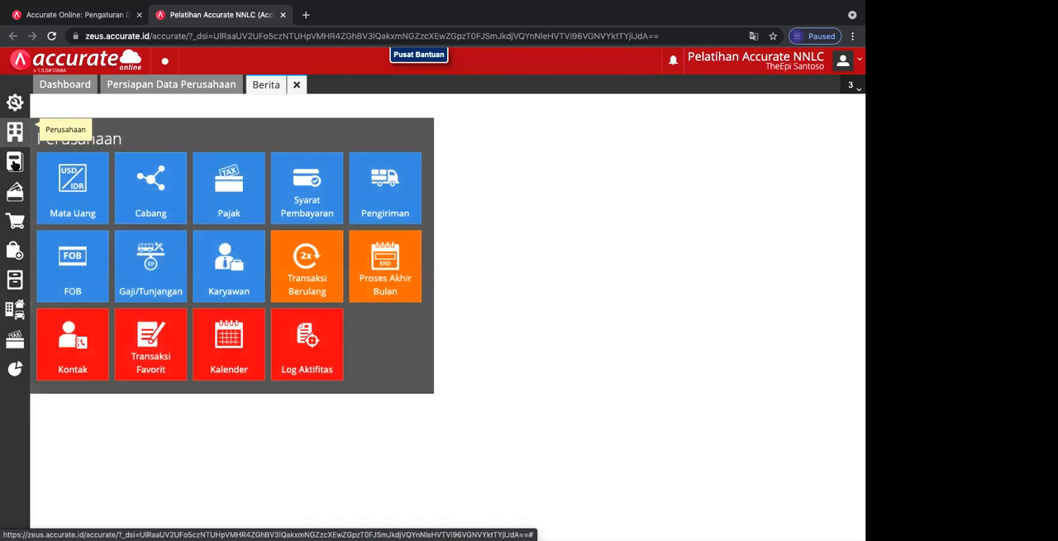
left_click(14, 162)
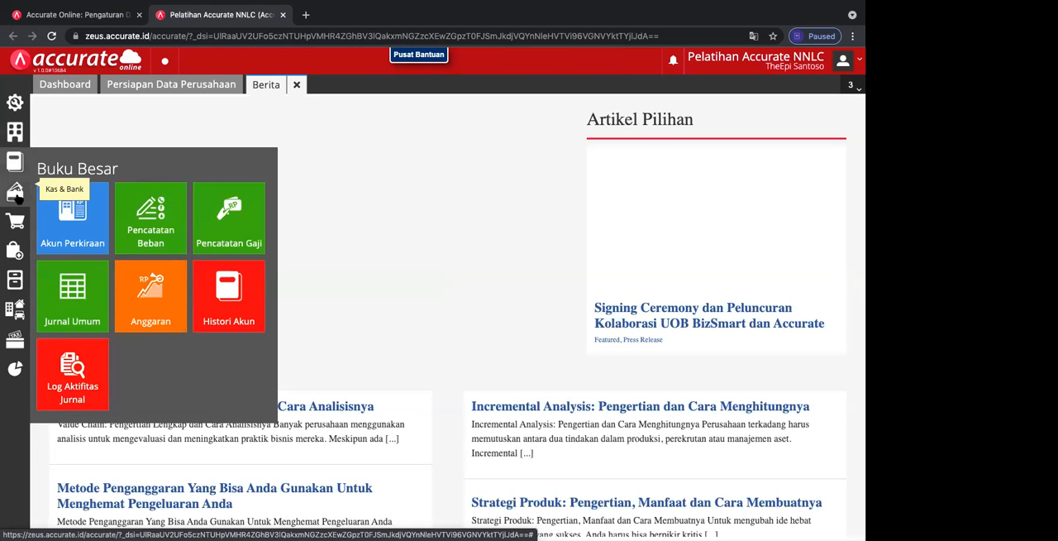
left_click(16, 196)
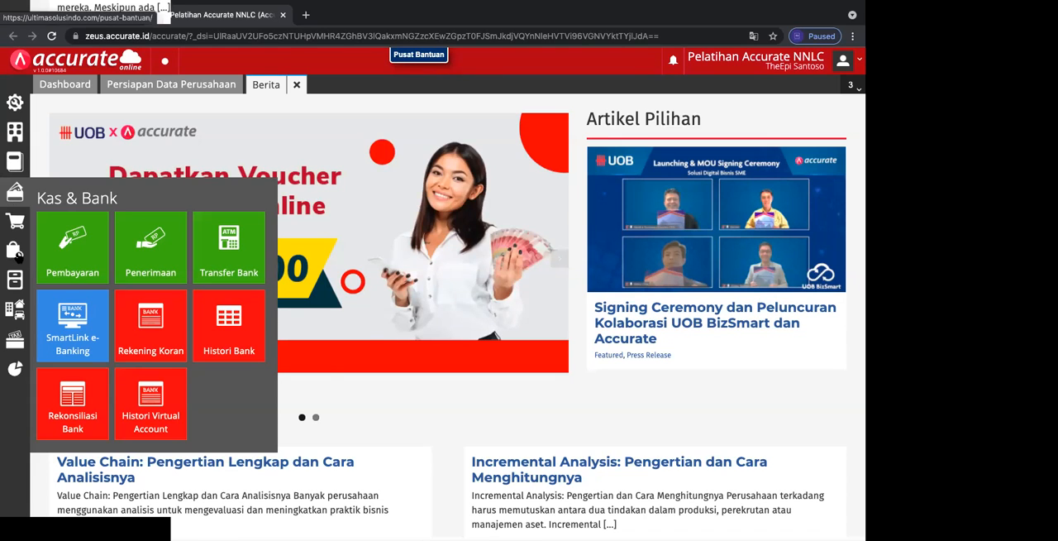
left_click(17, 251)
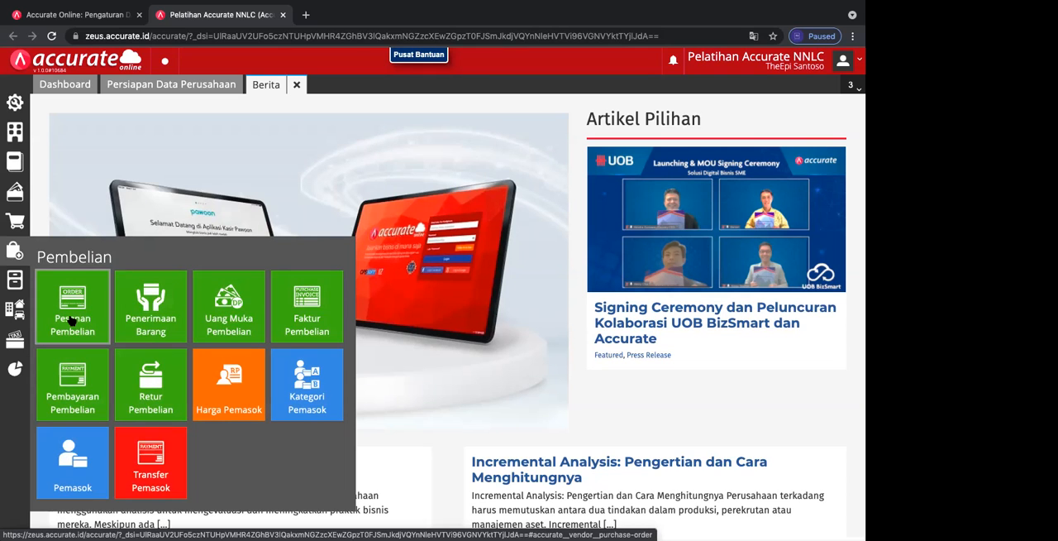
left_click(318, 325)
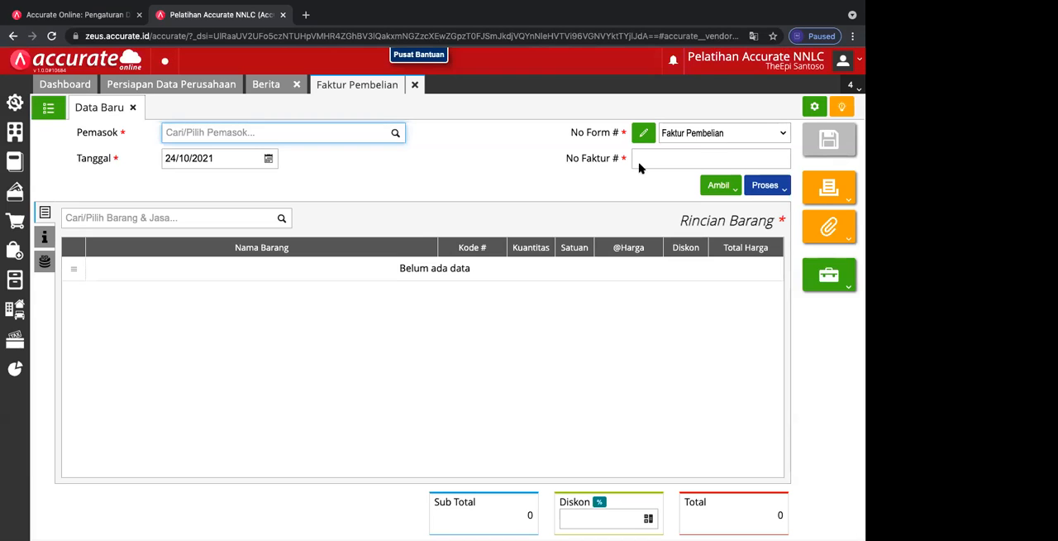
Step: Check the No Form # options and No Faktur # field, and close the blank form to view the purchase invoice list
left_click(723, 137)
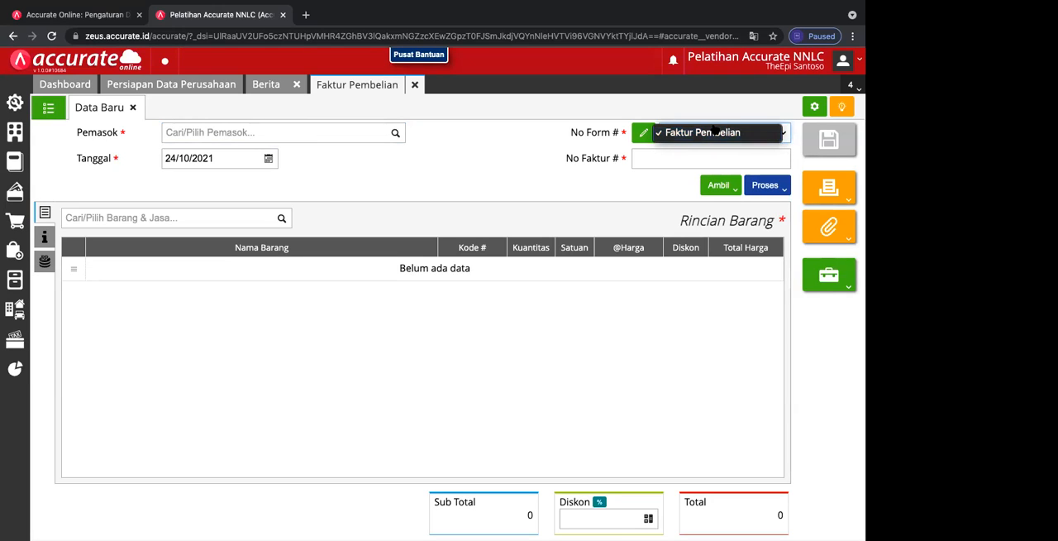
left_click(660, 160)
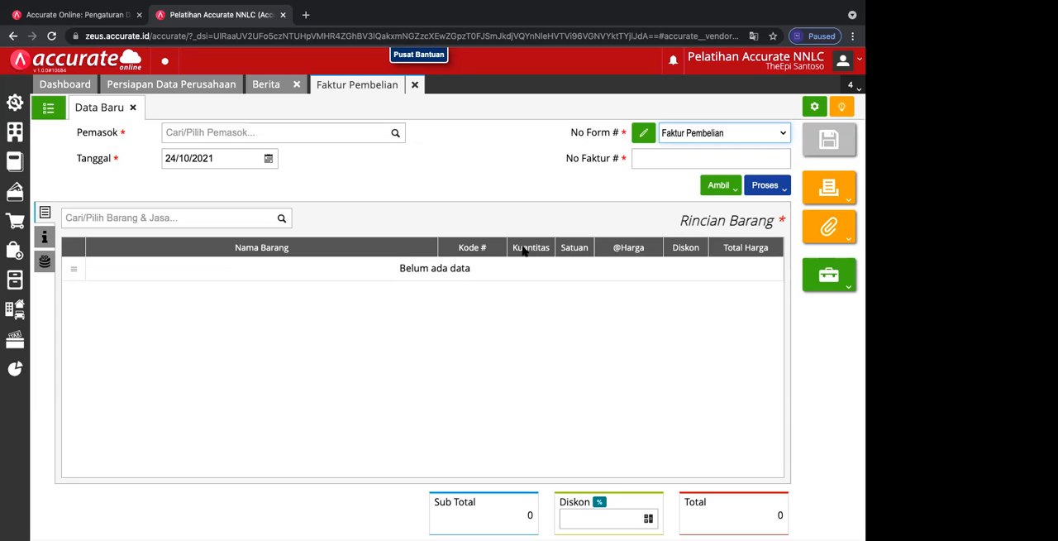
left_click(133, 108)
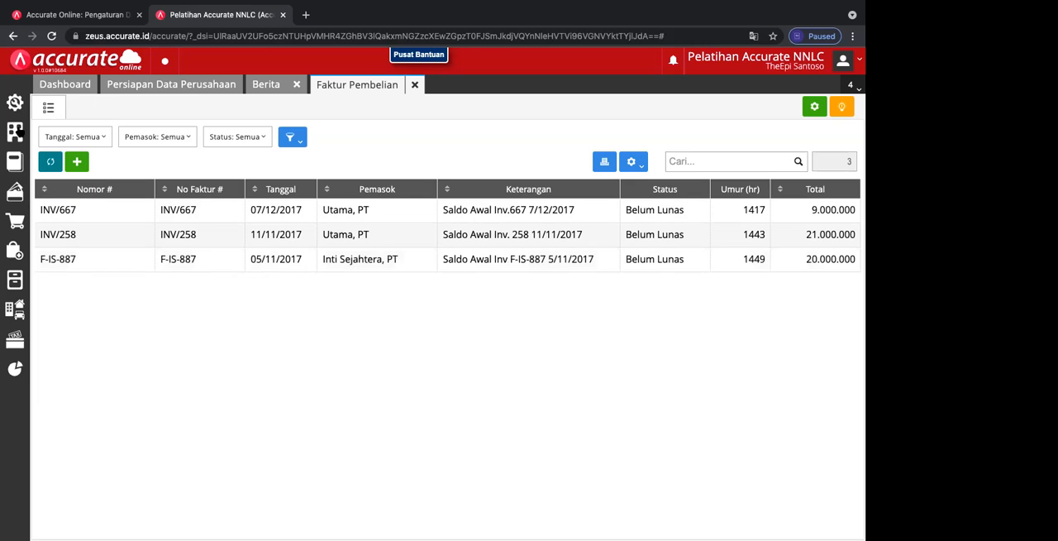
Step: Bring up the Barang & Jasa list in Persediaan and view the TV item's general details, closing its record
left_click(15, 282)
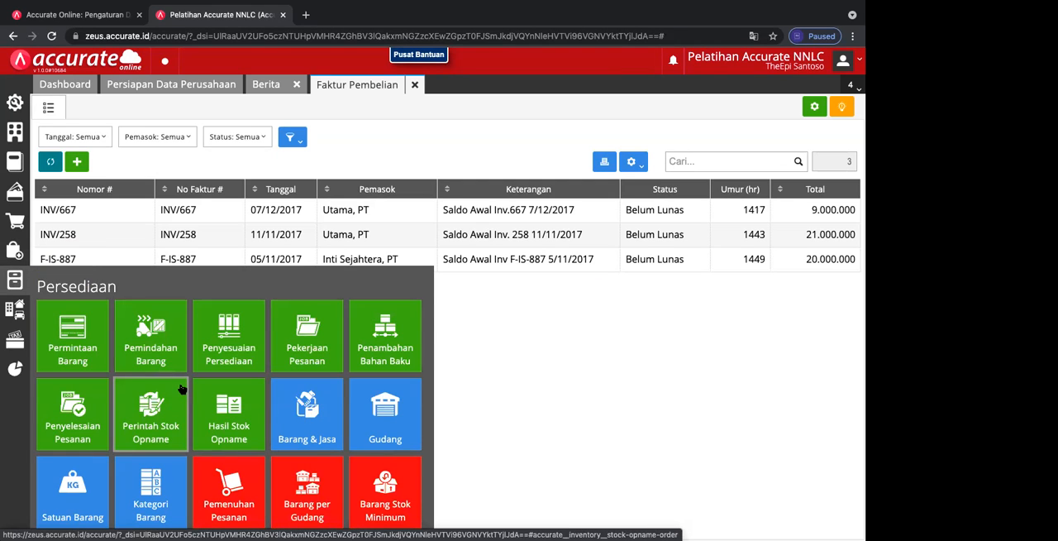
left_click(328, 430)
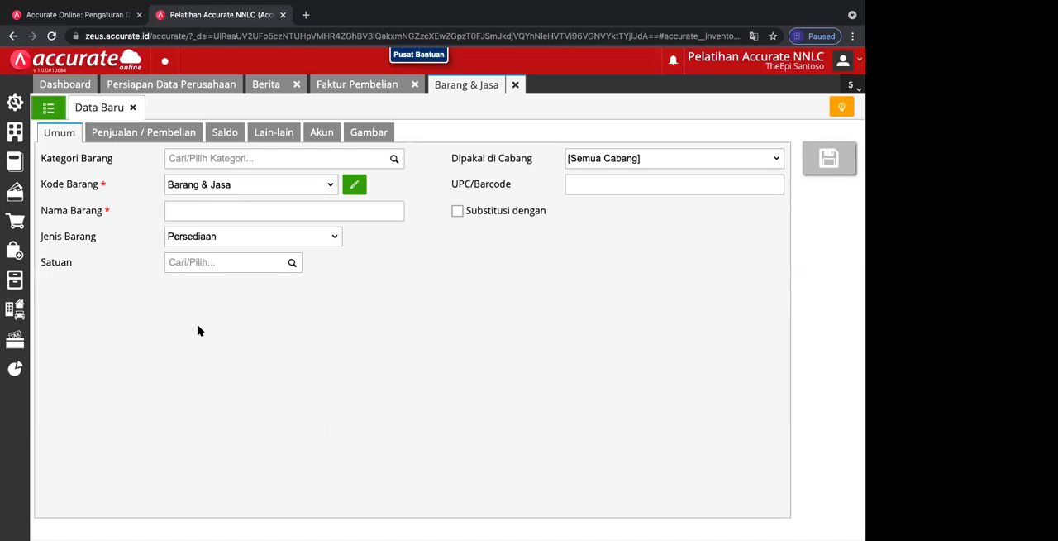
left_click(134, 108)
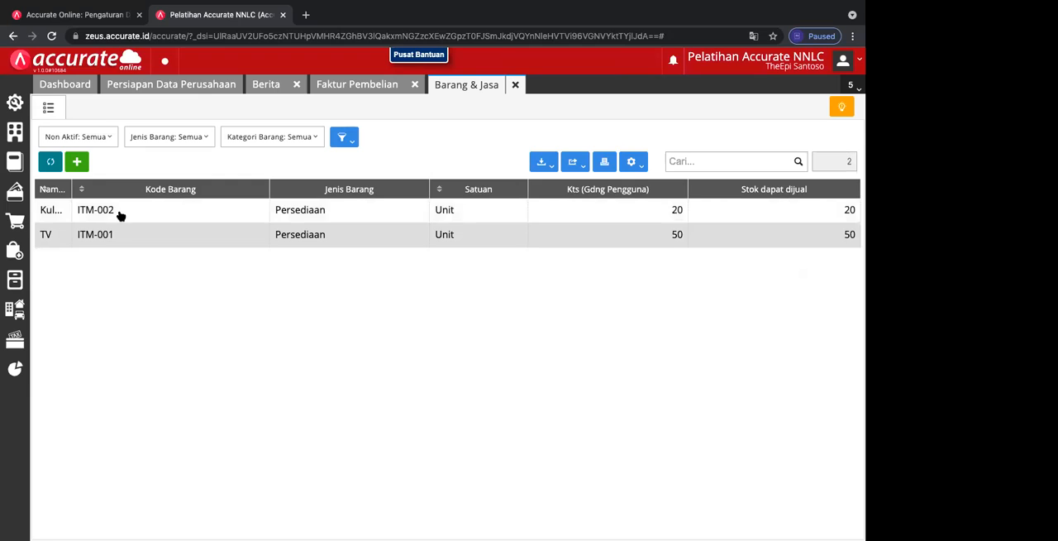
left_click(116, 237)
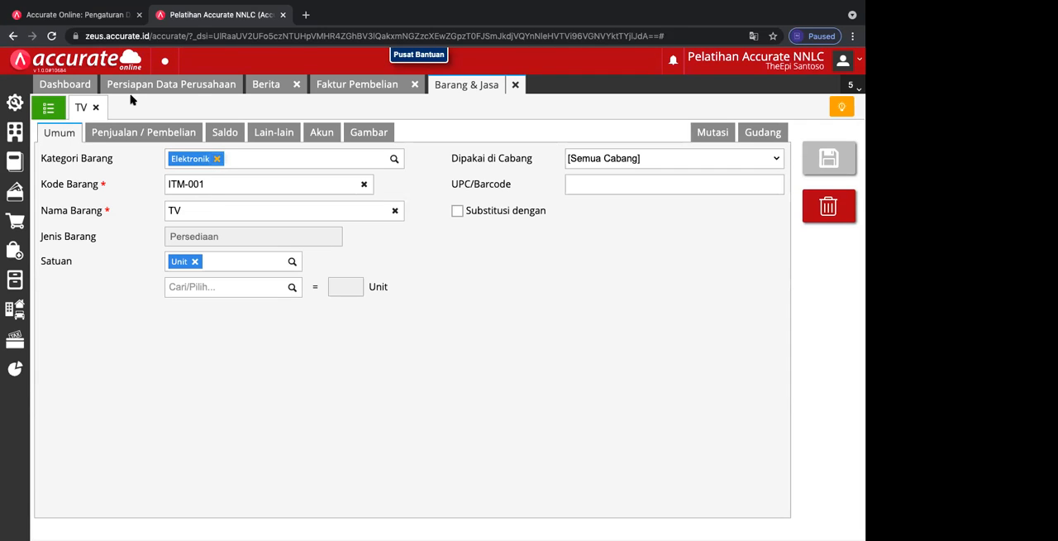
left_click(96, 107)
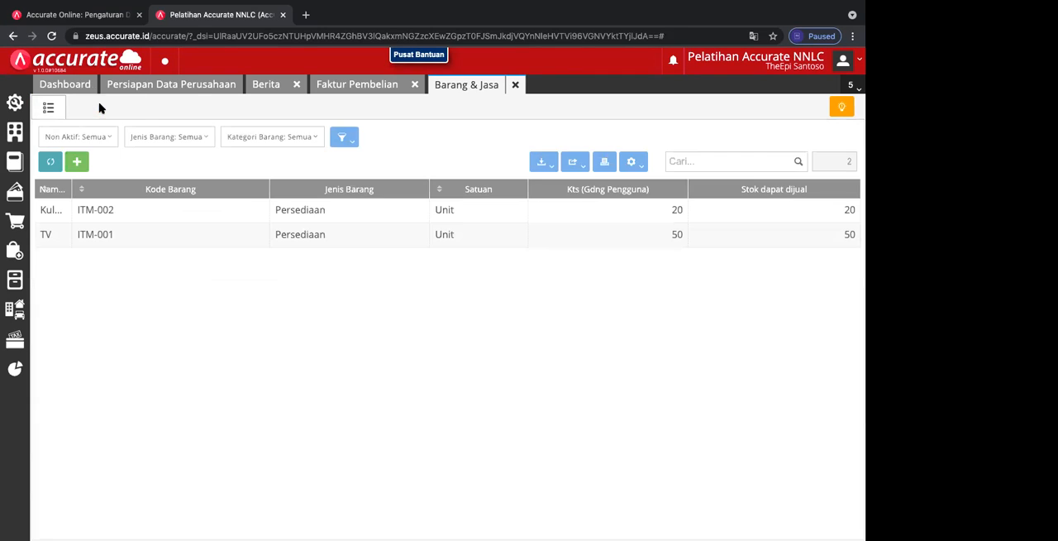
Step: Start a new Barang & Jasa record and view the available Jenis Barang choices
left_click(76, 162)
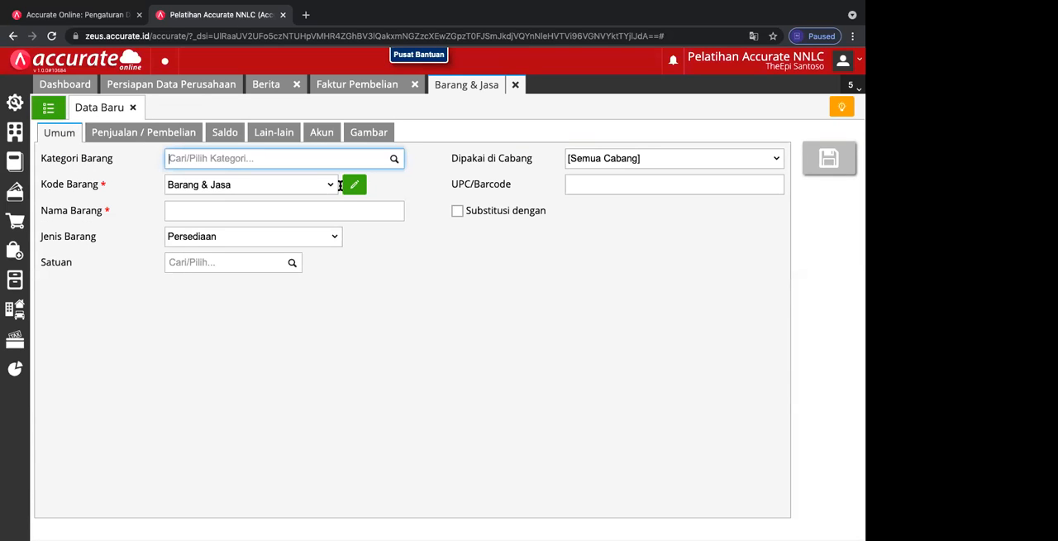
left_click(336, 237)
left_click(337, 239)
left_click(336, 238)
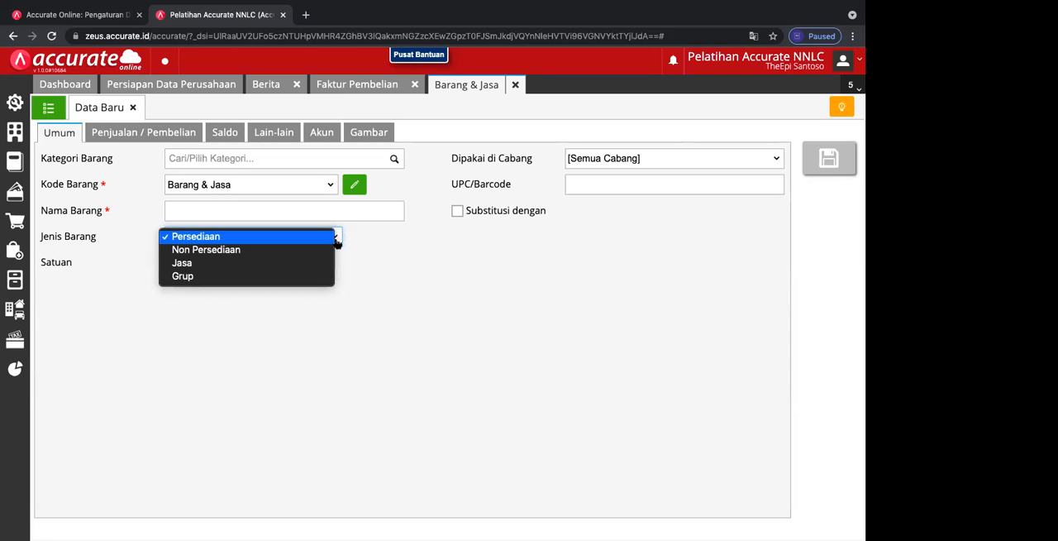
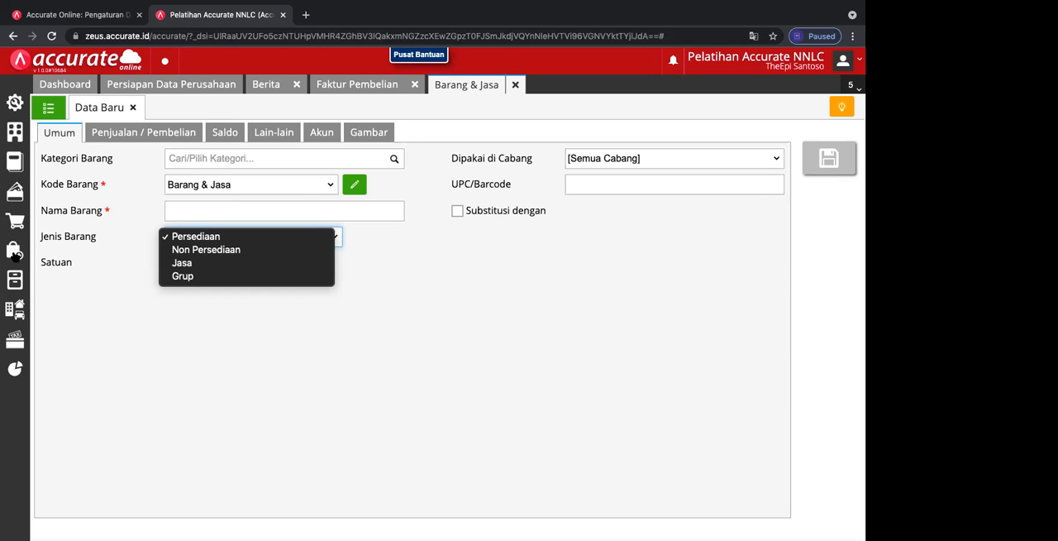
Step: Start a new Faktur Penjualan from the Penjualan module and choose ABC, PT as the Pelanggan
left_click(21, 224)
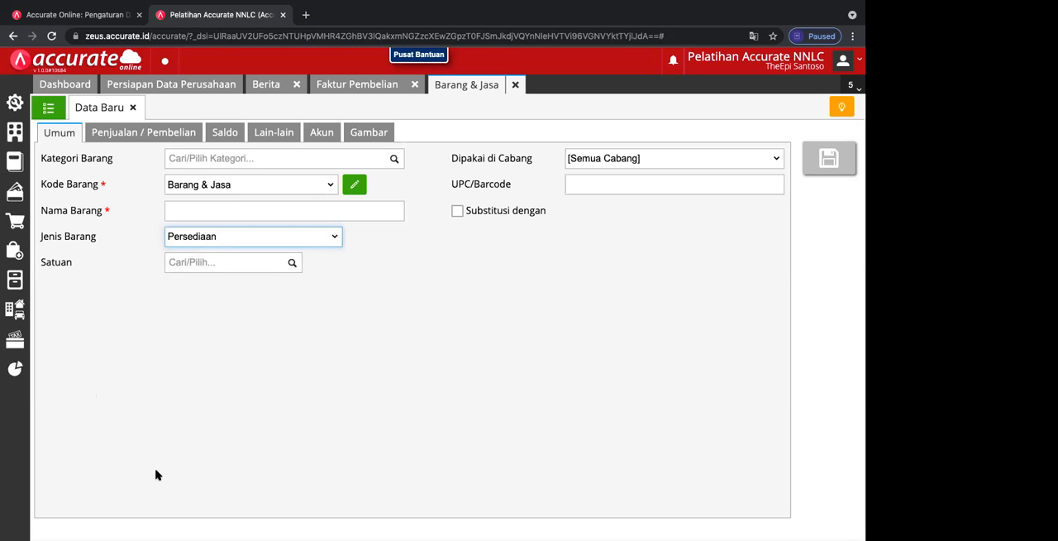
left_click(16, 221)
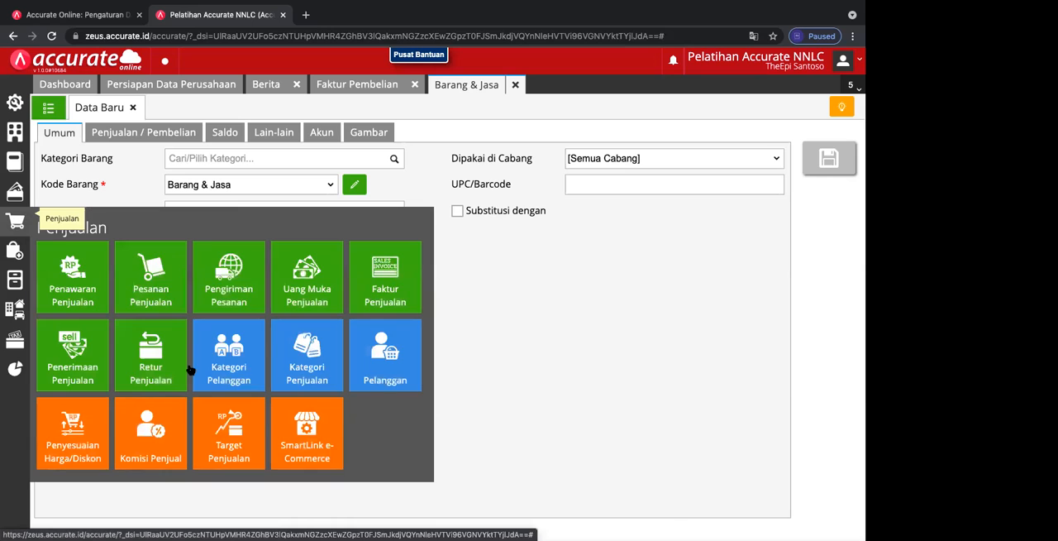
left_click(382, 297)
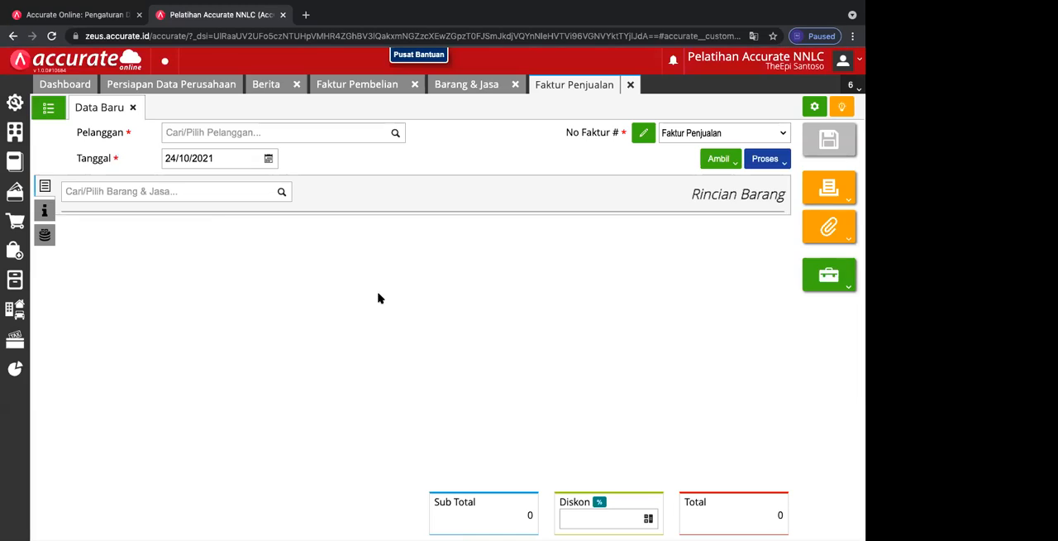
left_click(394, 135)
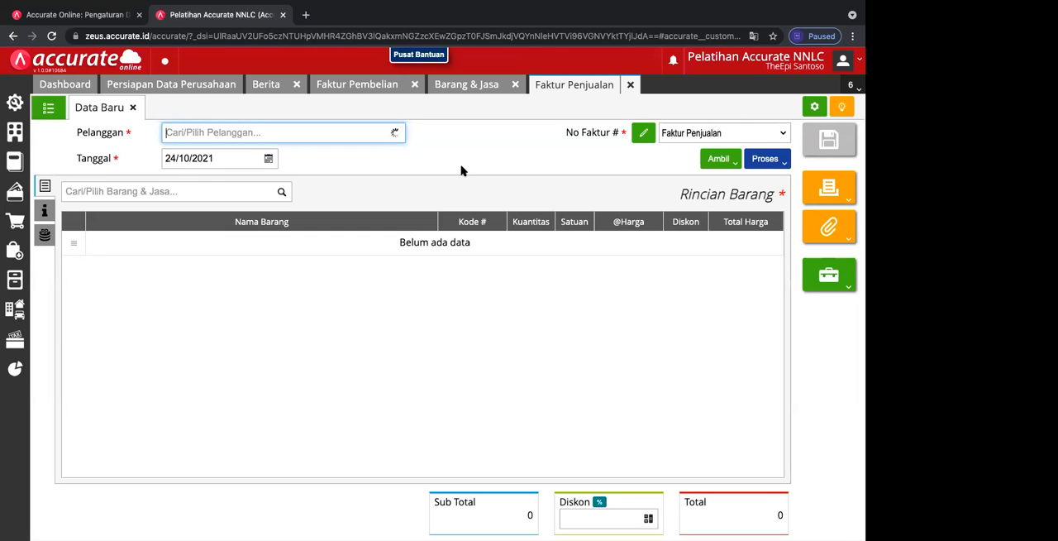
left_click(315, 161)
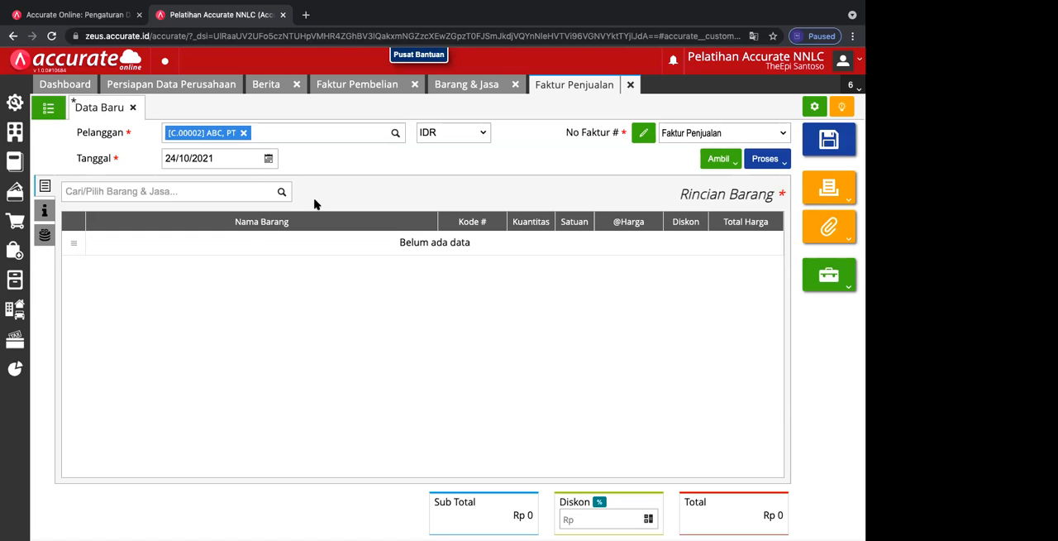
Step: Add 1 Unit of TV at Rp 3.000.000 from the Utama warehouse to the sales invoice
left_click(281, 194)
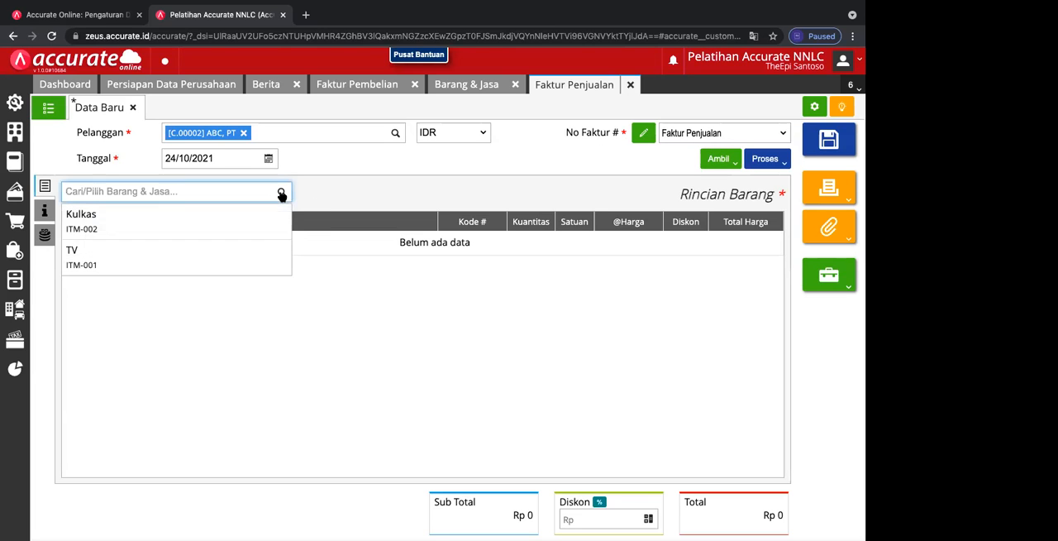
left_click(208, 258)
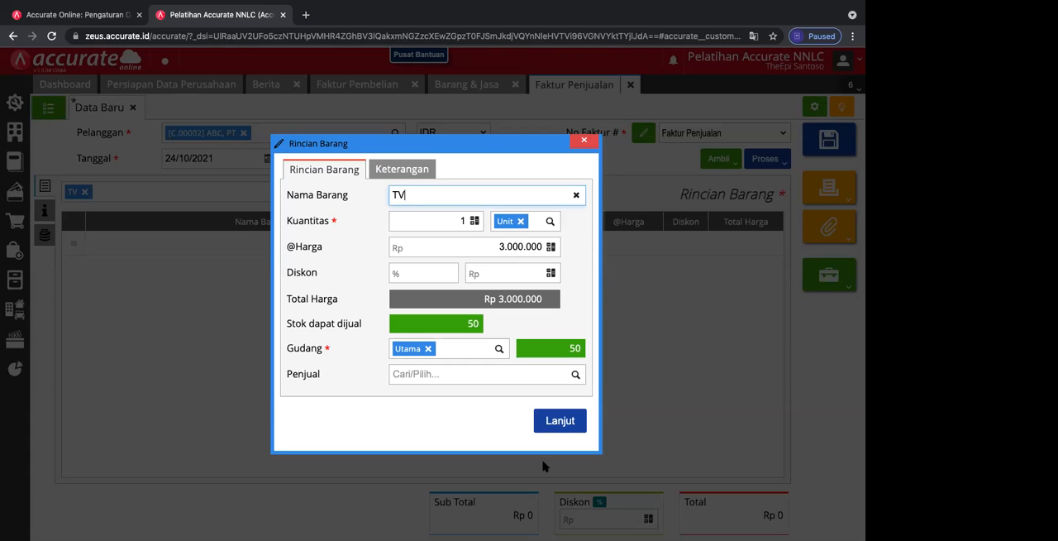
left_click(556, 427)
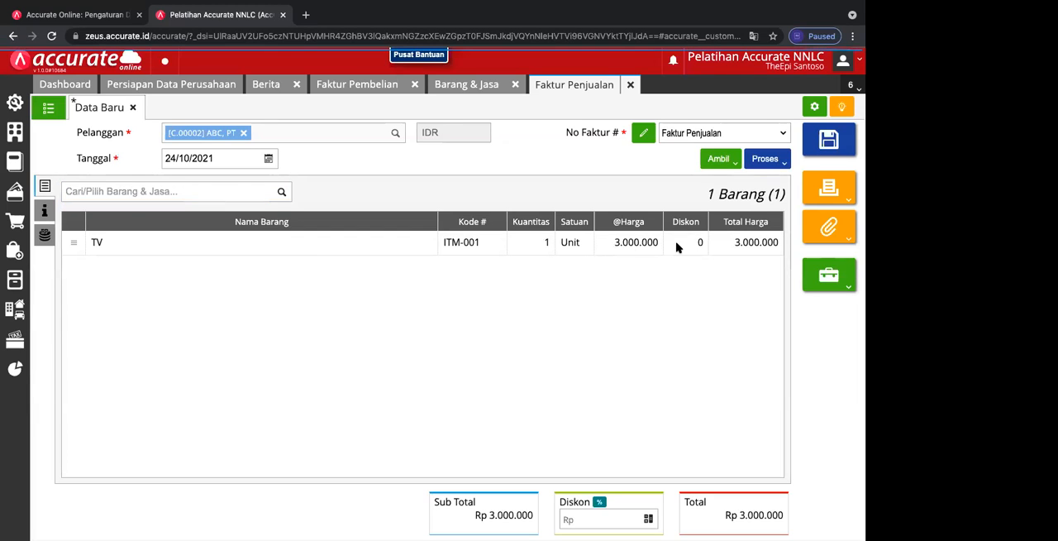
Step: Review the TV line's Rincian Barang details, and close the new sales invoice, discarding its changes
left_click(676, 247)
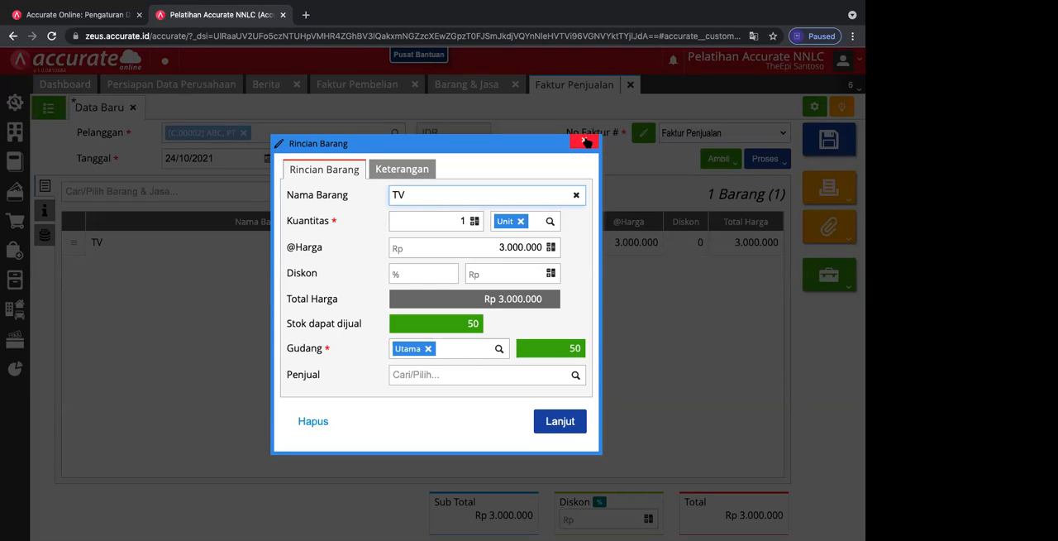
left_click(585, 142)
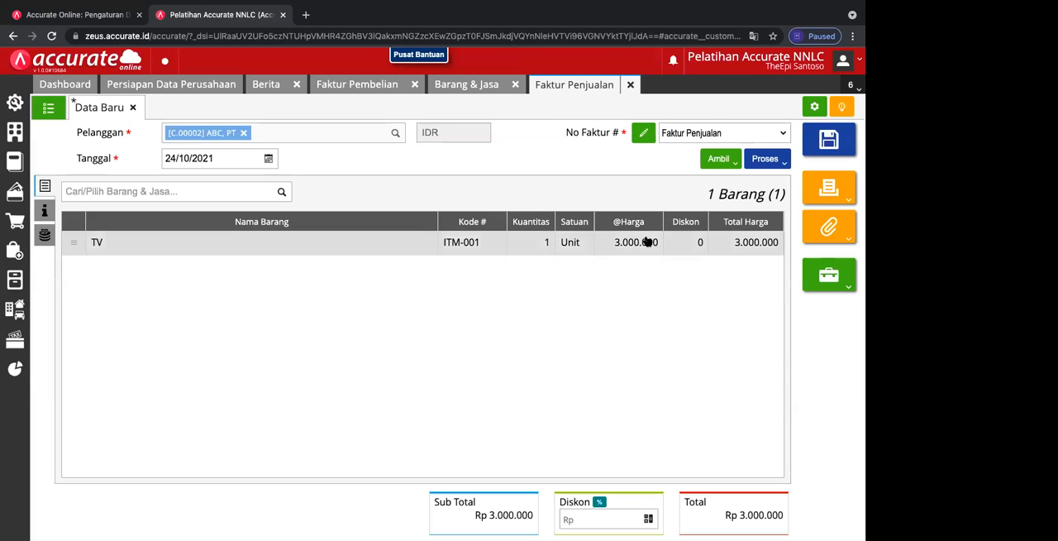
left_click(132, 108)
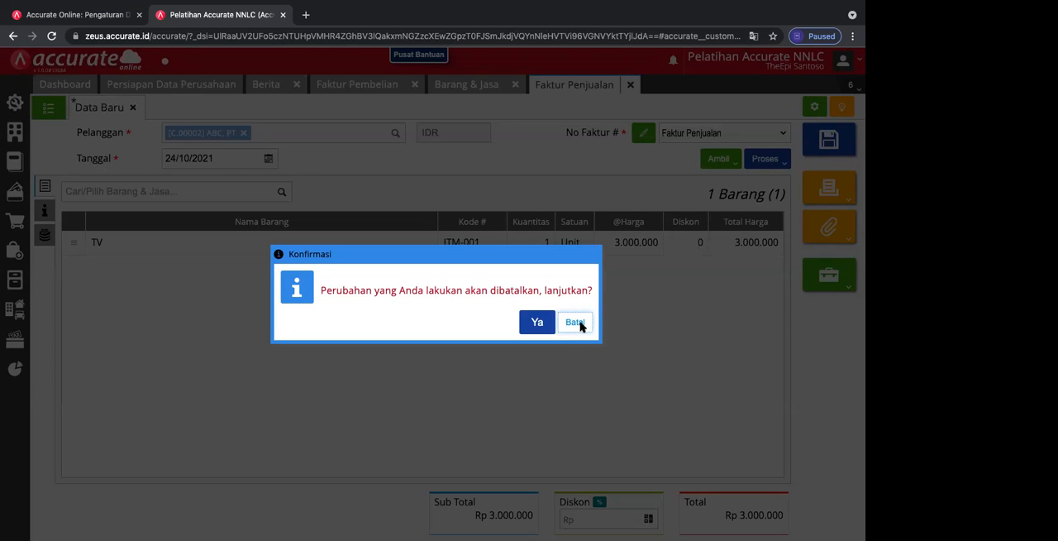
left_click(527, 327)
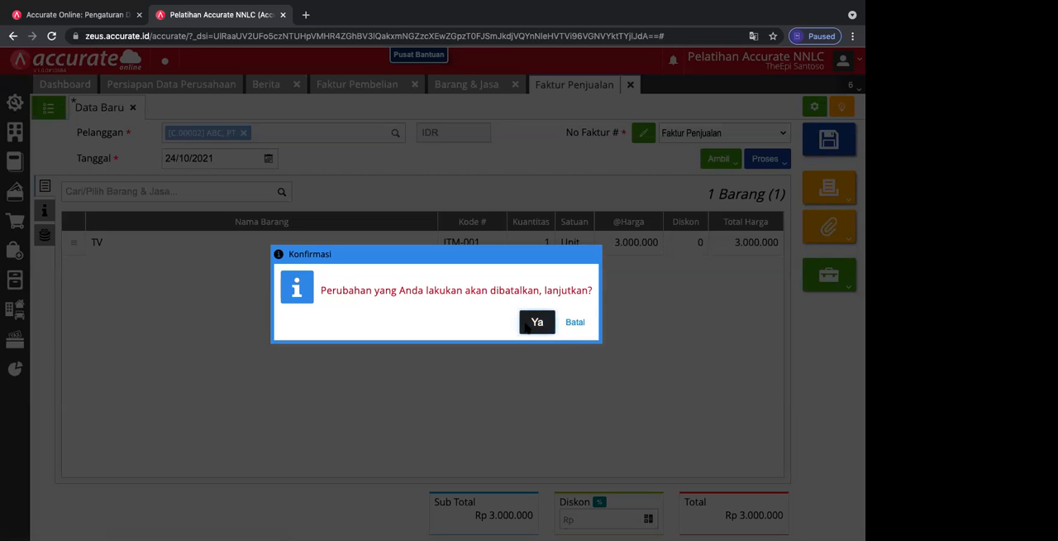